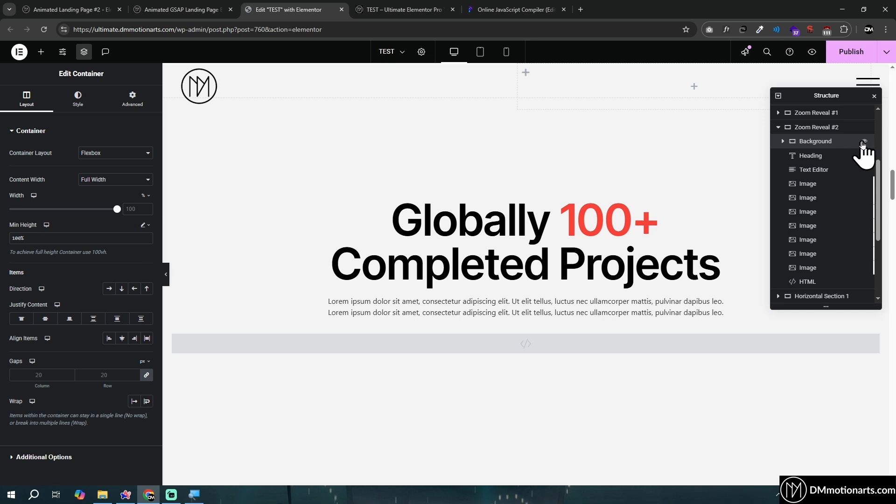
# Give the Zoom Reveal #2 container a pink classic background and hide its inner Background container
pyautogui.click(863, 143)
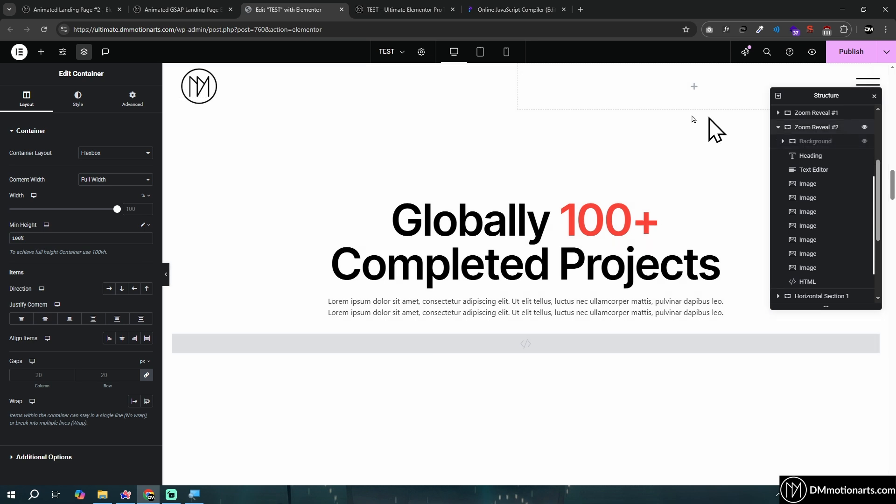
pyautogui.click(866, 142)
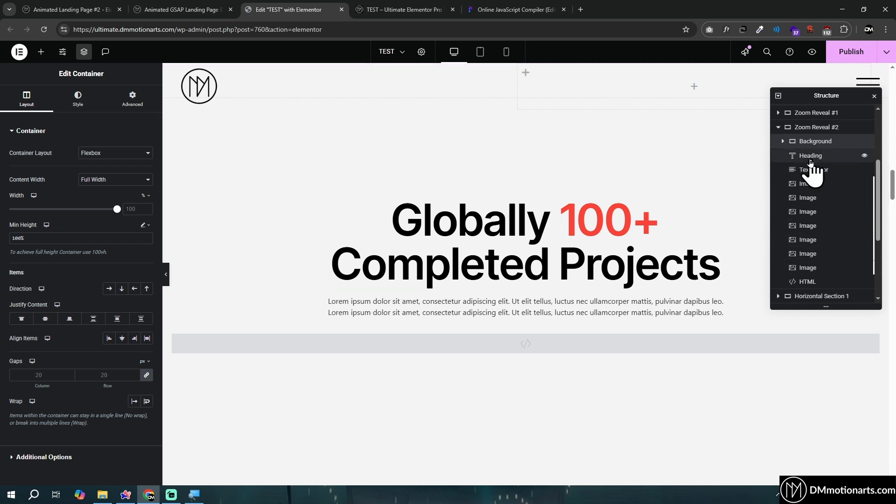
pyautogui.click(813, 127)
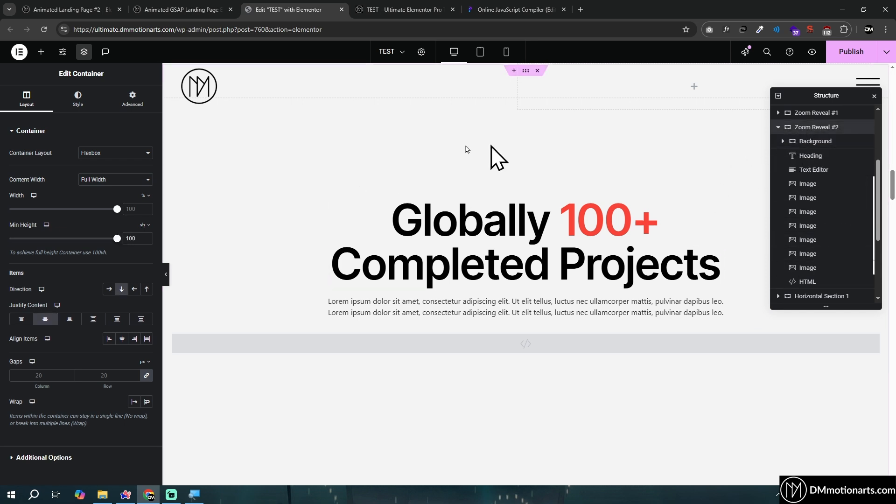
pyautogui.click(78, 105)
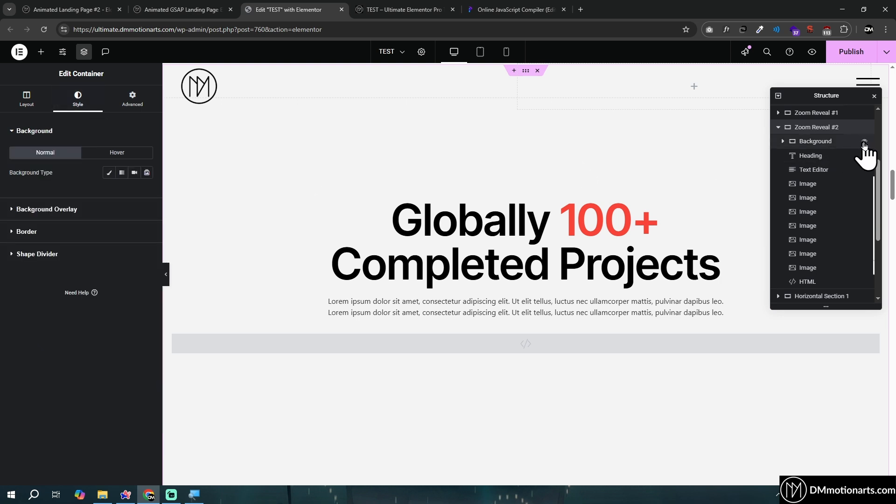
pyautogui.click(112, 175)
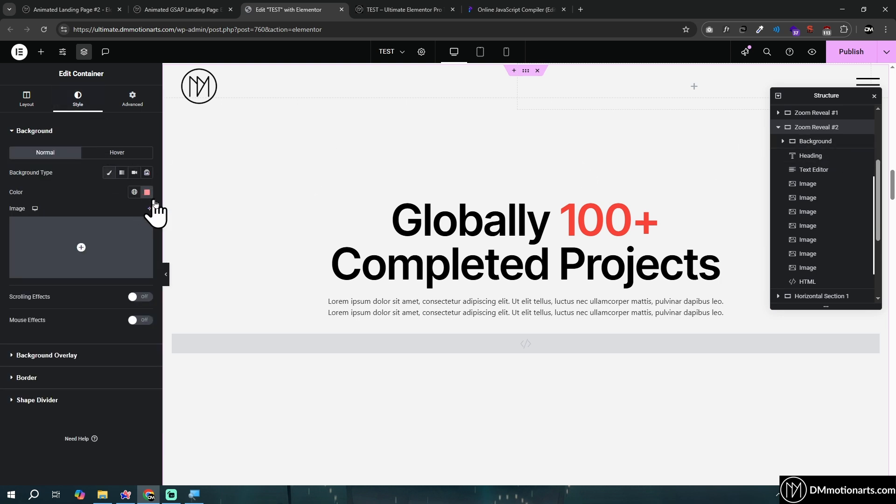
pyautogui.click(864, 143)
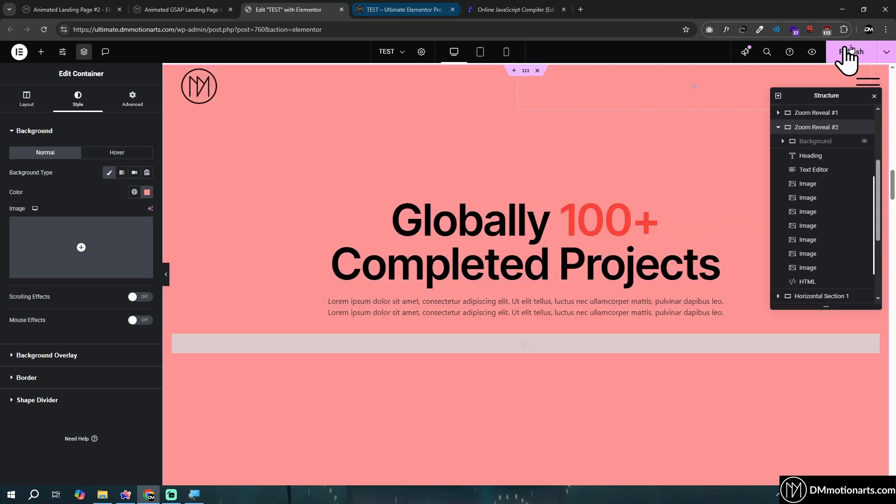
# Check the projects section on the published TEST page, then restore the inner Background container in the editor
pyautogui.click(371, 9)
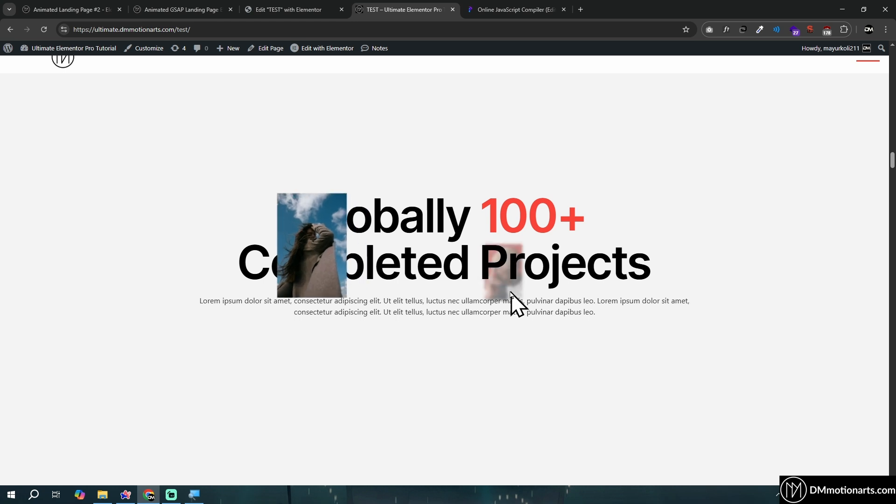
pyautogui.click(298, 3)
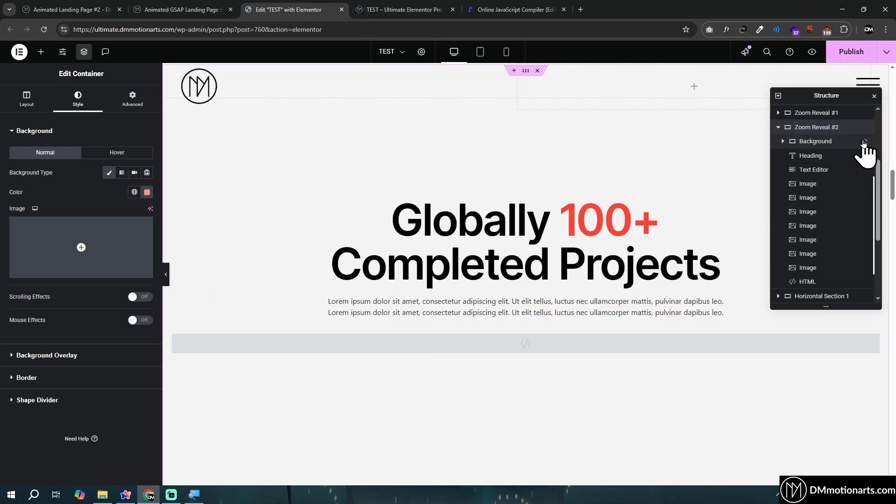
pyautogui.click(859, 142)
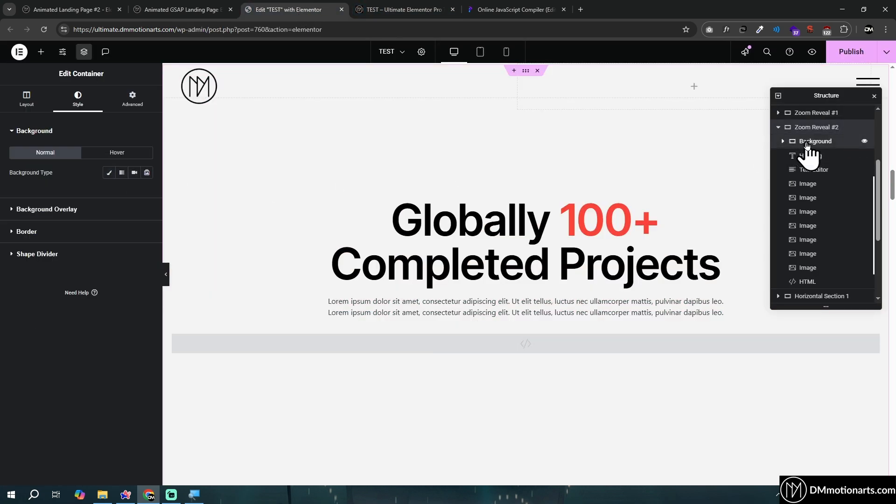
# Review the inner Background container's position settings, CSS class and background style in Zoom Reveal #2
pyautogui.click(136, 101)
pyautogui.scroll(-1, 144, 241)
pyautogui.scroll(5, 310, 280)
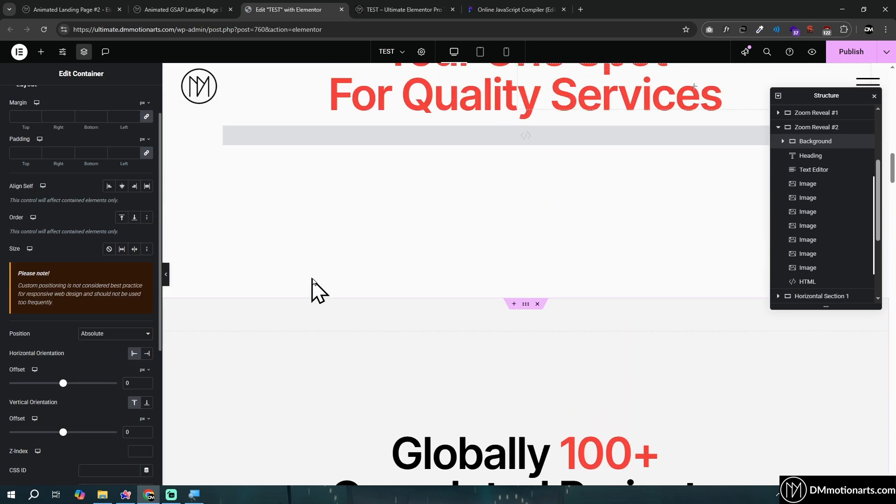
pyautogui.scroll(-10, 299, 299)
pyautogui.scroll(-2, 140, 310)
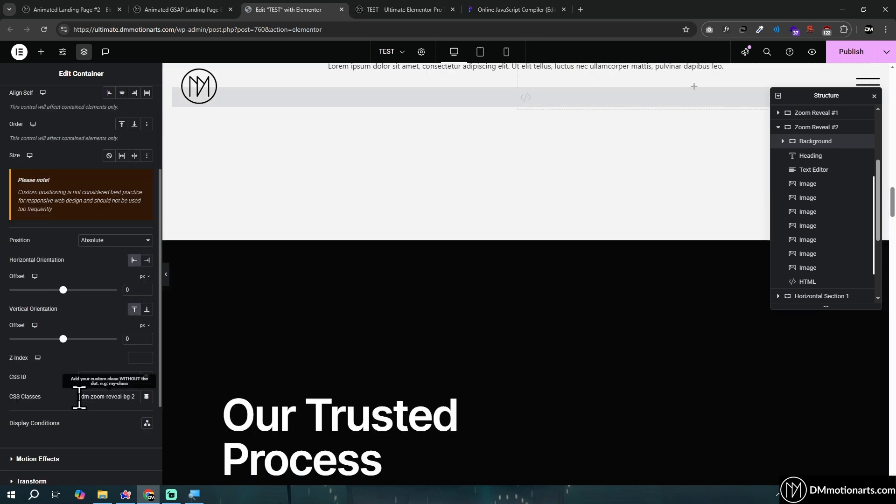
pyautogui.moveTo(80, 397); pyautogui.dragTo(140, 397)
pyautogui.scroll(5, 320, 364)
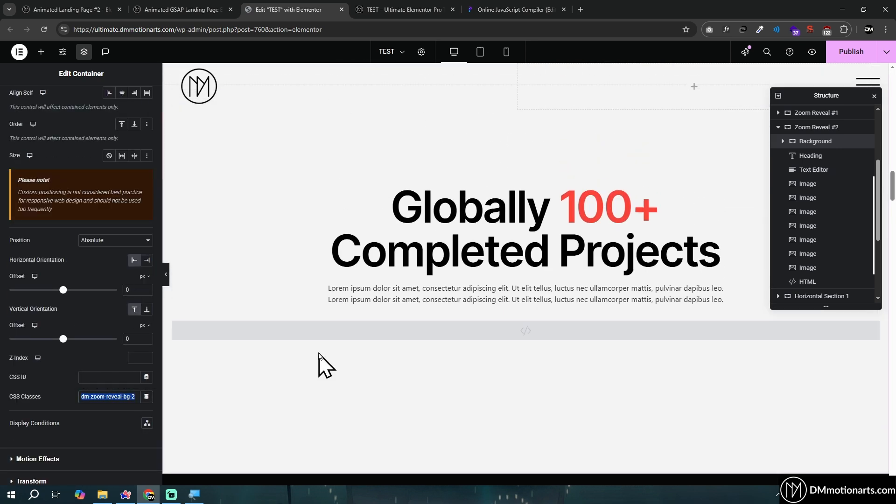
pyautogui.scroll(3, 80, 150)
pyautogui.click(80, 104)
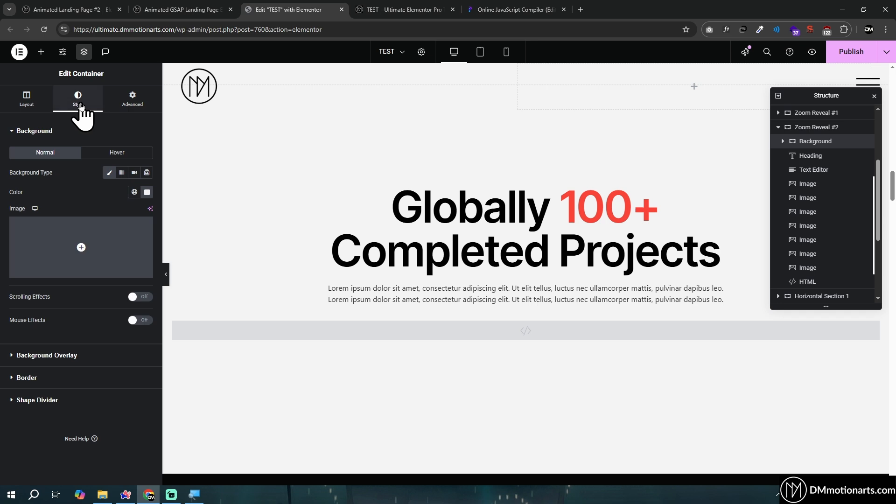
pyautogui.click(126, 101)
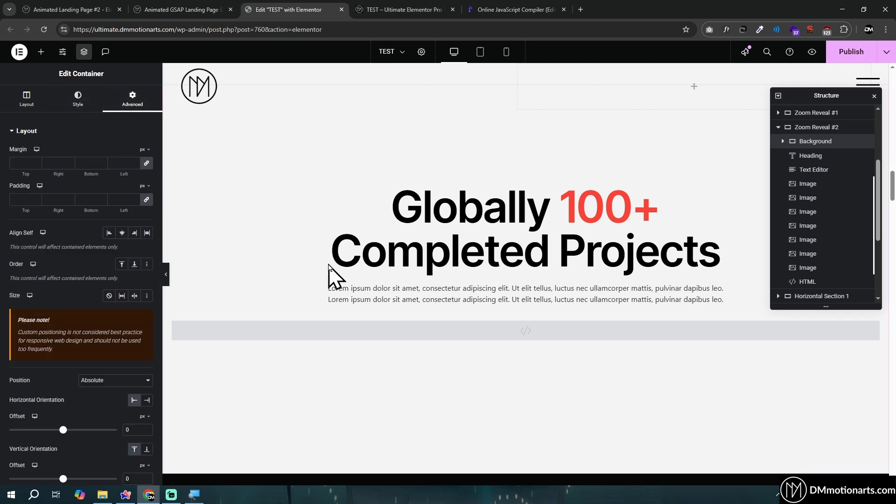
# Examine the .dm-zoom-reveal-bg-2 transform and scale rule in the Zoom Reveal #2 HTML widget
pyautogui.click(811, 282)
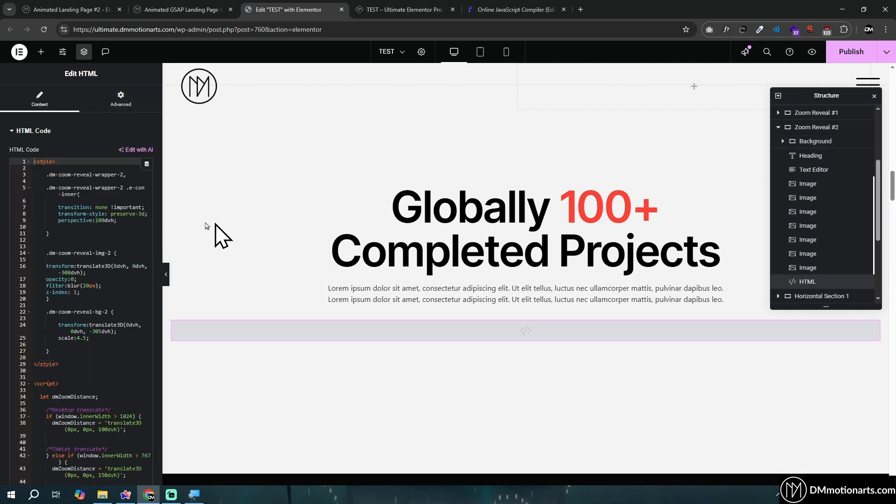
pyautogui.scroll(-5, 84, 230)
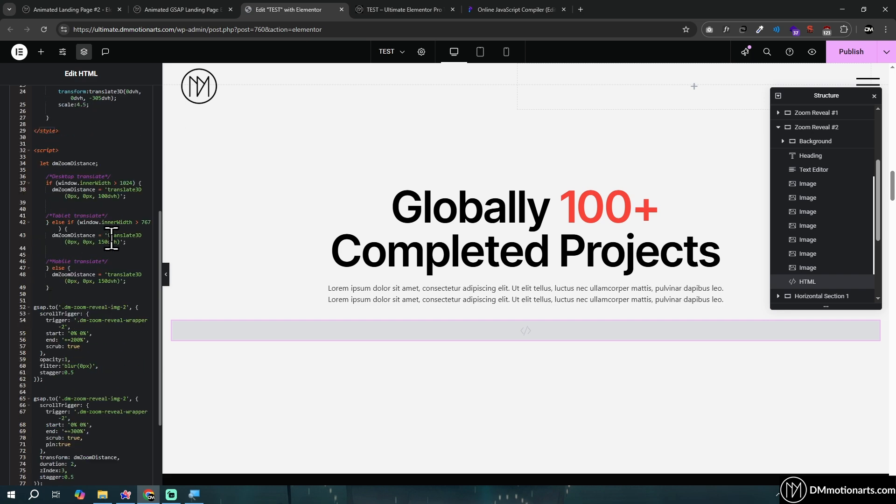
pyautogui.scroll(5, 84, 231)
pyautogui.click(43, 312)
pyautogui.moveTo(43, 312); pyautogui.dragTo(100, 350)
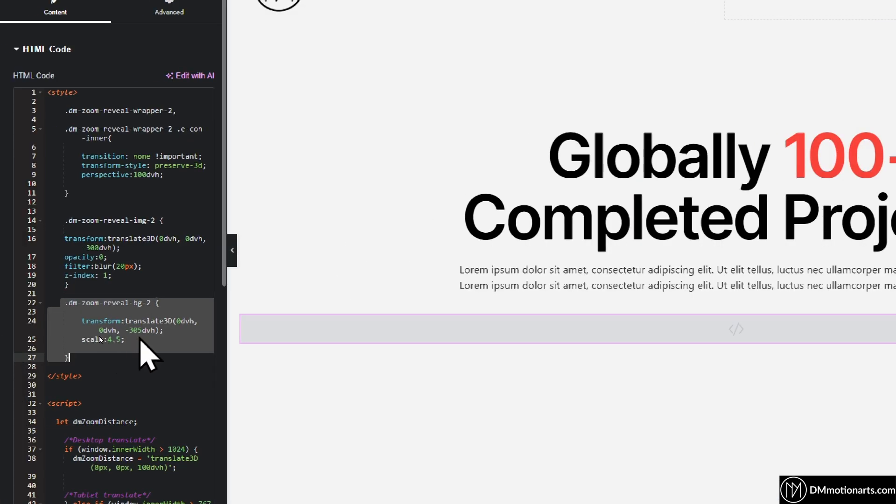
pyautogui.click(139, 340)
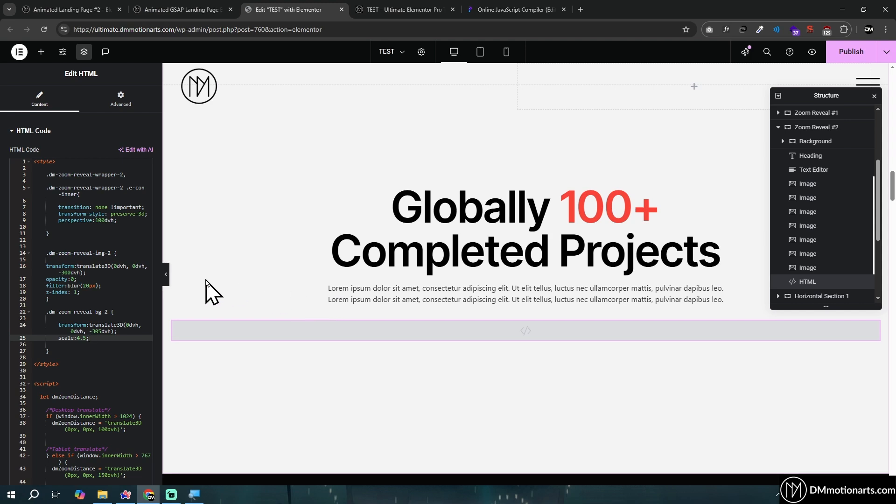
# Compare the zoom animation on the published page with the wrapper's perspective rule in the HTML code
pyautogui.hotkey('ctrl', 'Tab')
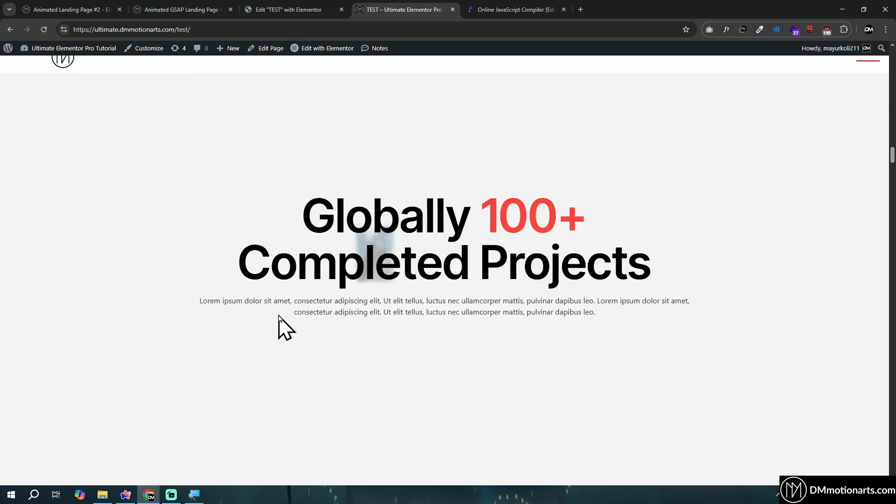
pyautogui.click(278, 3)
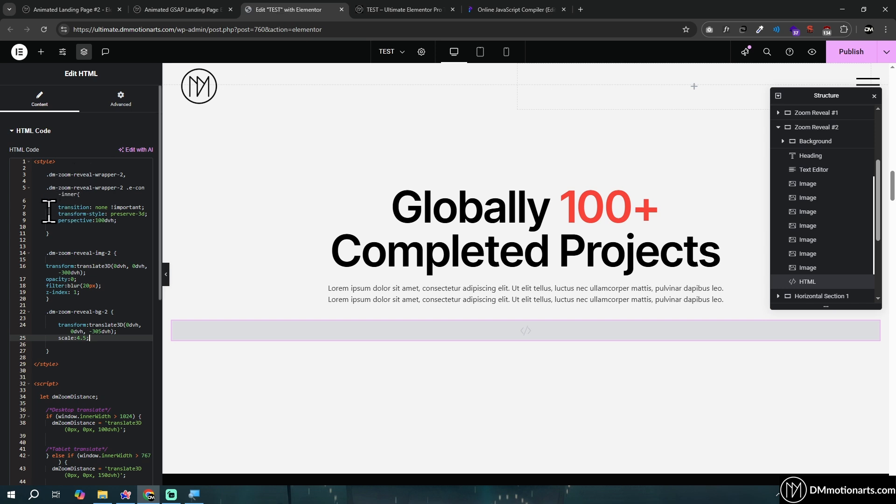
pyautogui.click(146, 219)
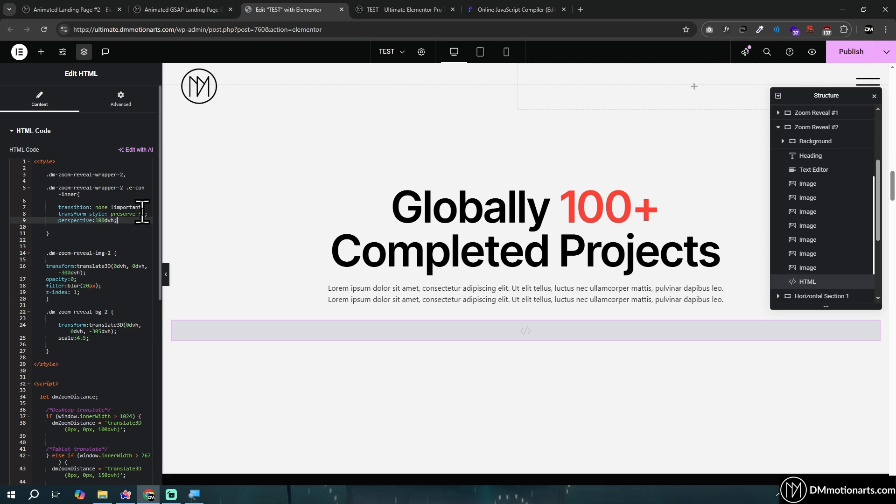
pyautogui.scroll(-2, 119, 270)
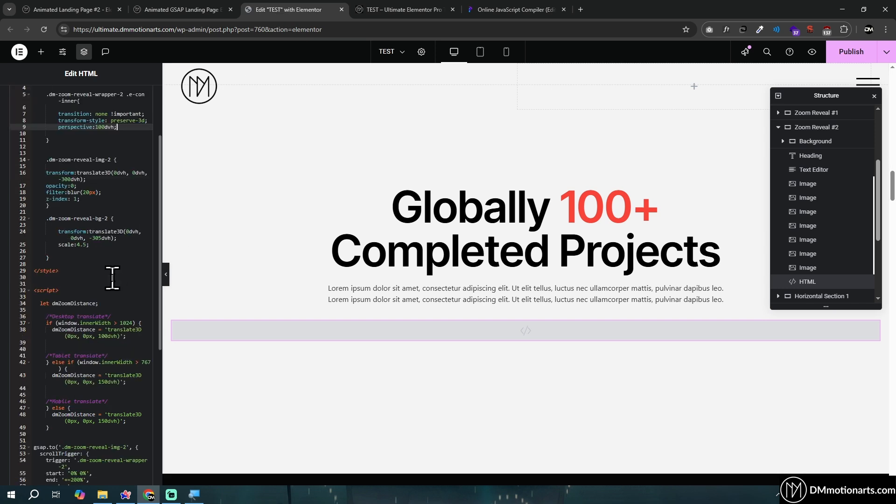
# Turn the inner Background container of Zoom Reveal #2 off and on again to compare the section with and without it
pyautogui.click(865, 141)
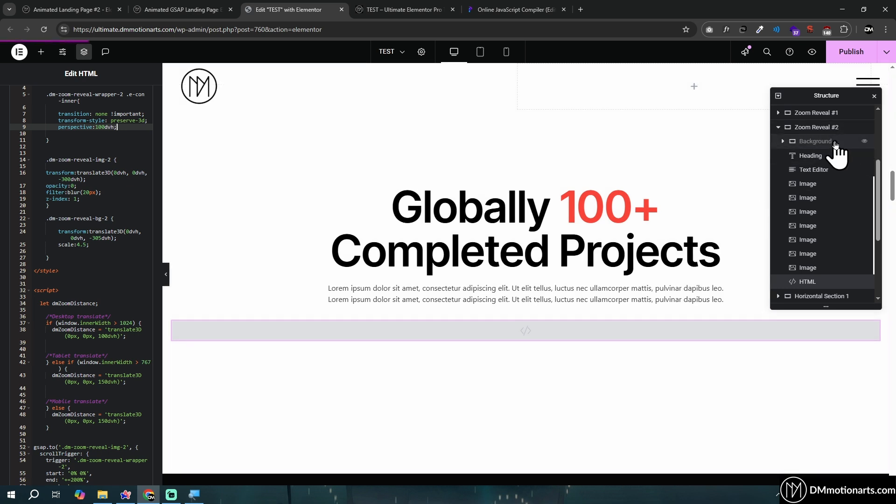
pyautogui.rightClick(815, 141)
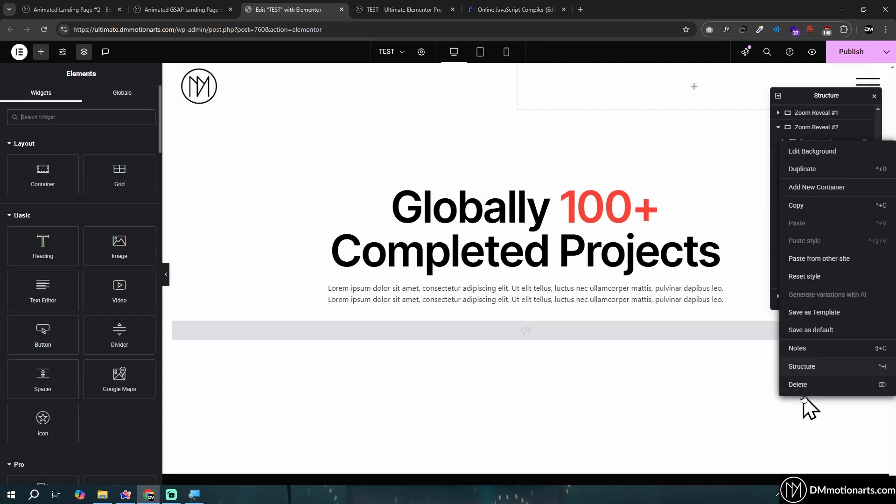
pyautogui.press('Escape')
pyautogui.click(817, 141)
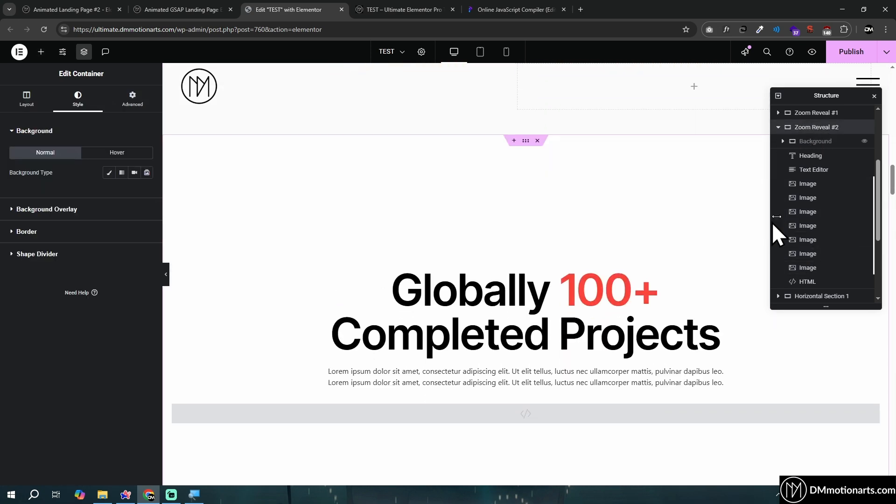
pyautogui.click(859, 142)
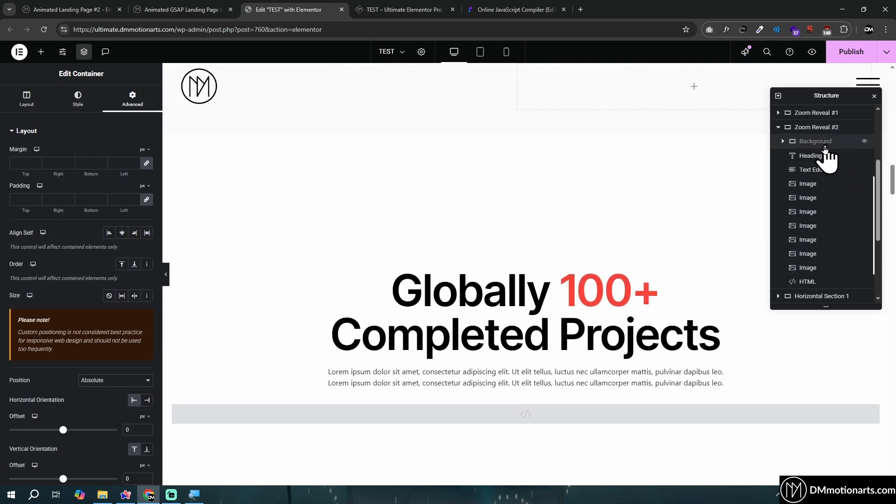
pyautogui.click(865, 142)
pyautogui.scroll(-10, 514, 286)
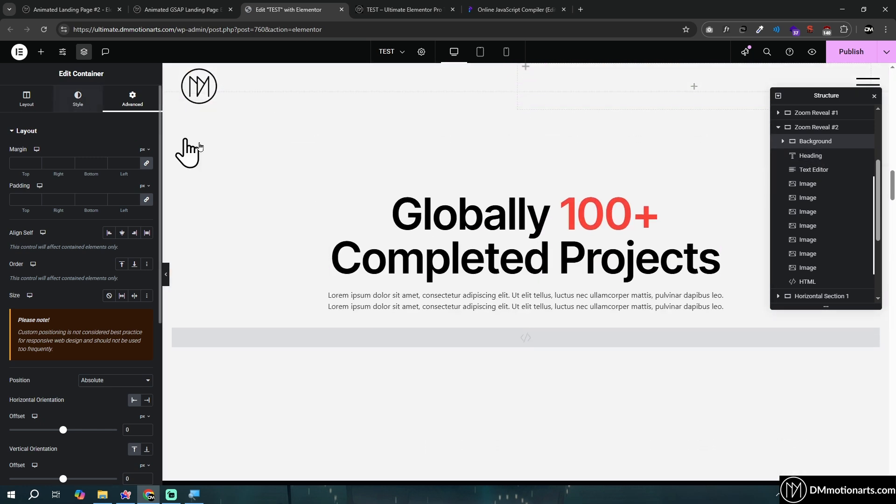
pyautogui.click(821, 143)
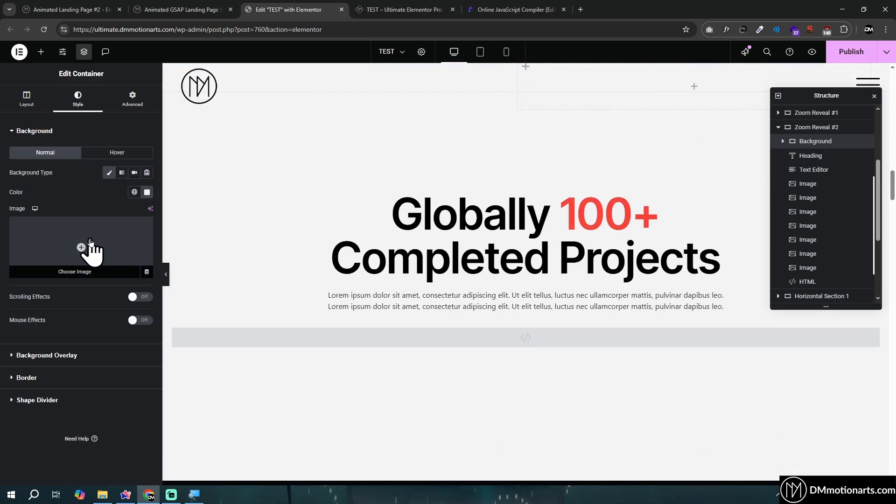
# Review the first image's width, absolute position offsets and CSS class, and check the images on the published page
pyautogui.click(808, 183)
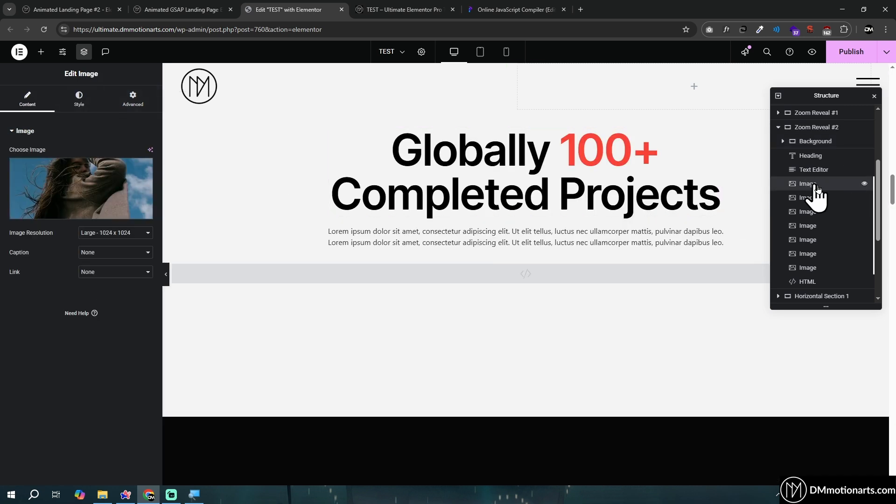
pyautogui.click(132, 99)
pyautogui.scroll(-4, 133, 273)
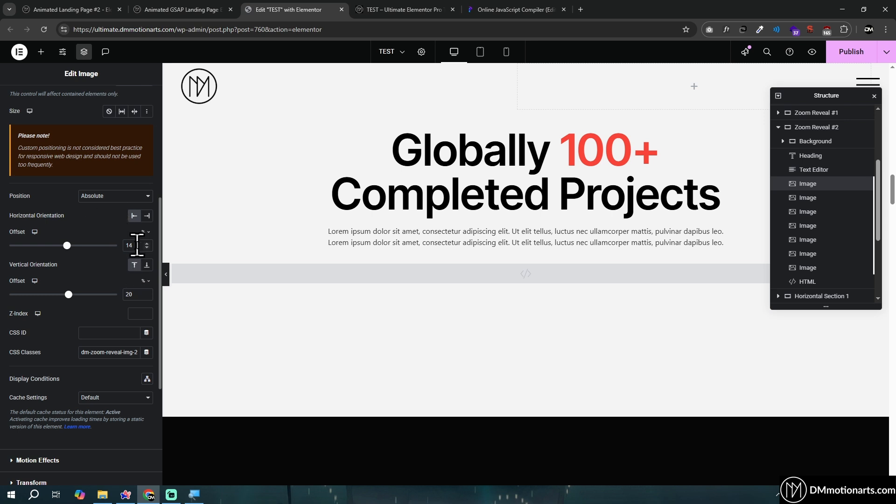
pyautogui.scroll(4, 131, 292)
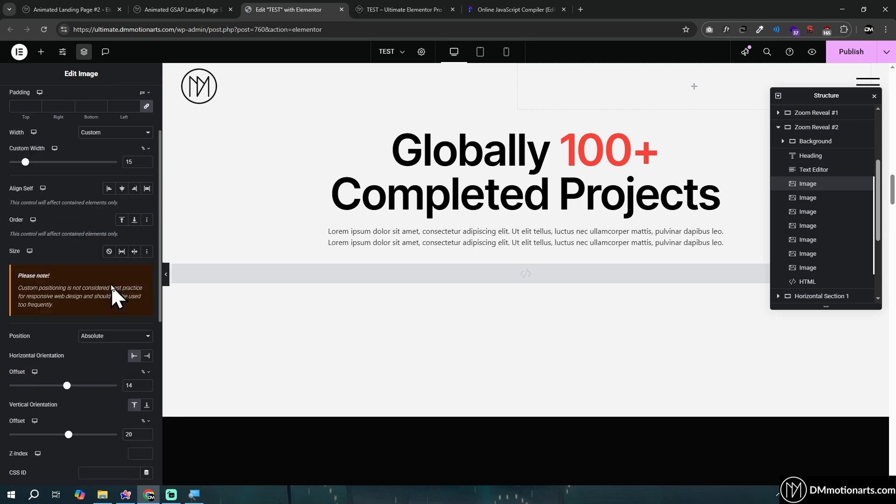
pyautogui.scroll(-4, 111, 282)
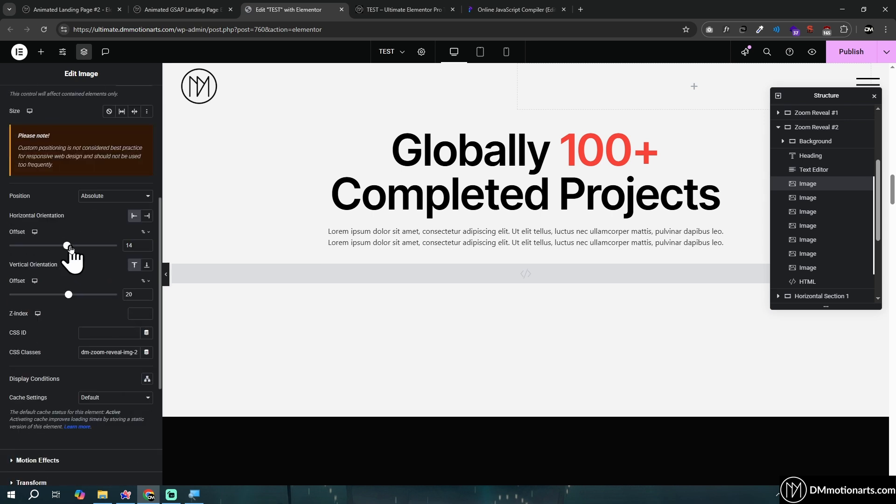
pyautogui.hotkey('ctrl', 'Tab')
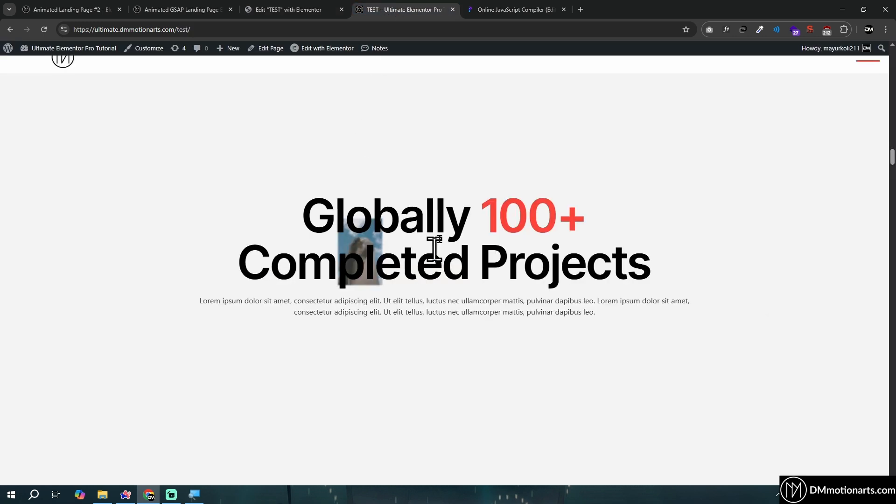
pyautogui.click(306, 9)
# Set the opacity in the .dm-zoom-reveal-img-2 rule of the HTML widget to 1
pyautogui.click(374, 279)
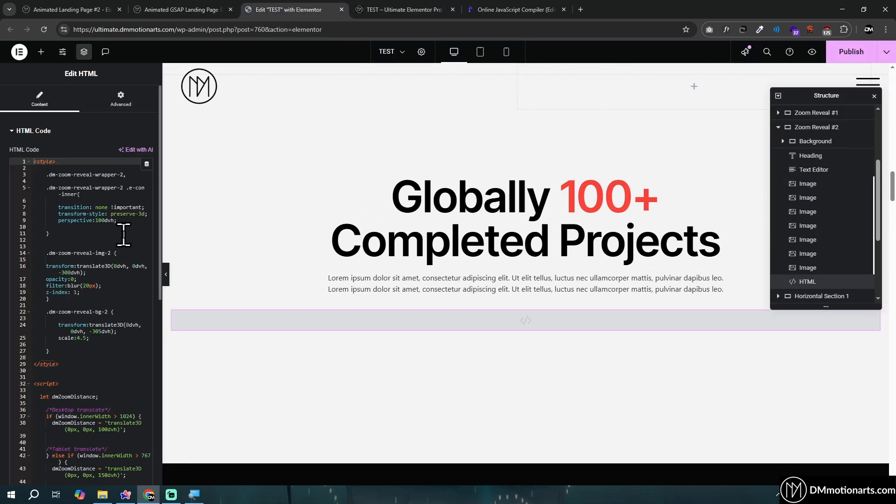
pyautogui.doubleClick(78, 278)
pyautogui.write('1')
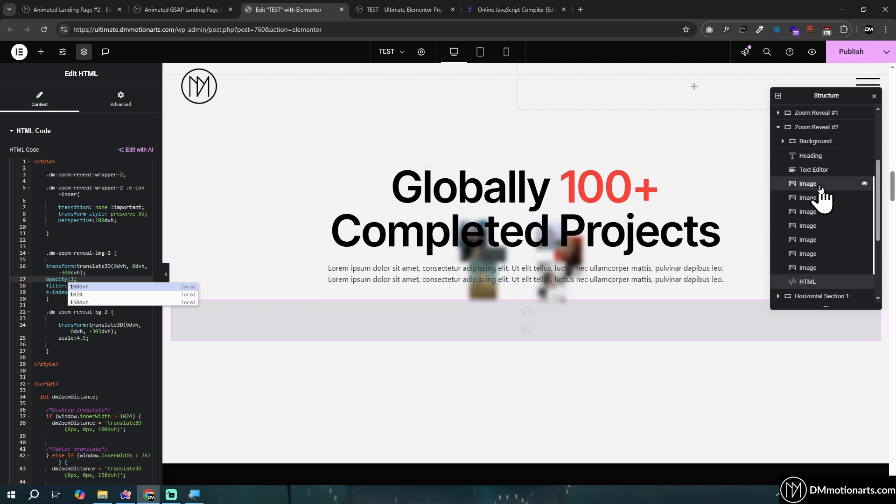
# Review the first image's absolute position offsets and CSS class, and check the published page
pyautogui.click(478, 267)
pyautogui.scroll(-3, 93, 236)
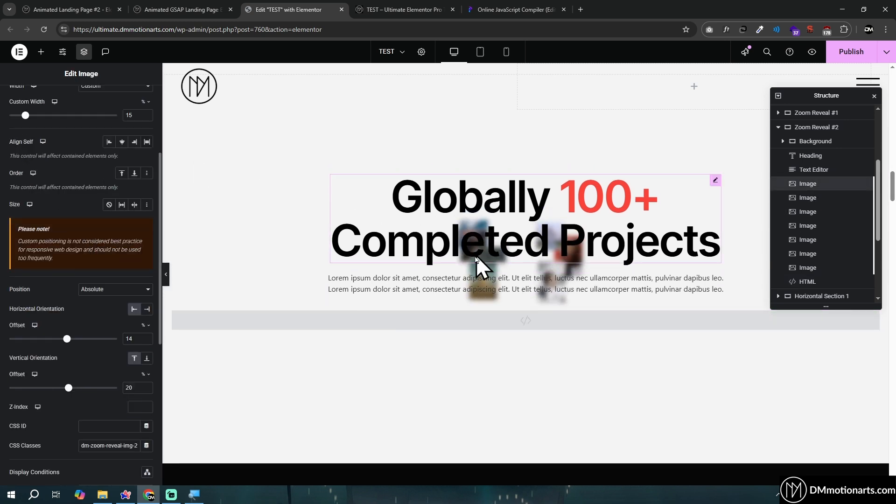
pyautogui.scroll(-1, 85, 275)
pyautogui.moveTo(67, 293)
pyautogui.mouseDown()
pyautogui.moveTo(55, 295)
pyautogui.moveTo(88, 307)
pyautogui.moveTo(68, 303)
pyautogui.mouseUp()
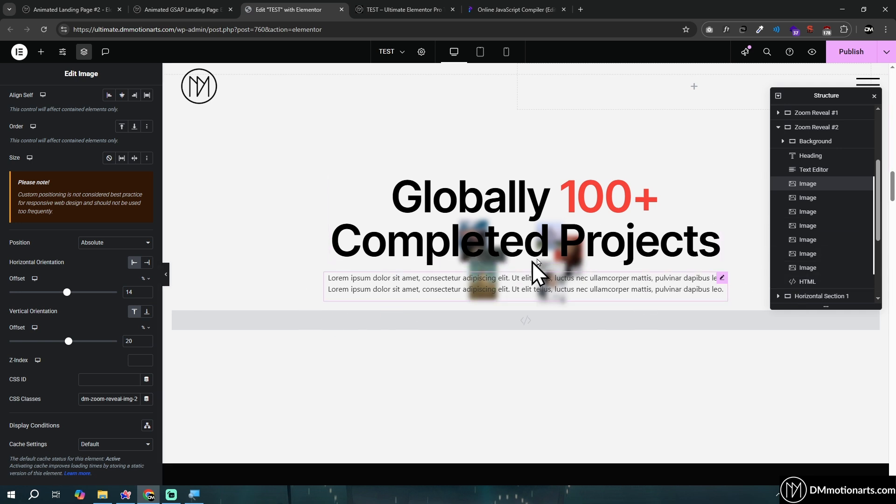
pyautogui.click(422, 10)
pyautogui.click(284, 10)
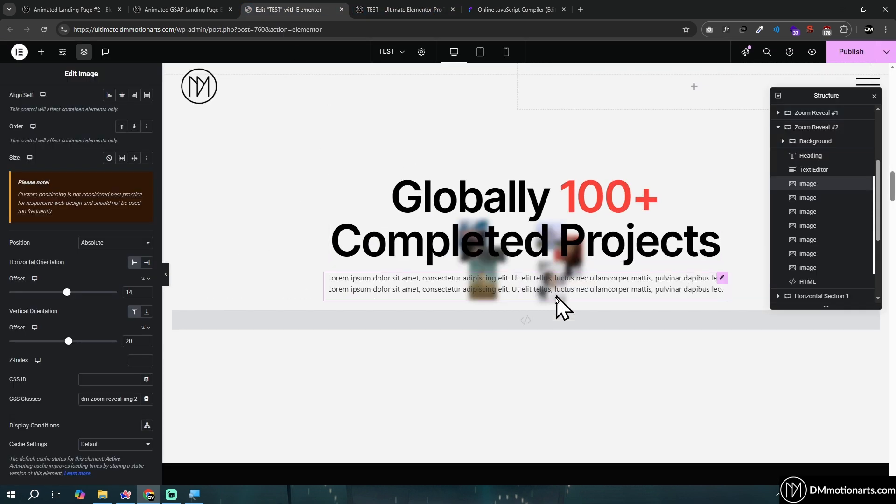
# Set the opacity in the HTML widget's .dm-zoom-reveal-img-2 rule to 0
pyautogui.click(535, 327)
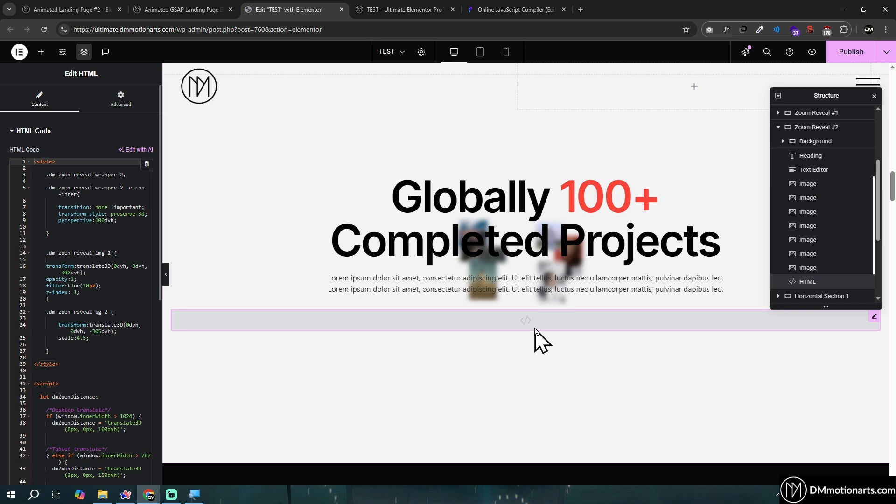
pyautogui.click(75, 280)
pyautogui.press('BackSpace')
pyautogui.write('0')
pyautogui.click(92, 267)
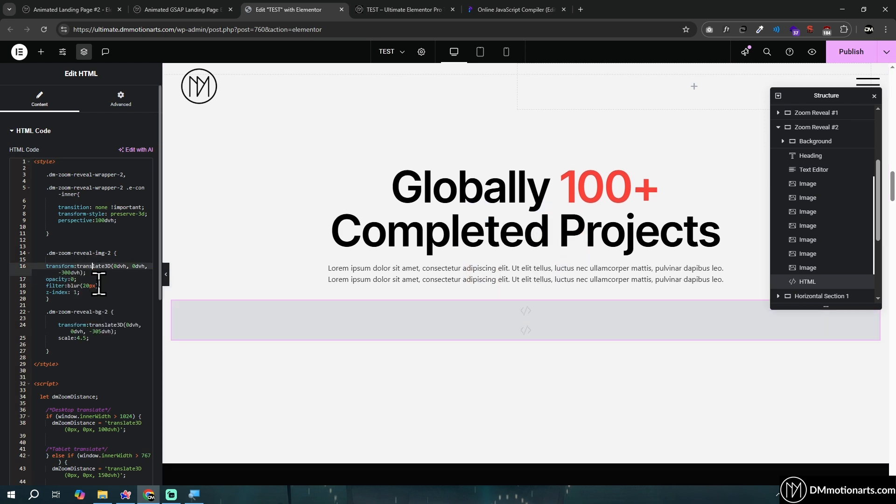
# Try a blur of 0px in the .dm-zoom-reveal-img-2 rule and restore it to 20px
pyautogui.click(88, 292)
pyautogui.click(96, 285)
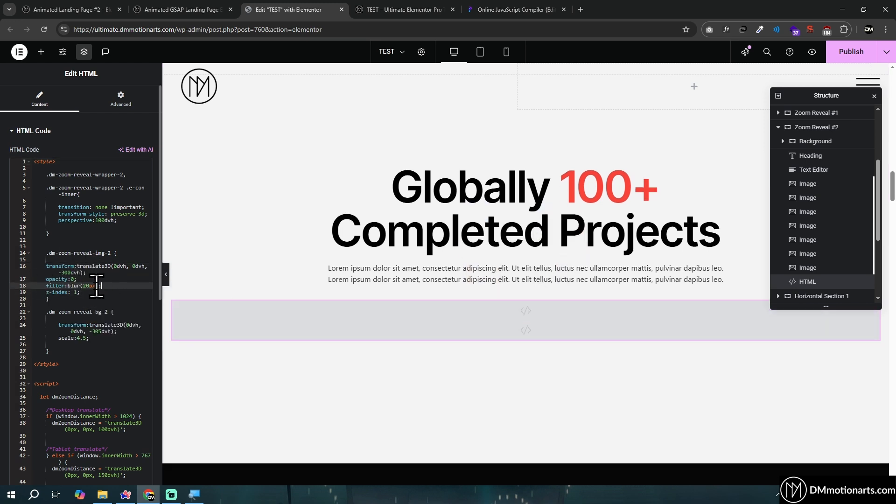
pyautogui.press('BackSpace')
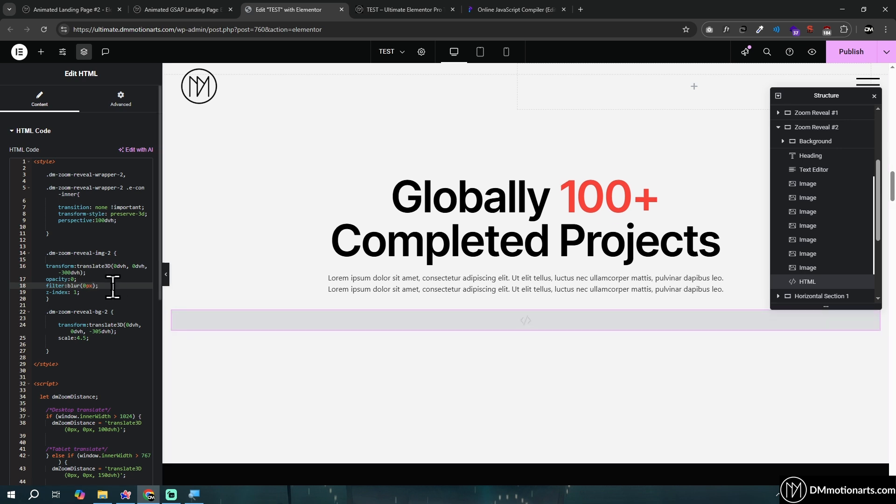
pyautogui.write('2')
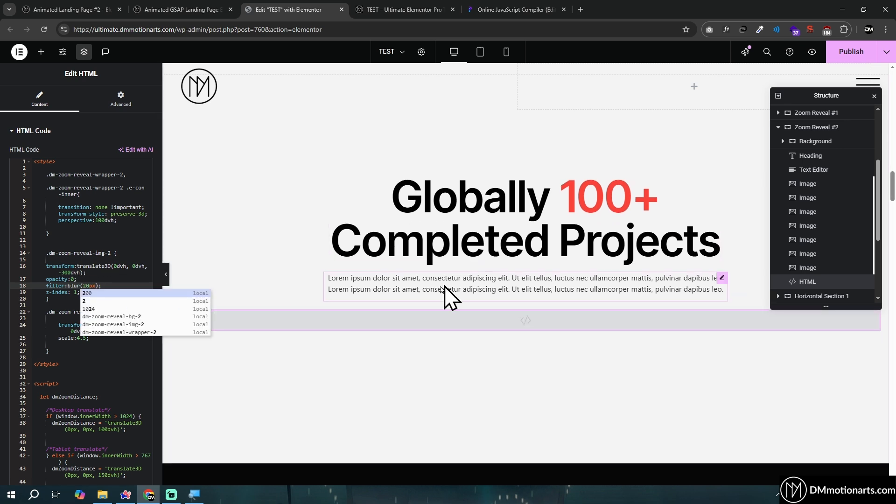
pyautogui.click(69, 272)
pyautogui.click(88, 285)
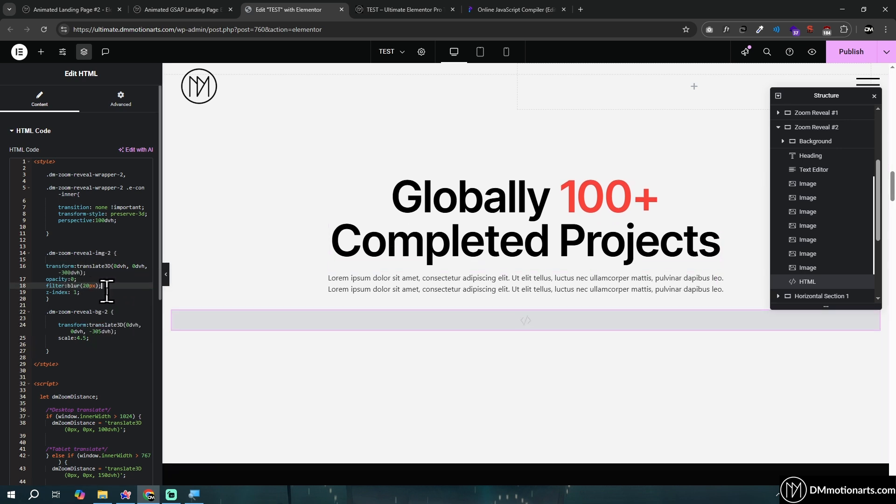
# Examine the translate3D depth in the .dm-zoom-reveal-bg-2 rule and watch the images zoom in and out on the published page
pyautogui.scroll(-5, 107, 290)
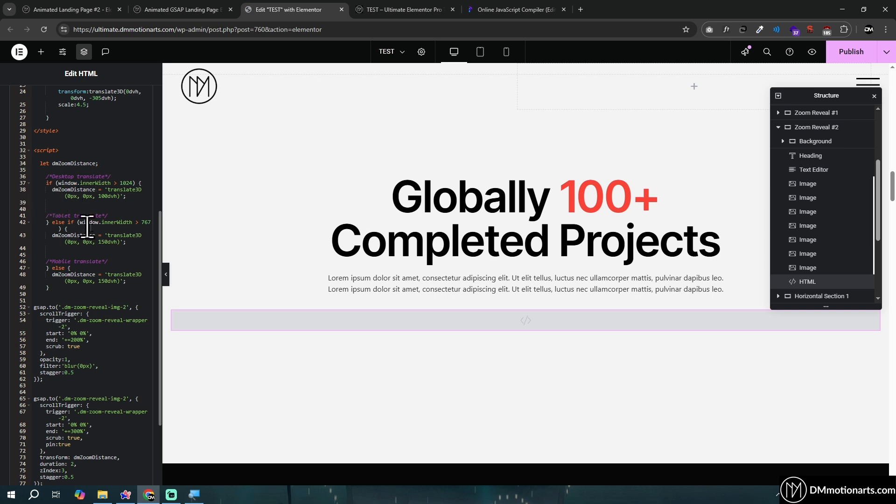
pyautogui.scroll(5, 93, 233)
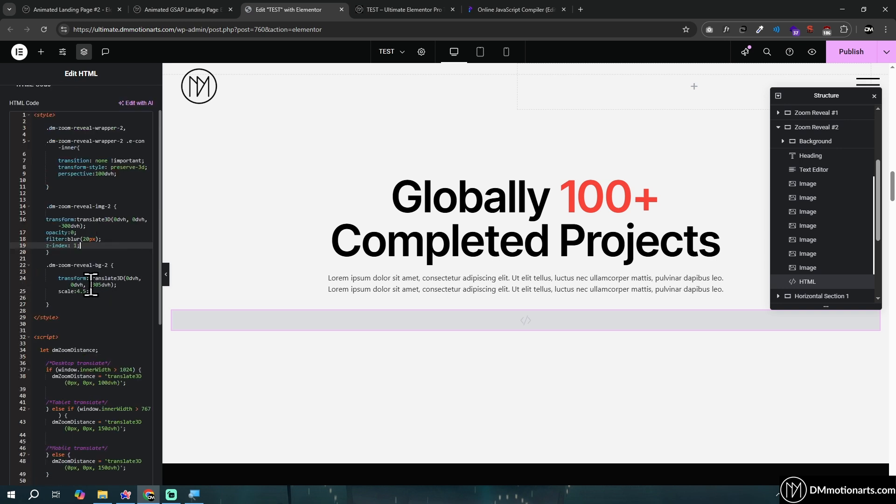
pyautogui.moveTo(89, 285); pyautogui.dragTo(108, 285)
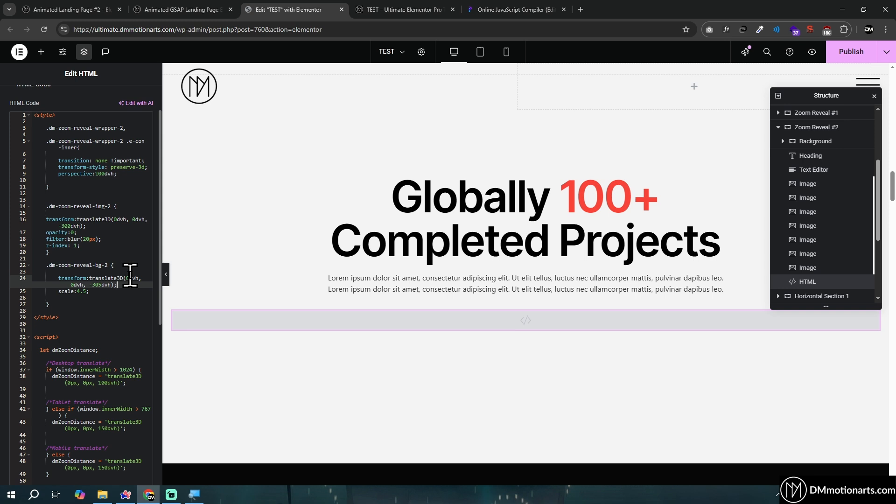
pyautogui.click(401, 10)
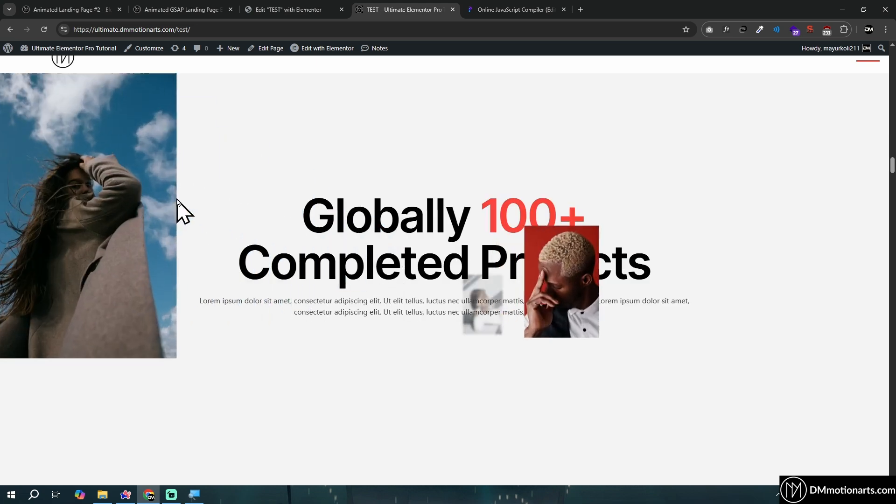
pyautogui.scroll(-1, 229, 239)
pyautogui.scroll(4, 451, 288)
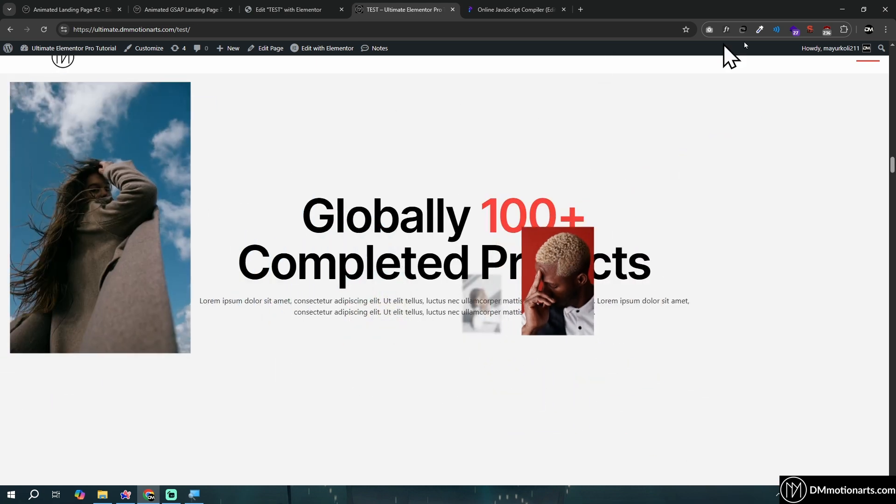
pyautogui.scroll(2, 274, 240)
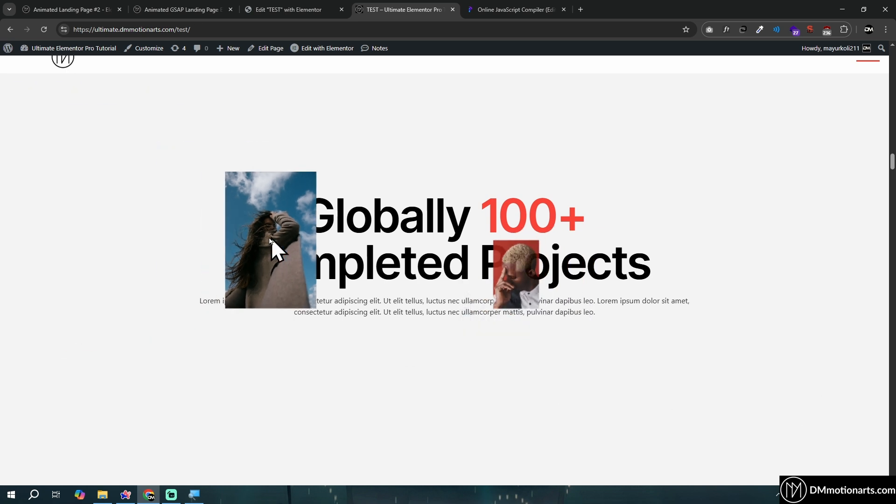
pyautogui.scroll(-2, 275, 242)
pyautogui.scroll(-2, 277, 243)
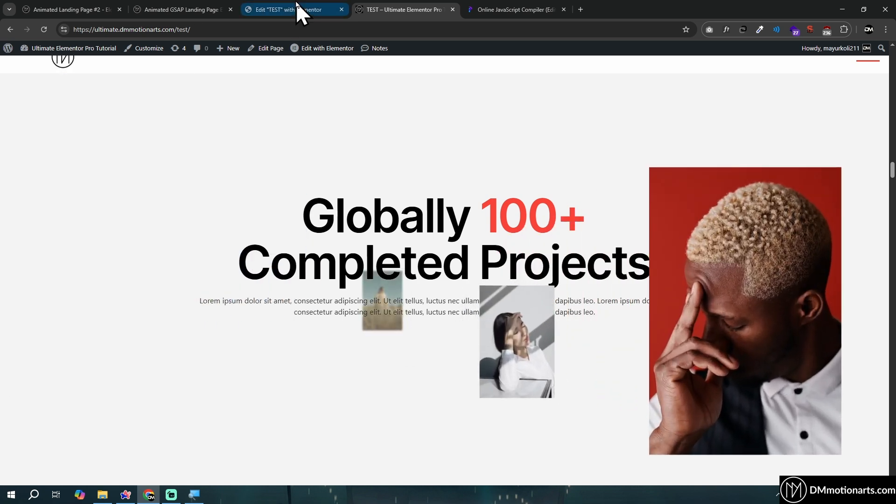
# Review the desktop, tablet and mobile dmZoomDistance conditions in the HTML widget's script
pyautogui.click(297, 9)
pyautogui.scroll(-5, 101, 240)
pyautogui.scroll(-2, 100, 239)
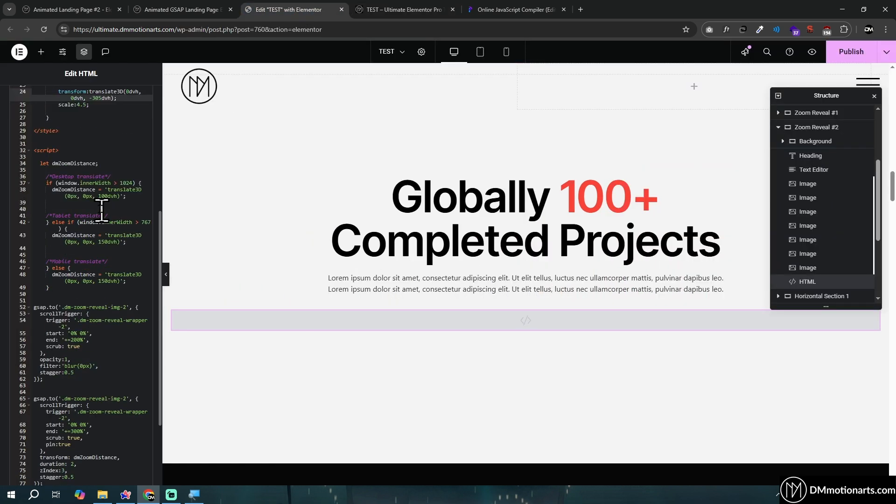
pyautogui.click(99, 196)
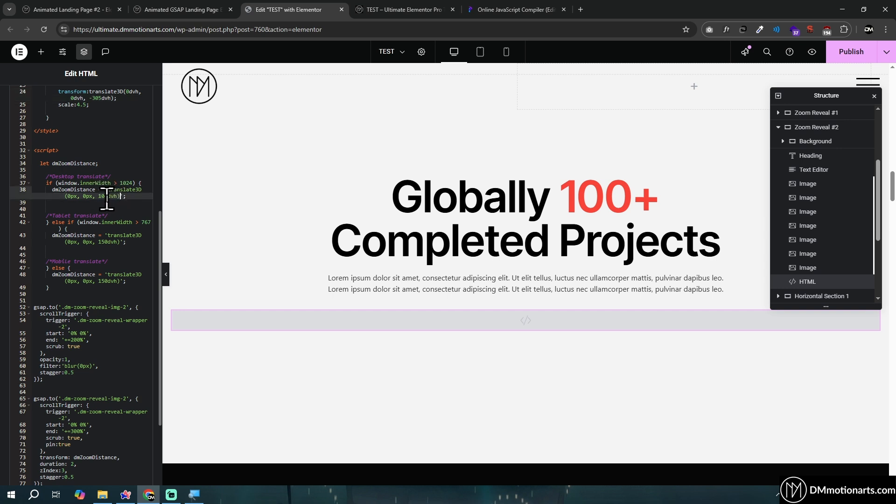
pyautogui.moveTo(44, 183); pyautogui.dragTo(134, 201)
pyautogui.click(133, 203)
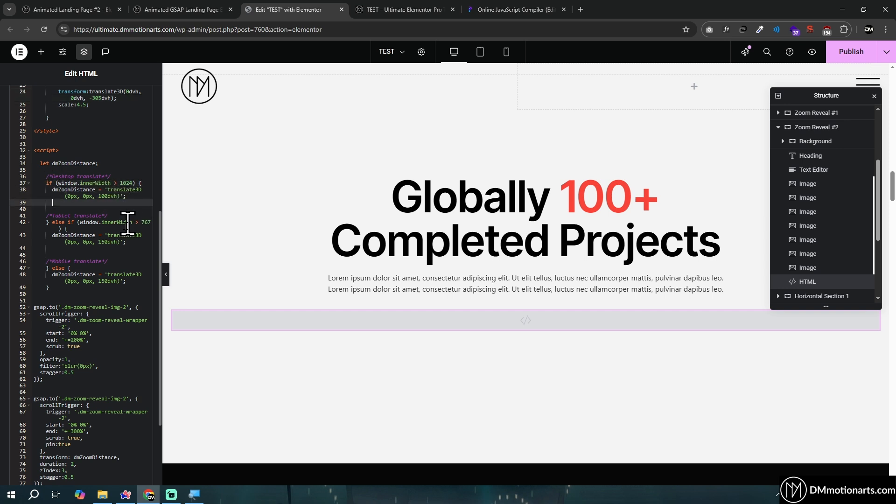
pyautogui.moveTo(44, 223); pyautogui.dragTo(135, 280)
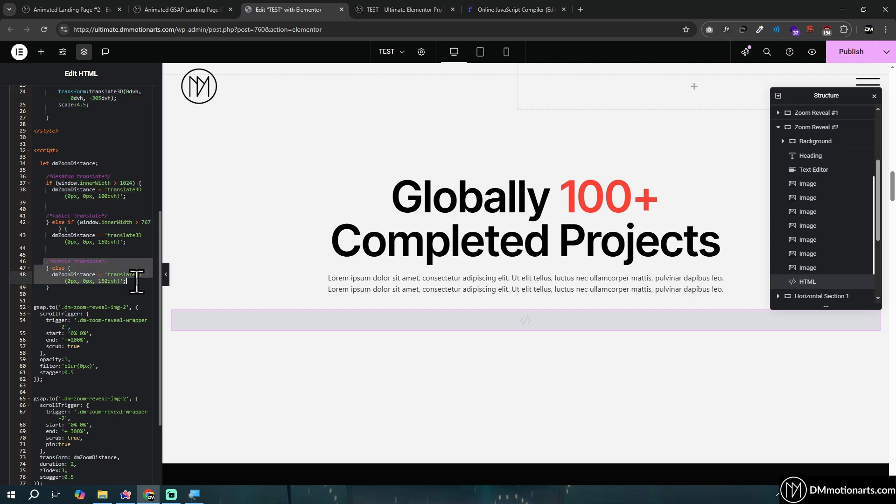
pyautogui.click(133, 281)
# Compare the zoom travel on the published page with the tablet and mobile translate3D distances in the script
pyautogui.click(379, 4)
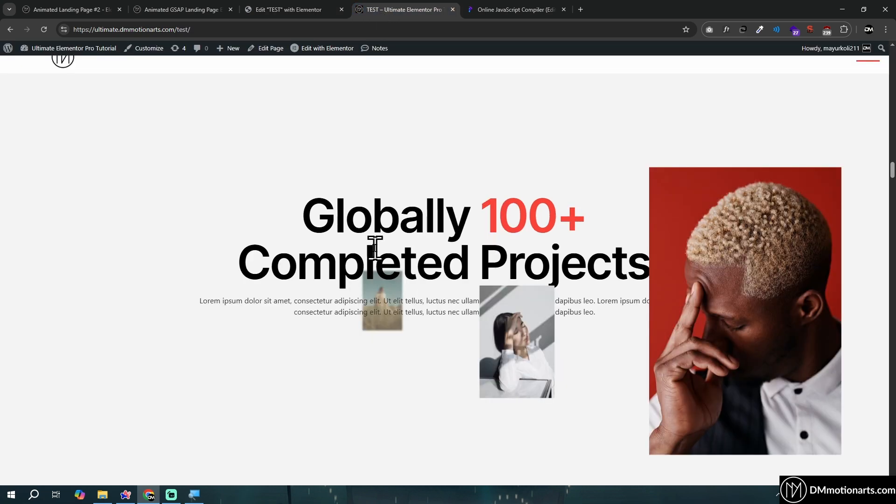
pyautogui.scroll(-5, 374, 243)
pyautogui.scroll(-6, 374, 242)
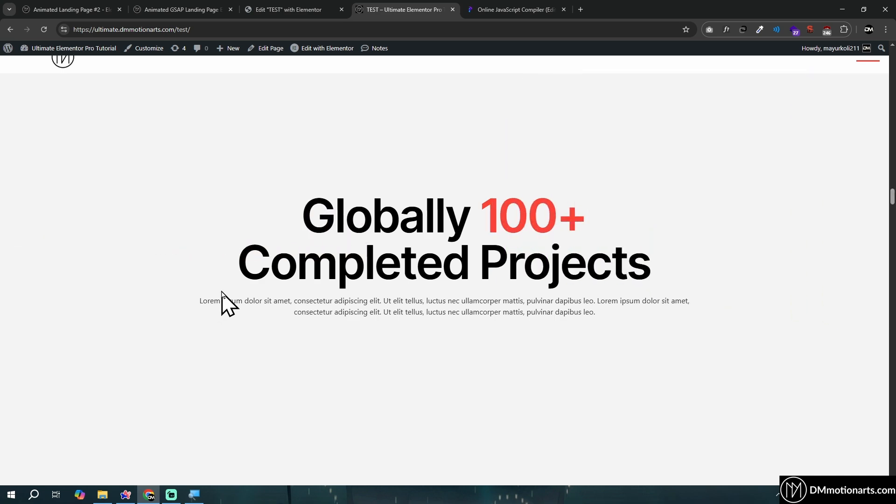
pyautogui.click(306, 11)
pyautogui.click(122, 286)
pyautogui.moveTo(98, 279); pyautogui.dragTo(108, 278)
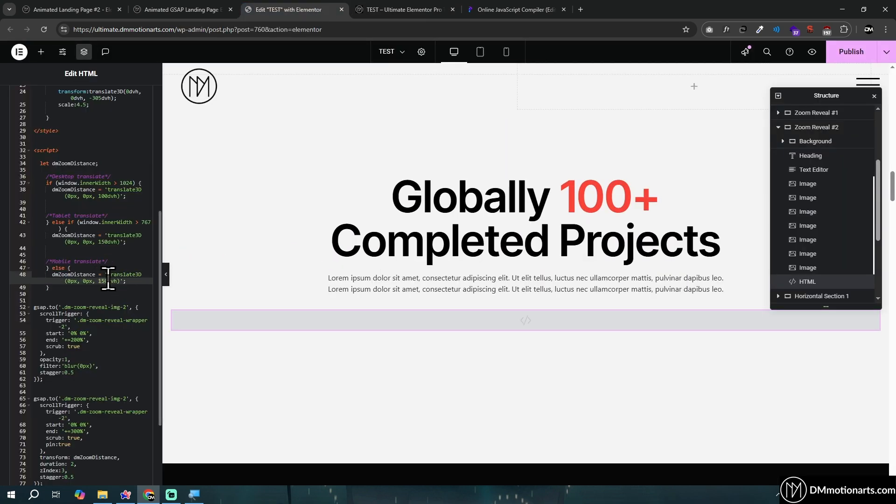
pyautogui.moveTo(98, 241); pyautogui.dragTo(111, 241)
pyautogui.click(102, 280)
pyautogui.click(372, 6)
# Examine the stagger and duration settings of the two gsap.to animations against the image timing on the published page
pyautogui.scroll(-4, 117, 252)
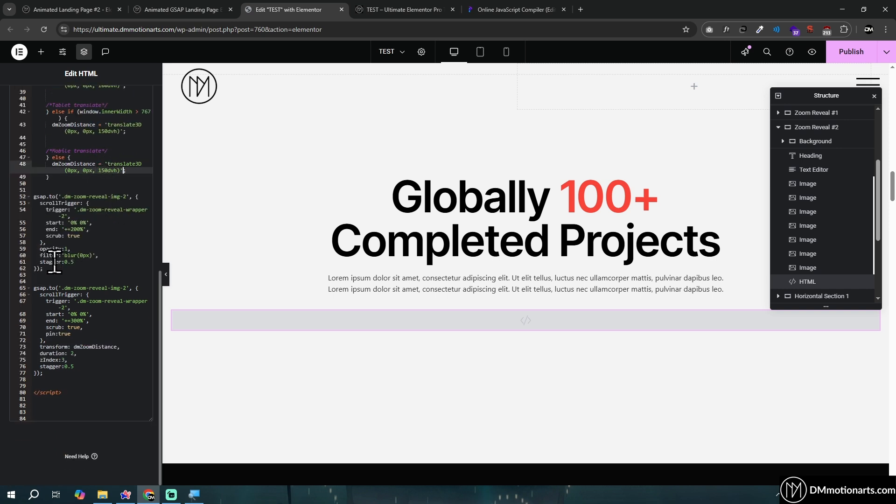
pyautogui.click(89, 262)
pyautogui.click(86, 366)
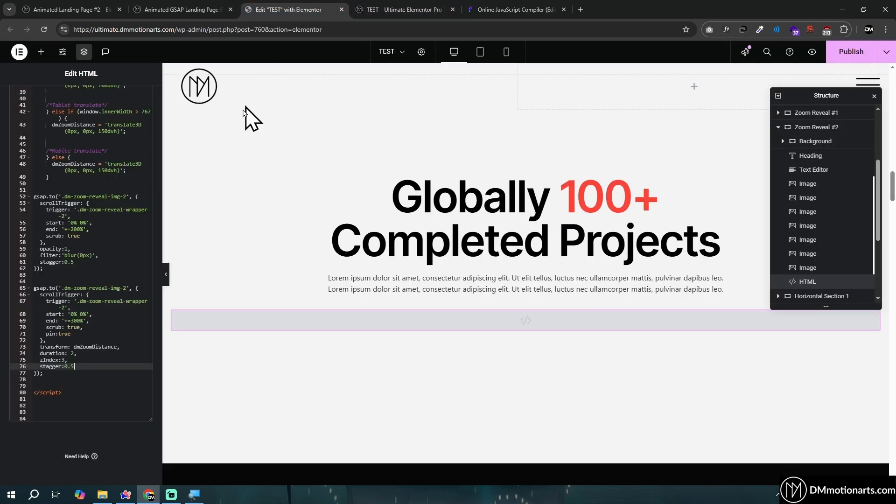
pyautogui.click(94, 353)
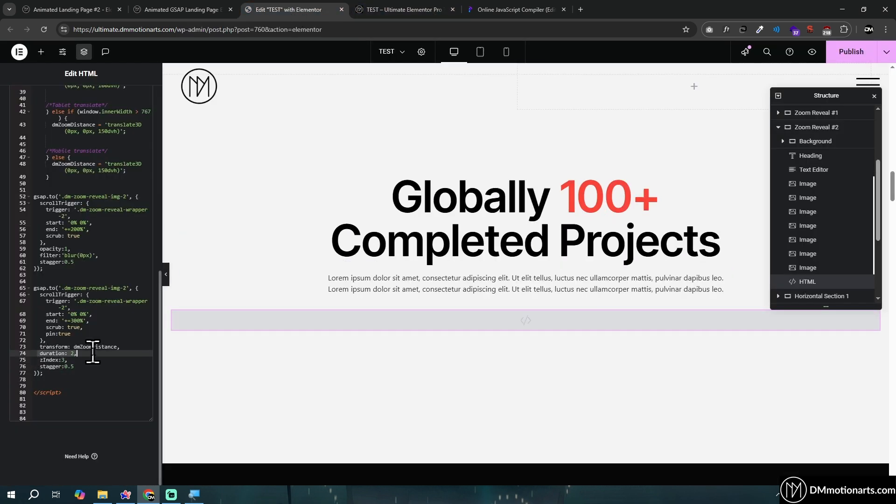
pyautogui.click(400, 10)
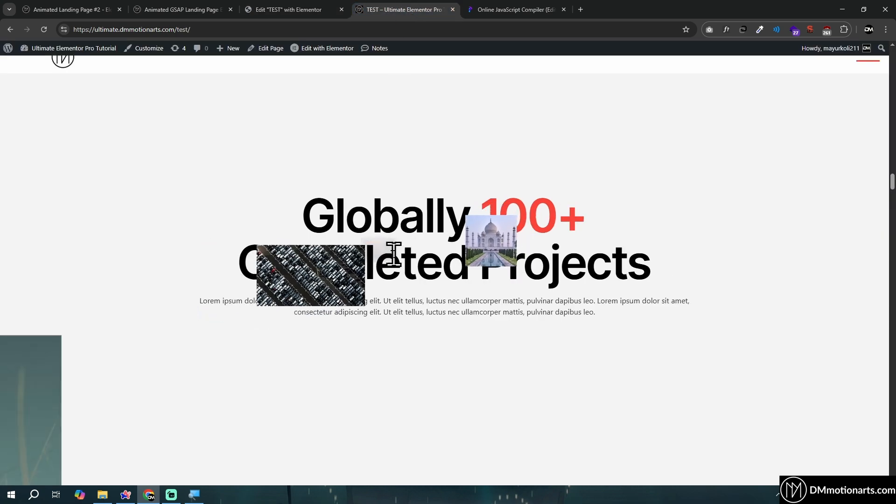
pyautogui.click(320, 10)
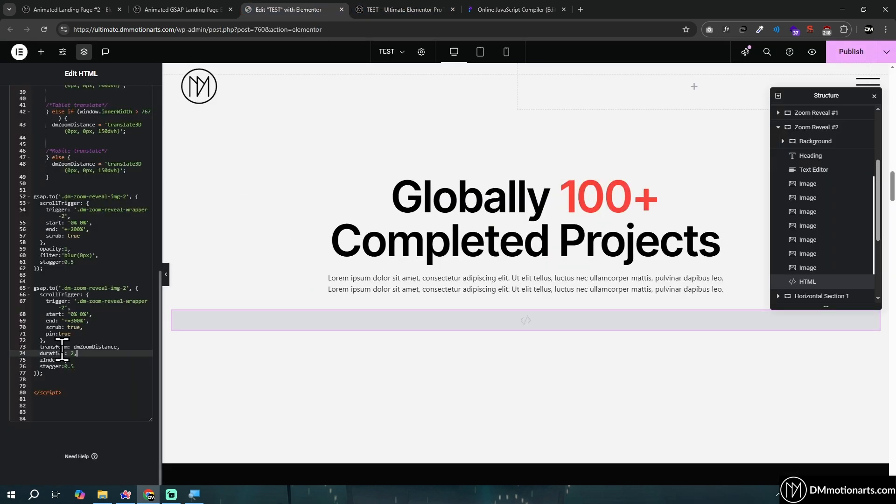
pyautogui.moveTo(40, 353)
pyautogui.mouseDown()
pyautogui.moveTo(102, 368)
pyautogui.moveTo(34, 354)
pyautogui.mouseUp()
pyautogui.click(35, 353)
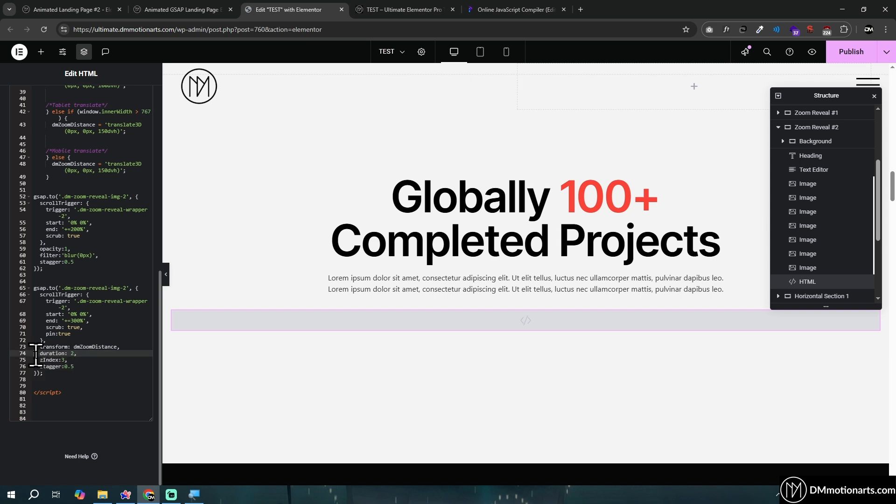
pyautogui.click(360, 2)
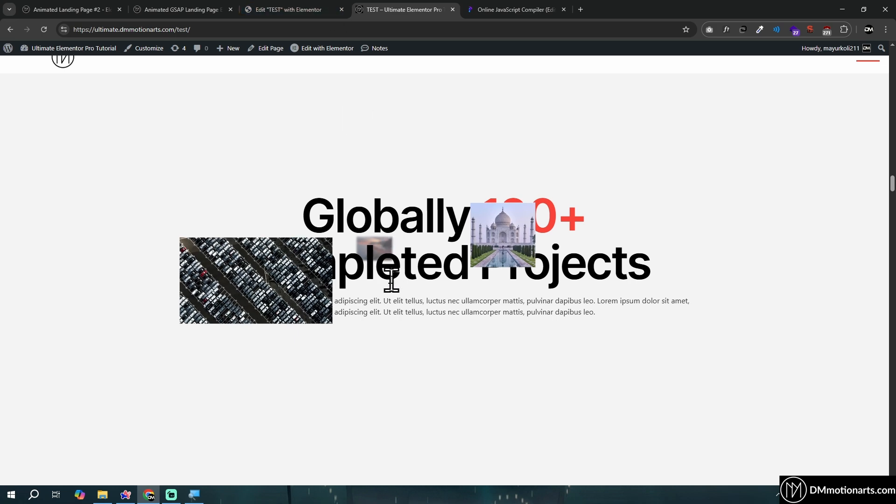
pyautogui.scroll(-6, 391, 282)
# Recheck the style rules in the HTML code and review the second image's absolute position offsets and CSS class
pyautogui.click(299, 6)
pyautogui.scroll(15, 94, 240)
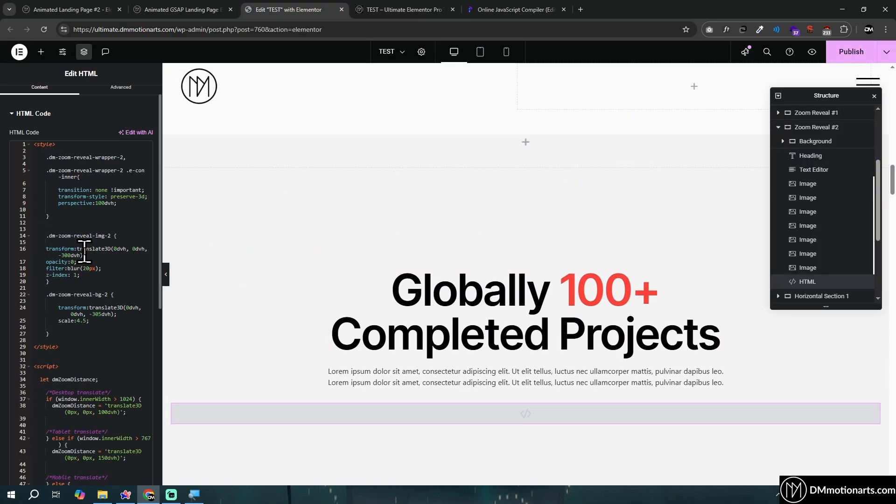
pyautogui.scroll(1, 112, 287)
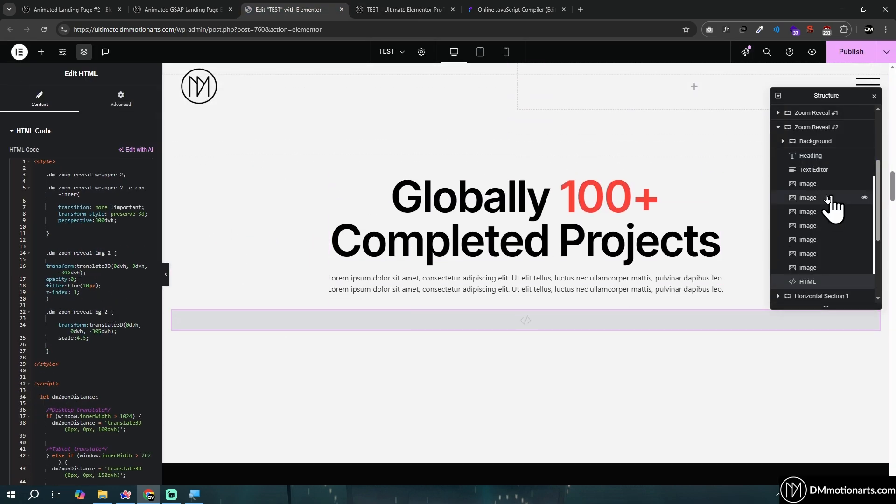
pyautogui.click(822, 198)
pyautogui.rightClick(817, 226)
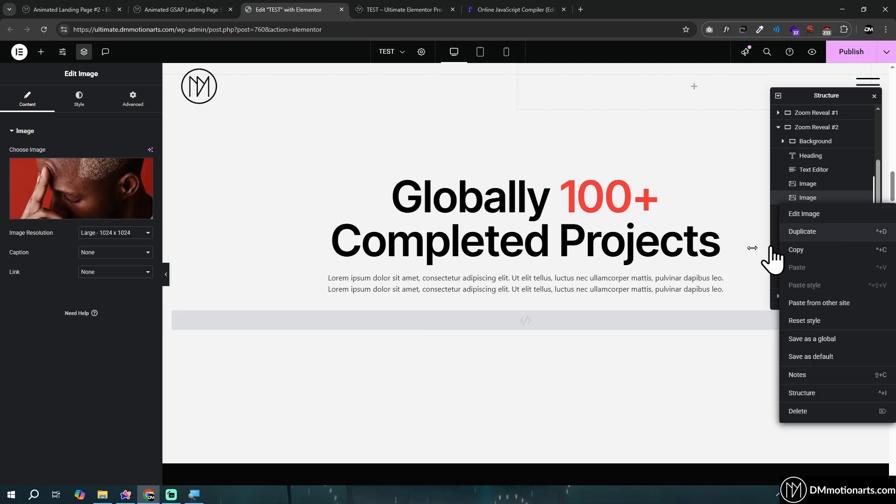
pyautogui.click(130, 91)
pyautogui.scroll(-4, 101, 339)
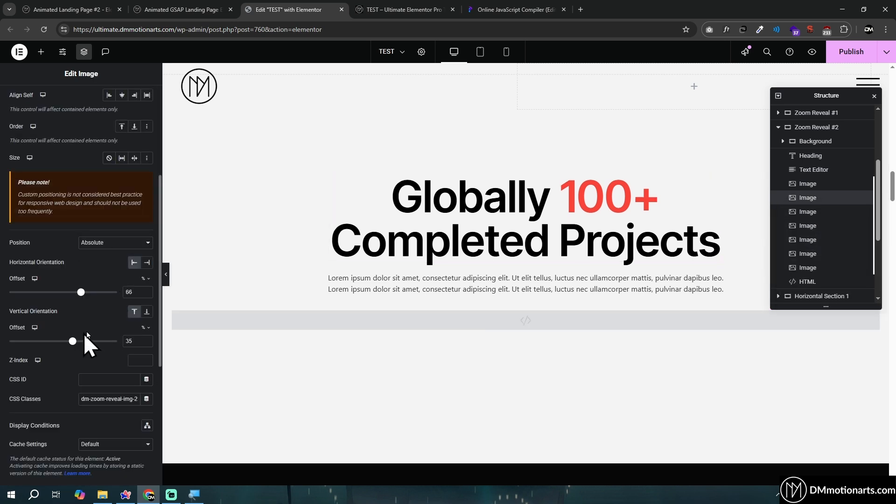
pyautogui.scroll(-5, 437, 318)
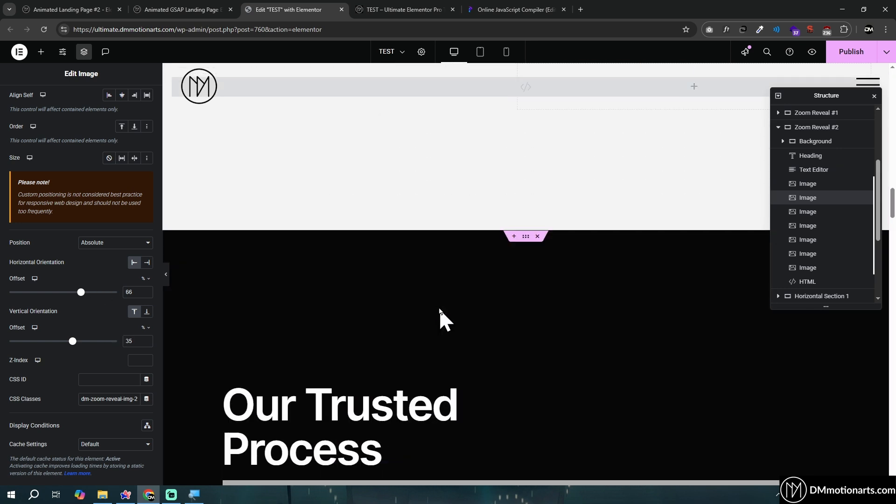
# Expand Horizontal Section 1 in the structure and look over its layout on the editor canvas
pyautogui.click(800, 165)
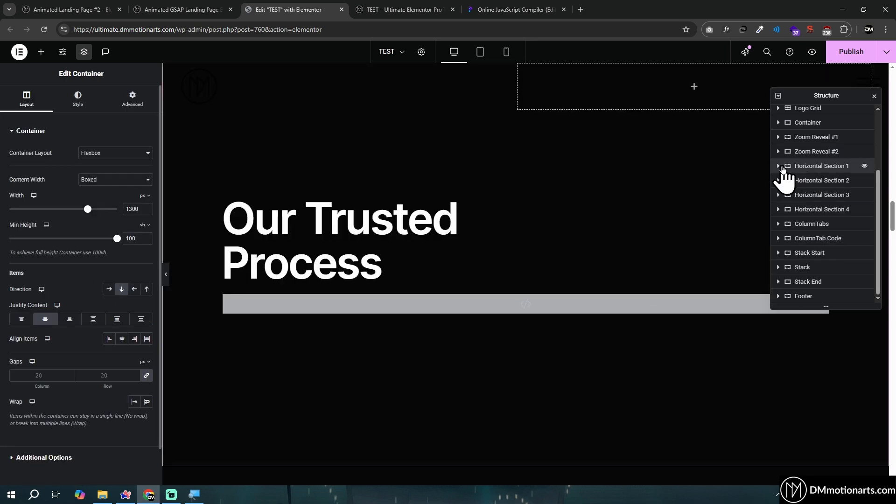
pyautogui.click(778, 166)
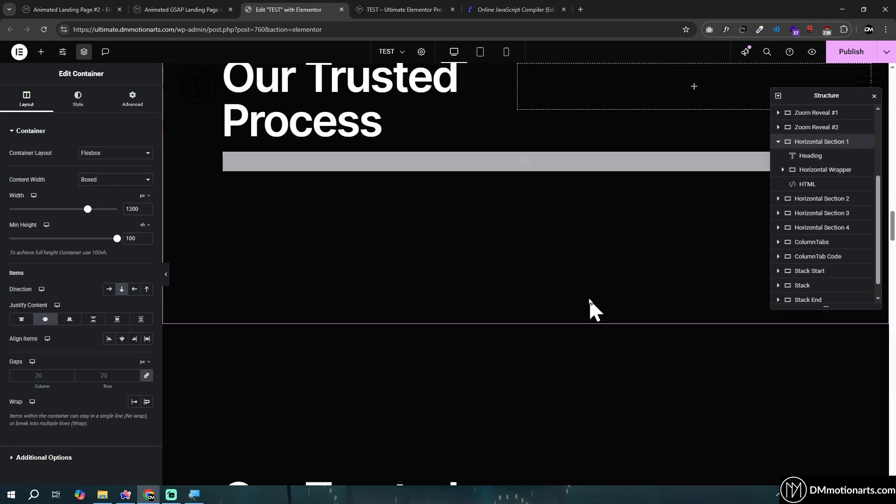
pyautogui.scroll(1, 589, 299)
pyautogui.scroll(-2, 589, 300)
pyautogui.scroll(3, 589, 300)
pyautogui.scroll(-2, 591, 303)
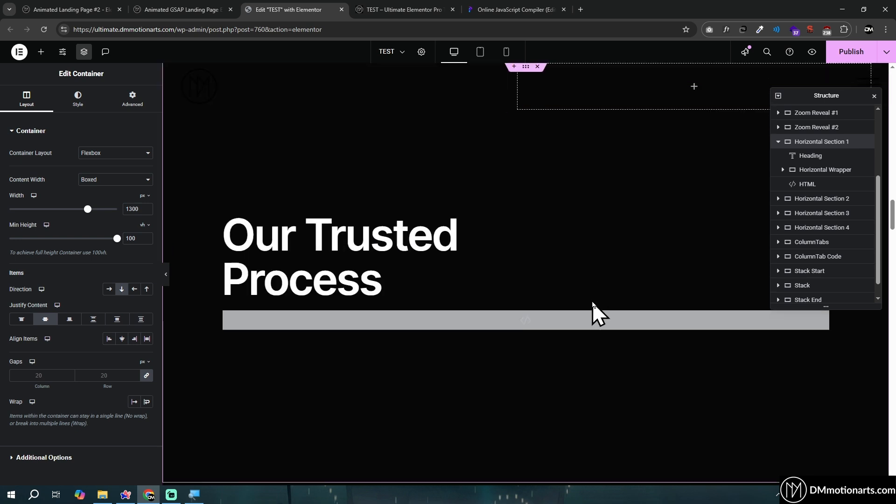
pyautogui.scroll(-1, 607, 177)
pyautogui.scroll(4, 400, 234)
pyautogui.scroll(-7, 424, 266)
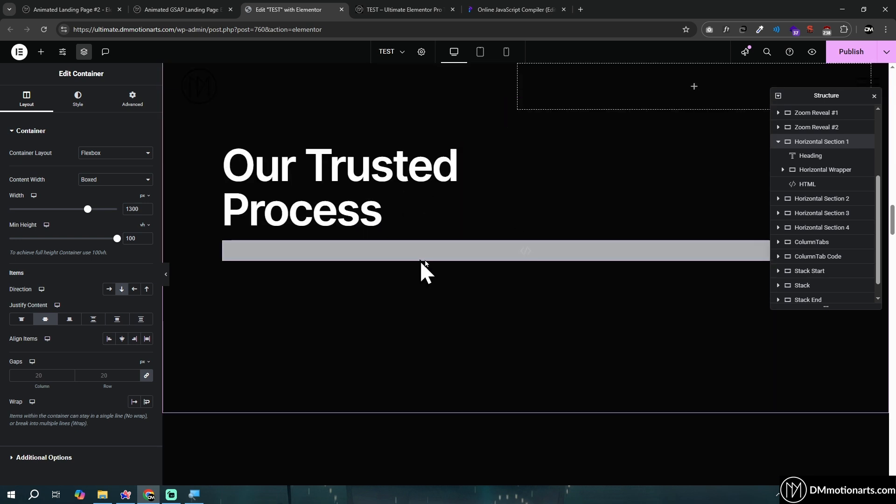
pyautogui.scroll(3, 481, 294)
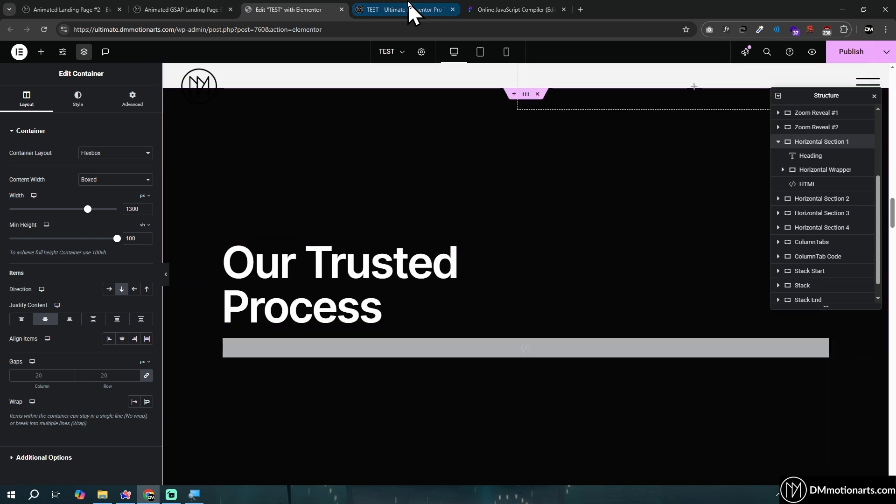
# Compare the Our Trusted Process section on the published test page with its appearance in the editor
pyautogui.click(409, 8)
pyautogui.scroll(-8, 427, 327)
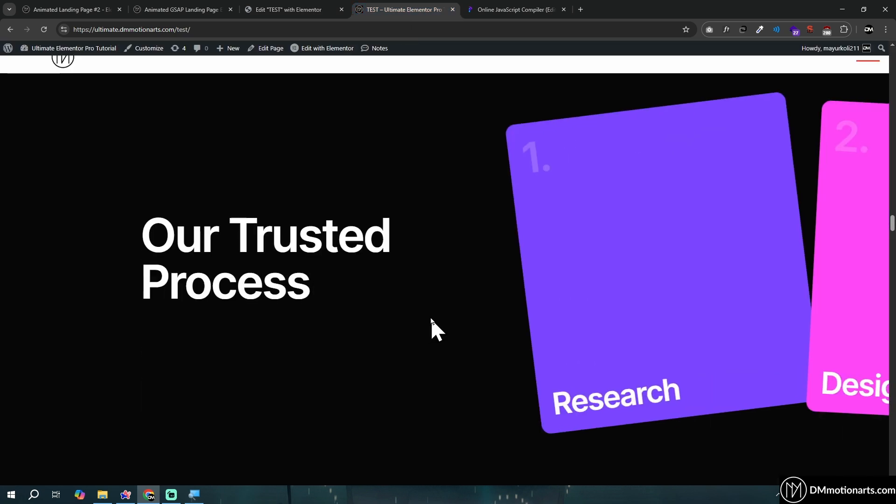
pyautogui.click(299, 9)
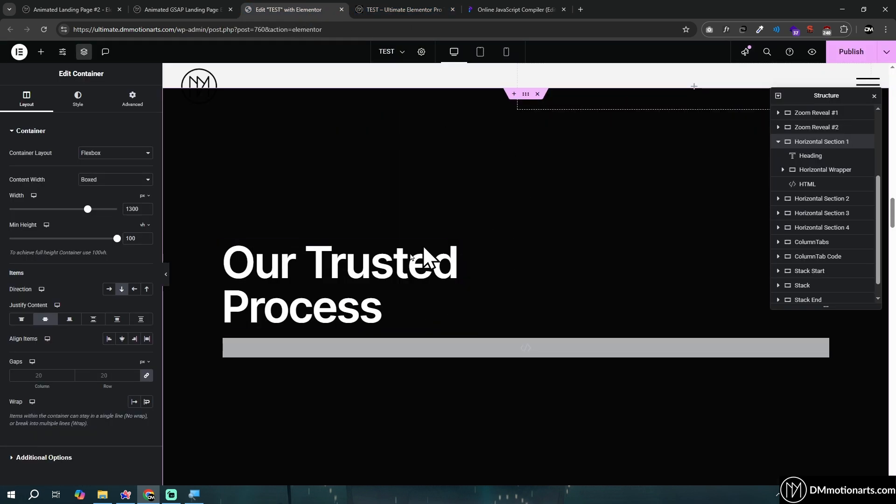
pyautogui.scroll(2, 439, 343)
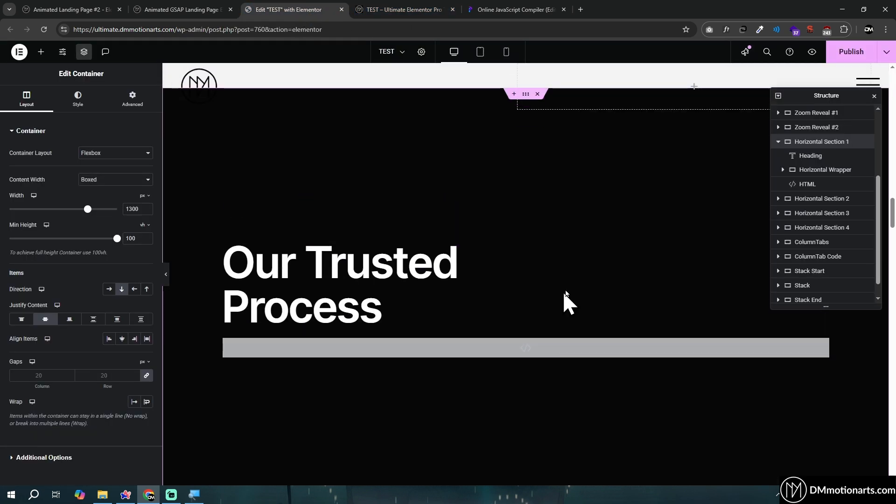
# Open the HTML code of Horizontal Section 1 and check which elements Horizontal Section 2 contains
pyautogui.click(792, 185)
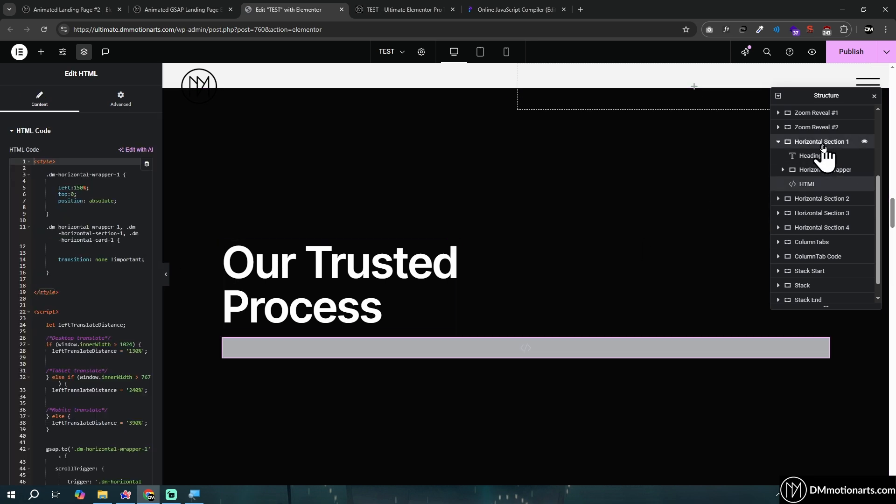
pyautogui.click(823, 142)
pyautogui.click(806, 185)
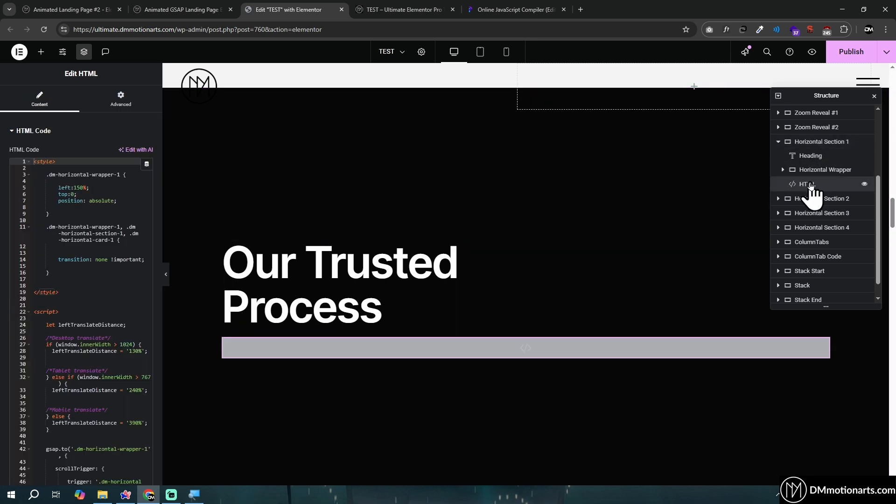
pyautogui.click(778, 198)
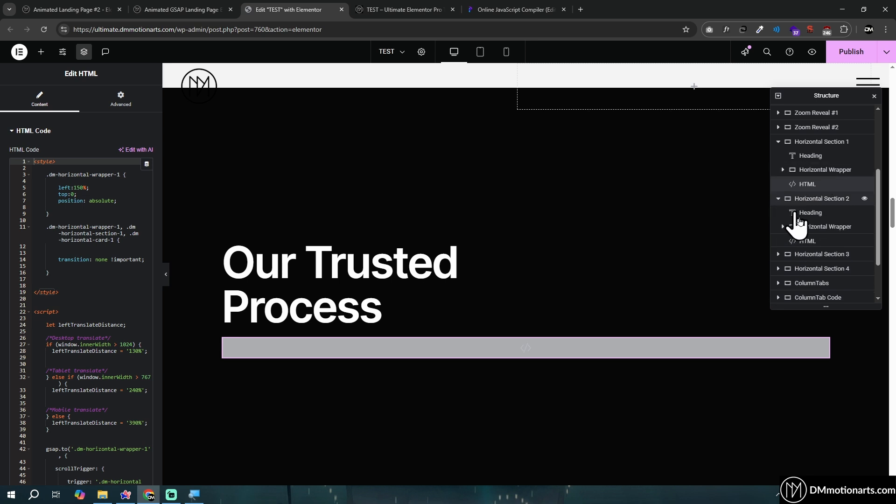
pyautogui.click(778, 198)
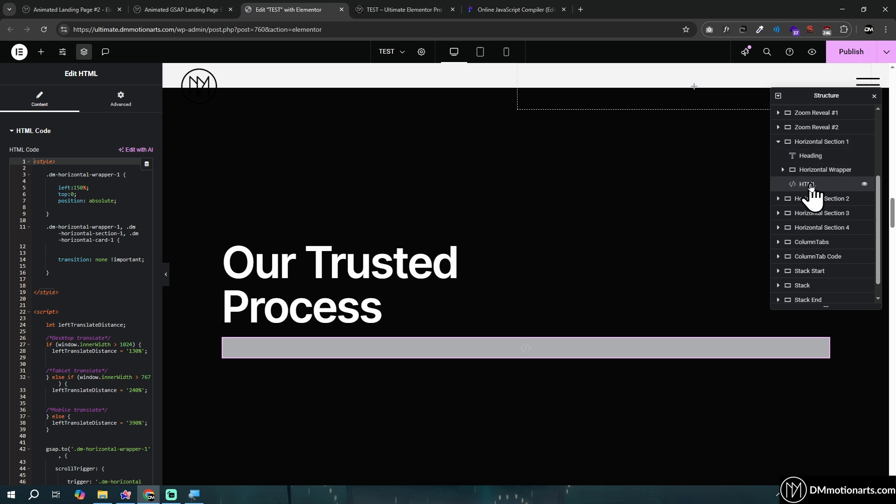
# Copy the entire HTML code of Horizontal Section 1 into a new Notepad document
pyautogui.scroll(-5, 134, 260)
pyautogui.click(134, 262)
pyautogui.hotkey('ctrl', 'a')
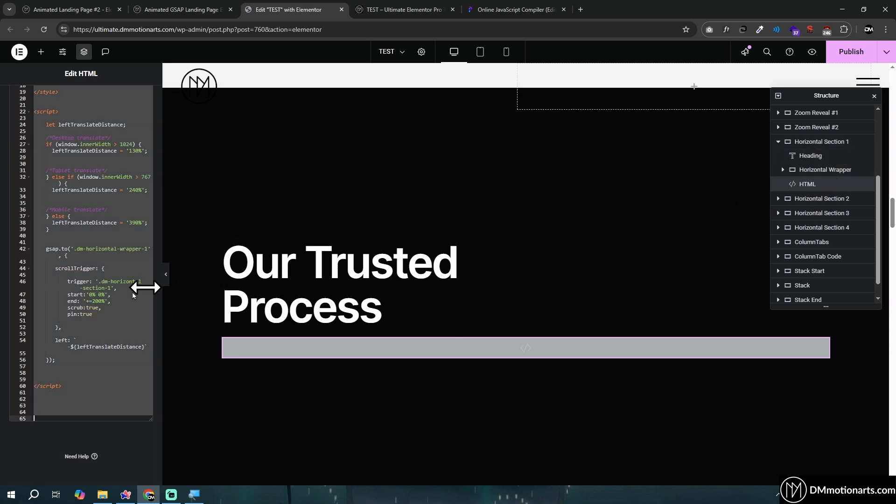
pyautogui.click(11, 494)
pyautogui.write('notepad')
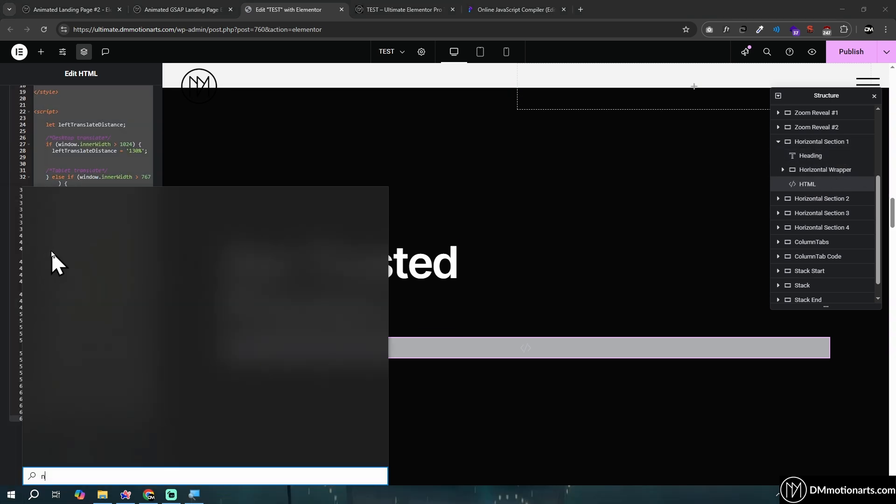
pyautogui.press('Return')
pyautogui.hotkey('ctrl', 'v')
# Clear all code from the HTML widget of Horizontal Section 1
pyautogui.click(100, 235)
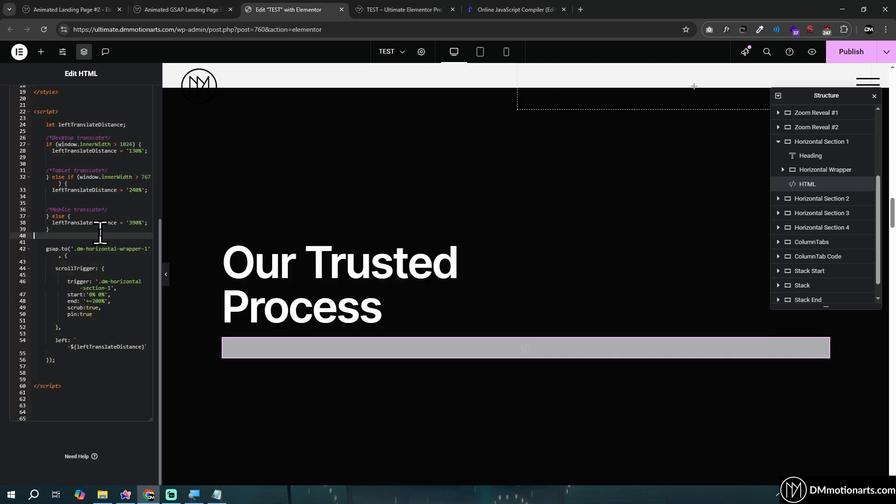
pyautogui.hotkey('ctrl', 'a')
pyautogui.press('BackSpace')
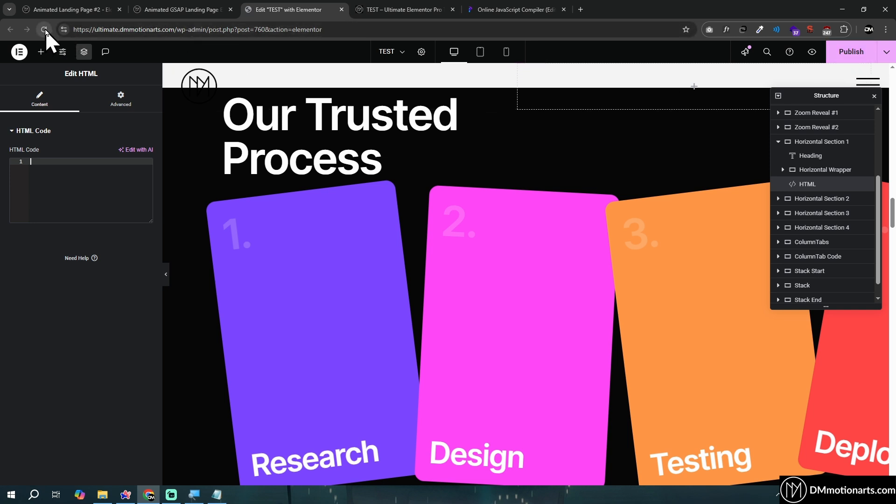
# Examine the Horizontal Wrapper's width setting and how its four cards extend across the full-width canvas
pyautogui.scroll(-2, 466, 229)
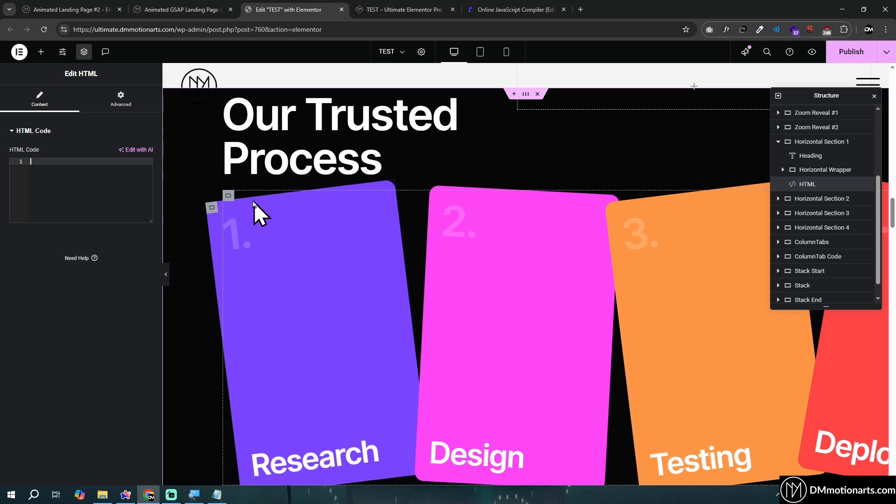
pyautogui.click(230, 195)
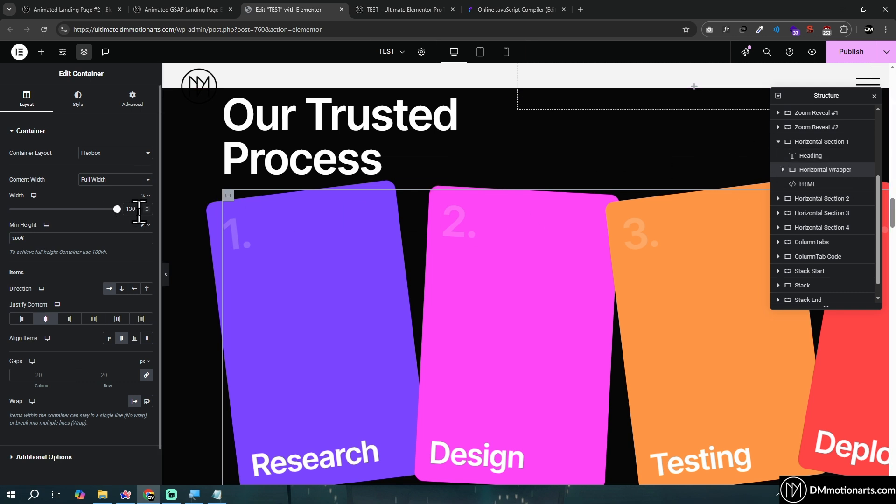
pyautogui.click(168, 274)
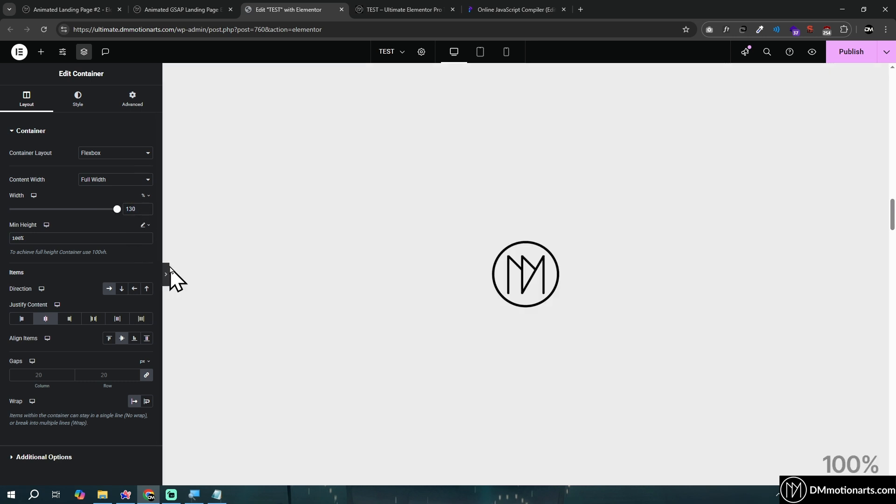
pyautogui.click(167, 274)
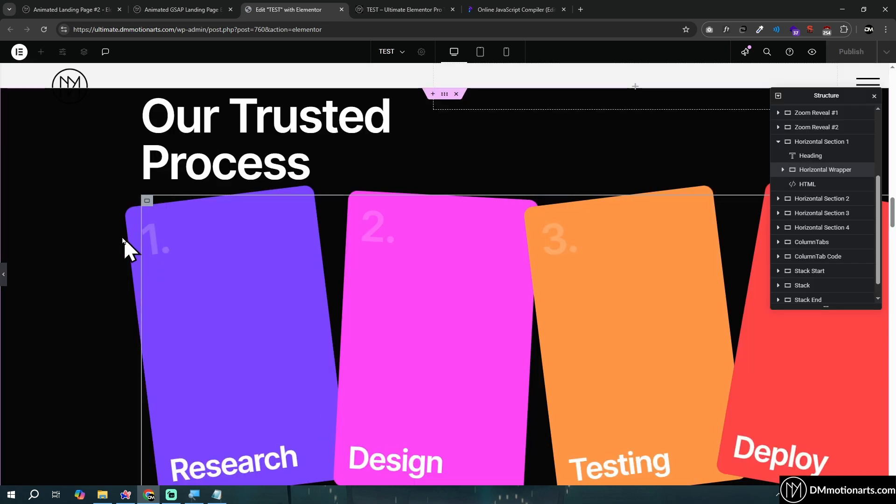
pyautogui.click(178, 252)
pyautogui.scroll(3, 790, 224)
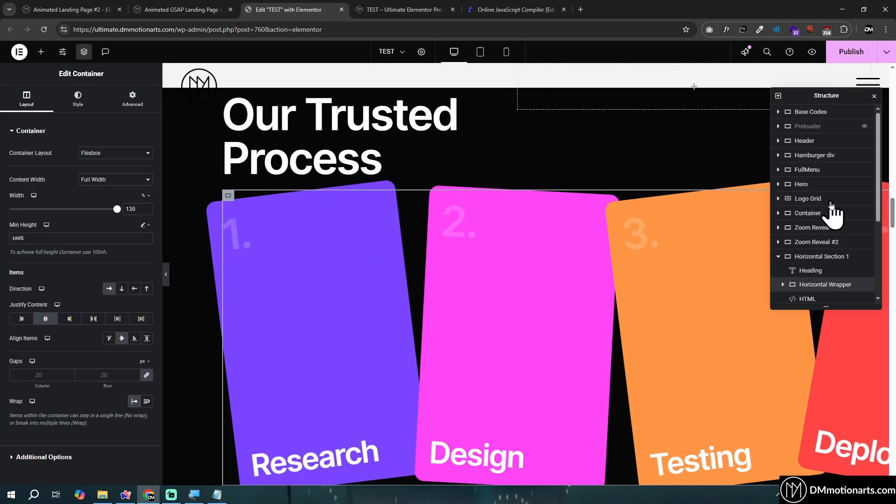
pyautogui.rightClick(815, 127)
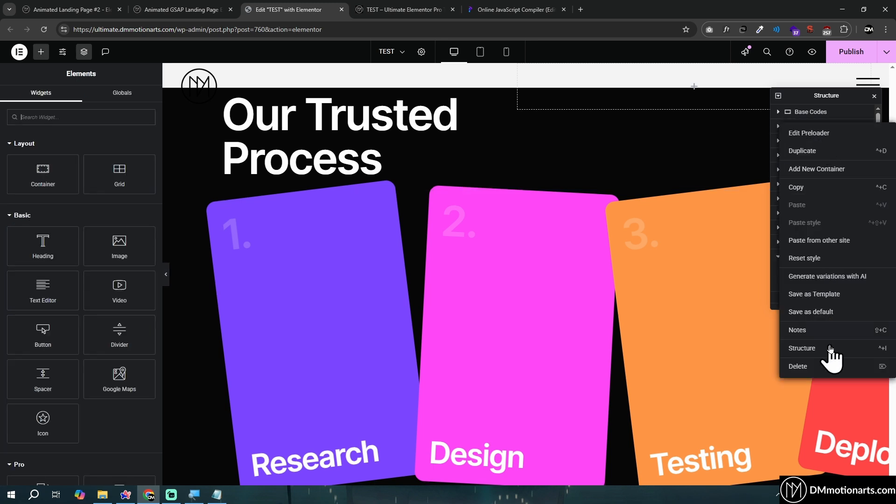
pyautogui.click(796, 94)
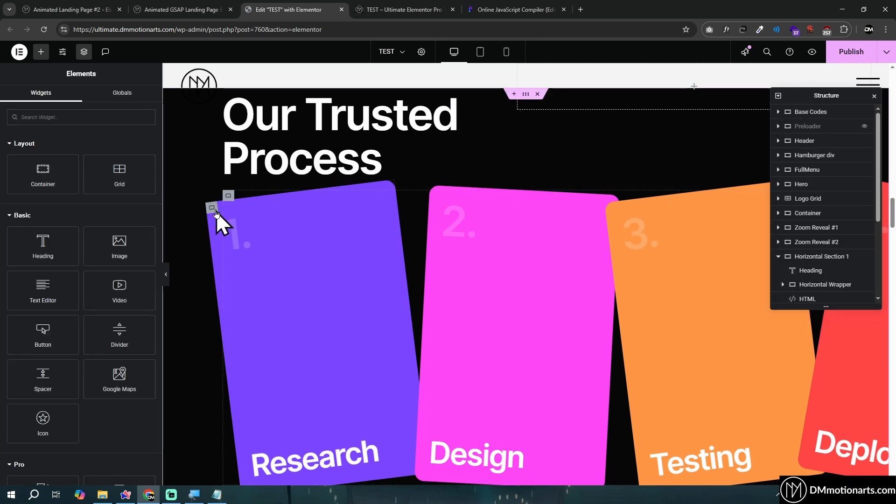
# Try Horizontal Wrapper widths of 150% and 200%, and restore the width to 130%
pyautogui.click(807, 298)
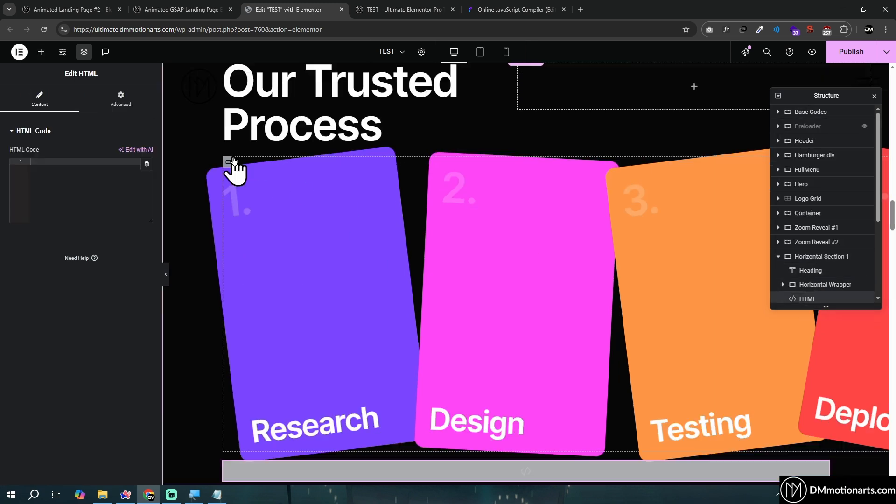
pyautogui.click(230, 167)
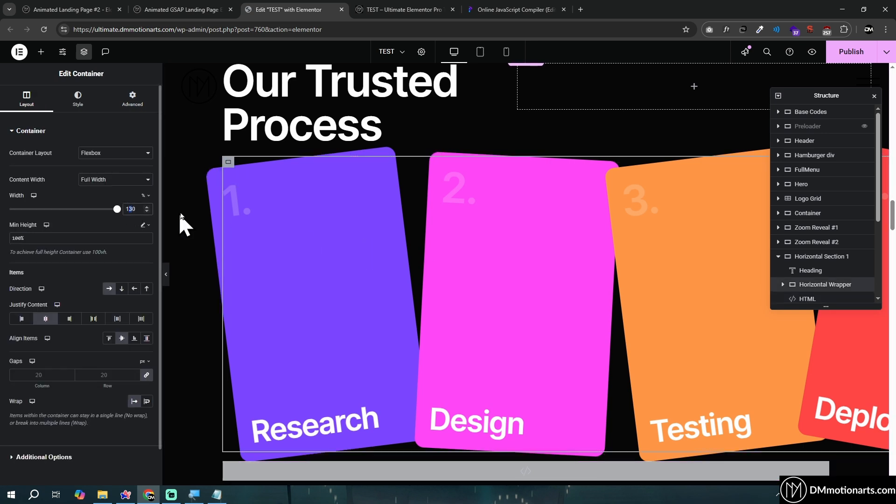
pyautogui.write('5')
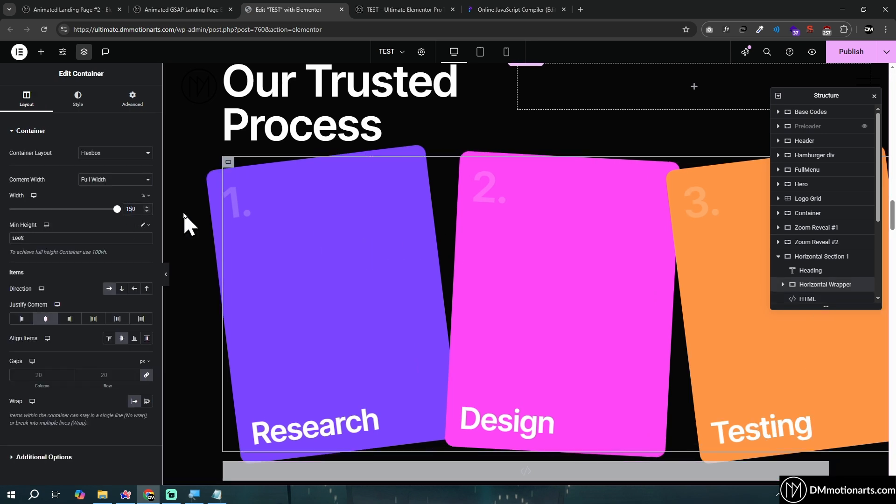
pyautogui.doubleClick(129, 208)
pyautogui.write('200')
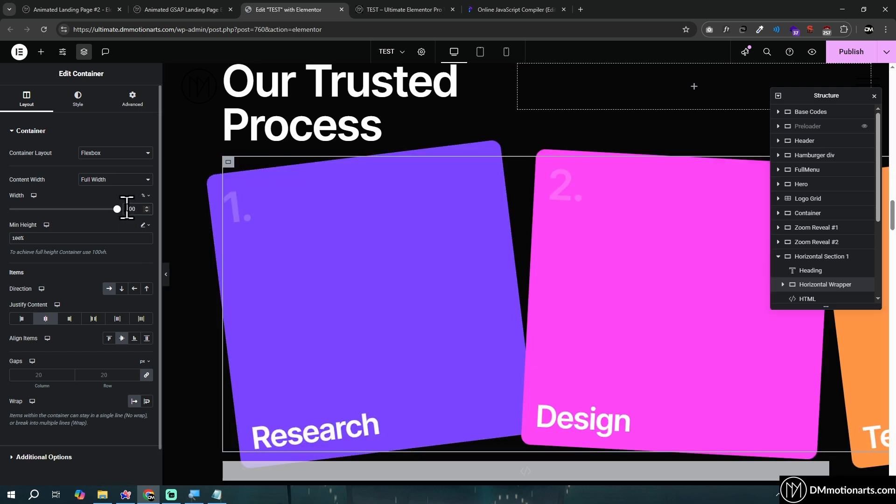
pyautogui.doubleClick(131, 208)
pyautogui.write('150')
pyautogui.doubleClick(133, 208)
pyautogui.write('1')
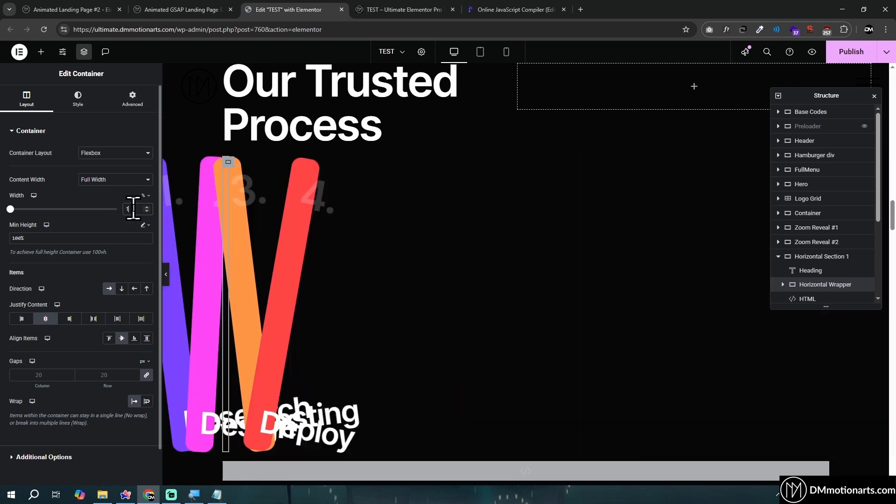
pyautogui.write('30')
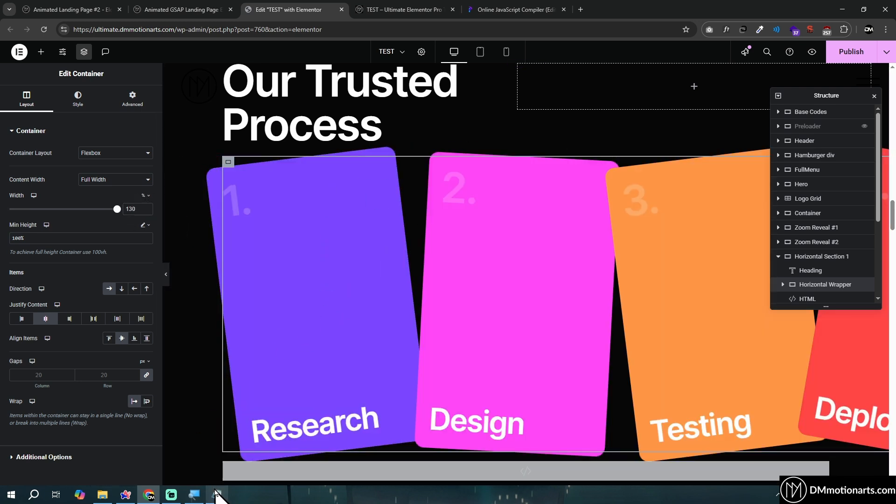
# Copy the saved code from Notepad into the Programiz JavaScript editor and return to its beginning
pyautogui.click(216, 494)
pyautogui.hotkey('ctrl', 'a')
pyautogui.click(514, 9)
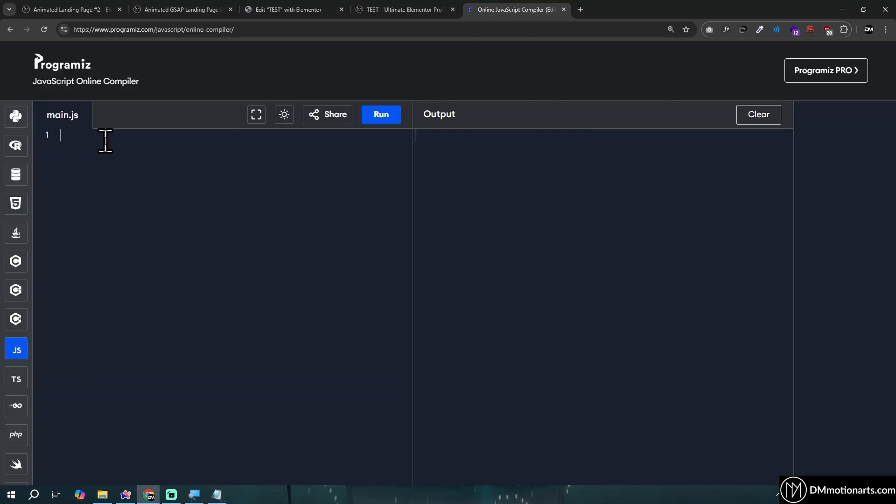
pyautogui.hotkey('ctrl', 'v')
pyautogui.scroll(10, 206, 308)
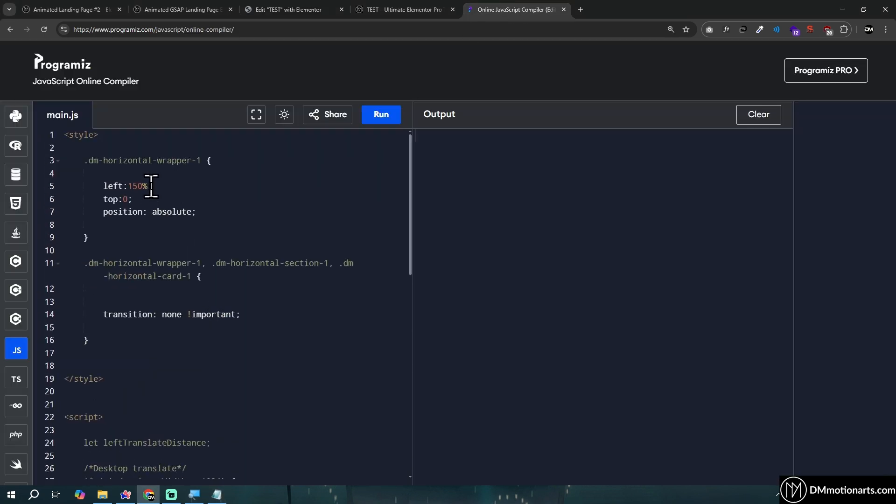
# Compare the left, top and position rules of .dm-horizontal-wrapper-1 with the Horizontal Wrapper's advanced position settings and CSS class
pyautogui.moveTo(103, 186); pyautogui.dragTo(198, 213)
pyautogui.click(298, 2)
pyautogui.click(143, 97)
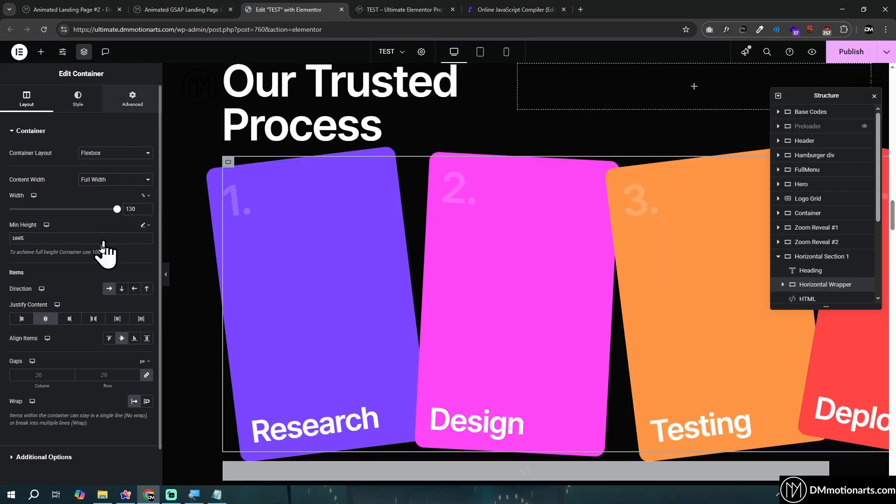
pyautogui.scroll(-3, 101, 252)
pyautogui.click(47, 196)
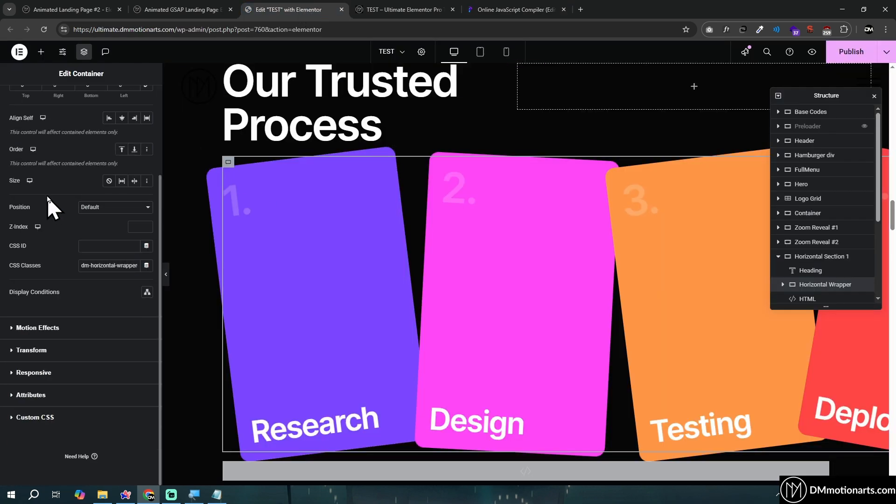
pyautogui.click(490, 9)
pyautogui.moveTo(103, 187); pyautogui.dragTo(204, 211)
pyautogui.click(202, 210)
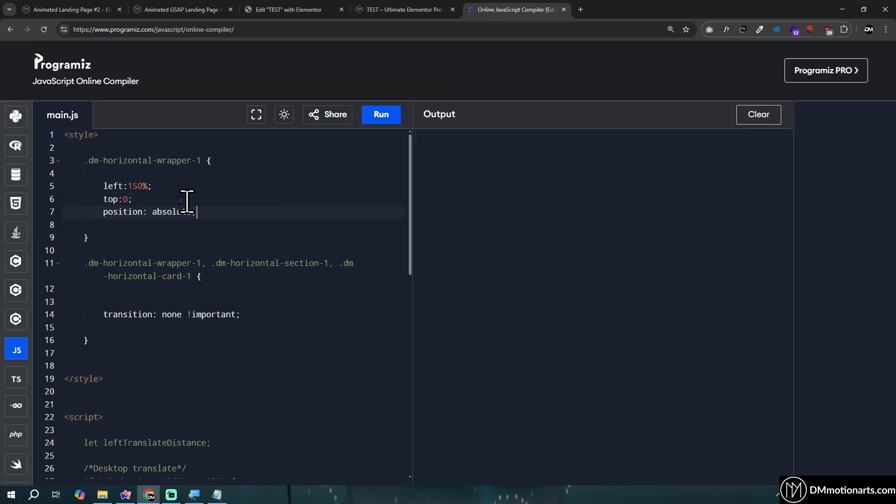
pyautogui.click(282, 7)
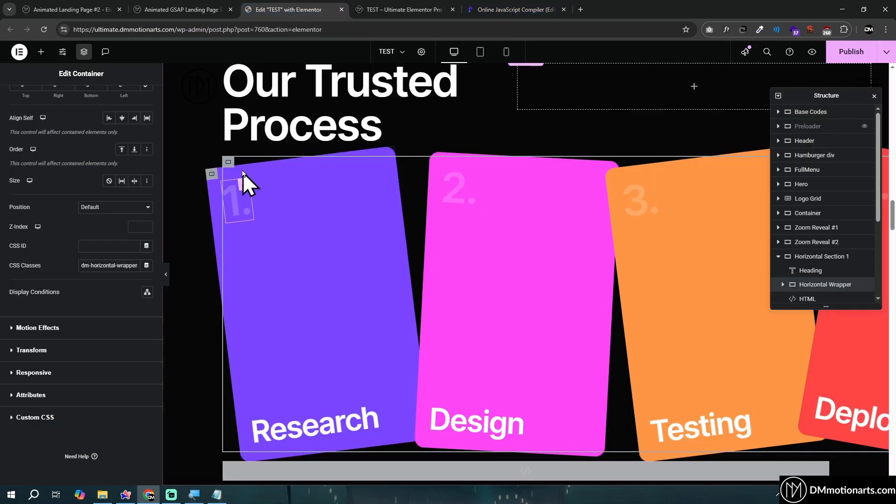
# Compare the left offset rule of .dm-horizontal-wrapper-1 in the code with the Horizontal Wrapper's starting position on the Elementor canvas
pyautogui.click(228, 161)
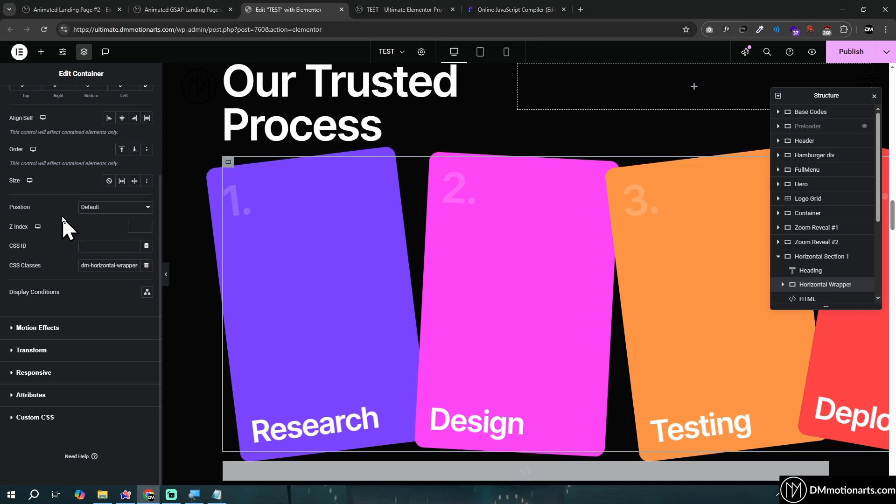
pyautogui.click(516, 9)
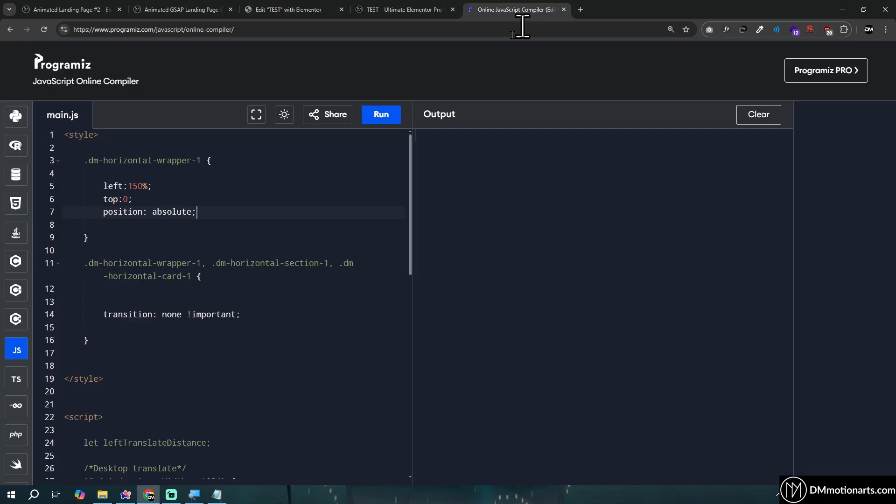
pyautogui.moveTo(105, 186); pyautogui.dragTo(176, 184)
pyautogui.click(176, 184)
pyautogui.click(299, 9)
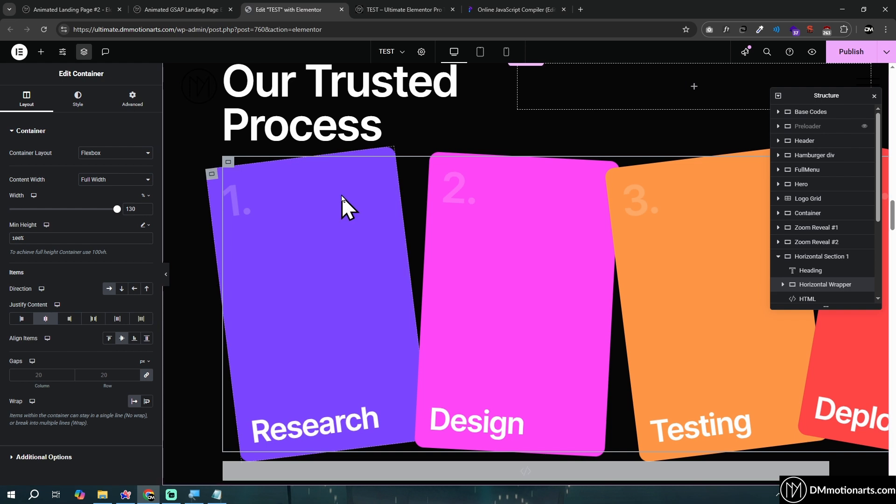
pyautogui.click(494, 5)
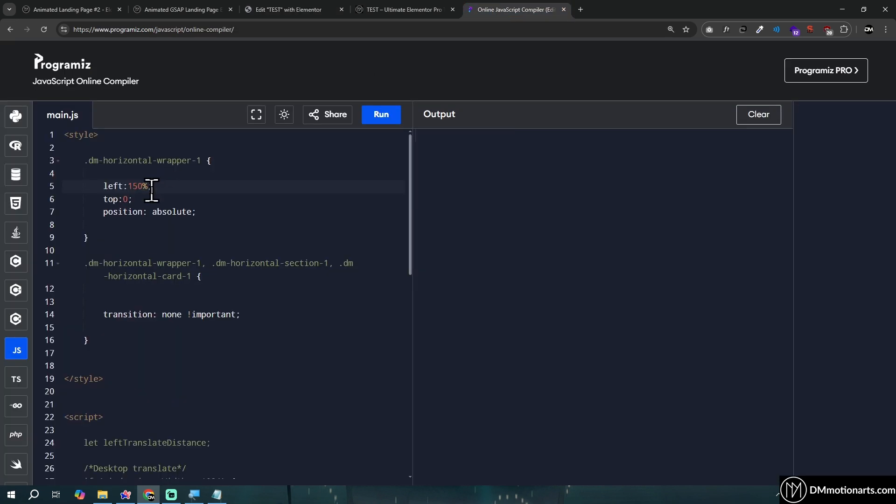
pyautogui.click(329, 4)
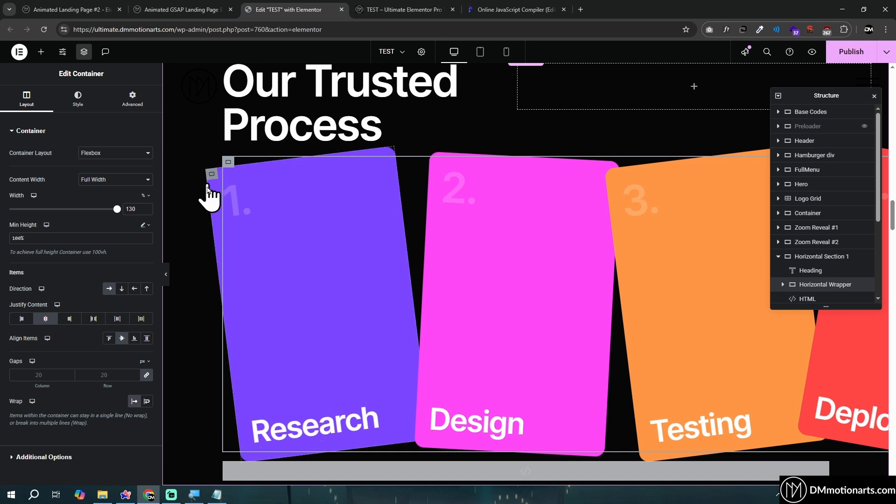
pyautogui.click(521, 7)
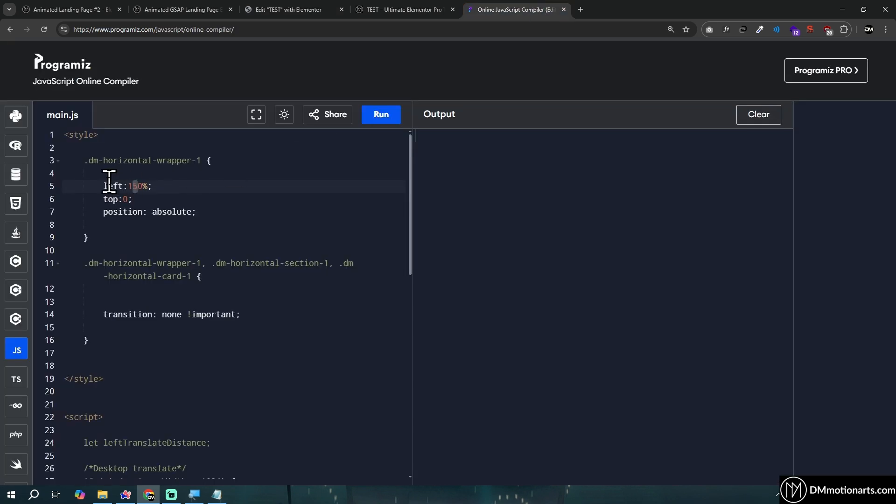
pyautogui.click(318, 8)
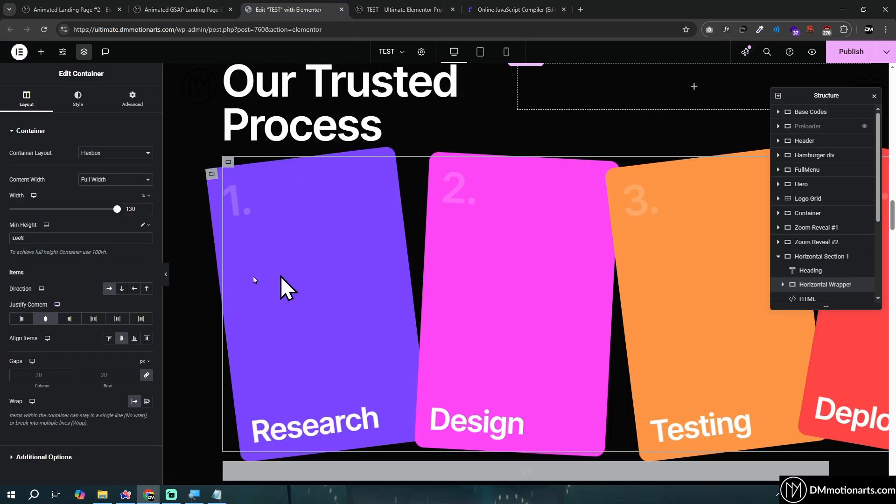
# Examine the leftTranslateDistance variable declaration at the start of the script in the Programiz editor
pyautogui.click(529, 6)
pyautogui.scroll(-5, 161, 227)
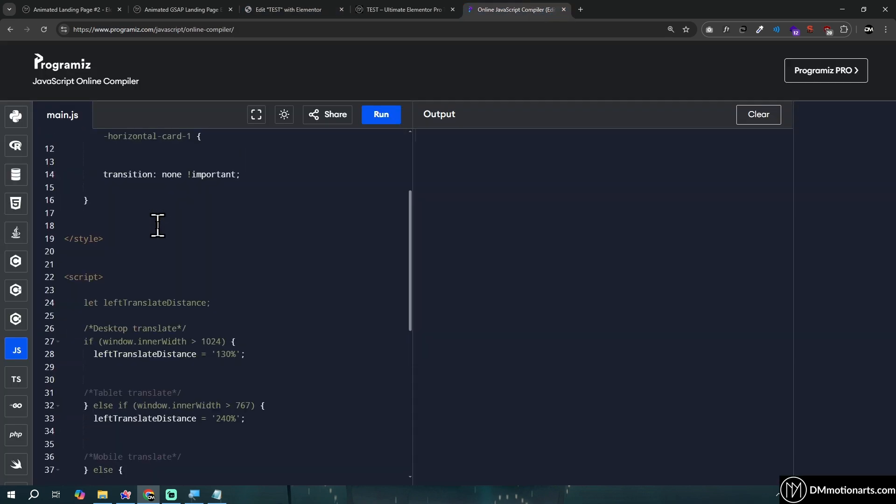
pyautogui.scroll(2, 161, 227)
pyautogui.scroll(-2, 162, 227)
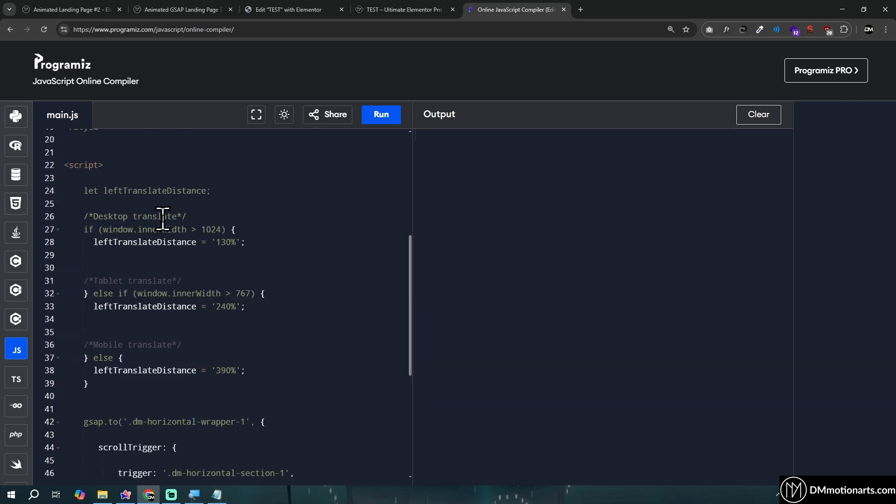
pyautogui.moveTo(104, 190); pyautogui.dragTo(209, 191)
pyautogui.click(245, 192)
pyautogui.write(';')
pyautogui.scroll(-1, 245, 192)
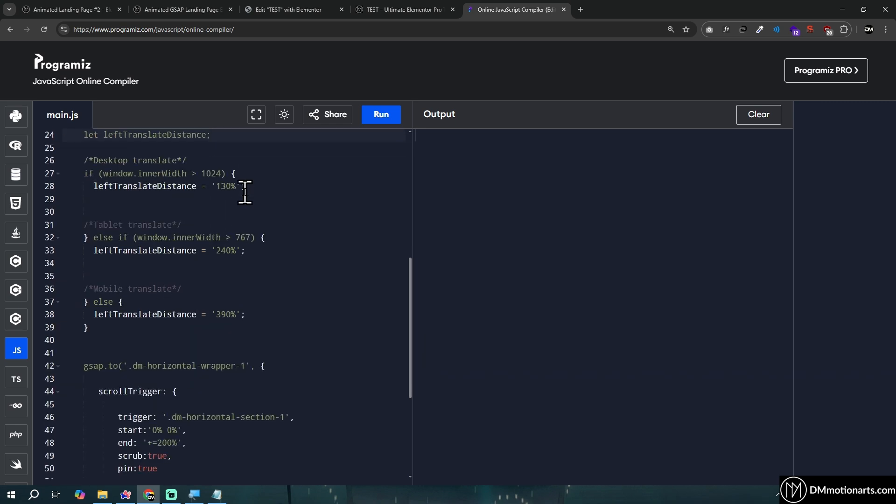
pyautogui.scroll(1, 245, 192)
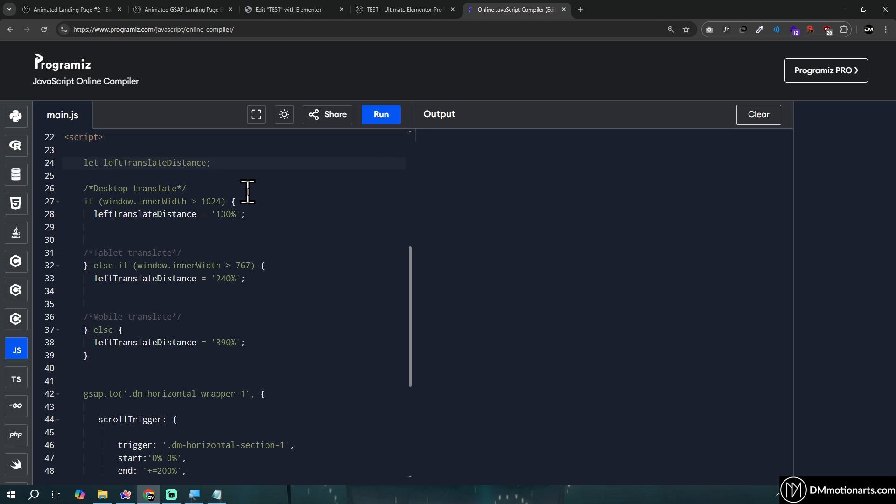
# Preview how the Our Trusted Process cards travel across the section on the live TEST page
pyautogui.click(384, 3)
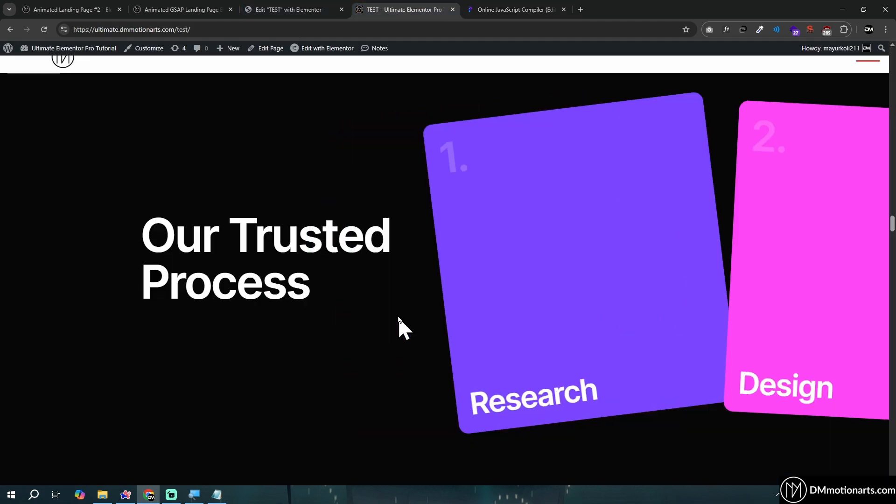
pyautogui.scroll(-5, 398, 317)
pyautogui.scroll(-3, 398, 318)
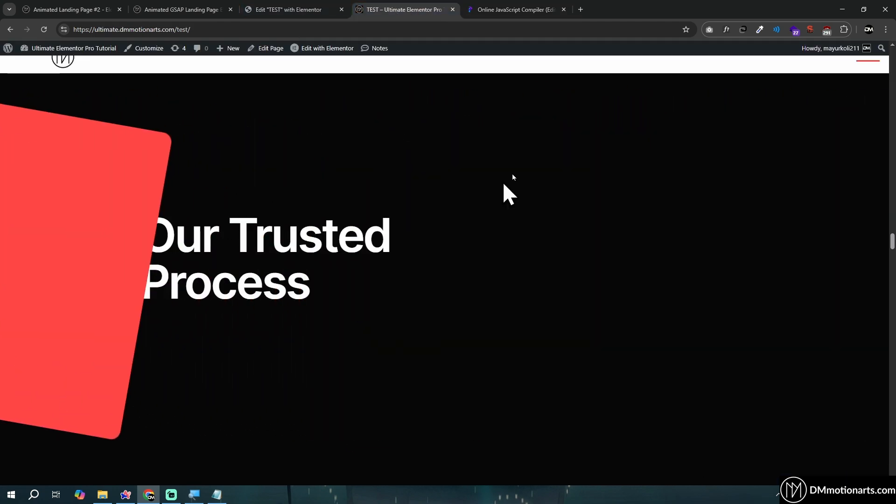
# Examine the leftTranslateDistance assignments in the desktop and tablet width conditions of the Programiz code
pyautogui.click(483, 4)
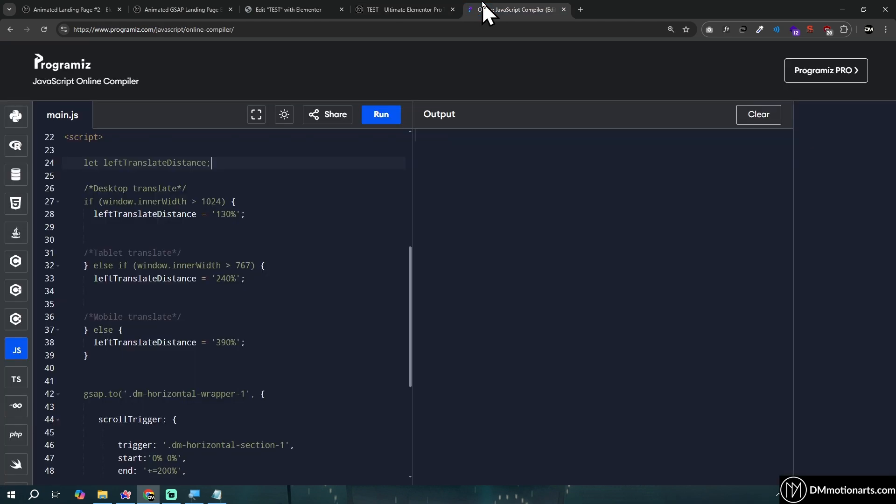
pyautogui.moveTo(92, 213)
pyautogui.mouseDown()
pyautogui.moveTo(250, 207)
pyautogui.moveTo(87, 217)
pyautogui.mouseUp()
pyautogui.click(253, 214)
pyautogui.click(87, 218)
pyautogui.scroll(-2, 112, 232)
pyautogui.scroll(2, 128, 241)
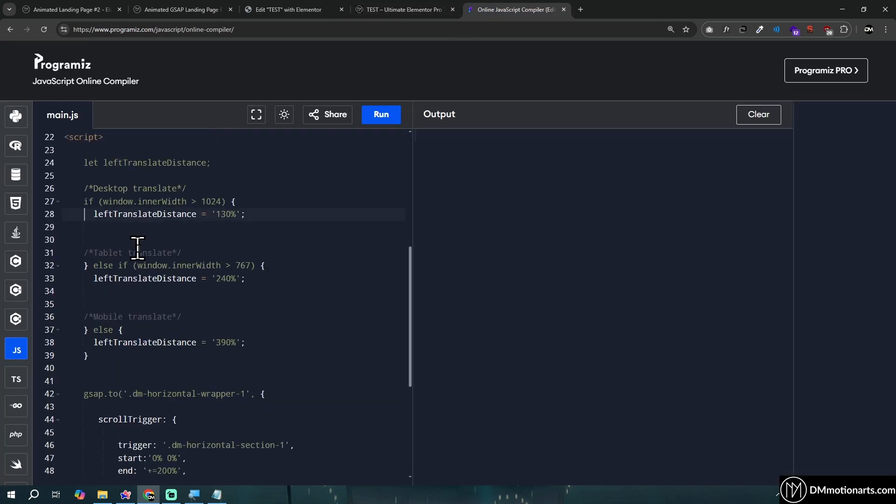
pyautogui.moveTo(81, 213); pyautogui.dragTo(287, 214)
pyautogui.click(287, 213)
pyautogui.click(224, 240)
pyautogui.click(88, 280)
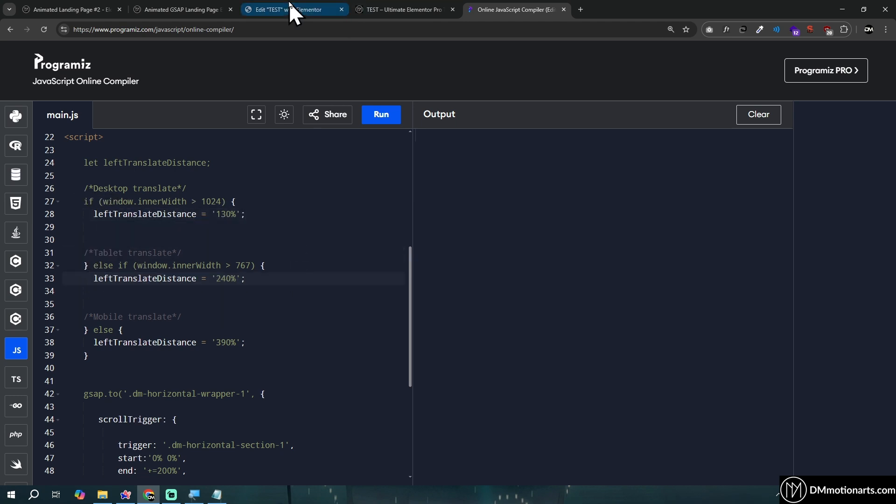
pyautogui.click(296, 9)
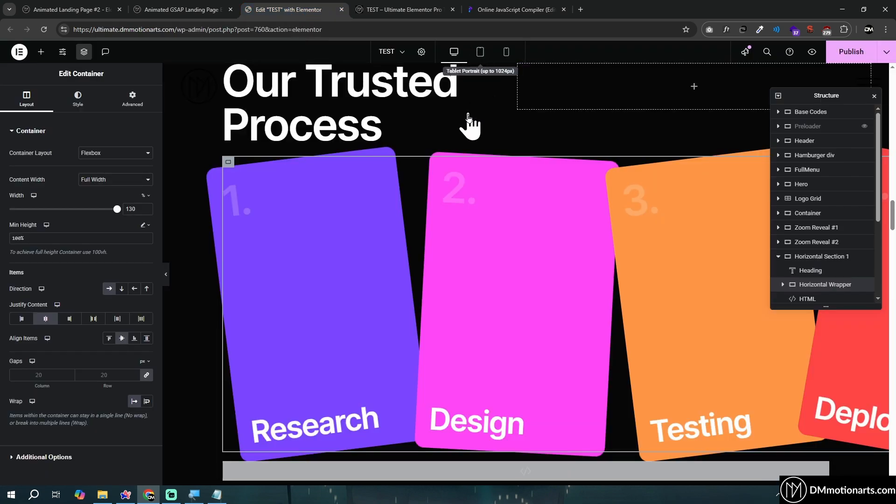
pyautogui.scroll(-10, 495, 257)
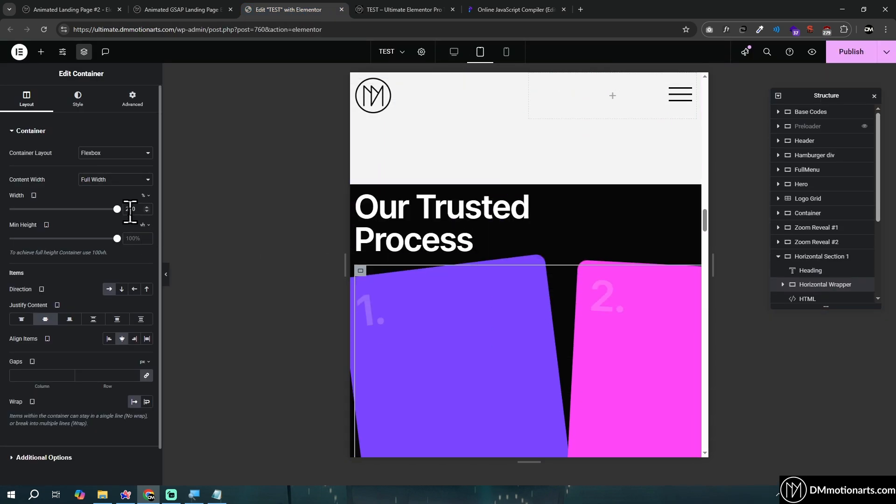
pyautogui.click(508, 60)
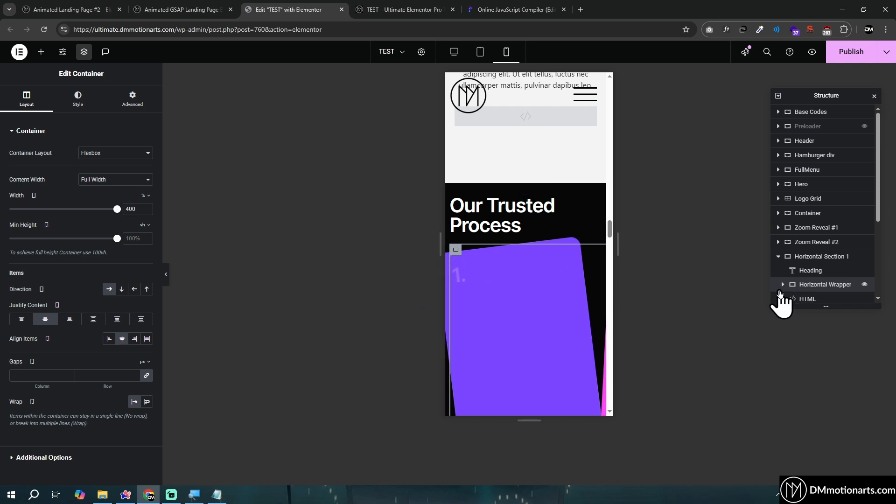
pyautogui.click(480, 53)
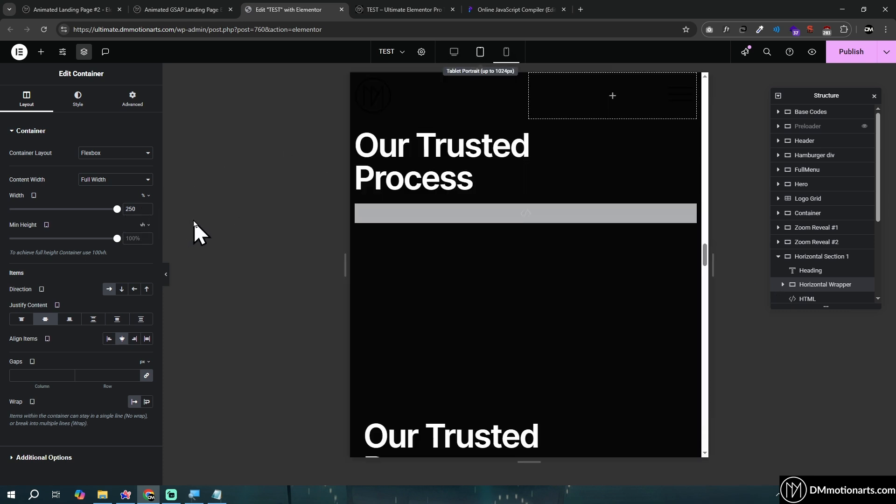
pyautogui.hotkey('ctrl', 'shift', 'm')
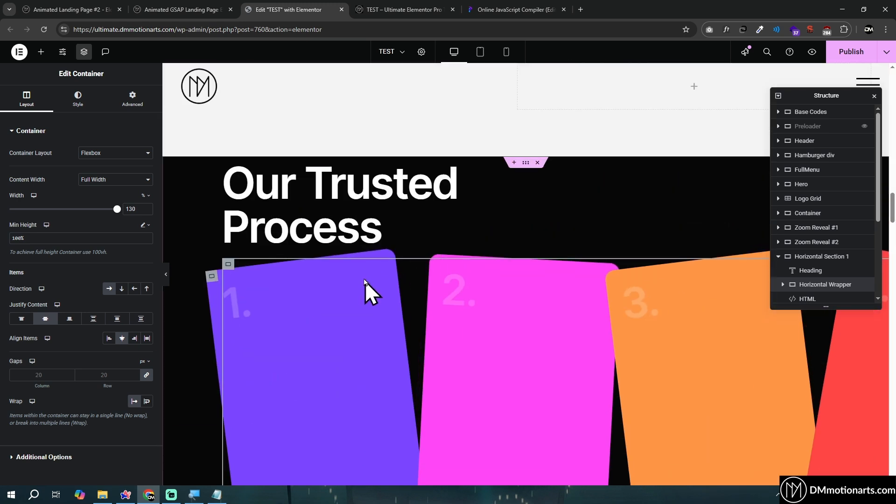
# Inspect the Research card's CSS class, rotation transform and layout settings in Elementor
pyautogui.scroll(-2, 214, 194)
pyautogui.click(212, 199)
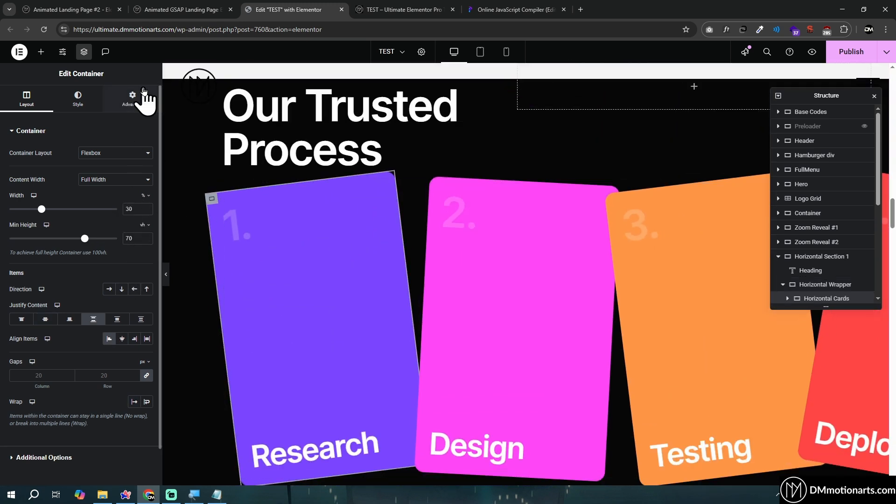
pyautogui.click(138, 109)
pyautogui.scroll(-3, 80, 310)
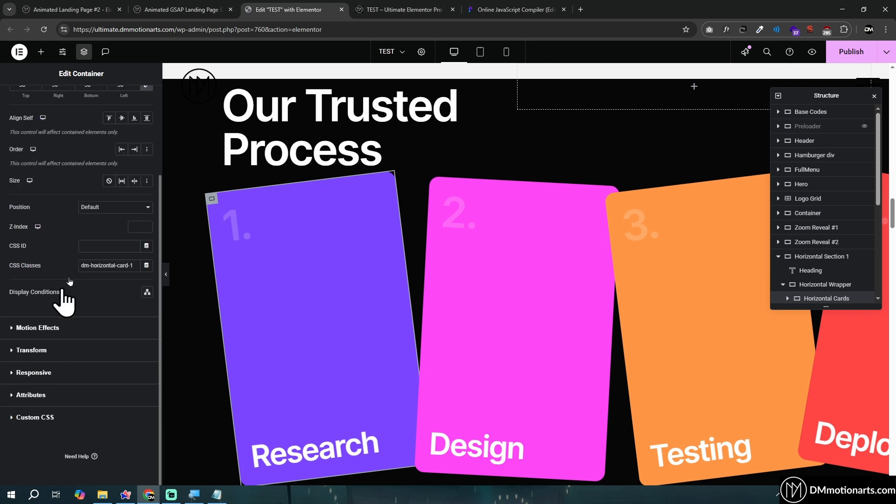
pyautogui.click(32, 348)
pyautogui.click(146, 191)
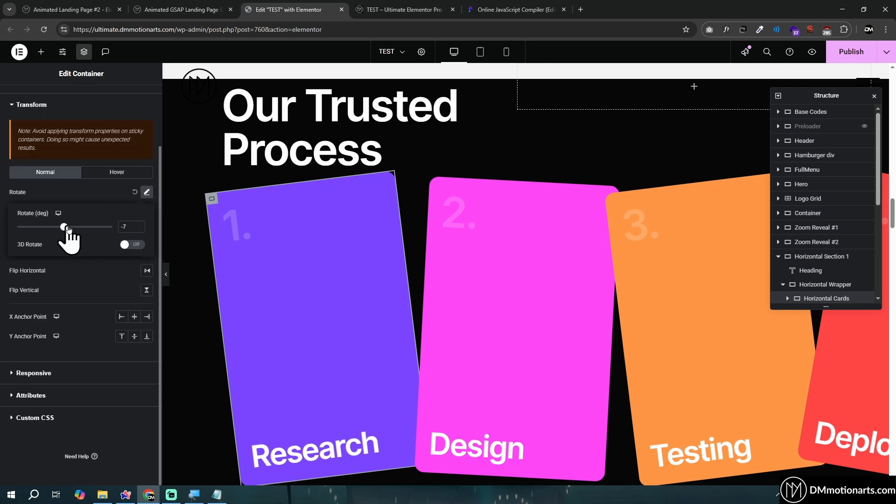
pyautogui.click(79, 273)
pyautogui.scroll(3, 80, 272)
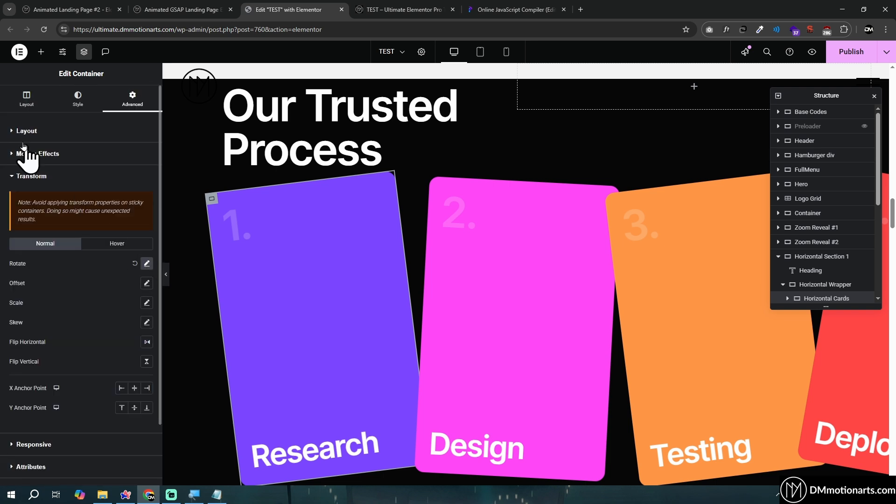
pyautogui.click(17, 132)
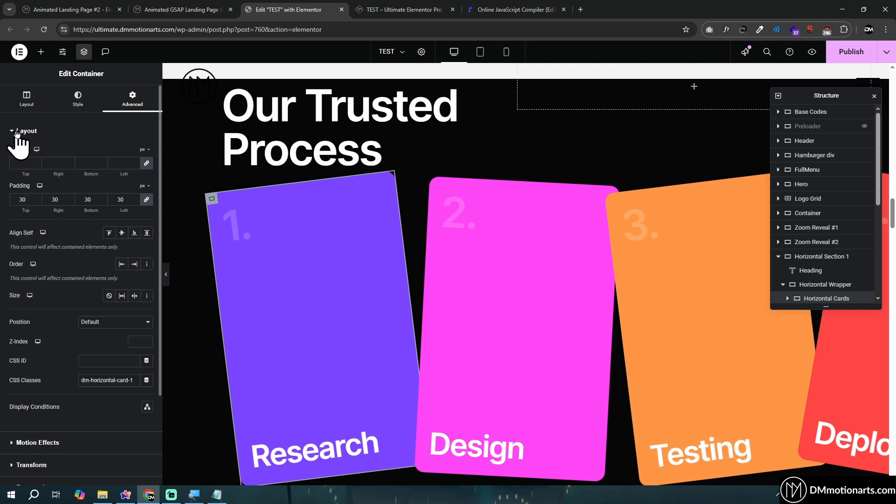
pyautogui.click(18, 101)
# Compare the desktop, tablet and mobile leftTranslateDistance values in the Programiz code
pyautogui.click(514, 9)
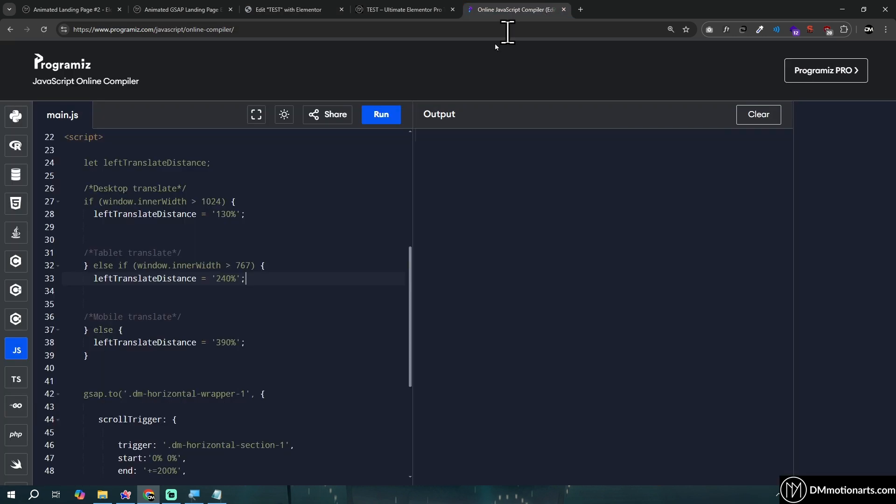
pyautogui.moveTo(96, 214); pyautogui.dragTo(274, 211)
pyautogui.click(274, 214)
pyautogui.scroll(-1, 273, 214)
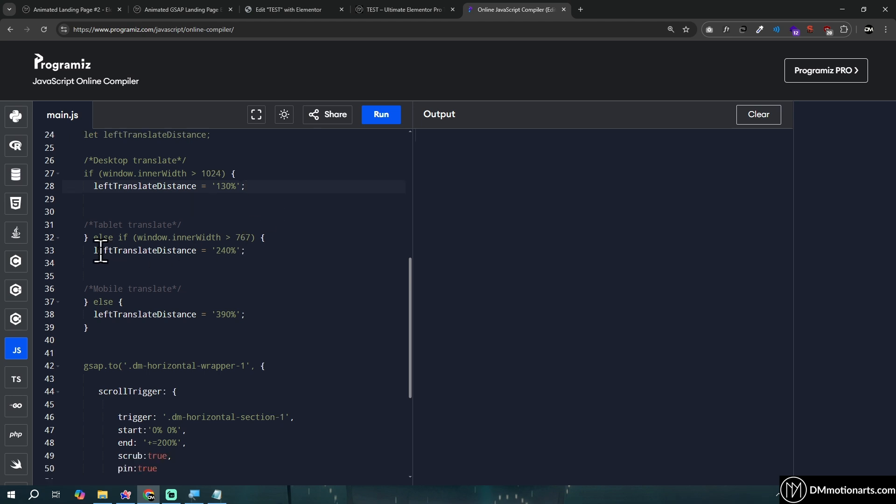
pyautogui.moveTo(100, 251); pyautogui.dragTo(256, 251)
pyautogui.click(253, 252)
pyautogui.moveTo(94, 314); pyautogui.dragTo(250, 314)
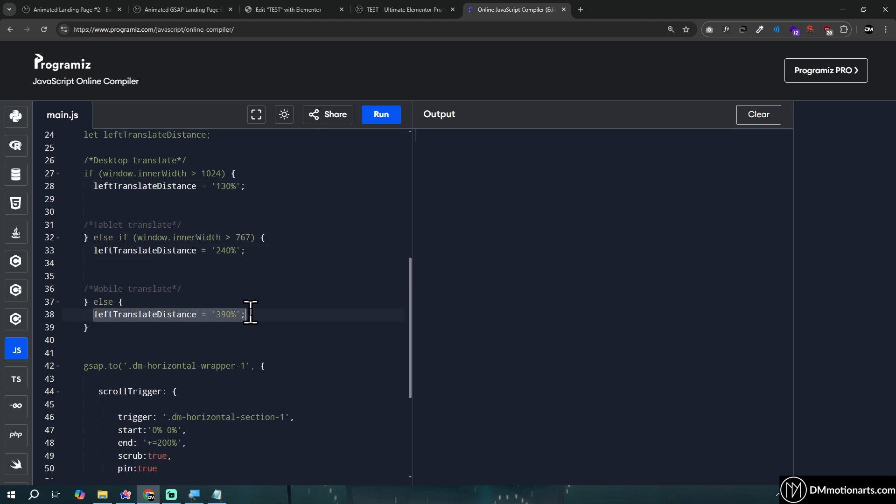
pyautogui.click(251, 314)
# Compare where the last red card exits on the live TEST page with the desktop leftTranslateDistance value in the code
pyautogui.click(402, 9)
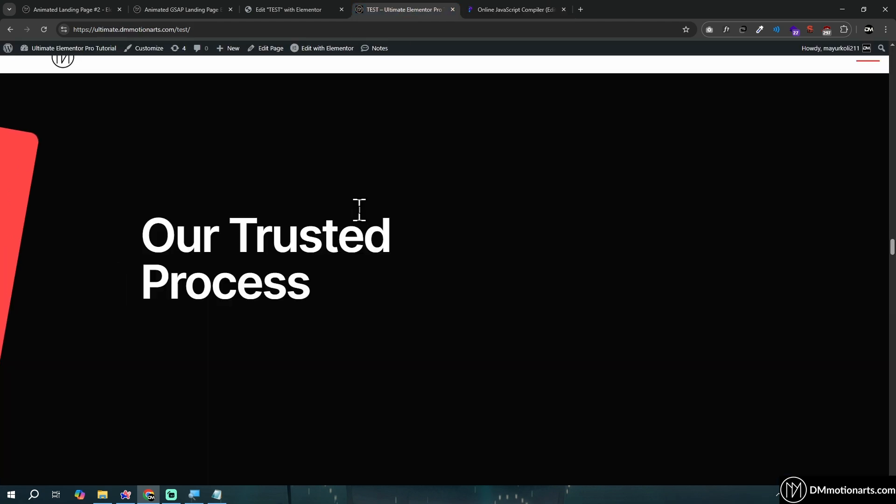
pyautogui.click(518, 10)
pyautogui.click(432, 10)
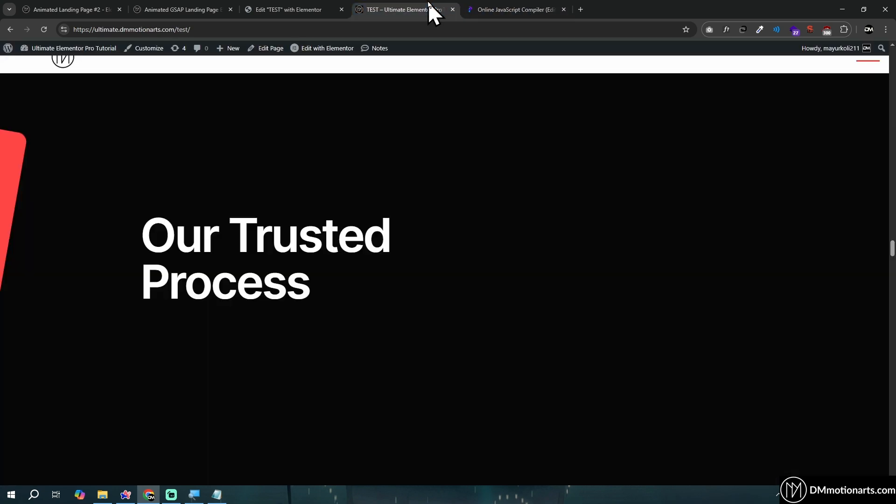
pyautogui.scroll(1, 23, 182)
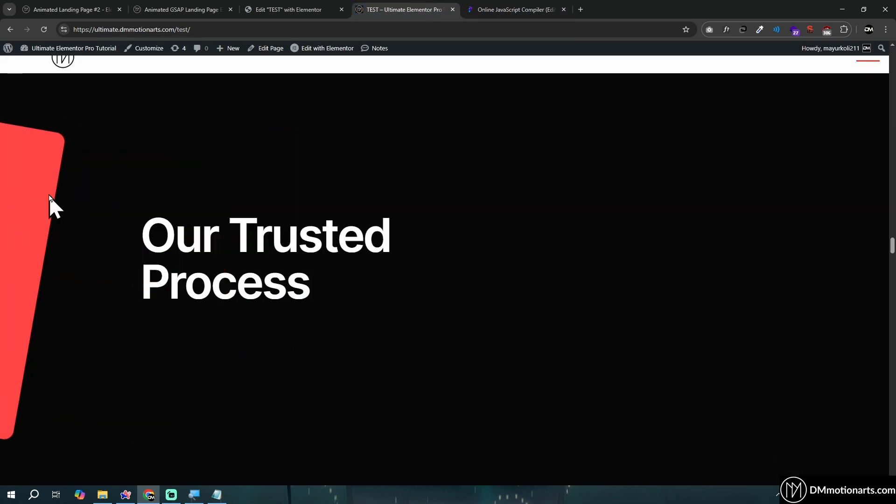
pyautogui.scroll(-1, 6, 180)
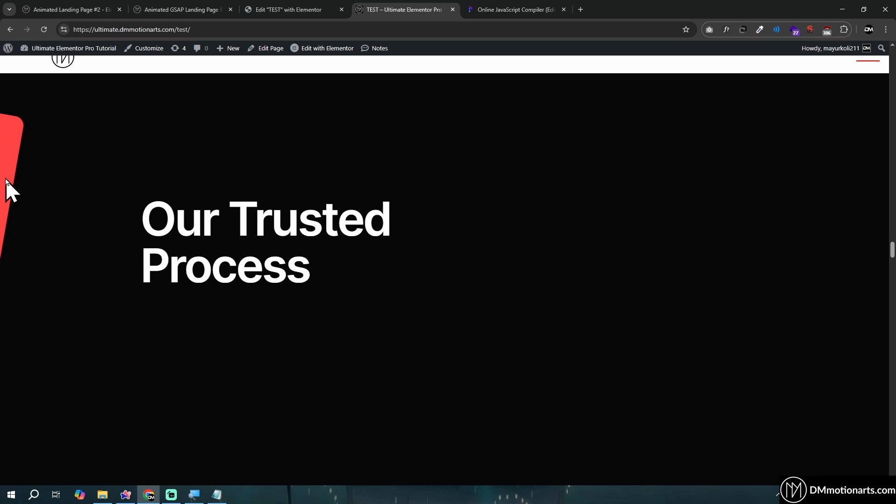
pyautogui.scroll(1, 130, 284)
pyautogui.click(476, 11)
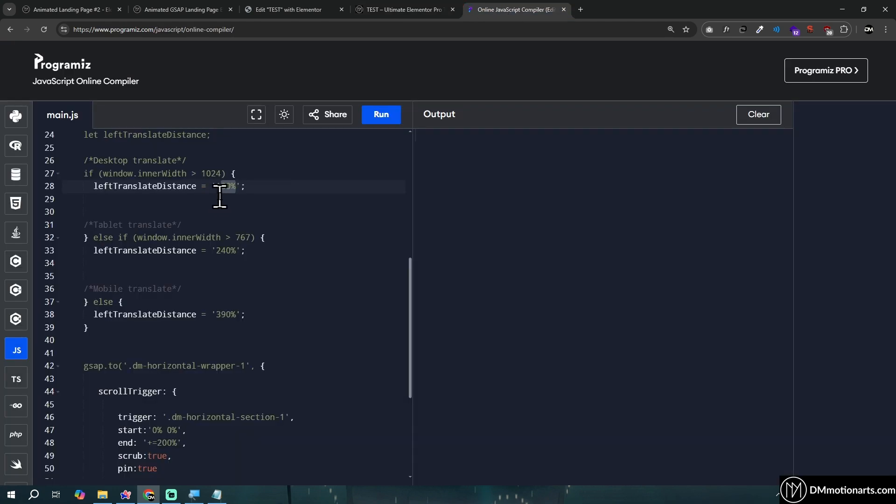
pyautogui.scroll(4, 235, 186)
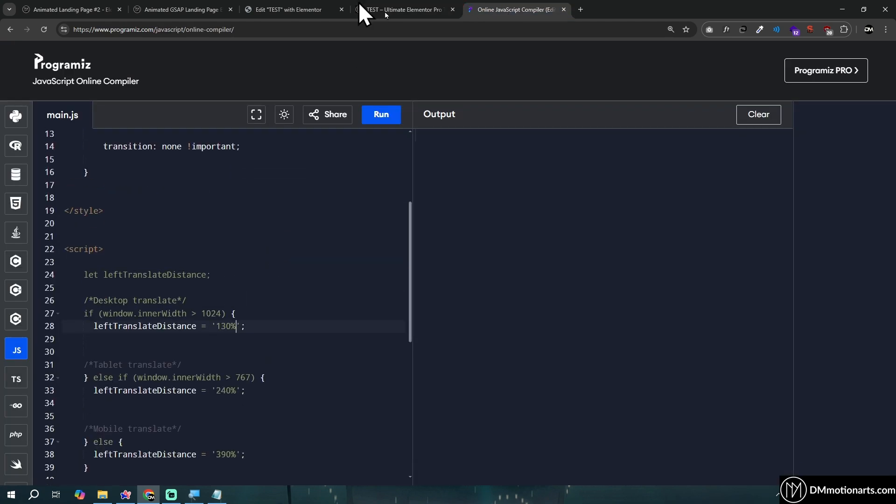
# Compare the red card's end position on the live TEST page with the desktop and mobile leftTranslateDistance values in the Programiz code
pyautogui.click(369, 9)
pyautogui.click(519, 9)
pyautogui.click(394, 9)
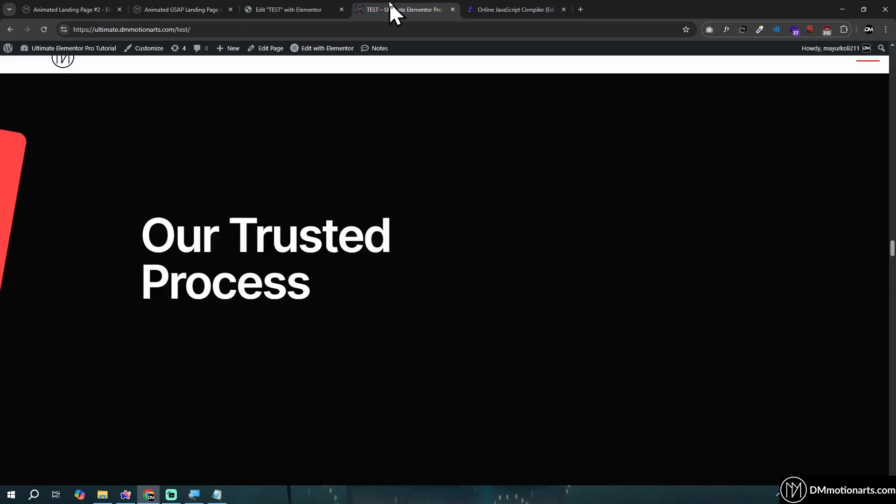
pyautogui.click(514, 9)
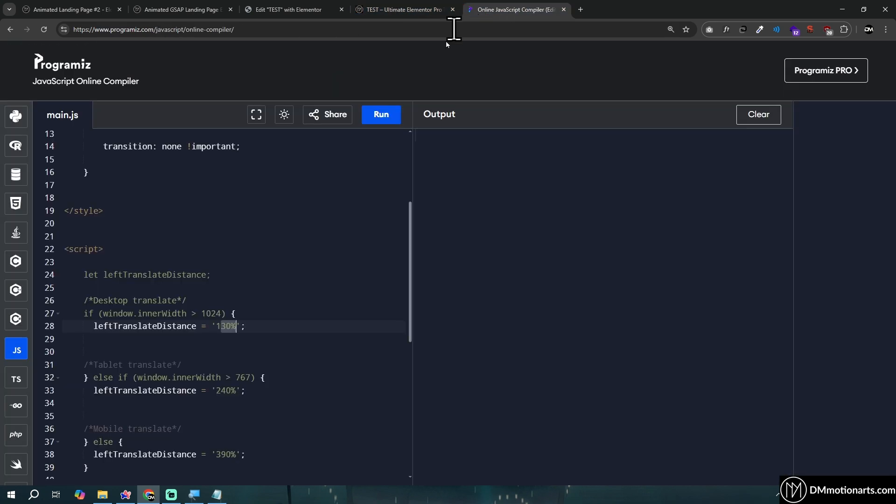
pyautogui.scroll(-3, 246, 266)
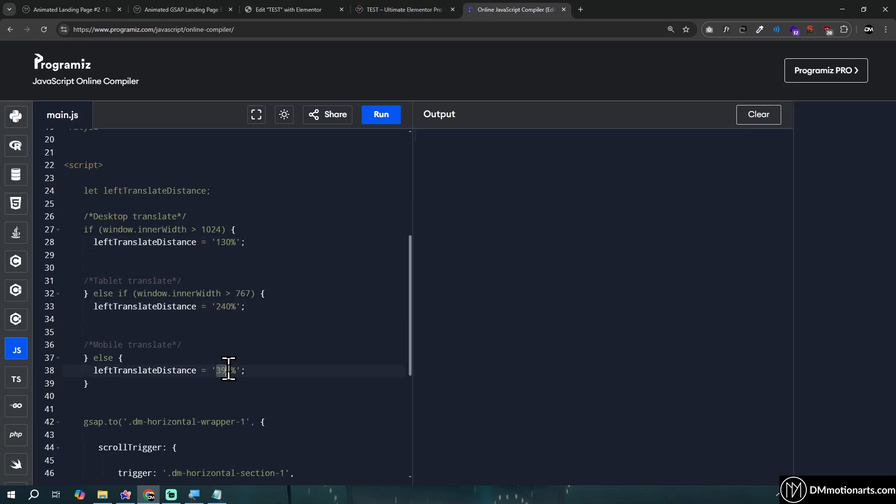
pyautogui.click(394, 9)
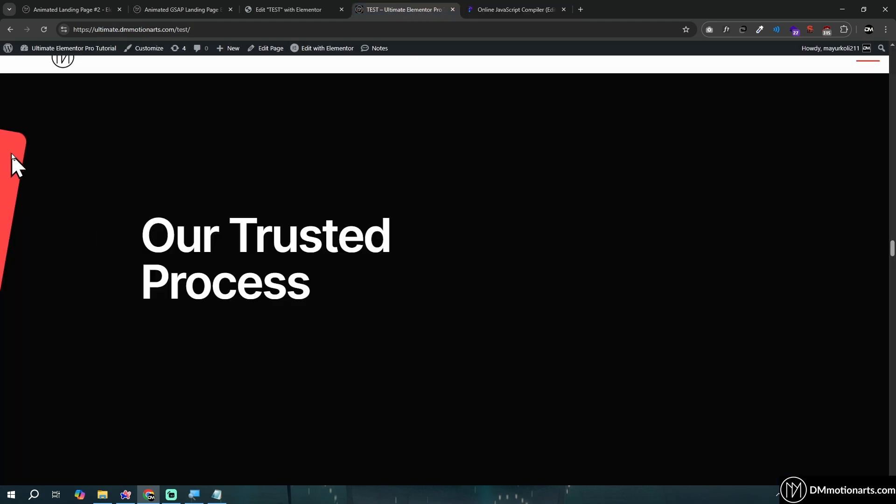
pyautogui.scroll(-2, 147, 209)
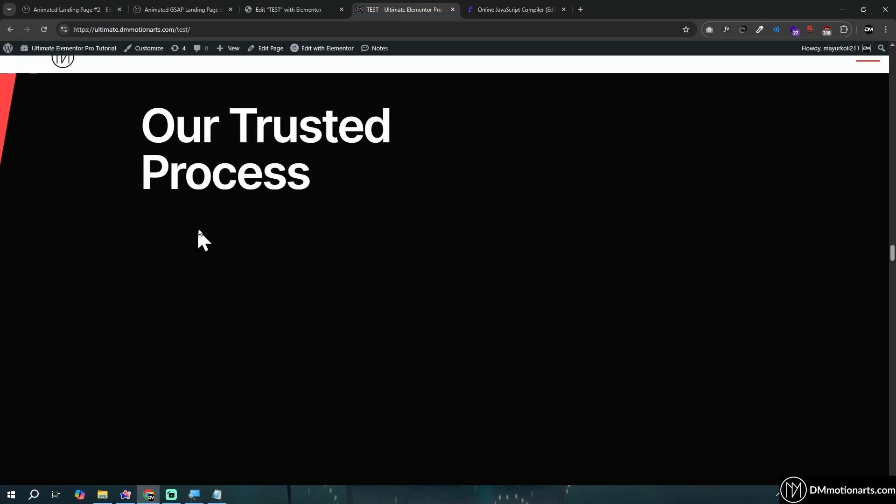
# Duplicate the Design card inside Horizontal Section 1's Horizontal Wrapper in the Elementor editor
pyautogui.hotkey('ctrl', 'shift', 'Tab')
pyautogui.rightClick(435, 139)
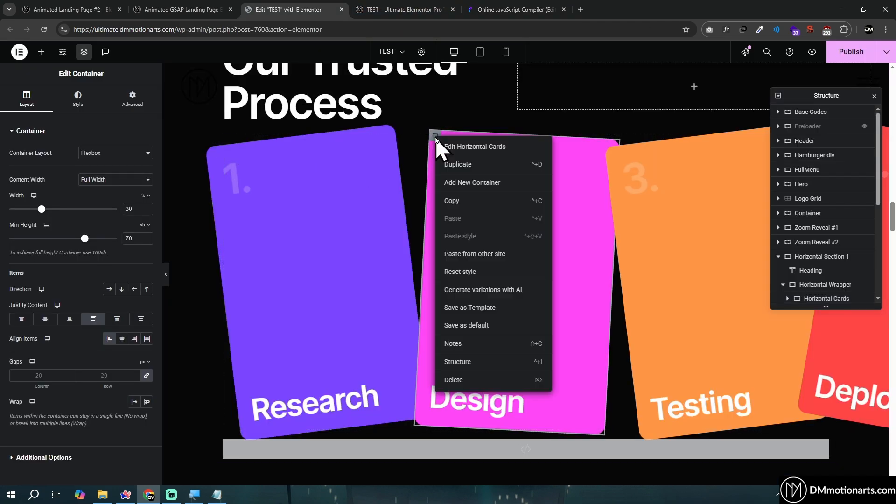
pyautogui.press('Escape')
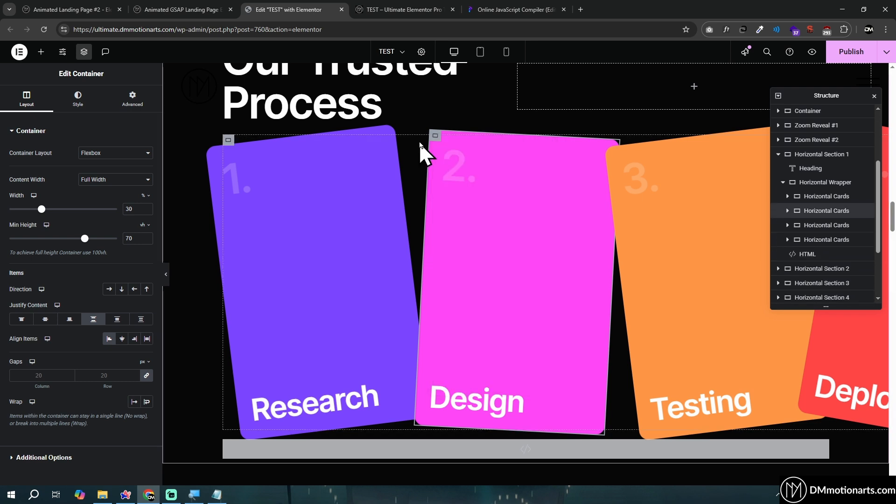
pyautogui.click(227, 140)
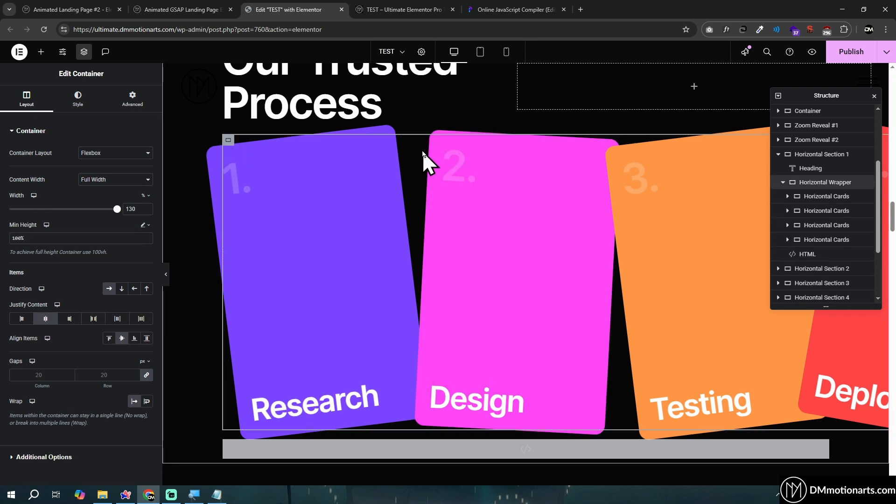
pyautogui.rightClick(436, 139)
pyautogui.click(462, 166)
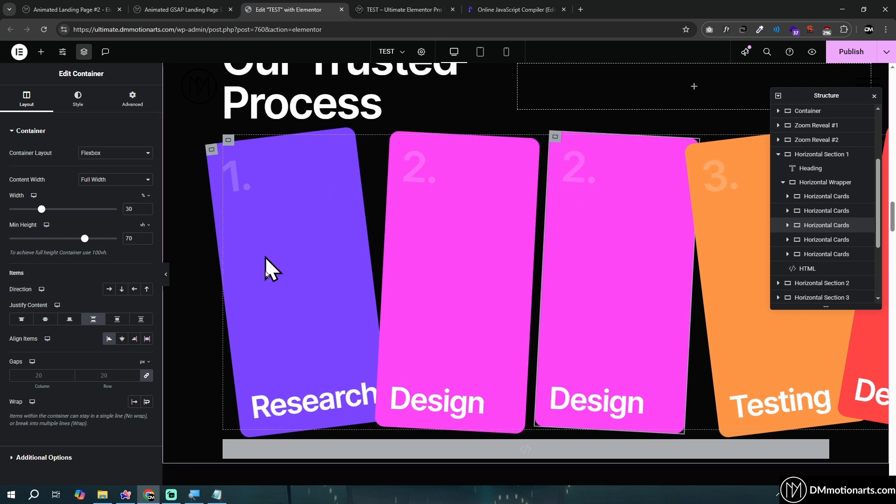
# Try a Horizontal Wrapper width of 150%, then set it to 170% to fit the additional card
pyautogui.click(230, 144)
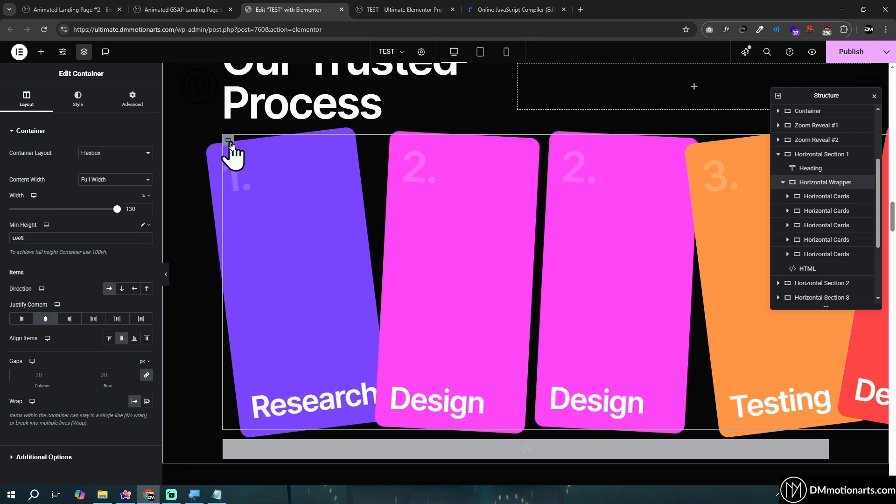
pyautogui.write('150')
pyautogui.doubleClick(127, 209)
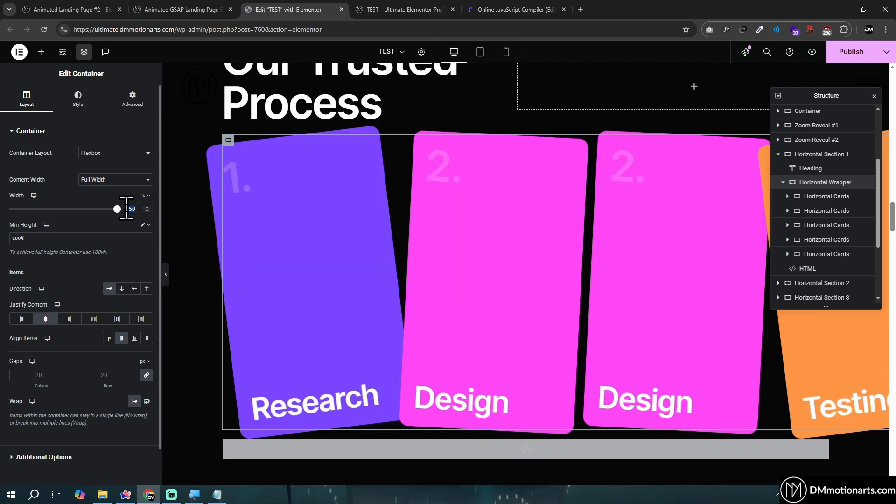
pyautogui.write('170')
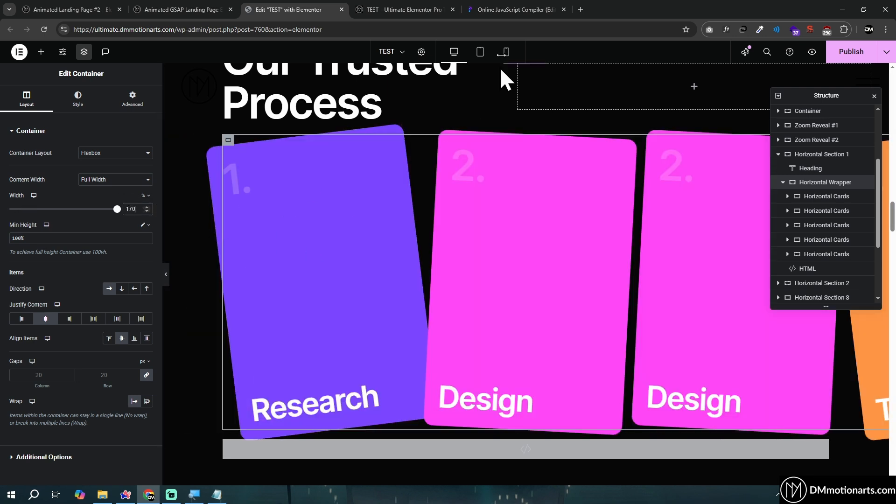
# Review the wrapper's left offset, the leftTranslateDistance values and the gsap.to scrollTrigger block in the Programiz code
pyautogui.click(513, 9)
pyautogui.scroll(6, 196, 266)
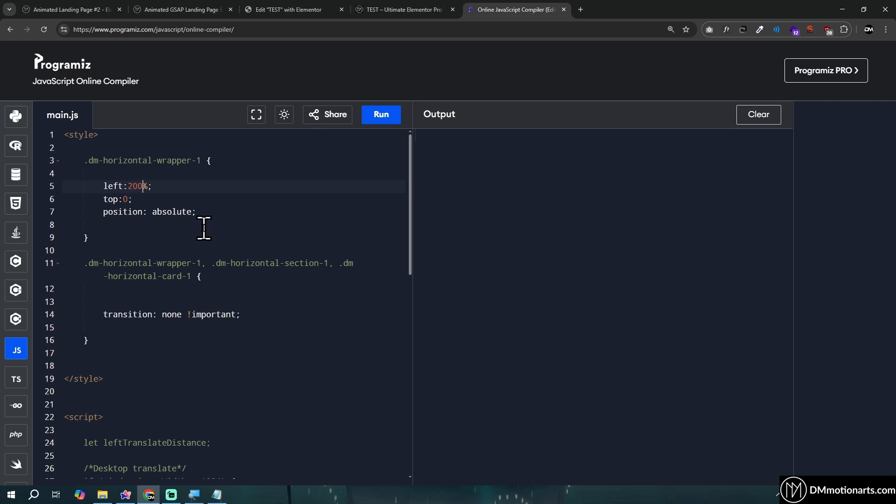
pyautogui.scroll(-5, 200, 284)
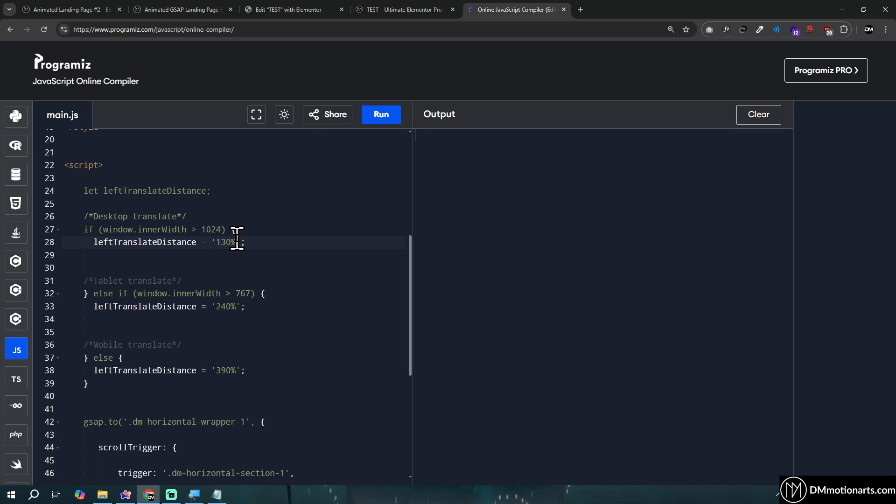
pyautogui.scroll(1, 238, 256)
pyautogui.scroll(-1, 240, 264)
pyautogui.click(236, 370)
pyautogui.scroll(-5, 301, 317)
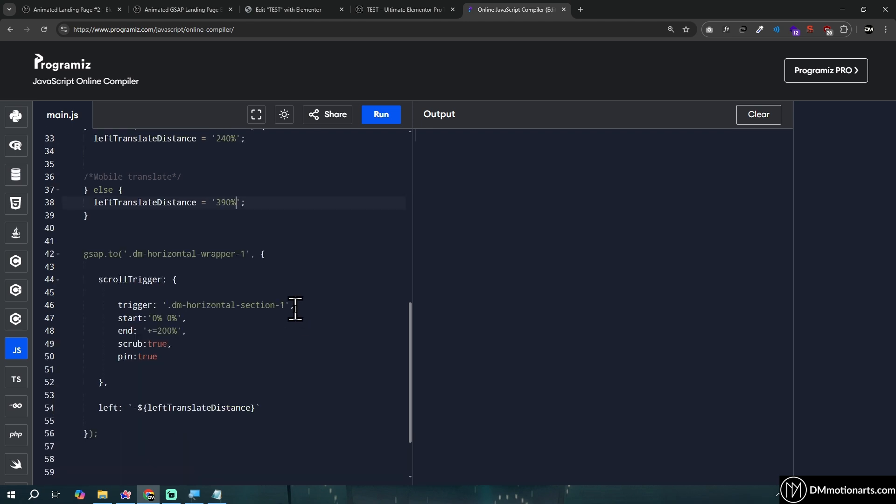
pyautogui.scroll(-1, 295, 308)
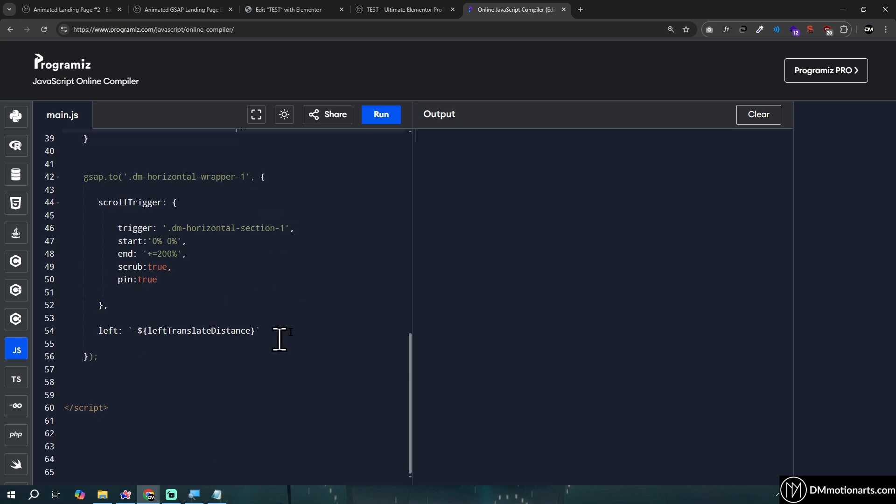
pyautogui.scroll(5, 229, 324)
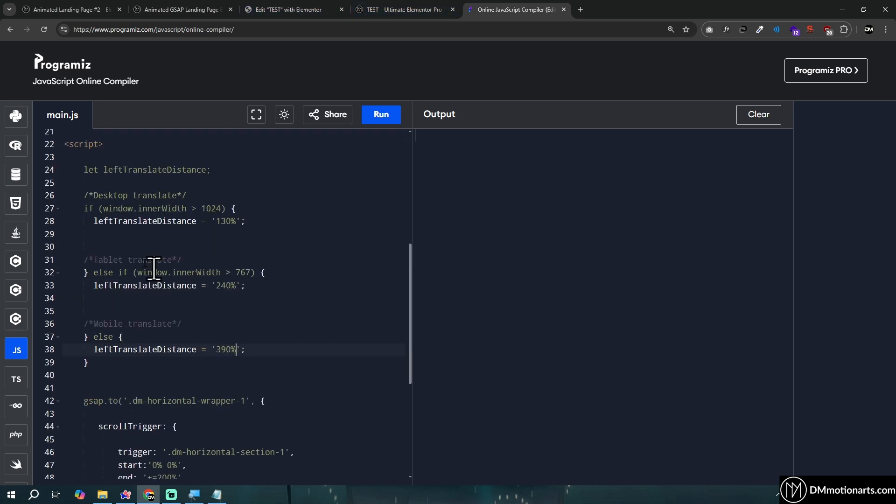
# Highlight the desktop, tablet and mobile translate conditions one by one in the Programiz code
pyautogui.moveTo(78, 192); pyautogui.dragTo(330, 362)
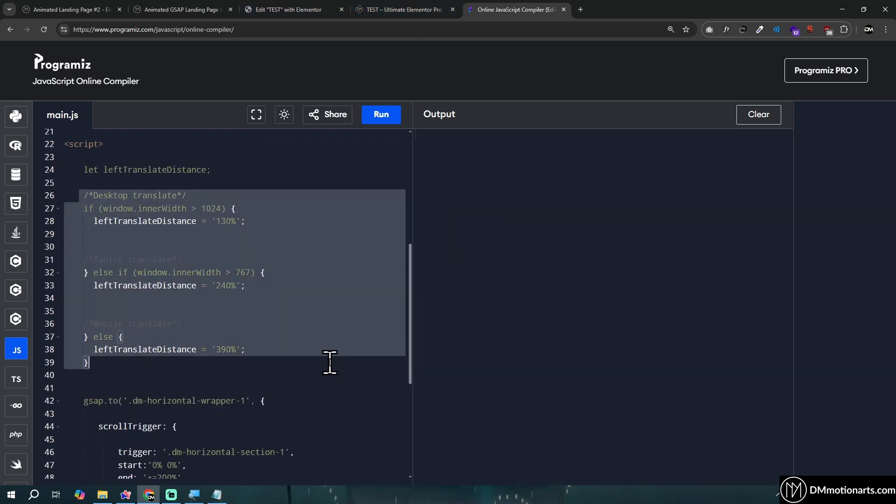
pyautogui.click(330, 362)
pyautogui.moveTo(73, 209); pyautogui.dragTo(303, 223)
pyautogui.moveTo(70, 272); pyautogui.dragTo(251, 304)
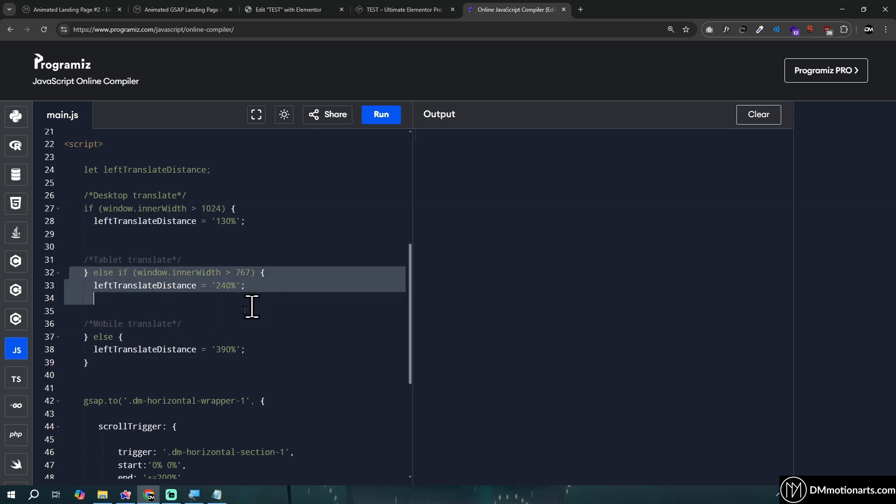
pyautogui.moveTo(84, 326); pyautogui.dragTo(196, 365)
pyautogui.click(196, 365)
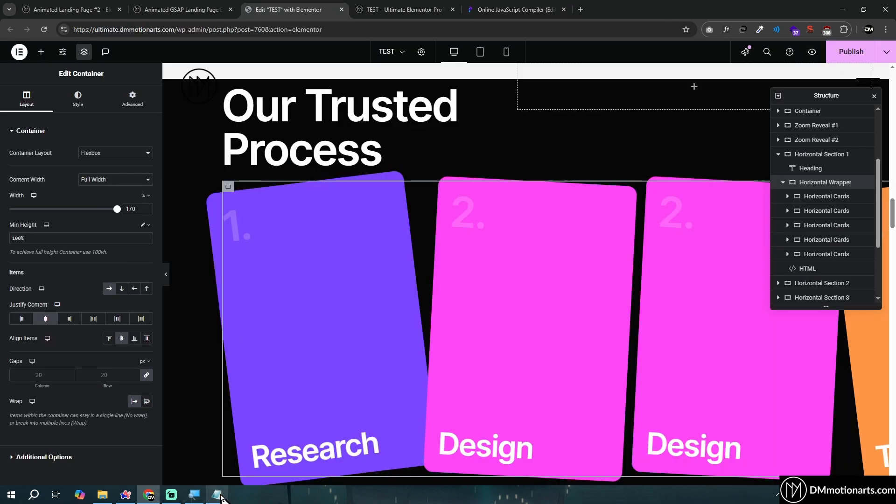
# Copy the whole Horizontal Section 1 script from Notepad into the section's HTML widget in Elementor
pyautogui.click(218, 495)
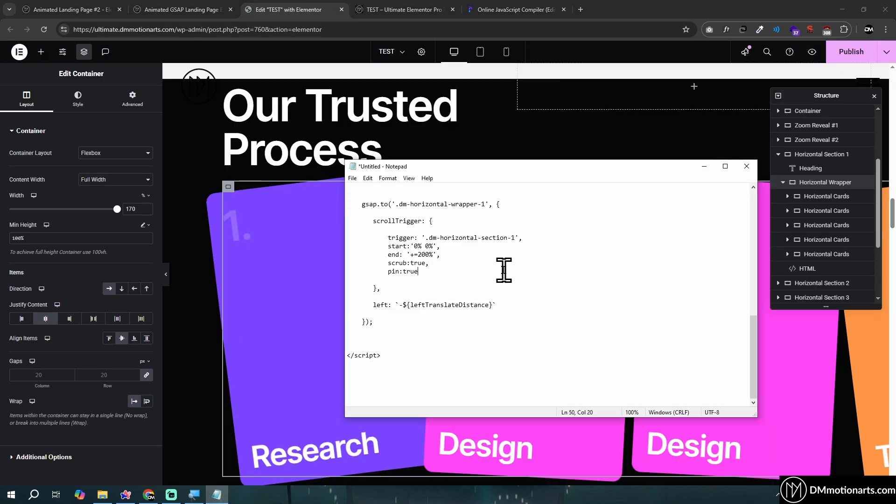
pyautogui.hotkey('ctrl', 'a')
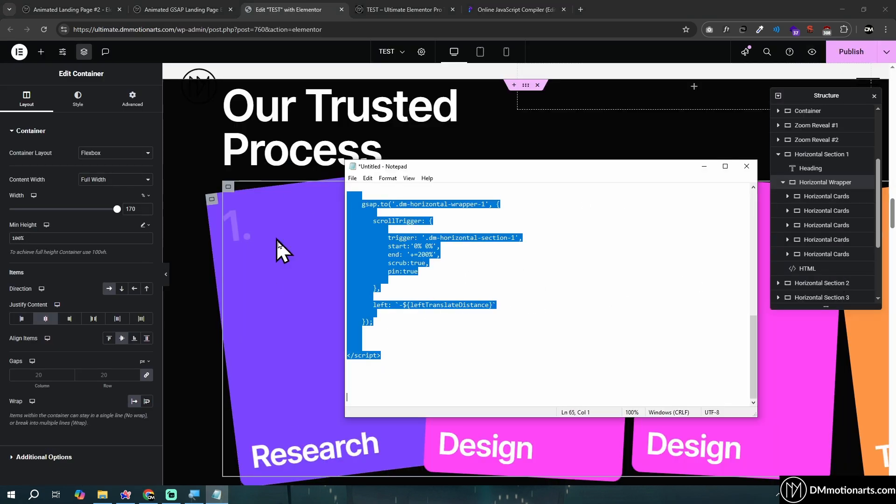
pyautogui.click(807, 269)
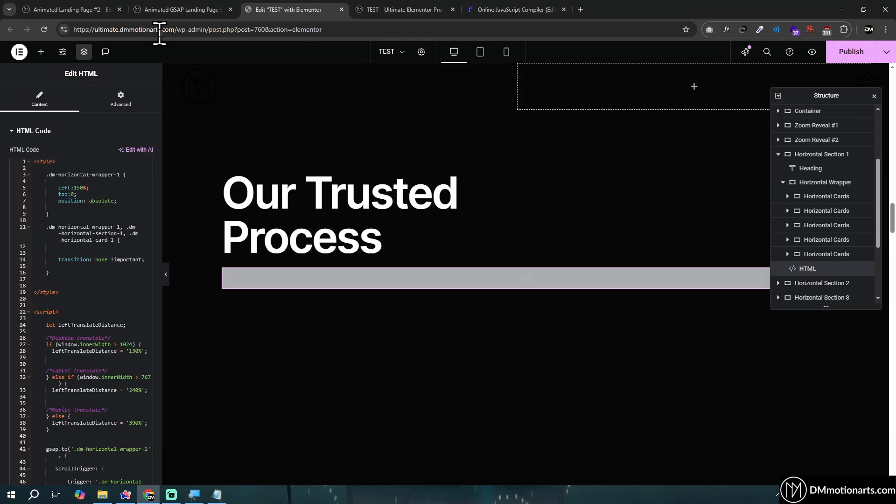
# Compare the card scroll of the coloured-card section and the illustrated white-card section on the live TEST page
pyautogui.click(401, 9)
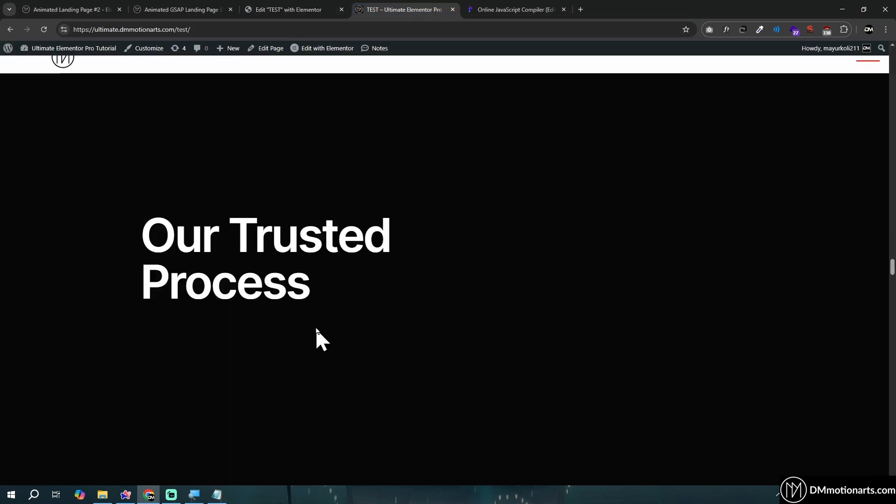
pyautogui.scroll(-5, 407, 260)
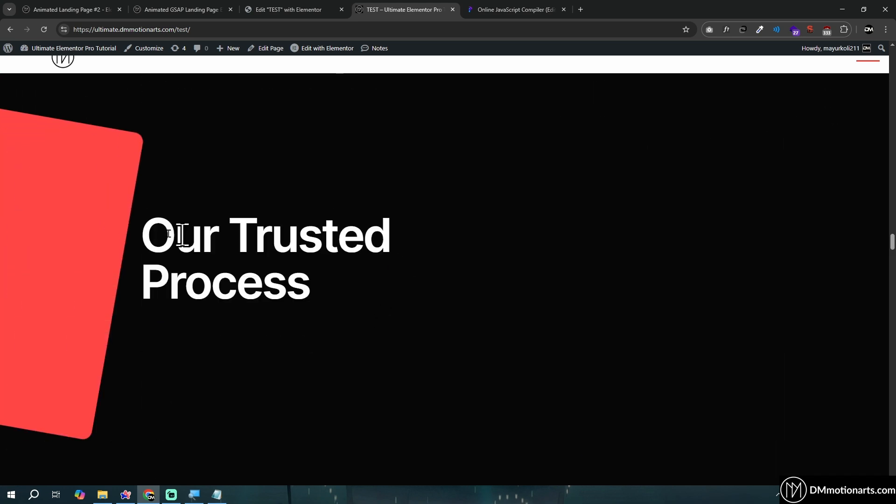
pyautogui.scroll(3, 274, 286)
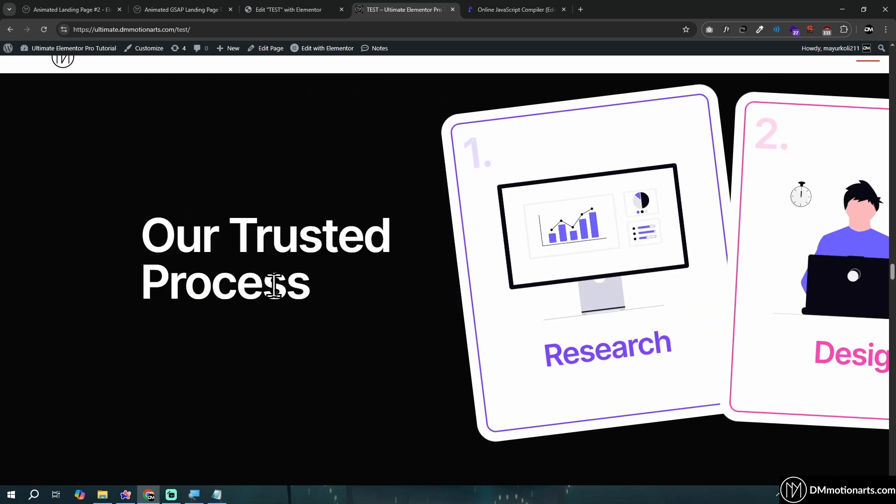
pyautogui.scroll(-5, 560, 241)
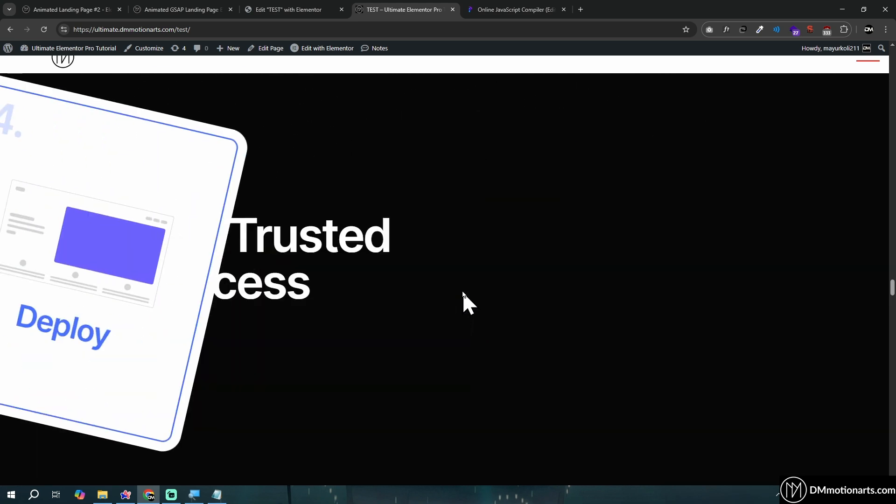
pyautogui.scroll(5, 186, 292)
pyautogui.scroll(-7, 312, 294)
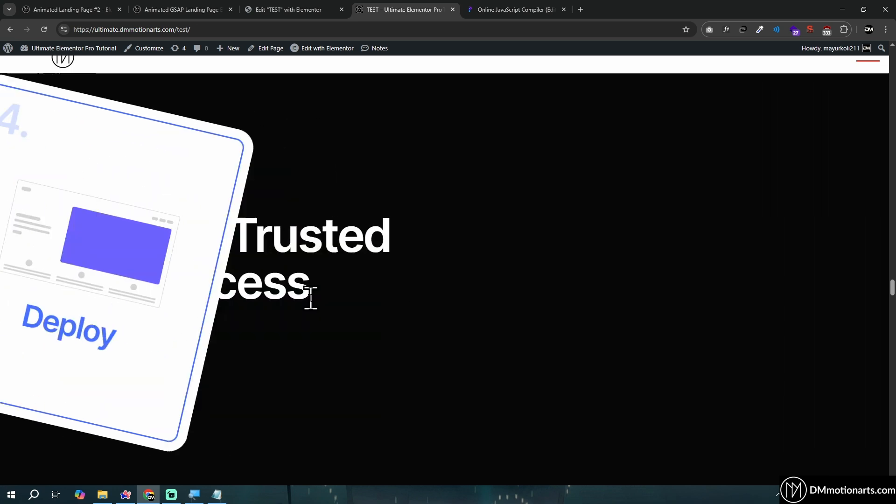
pyautogui.scroll(15, 355, 325)
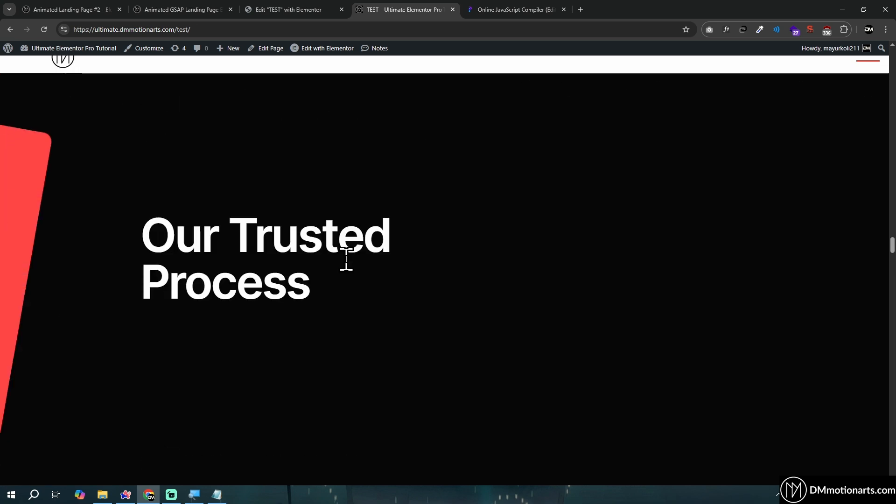
pyautogui.scroll(-10, 225, 256)
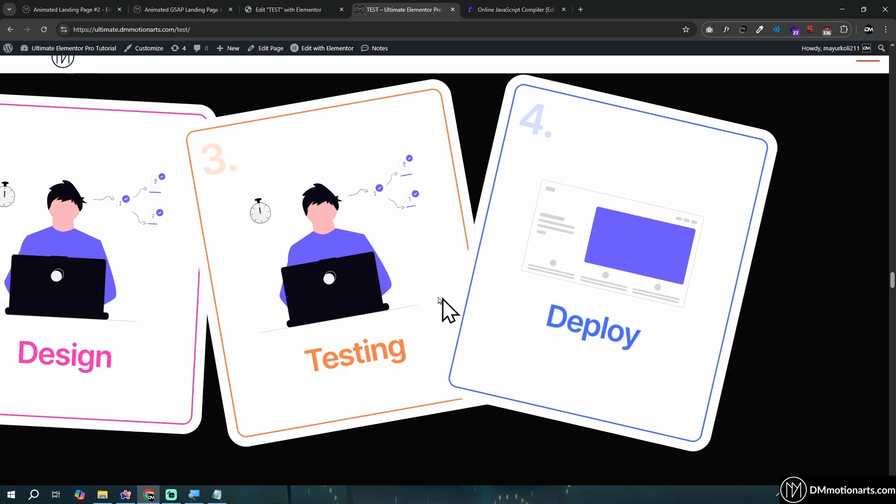
pyautogui.scroll(-4, 322, 278)
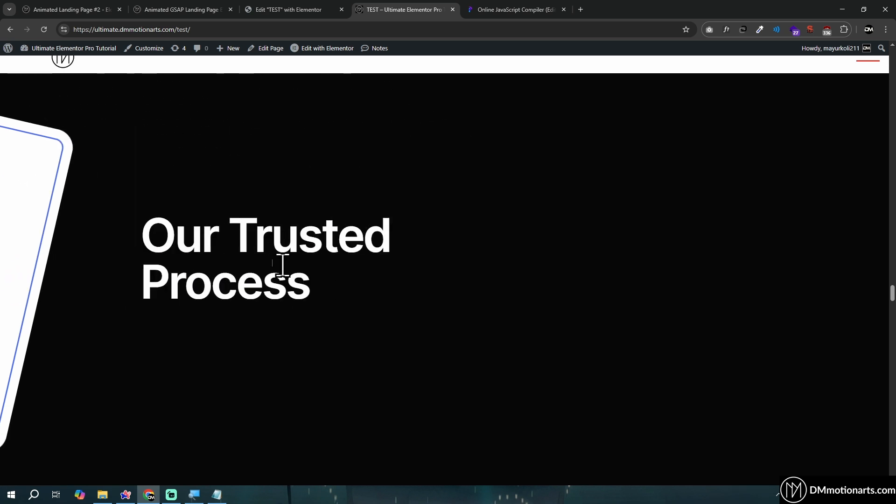
# Examine how the Research, Design, Testing and Deploy cards stack up in the next section of the live TEST page
pyautogui.scroll(-5, 560, 234)
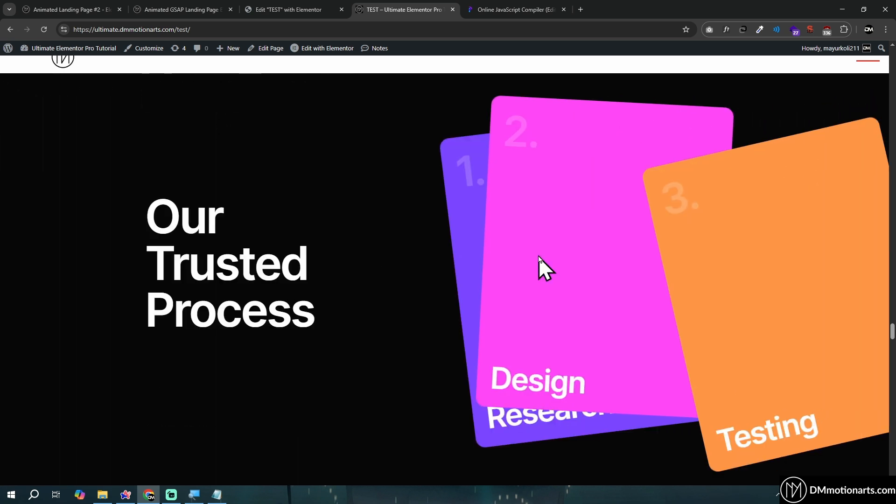
pyautogui.scroll(5, 539, 257)
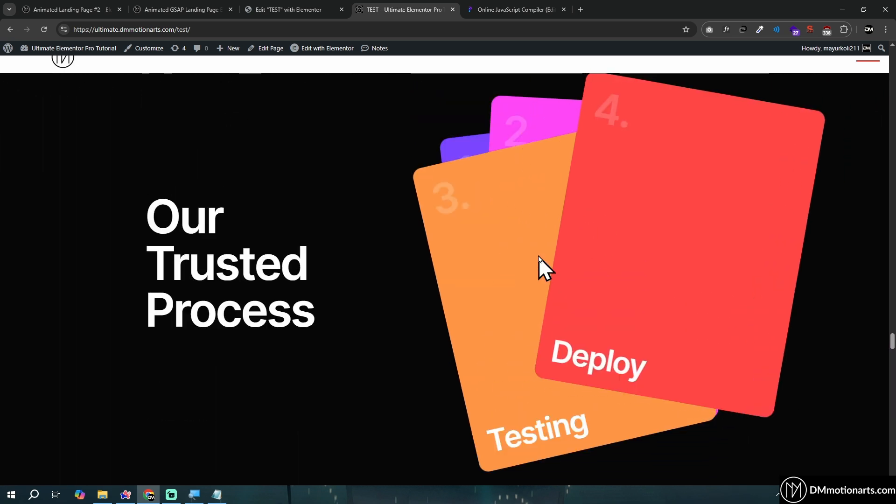
pyautogui.scroll(5, 539, 256)
pyautogui.scroll(-6, 672, 251)
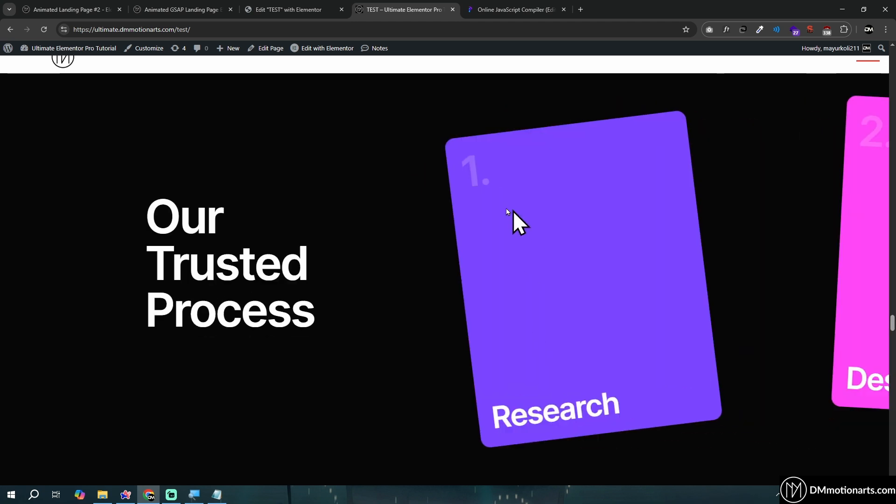
pyautogui.scroll(-4, 514, 250)
# Switch to the Elementor editor and open the HTML widget of Horizontal Section 3
pyautogui.click(250, 8)
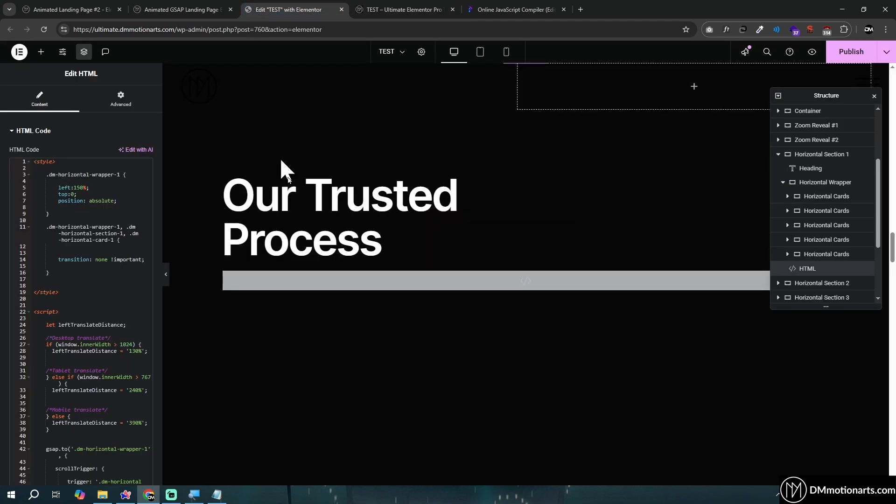
pyautogui.scroll(-5, 384, 286)
pyautogui.scroll(2, 368, 242)
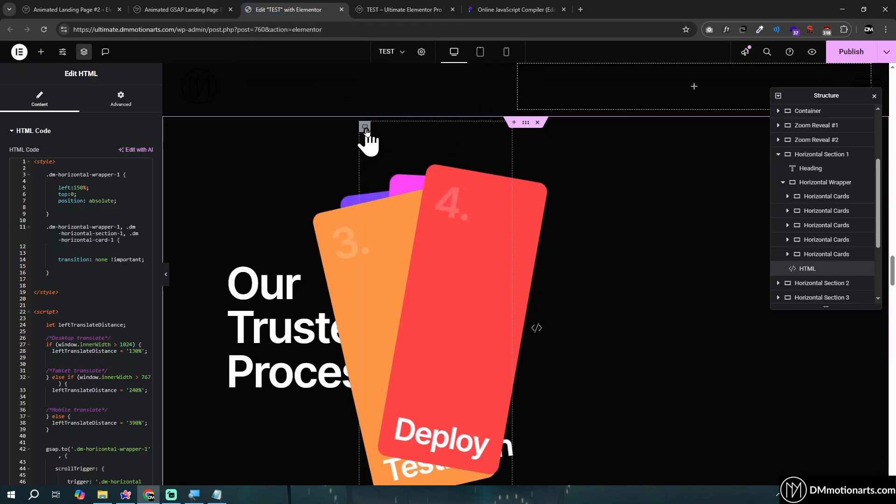
pyautogui.click(365, 126)
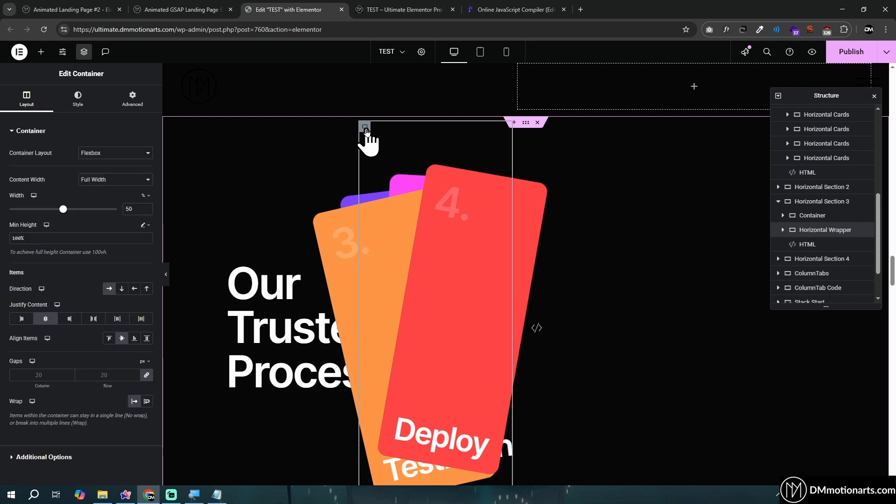
pyautogui.click(814, 226)
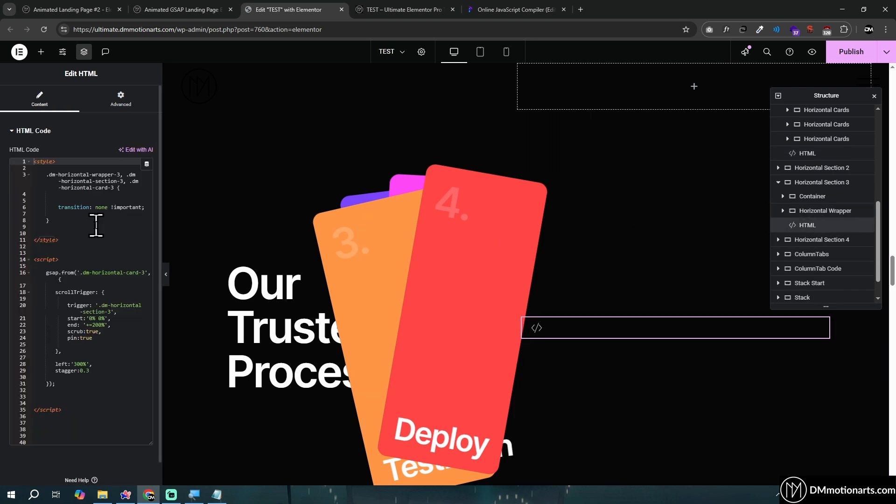
pyautogui.click(97, 224)
pyautogui.hotkey('ctrl', 'a')
pyautogui.press('BackSpace')
pyautogui.click(217, 495)
pyautogui.click(399, 258)
pyautogui.hotkey('ctrl', 'a')
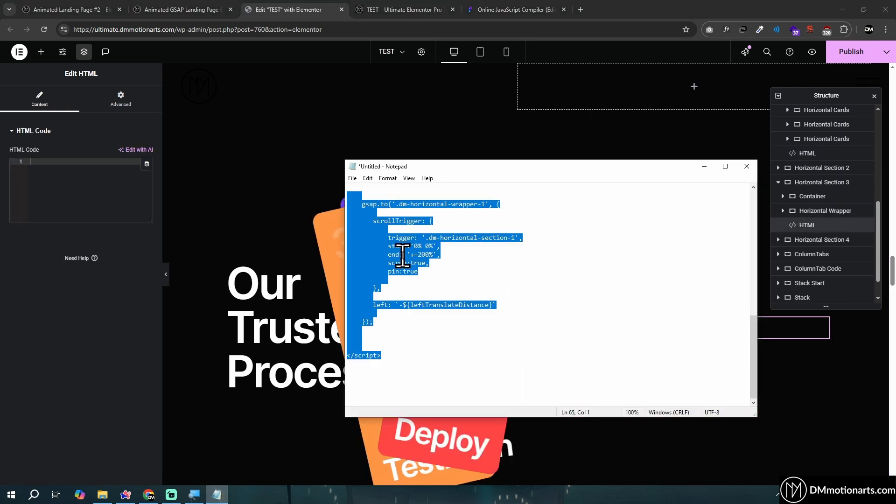
pyautogui.hotkey('ctrl', 'v')
pyautogui.click(61, 187)
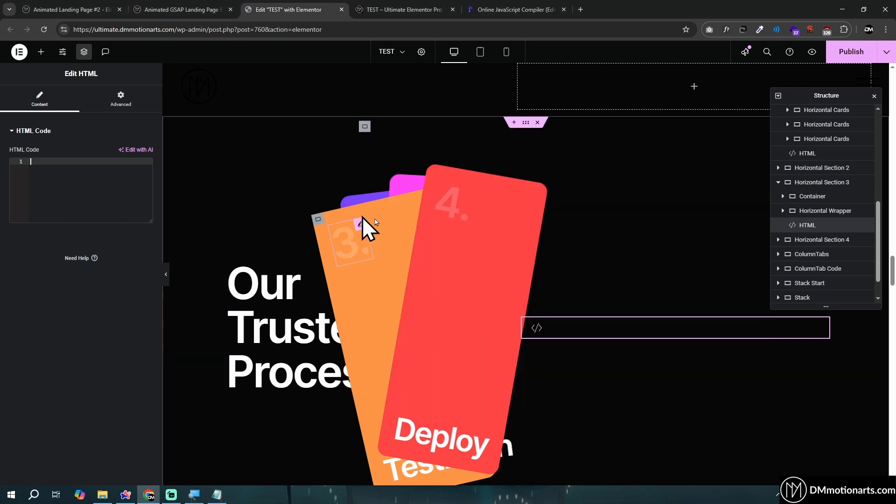
pyautogui.hotkey('ctrl', 'v')
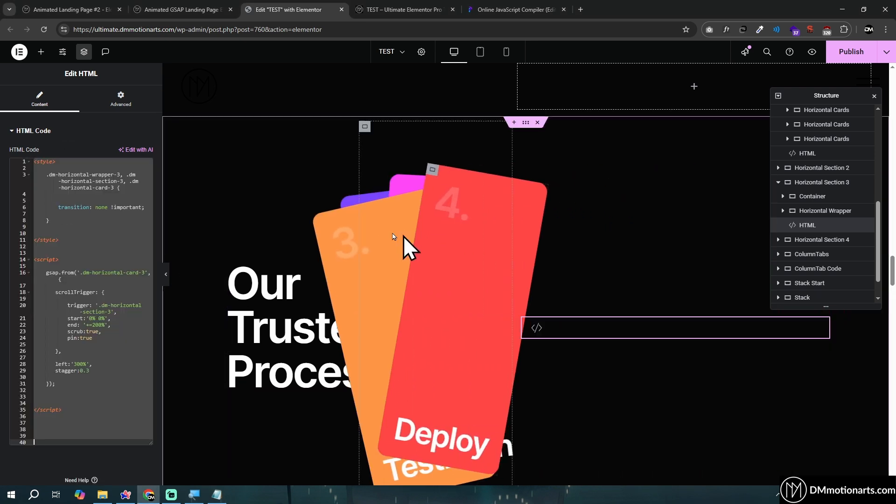
pyautogui.click(85, 234)
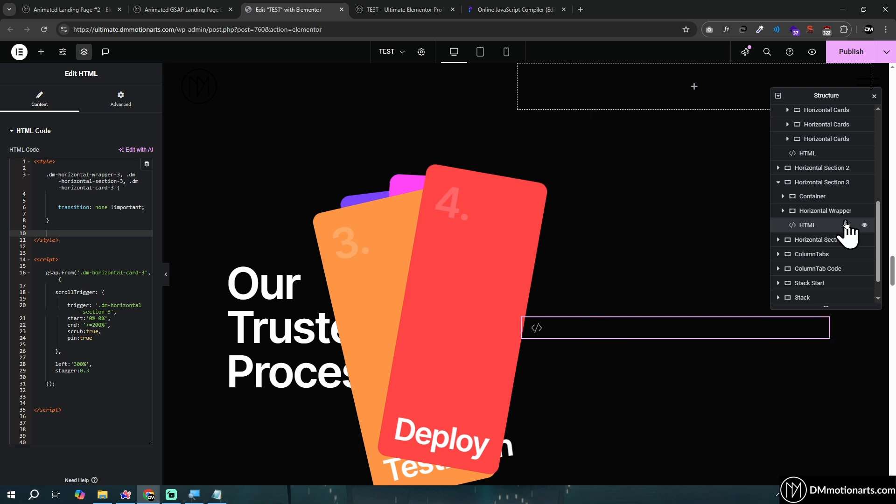
# Toggle the editor visibility of Horizontal Section 3's HTML widget to compare the cards with and without its code
pyautogui.click(864, 225)
pyautogui.click(864, 226)
pyautogui.click(863, 225)
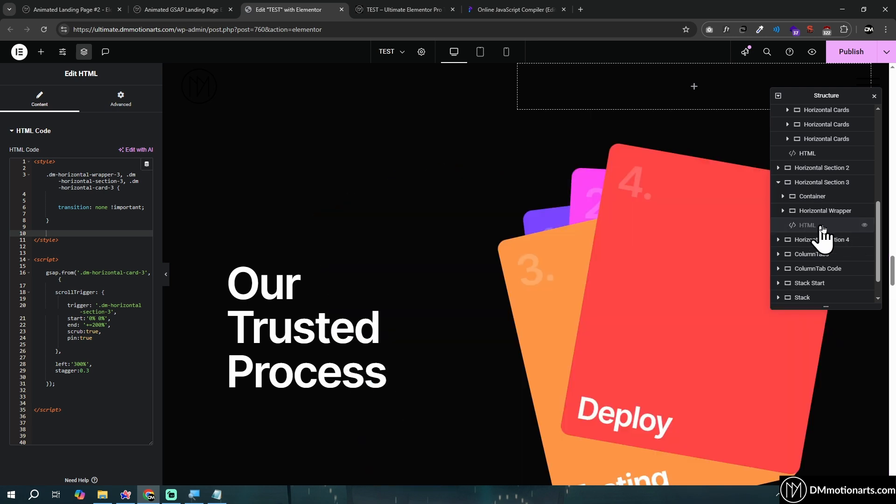
pyautogui.click(864, 225)
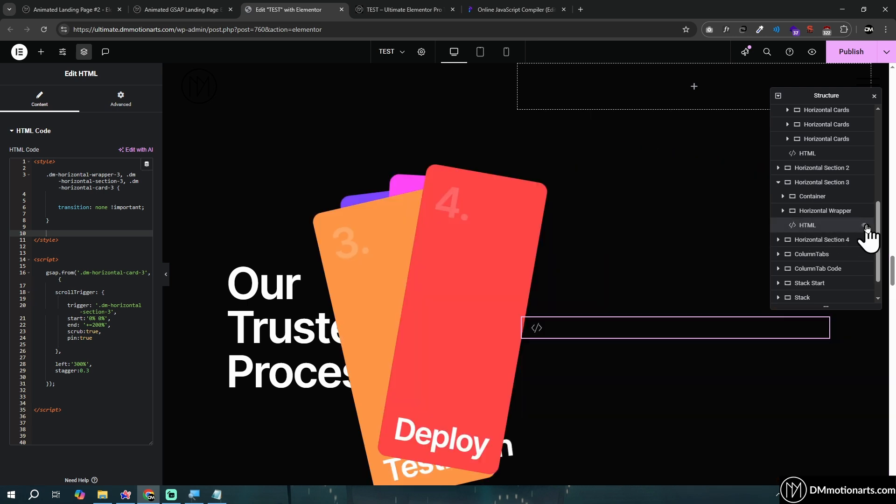
# Check the HTML widget's responsive hide settings for desktop, tablet and mobile, and return to its code
pyautogui.click(121, 98)
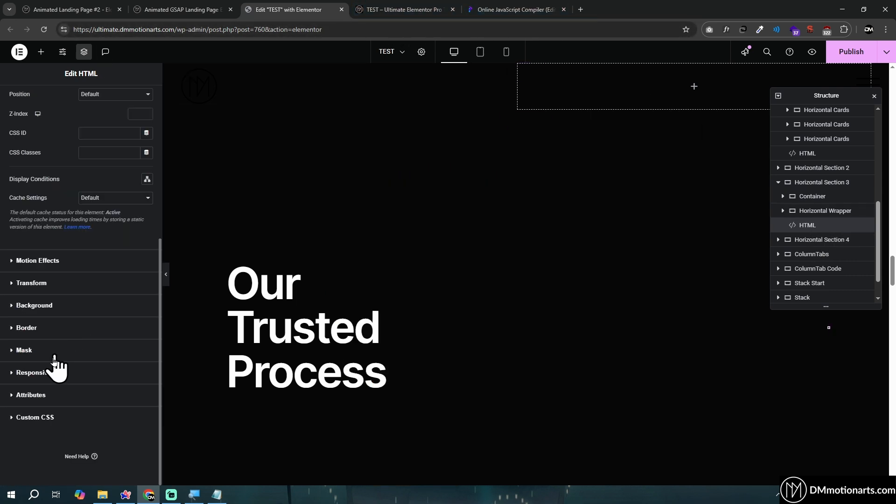
pyautogui.click(55, 366)
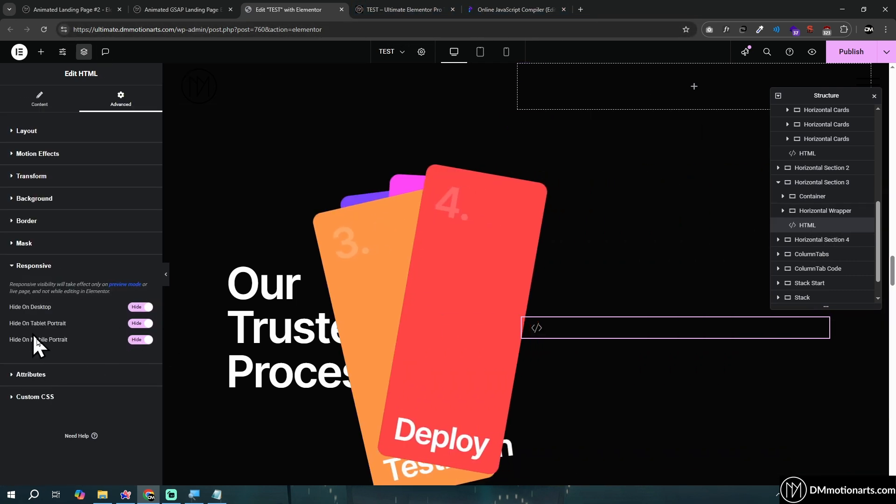
pyautogui.click(40, 99)
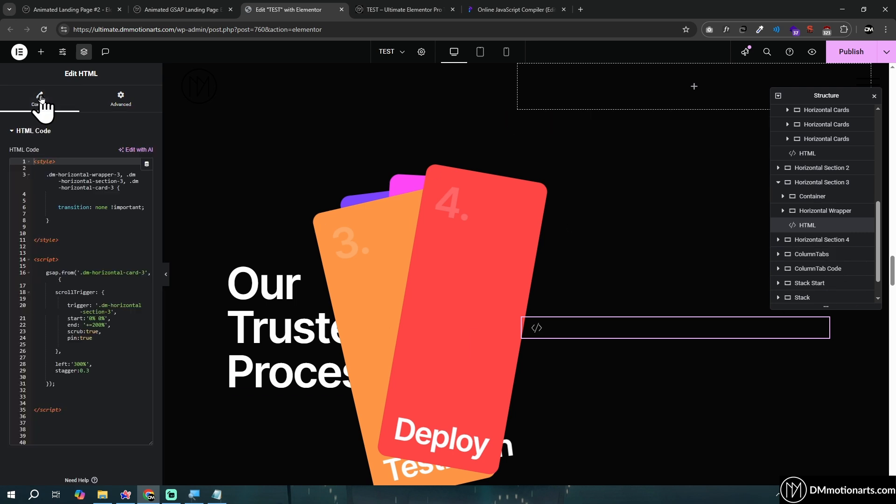
# Hide Horizontal Section 3's HTML widget in the editor and highlight its style and script code
pyautogui.click(864, 226)
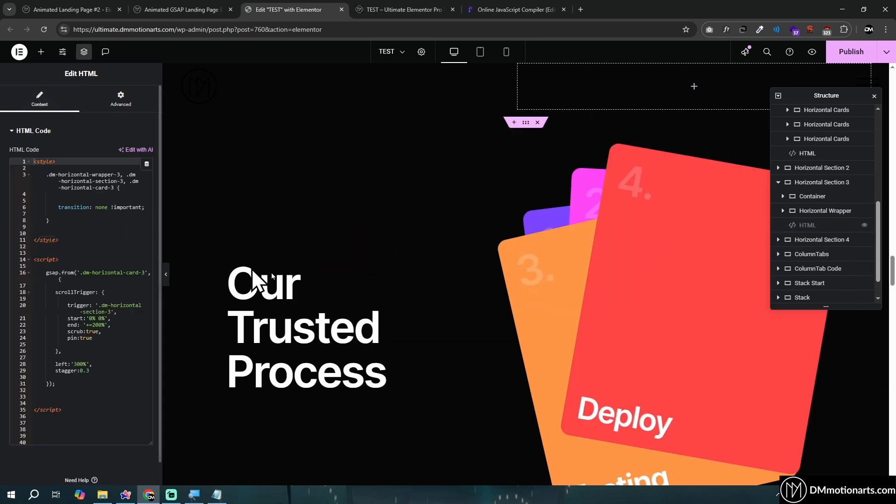
pyautogui.scroll(-1, 47, 255)
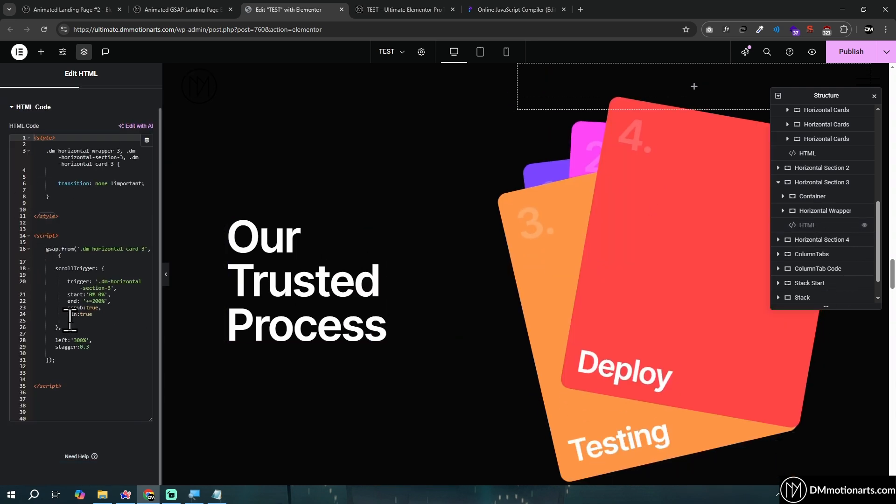
pyautogui.moveTo(81, 386); pyautogui.dragTo(35, 141)
pyautogui.click(96, 215)
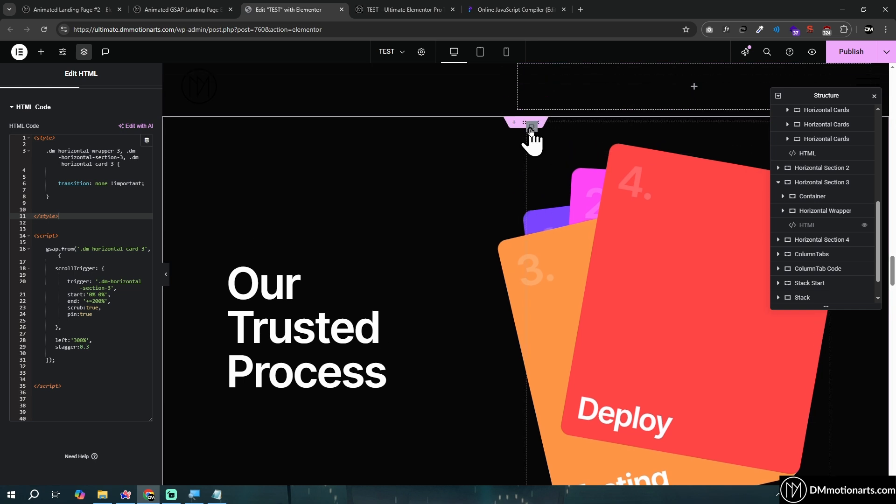
# Open the first card inside Horizontal Section 3's wrapper and examine its absolute positioning and CSS class
pyautogui.click(531, 128)
pyautogui.click(784, 211)
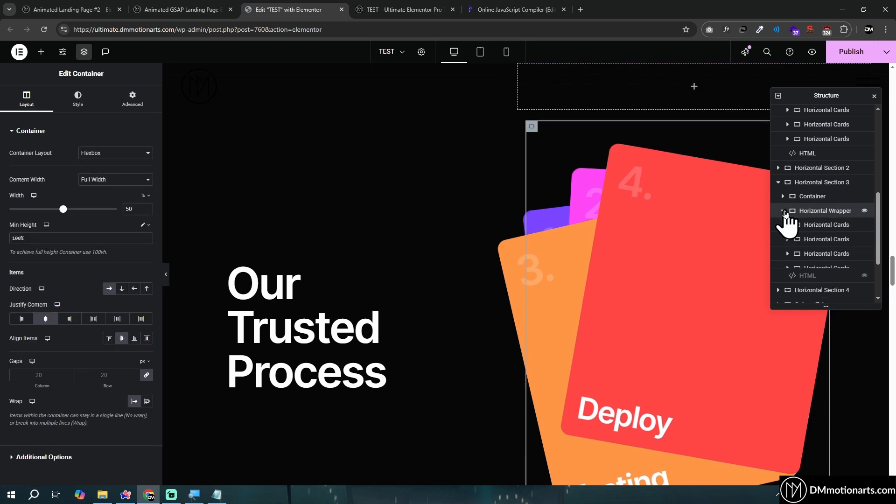
pyautogui.click(826, 226)
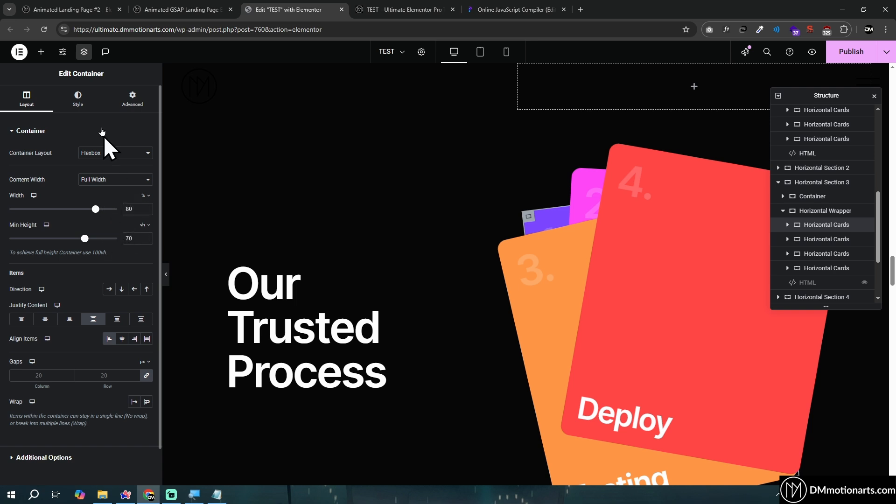
pyautogui.click(129, 99)
pyautogui.scroll(-3, 93, 310)
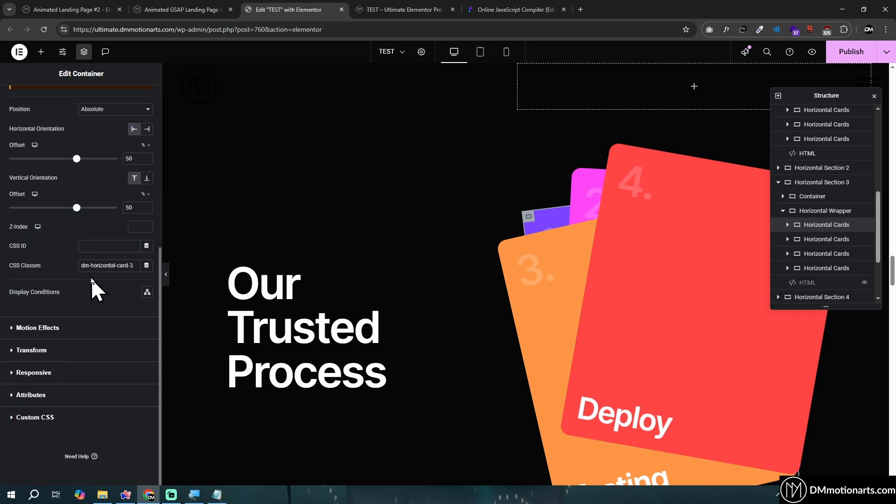
# Examine the first card's X and Y offset values in its transform settings
pyautogui.click(52, 350)
pyautogui.click(146, 213)
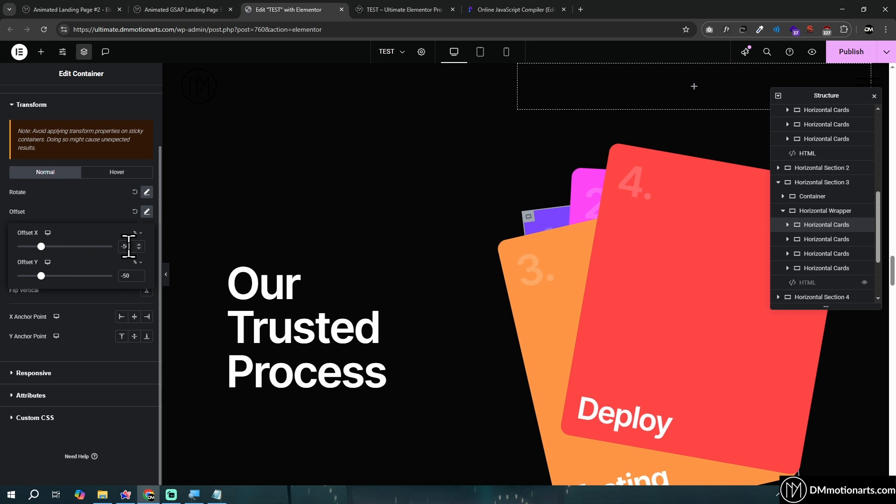
pyautogui.click(134, 223)
pyautogui.click(145, 213)
pyautogui.click(670, 414)
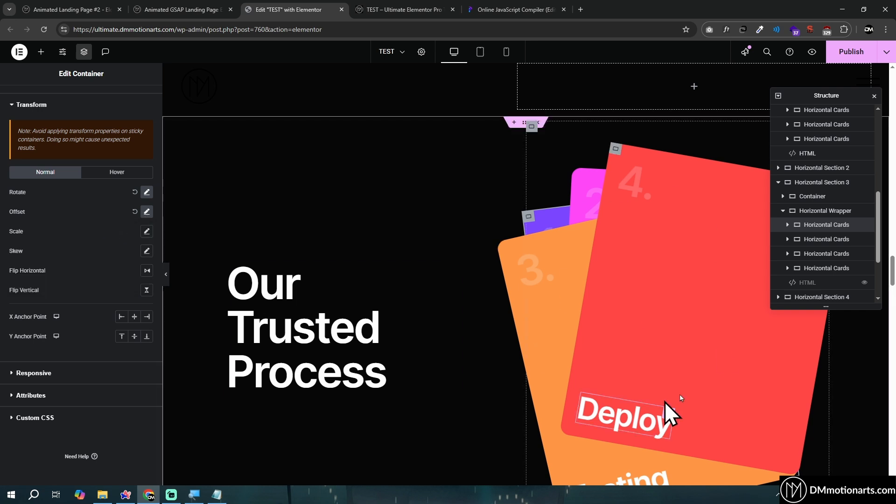
# Set the first card's rotation to -3 degrees and return to its layout settings
pyautogui.click(147, 192)
pyautogui.moveTo(64, 227); pyautogui.dragTo(65, 232)
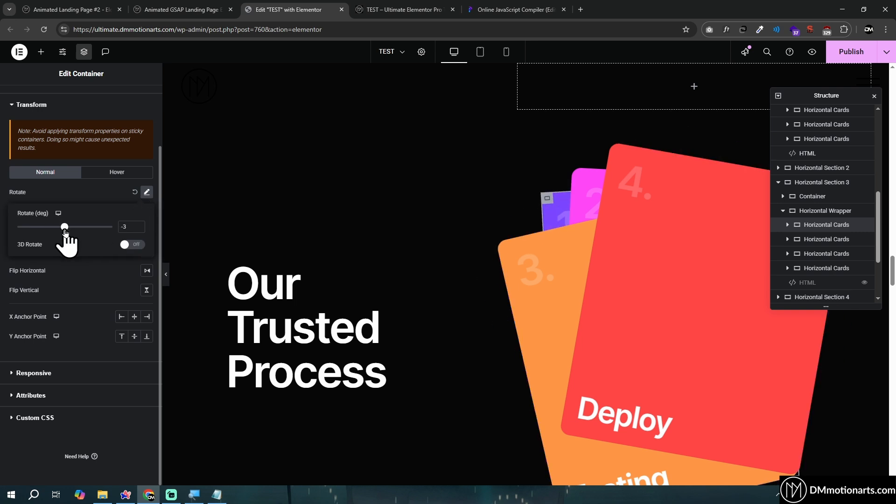
pyautogui.scroll(-1, 565, 302)
pyautogui.scroll(1, 540, 240)
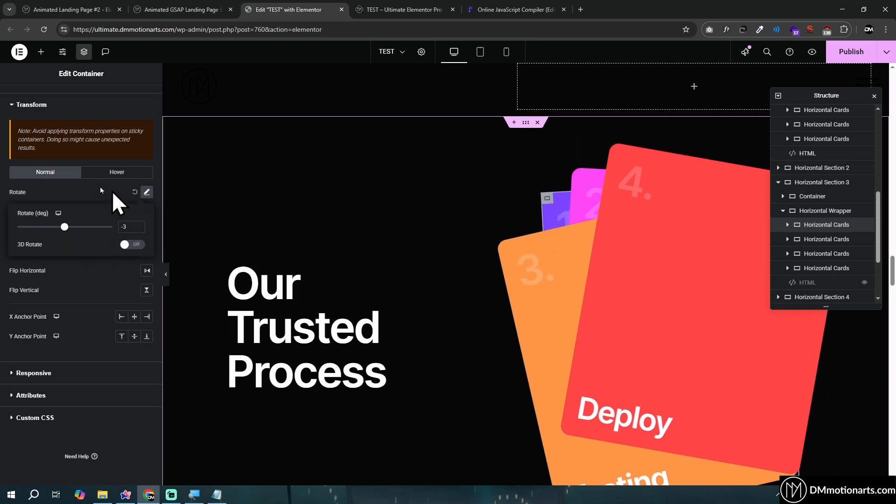
pyautogui.scroll(3, 100, 190)
pyautogui.click(27, 98)
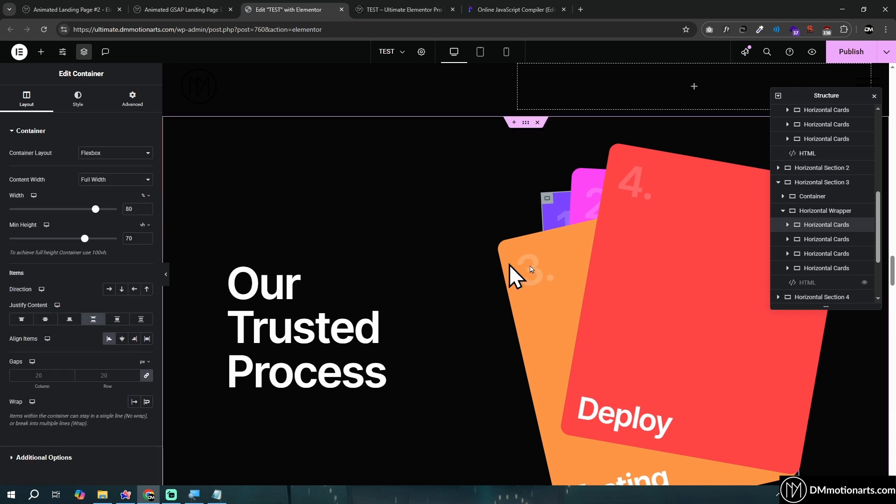
# Open Horizontal Section 3's HTML code, compare the cards with the widget shown and hidden, and point out the left:'300%' line
pyautogui.click(866, 284)
pyautogui.click(807, 282)
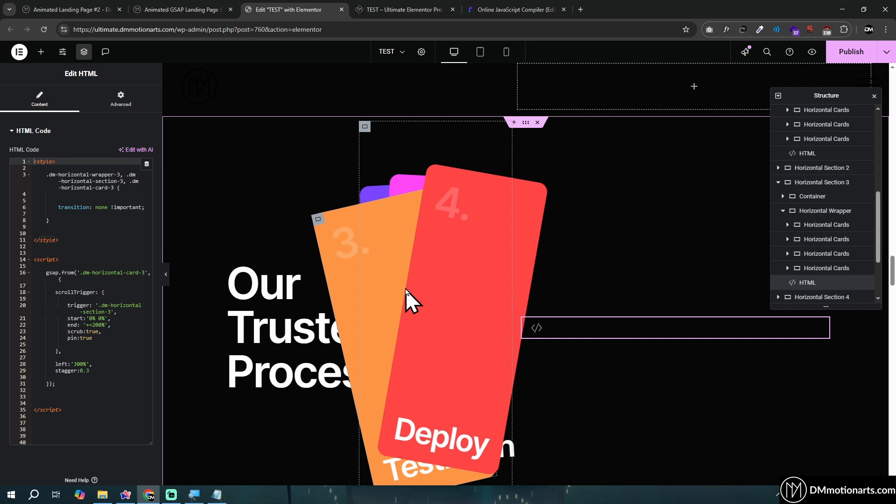
pyautogui.click(864, 283)
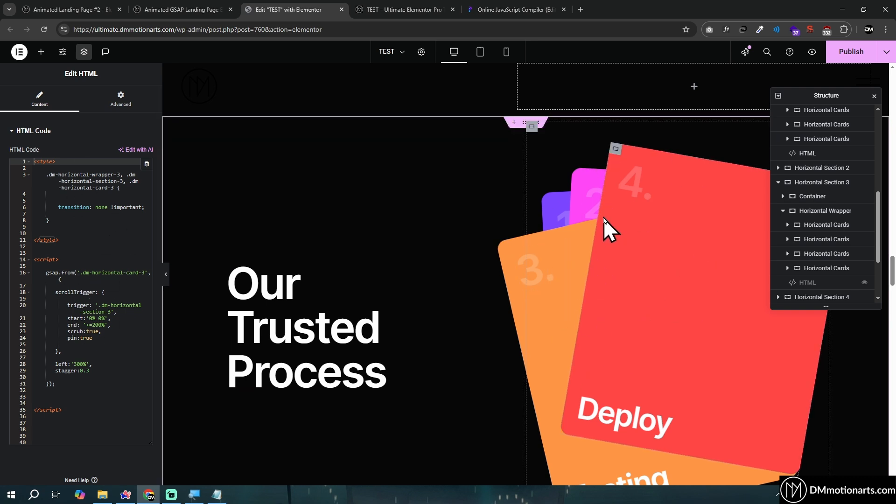
pyautogui.scroll(-1, 604, 218)
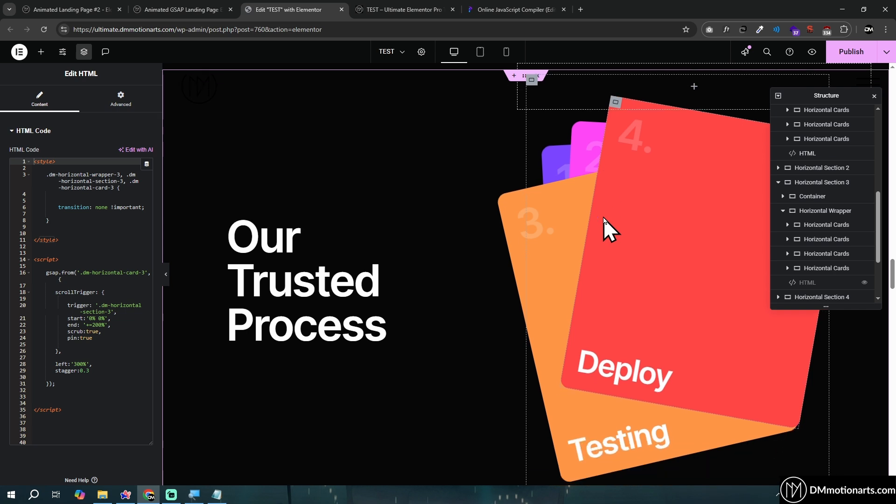
pyautogui.click(68, 364)
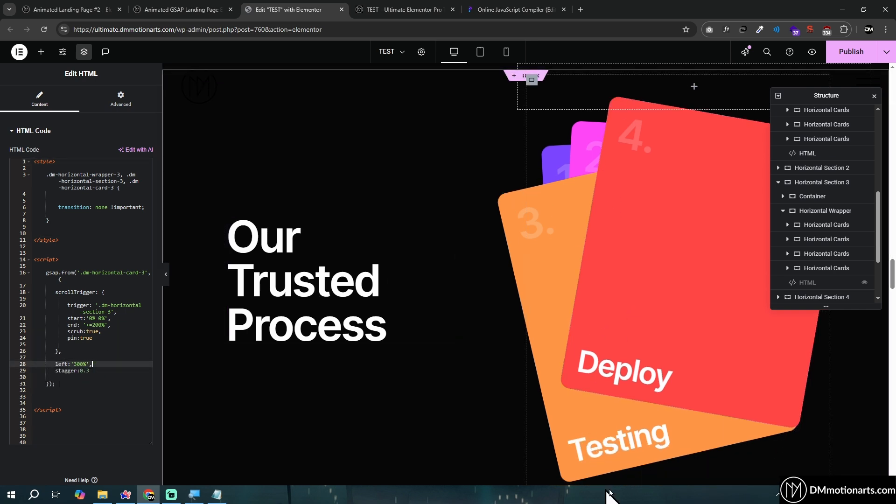
# Open Horizontal Section 4's HTML widget and highlight the top:'300%' line in its script
pyautogui.scroll(-8, 436, 344)
pyautogui.scroll(-2, 439, 326)
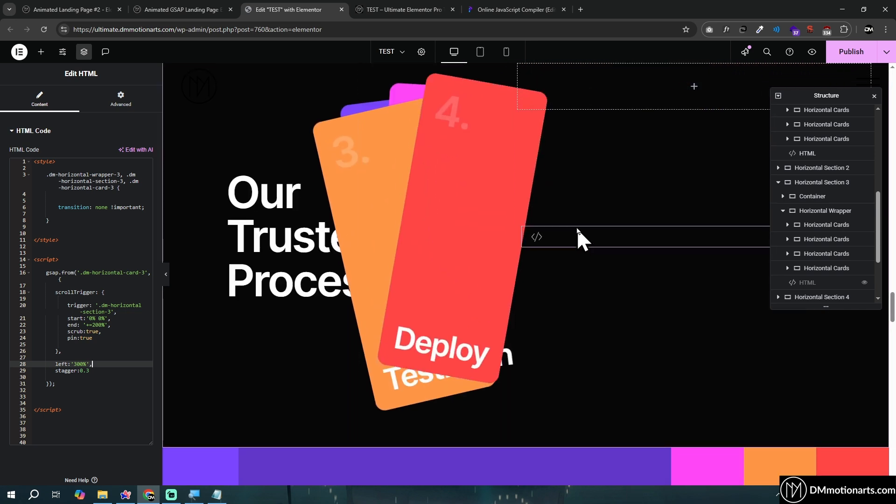
pyautogui.click(576, 229)
pyautogui.moveTo(54, 364); pyautogui.dragTo(90, 363)
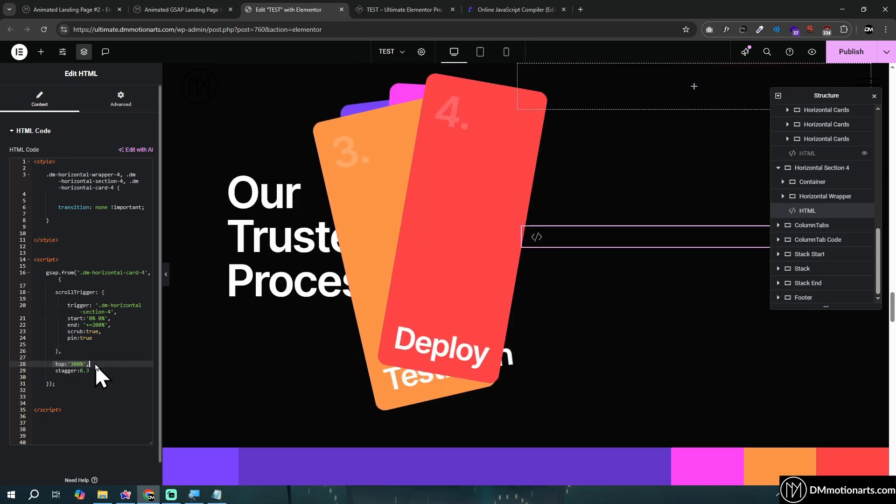
# Duplicate the red Deploy card in Horizontal Section 3
pyautogui.scroll(12, 468, 308)
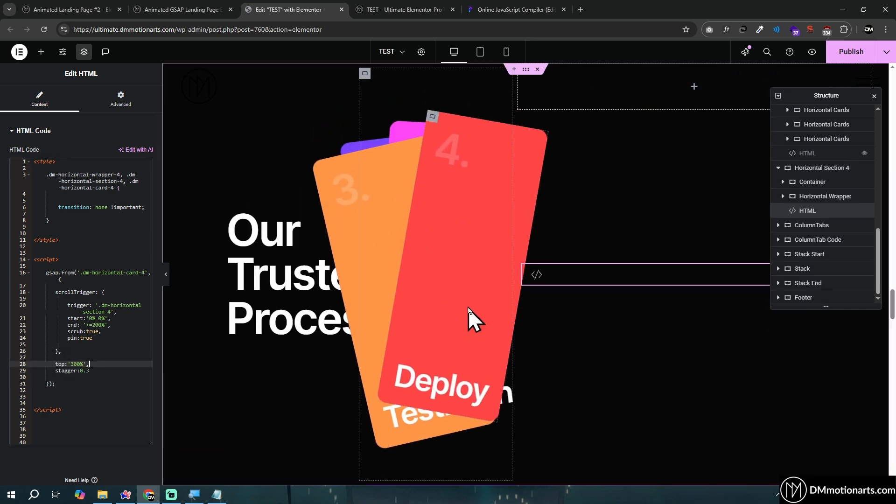
pyautogui.scroll(-2, 612, 280)
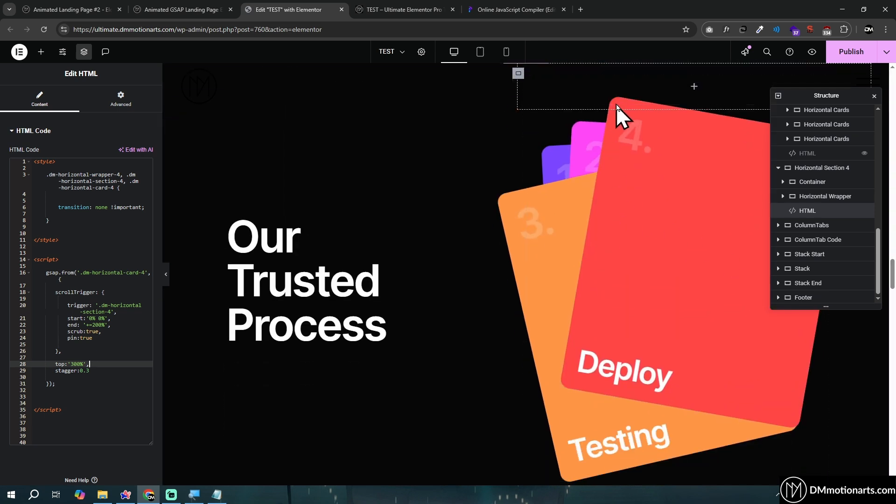
pyautogui.scroll(1, 616, 112)
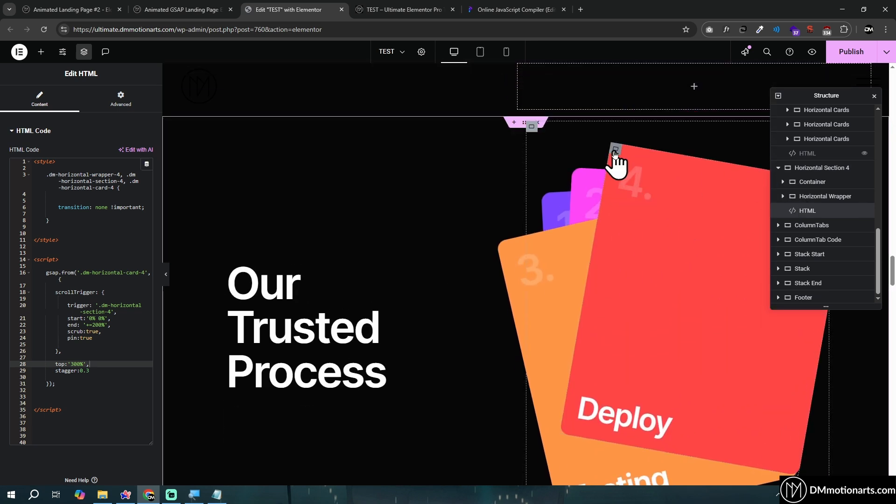
pyautogui.rightClick(615, 152)
pyautogui.click(636, 179)
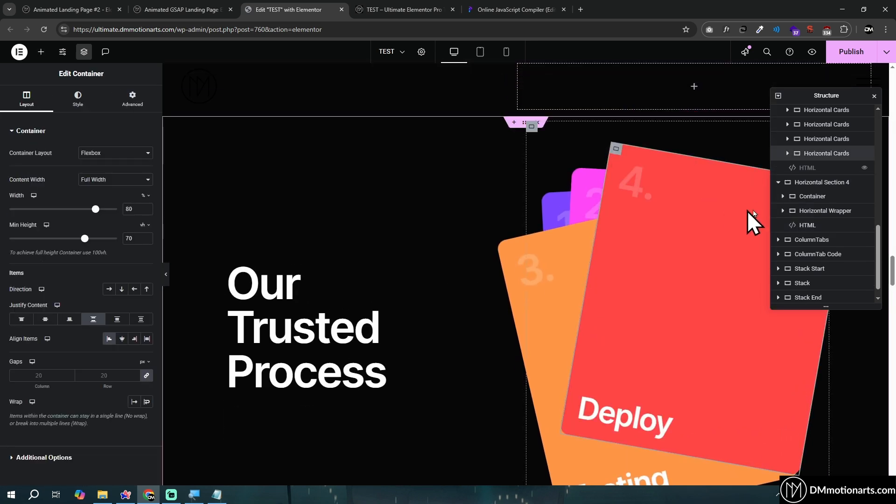
# Set the duplicated Deploy card's transform rotation to -1 degree, and readjust it to -8 degrees
pyautogui.click(132, 100)
pyautogui.scroll(-5, 56, 316)
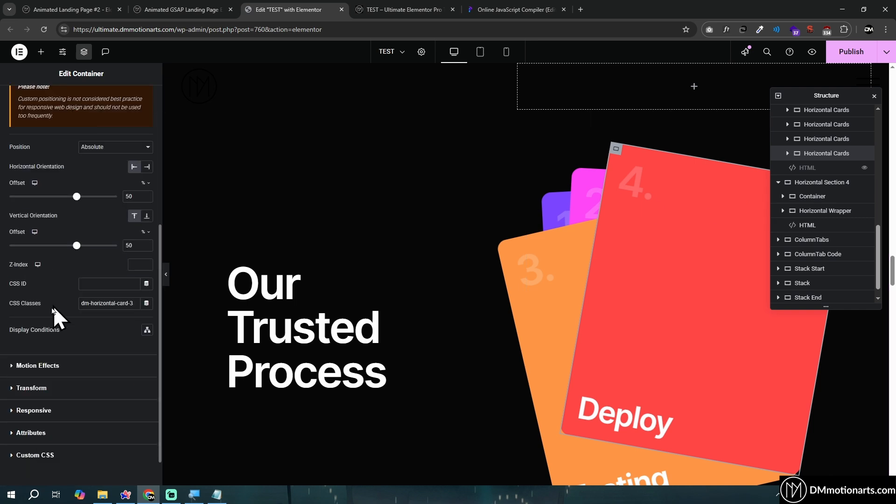
pyautogui.click(33, 351)
pyautogui.click(146, 263)
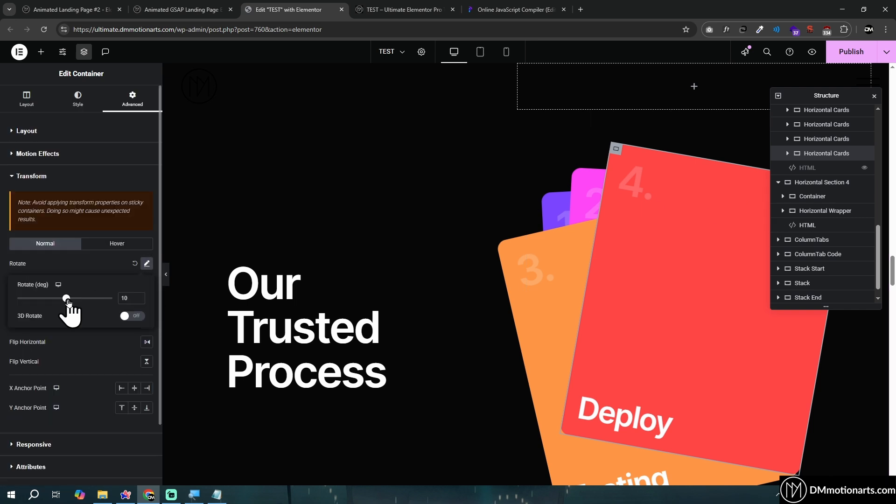
pyautogui.moveTo(64, 298); pyautogui.dragTo(65, 302)
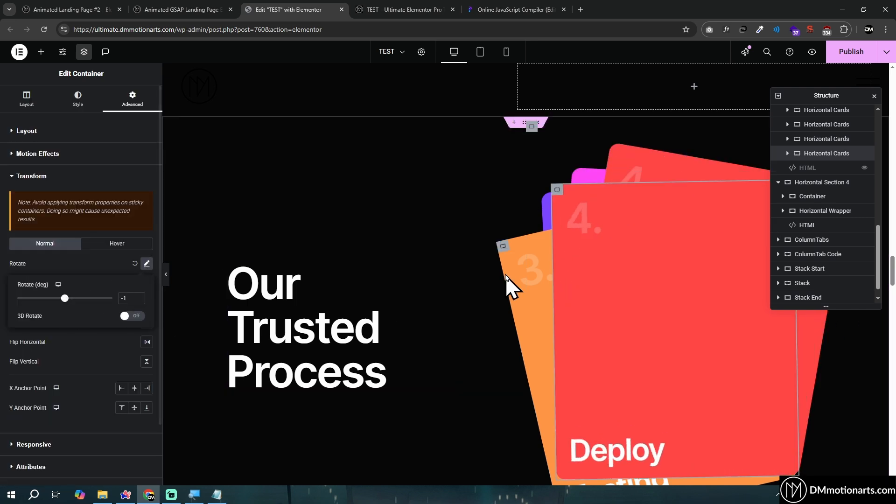
pyautogui.scroll(-1, 598, 314)
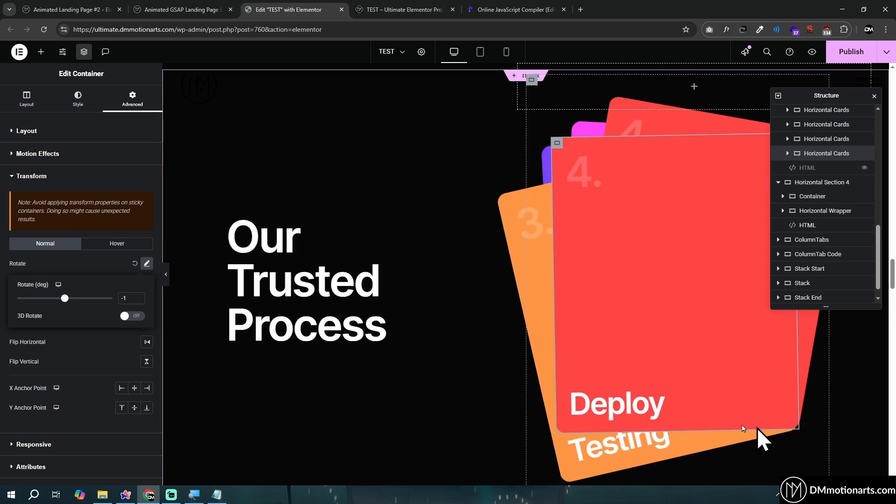
pyautogui.moveTo(67, 301); pyautogui.dragTo(64, 298)
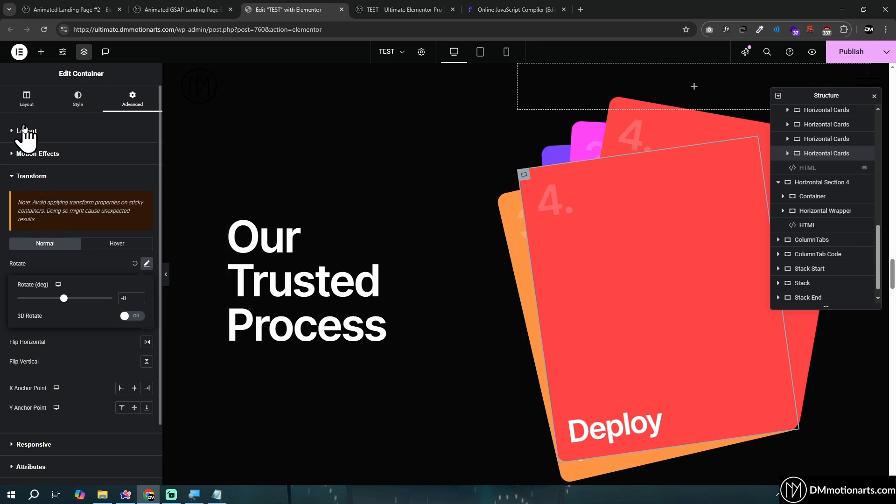
# Reset the duplicated card's transform offset and clear its horizontal and vertical position offsets
pyautogui.click(74, 224)
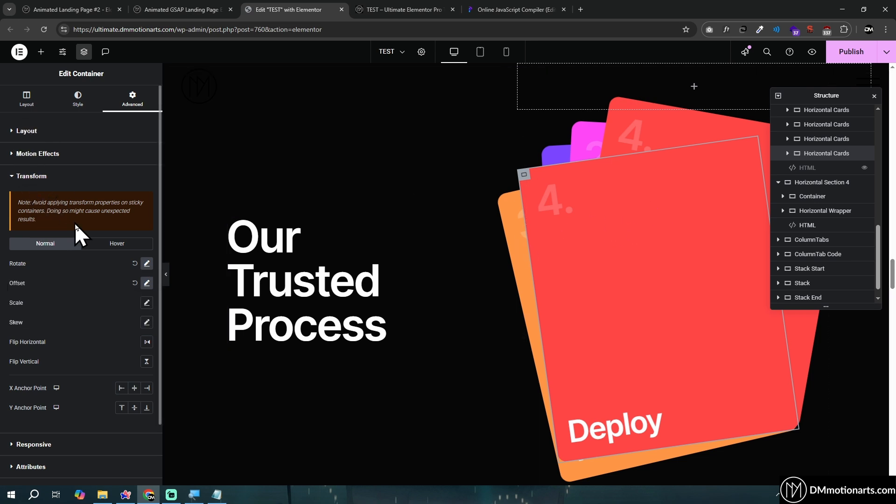
pyautogui.click(135, 284)
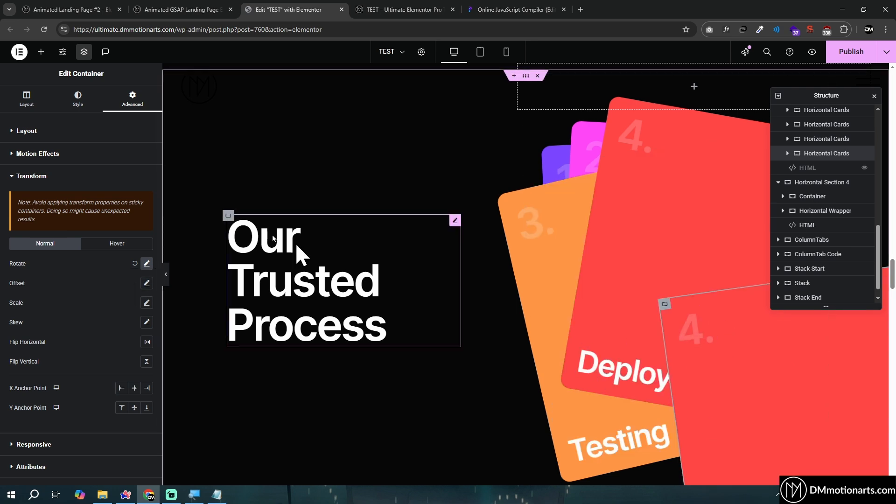
pyautogui.click(20, 132)
pyautogui.scroll(-5, 110, 255)
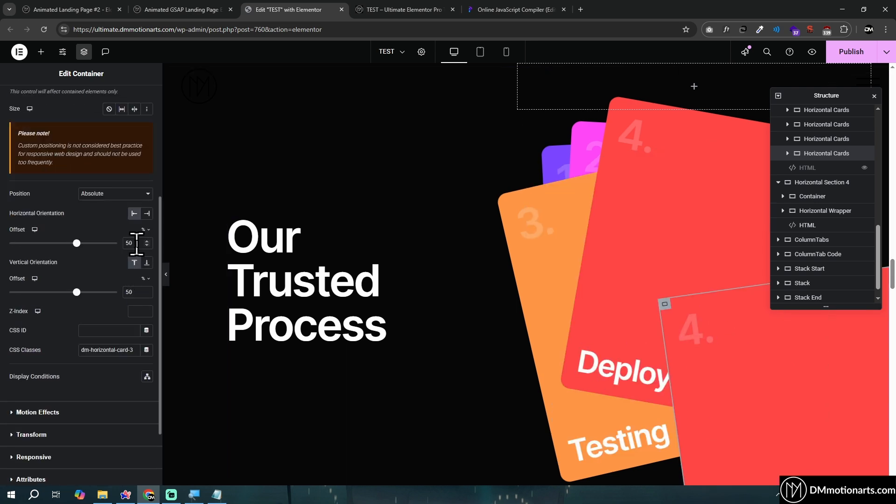
pyautogui.moveTo(136, 243); pyautogui.dragTo(103, 244)
pyautogui.press('BackSpace')
pyautogui.moveTo(135, 292); pyautogui.dragTo(100, 292)
pyautogui.press('BackSpace')
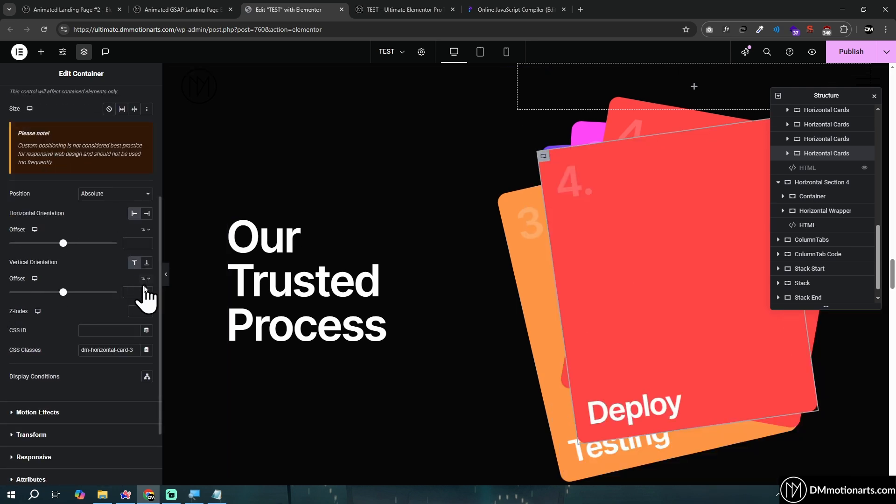
# Compare the Horizontal Wrapper's justify and align settings with the duplicated card's absolute position settings
pyautogui.click(525, 122)
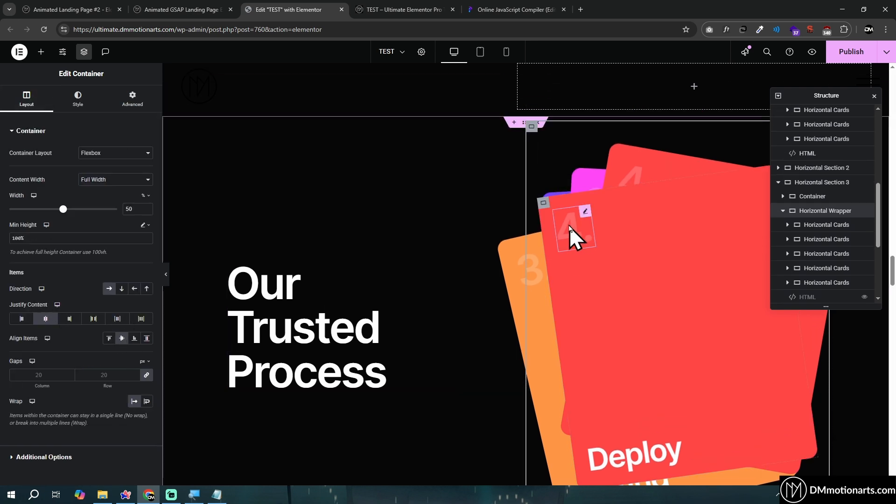
pyautogui.click(544, 205)
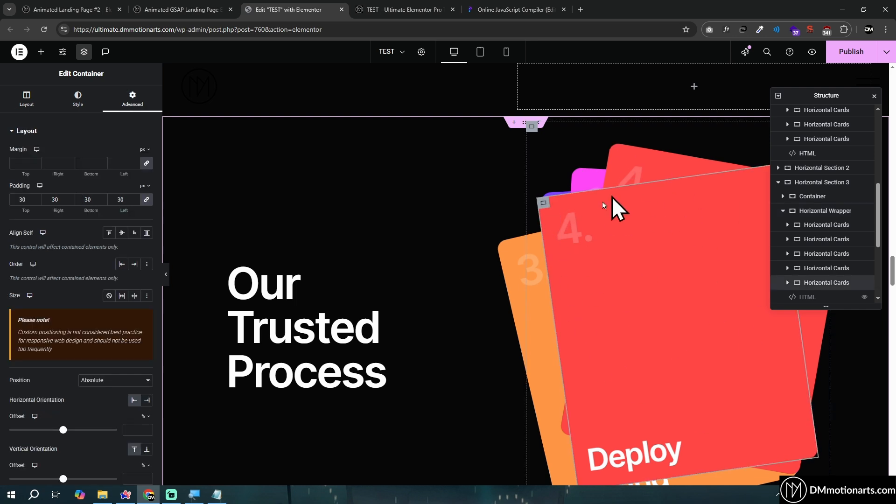
pyautogui.click(815, 211)
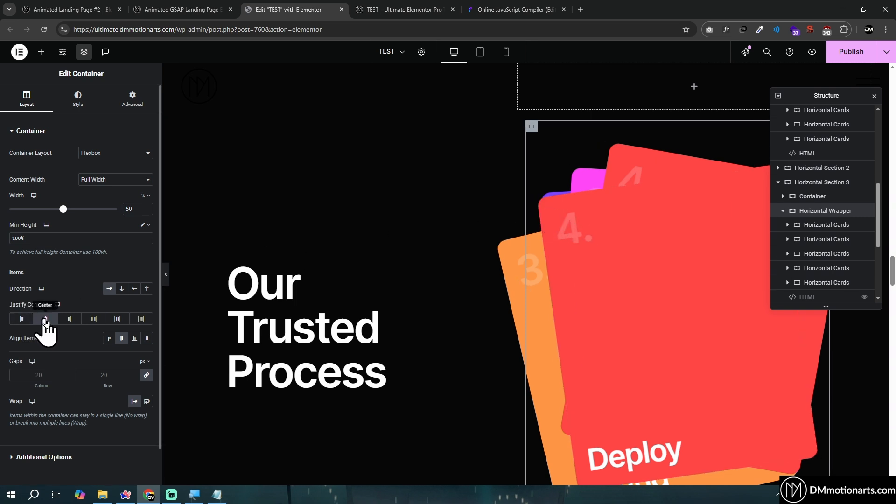
pyautogui.click(541, 212)
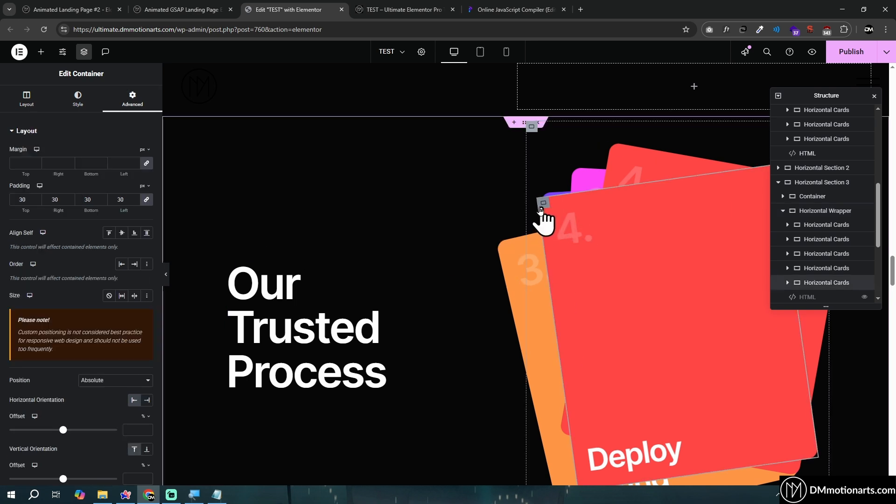
pyautogui.scroll(-3, 91, 264)
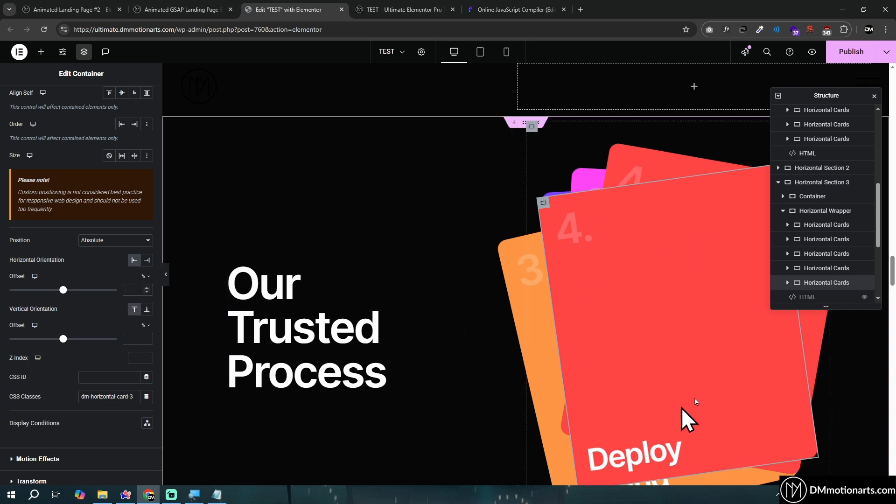
# Set the duplicated Deploy card's transform rotation to 31 degrees
pyautogui.scroll(-3, 72, 280)
pyautogui.click(15, 350)
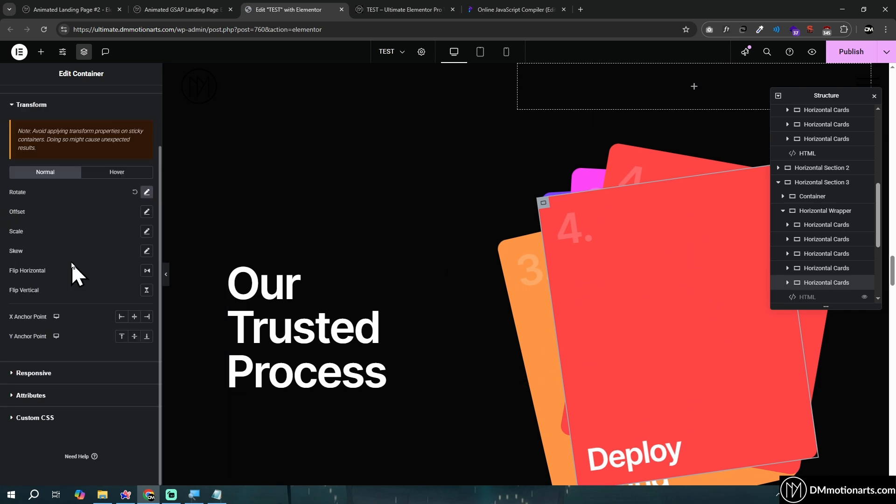
pyautogui.click(147, 192)
pyautogui.moveTo(70, 228)
pyautogui.mouseDown()
pyautogui.moveTo(45, 232)
pyautogui.moveTo(77, 234)
pyautogui.moveTo(69, 239)
pyautogui.mouseUp()
# Open the layout settings of the ColumnTabs section and collapse Horizontal Section 4 in the structure tree
pyautogui.scroll(-5, 448, 255)
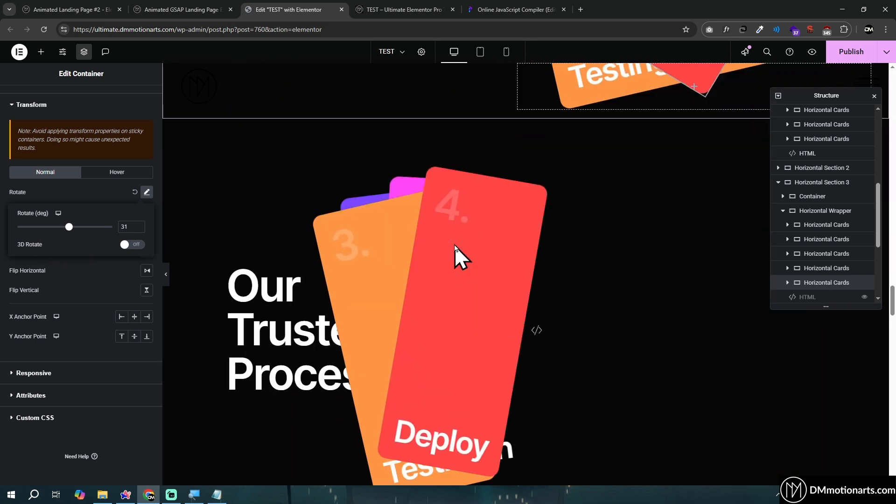
pyautogui.scroll(-4, 456, 241)
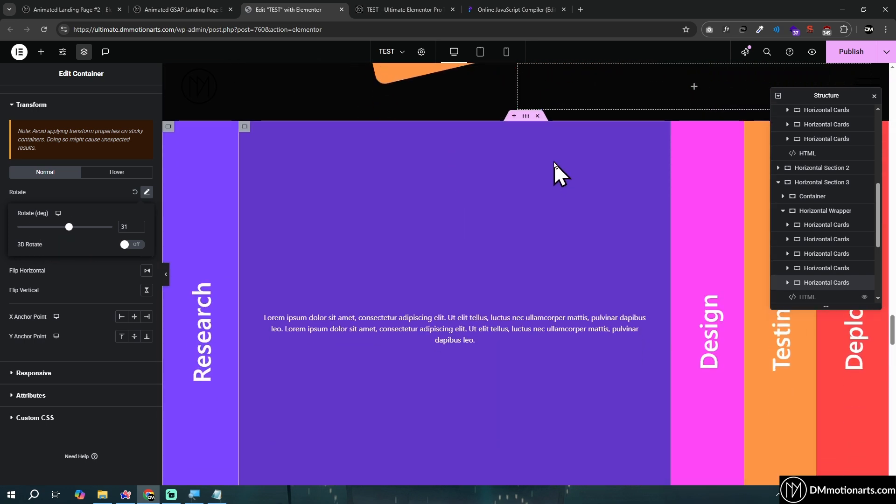
pyautogui.click(553, 161)
pyautogui.scroll(-1, 541, 254)
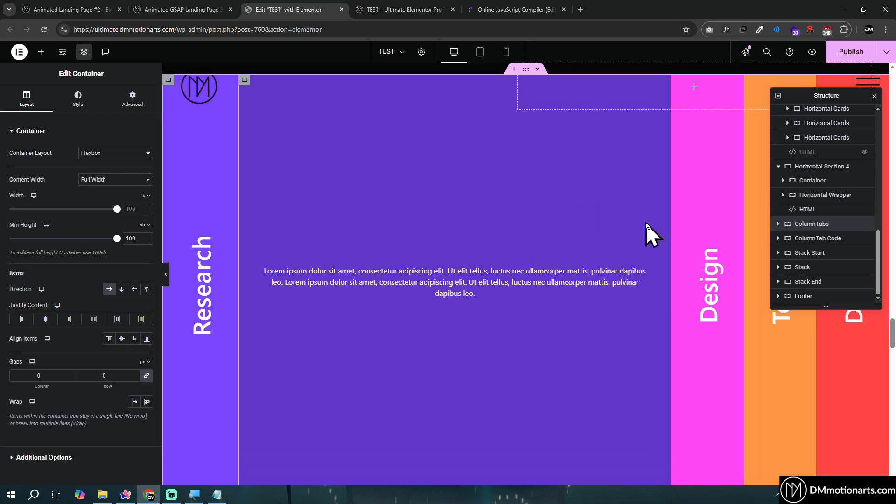
pyautogui.click(777, 166)
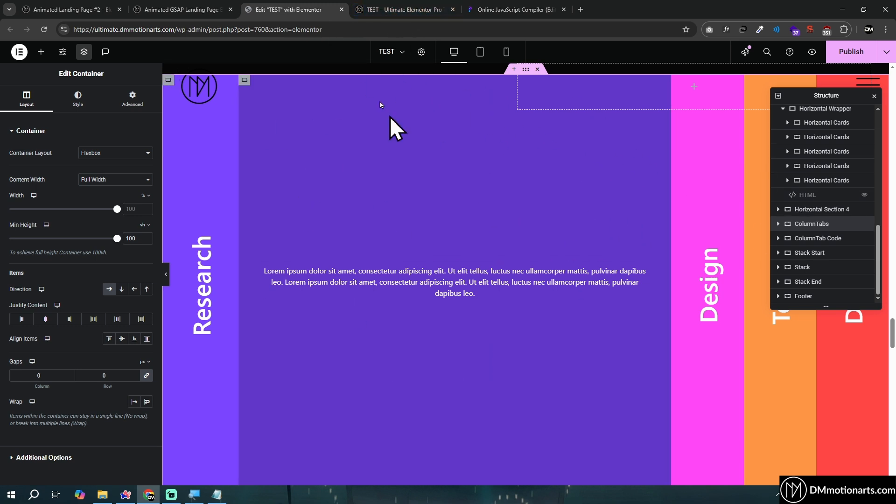
pyautogui.click(405, 7)
pyautogui.click(314, 8)
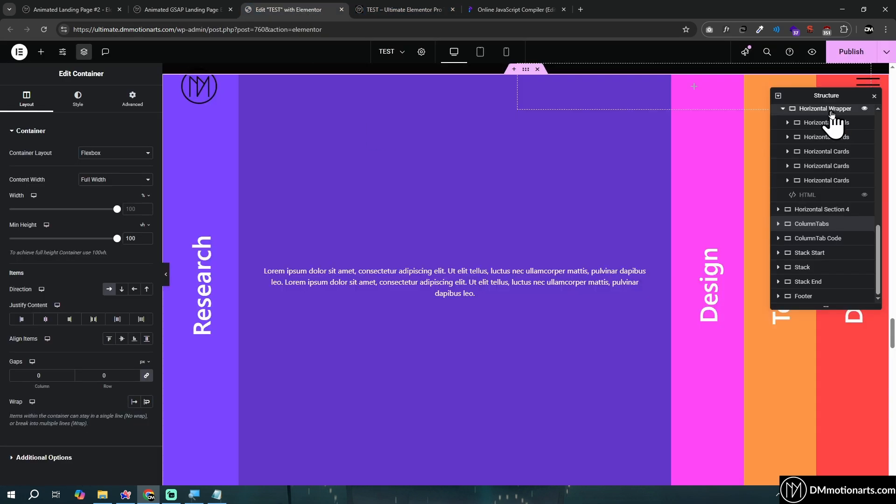
pyautogui.rightClick(780, 110)
pyautogui.click(439, 202)
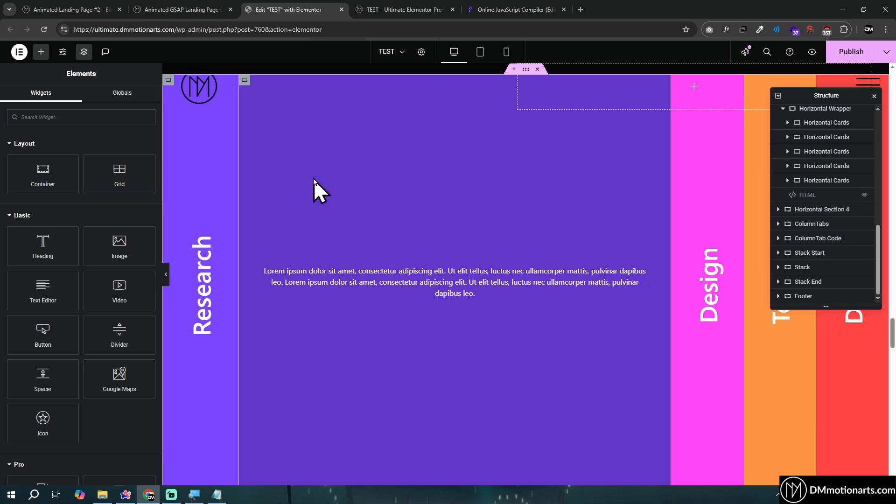
pyautogui.rightClick(793, 211)
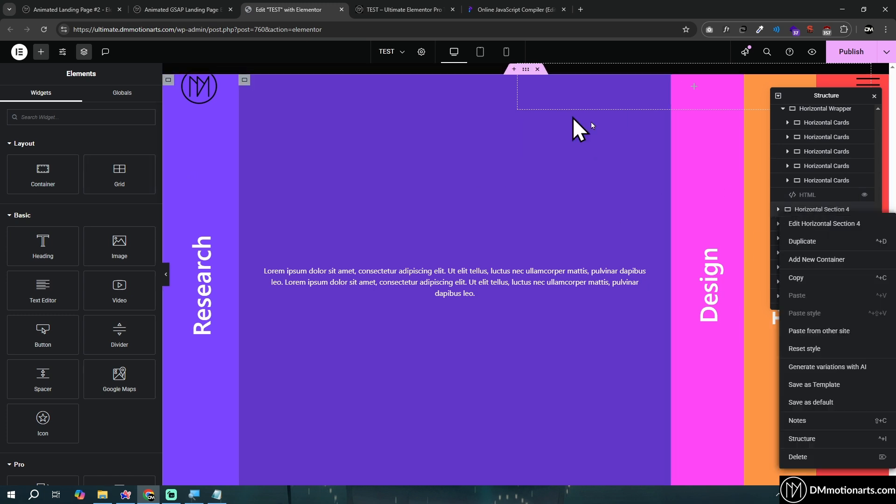
pyautogui.scroll(5, 798, 173)
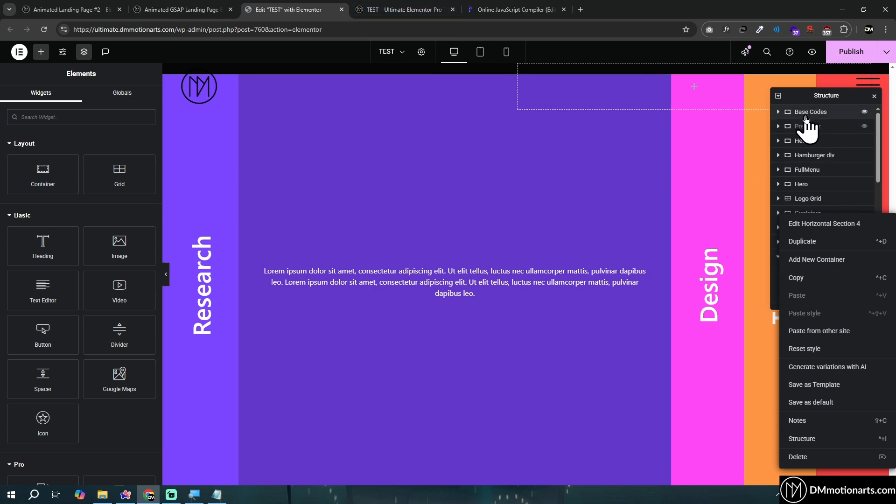
pyautogui.click(450, 237)
pyautogui.scroll(1, 424, 243)
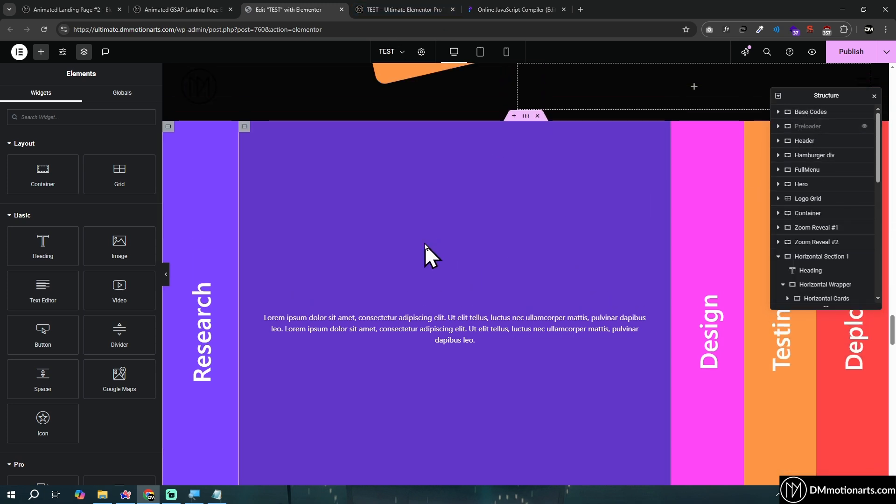
# Select the ColumnTabs section again and expand ColumnTab Code in the structure tree to show its HTML widget
pyautogui.click(525, 116)
pyautogui.scroll(-4, 826, 225)
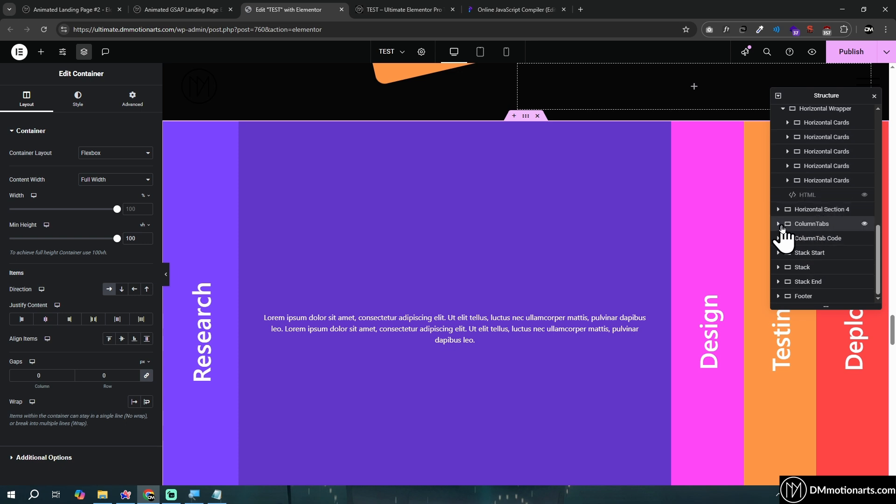
pyautogui.click(779, 239)
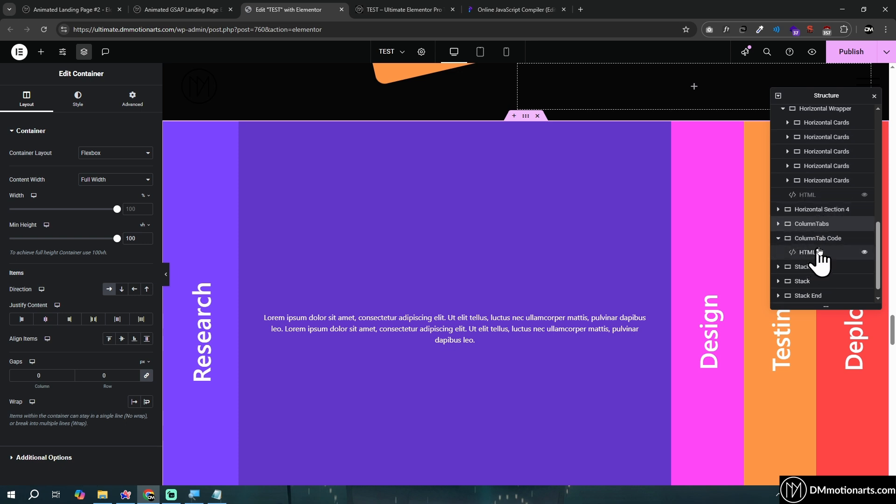
pyautogui.rightClick(801, 233)
pyautogui.click(800, 231)
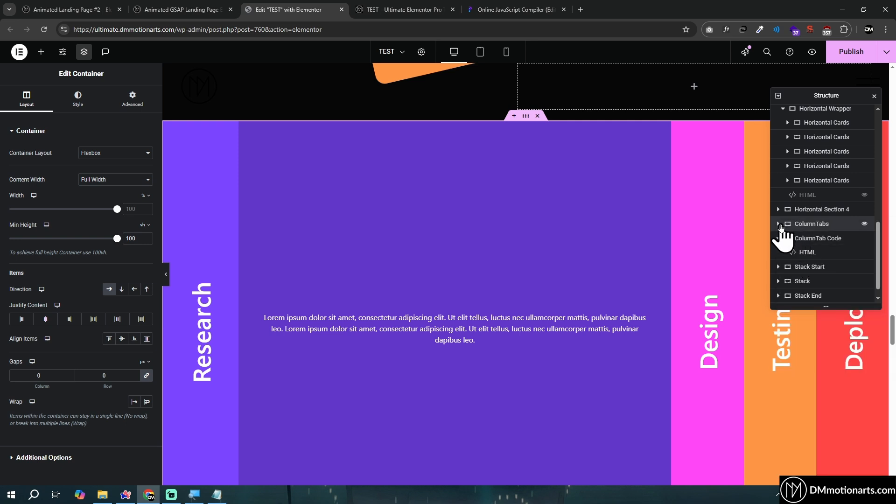
# Expand ColumnTabs in the structure tree and inspect the layout settings of its child containers, including their widths
pyautogui.click(780, 225)
pyautogui.click(819, 238)
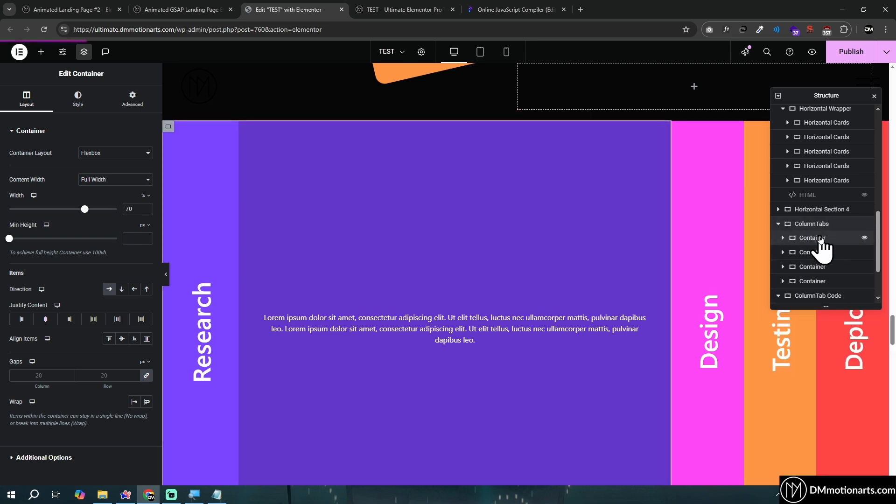
pyautogui.click(813, 252)
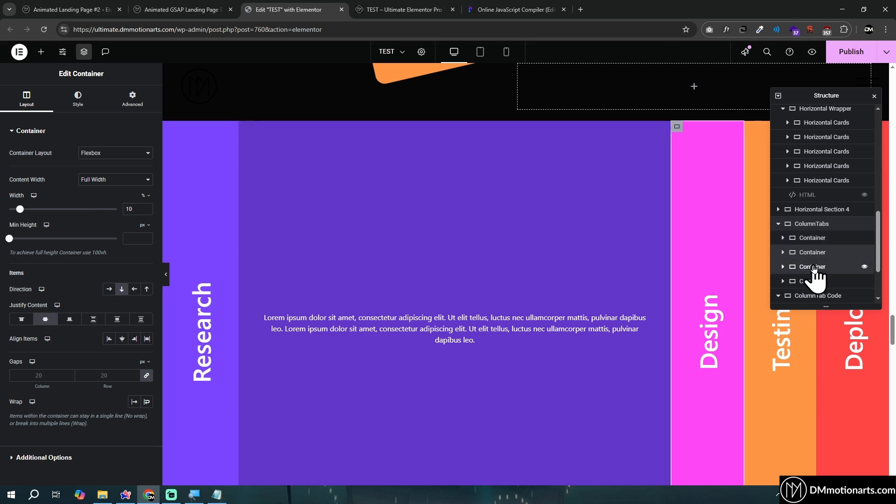
pyautogui.click(814, 238)
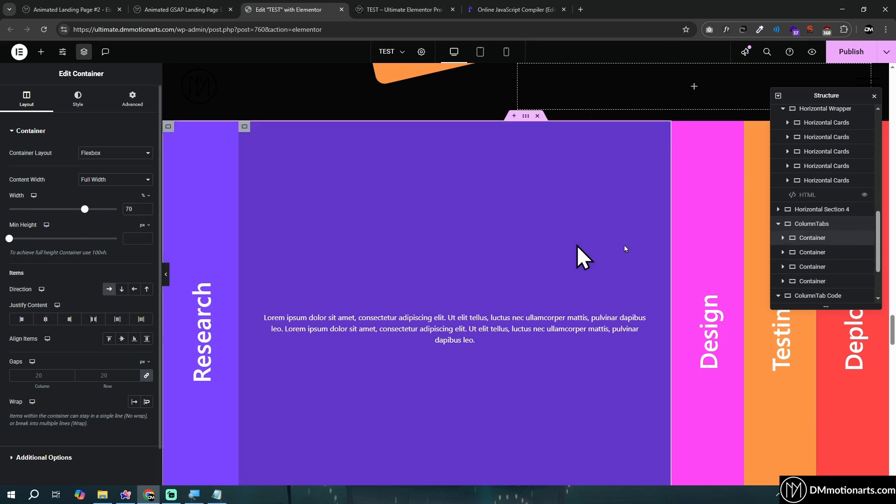
pyautogui.click(795, 252)
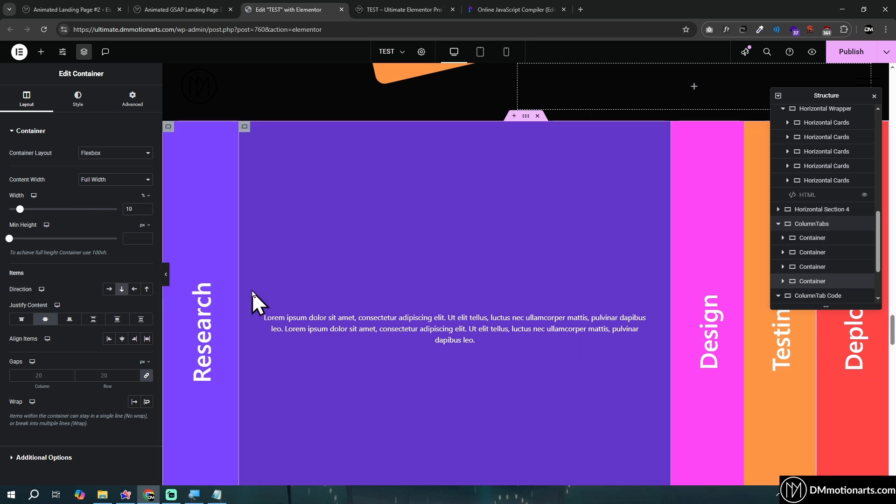
# Inspect the Research heading's content, style and advanced settings, including its CSS classes
pyautogui.click(202, 294)
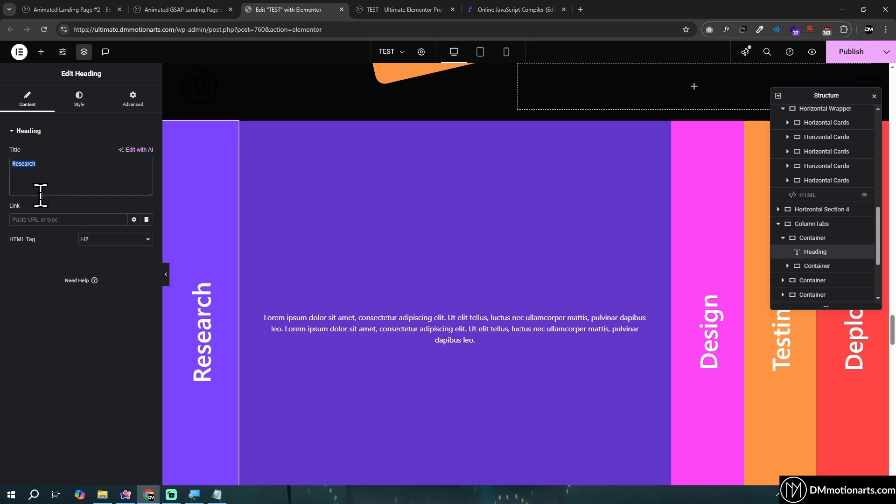
pyautogui.click(77, 106)
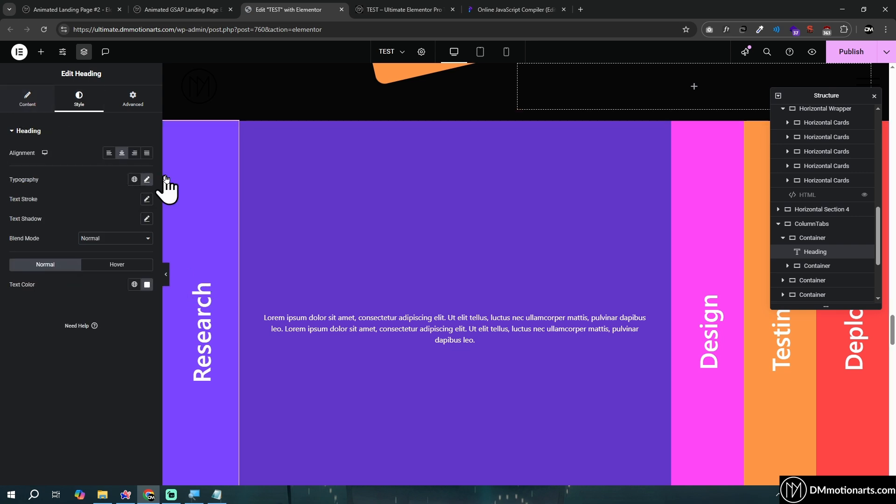
pyautogui.click(122, 93)
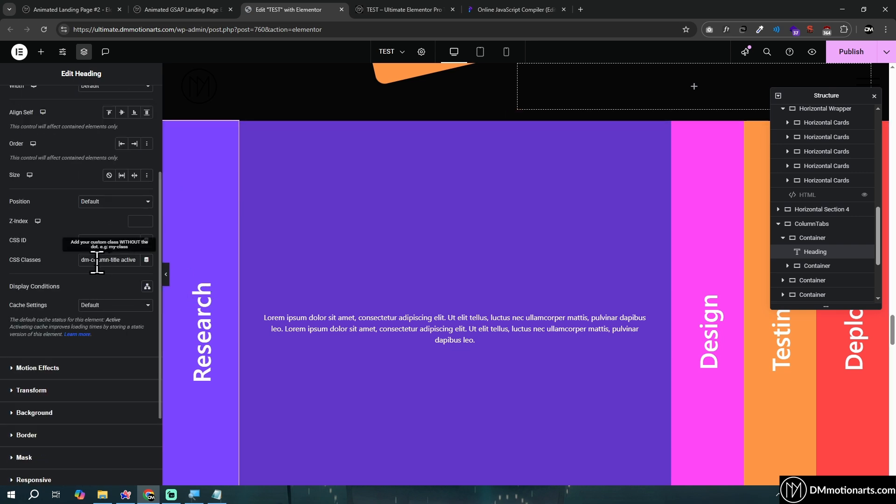
pyautogui.click(27, 99)
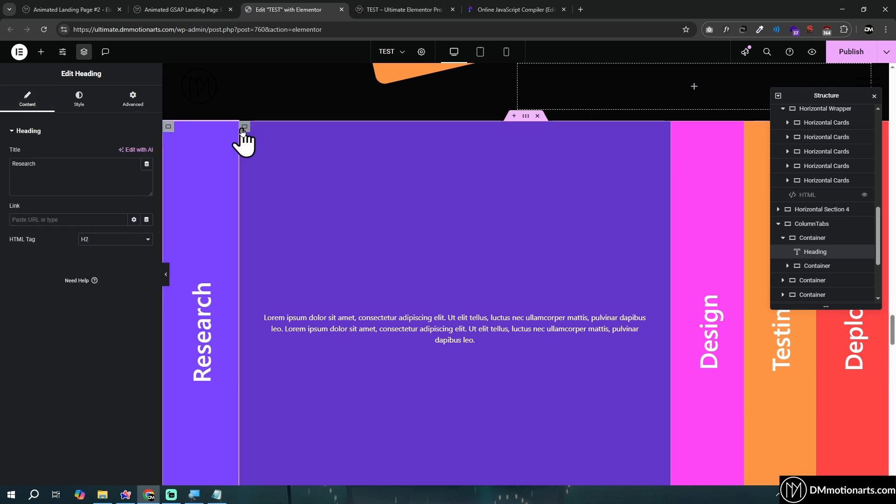
# Select the inner container of the Research column and review its layout settings, including width and minimum height
pyautogui.click(814, 238)
pyautogui.click(817, 267)
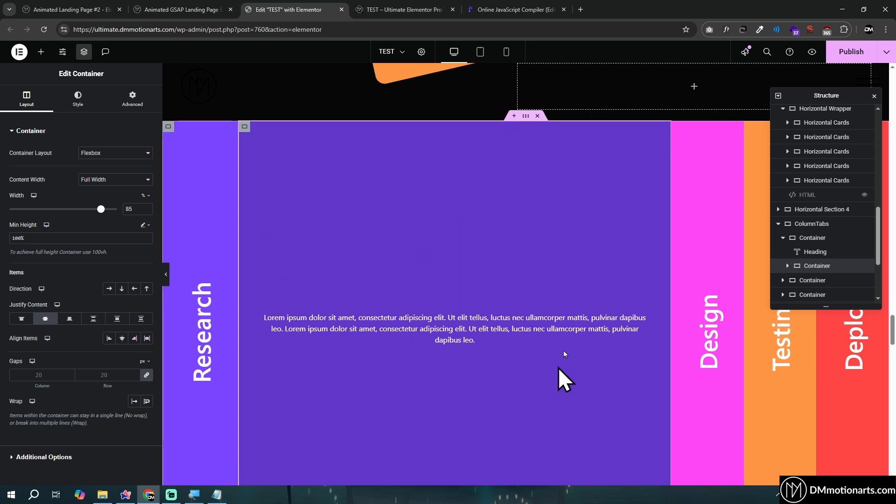
pyautogui.scroll(-1, 462, 326)
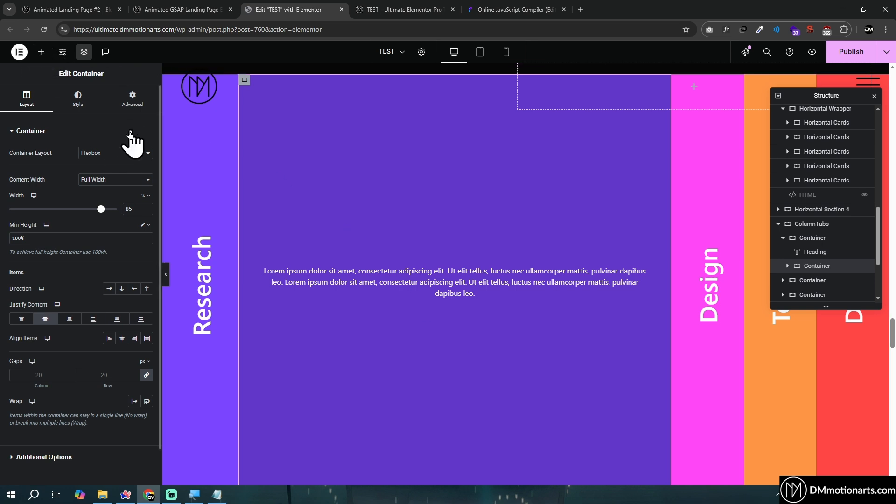
pyautogui.scroll(1, 326, 264)
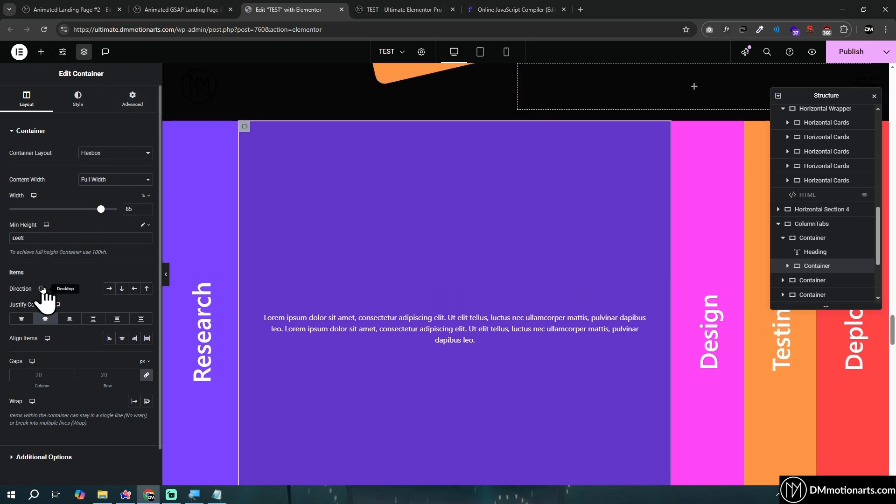
# Examine the inner container's advanced position and offset settings, and check the width of its parent column container
pyautogui.click(133, 98)
pyautogui.scroll(-4, 74, 241)
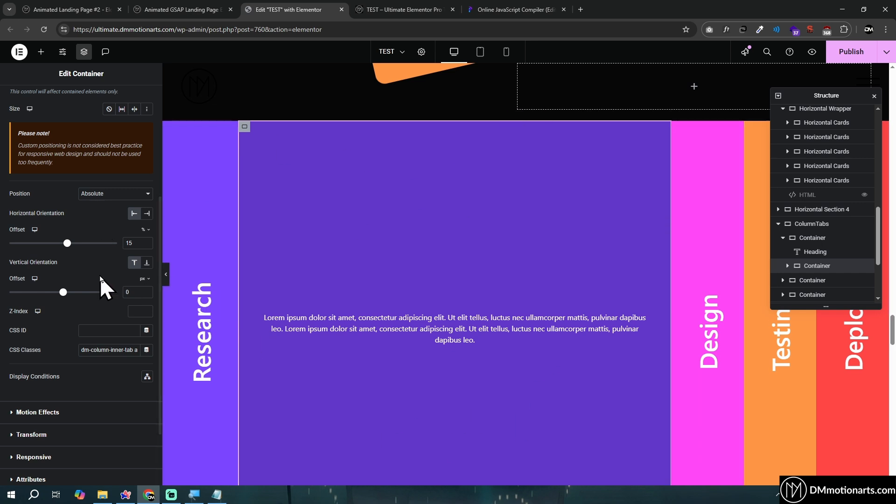
pyautogui.scroll(1, 96, 268)
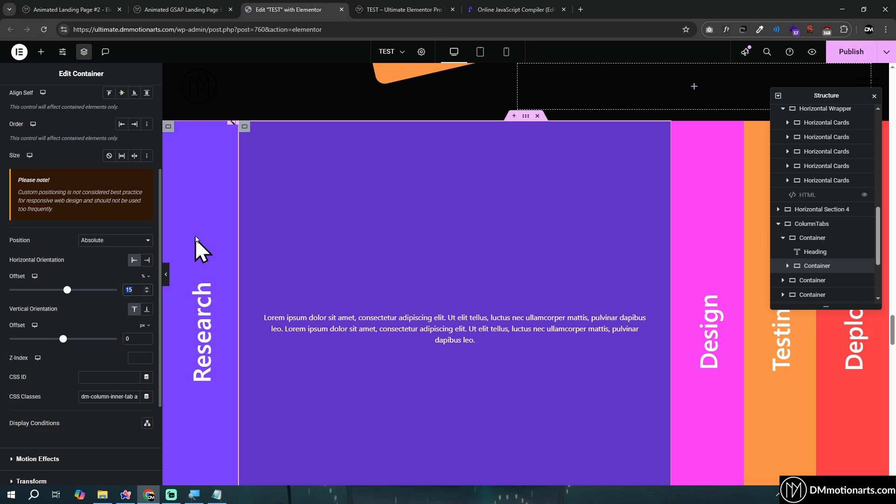
pyautogui.click(170, 128)
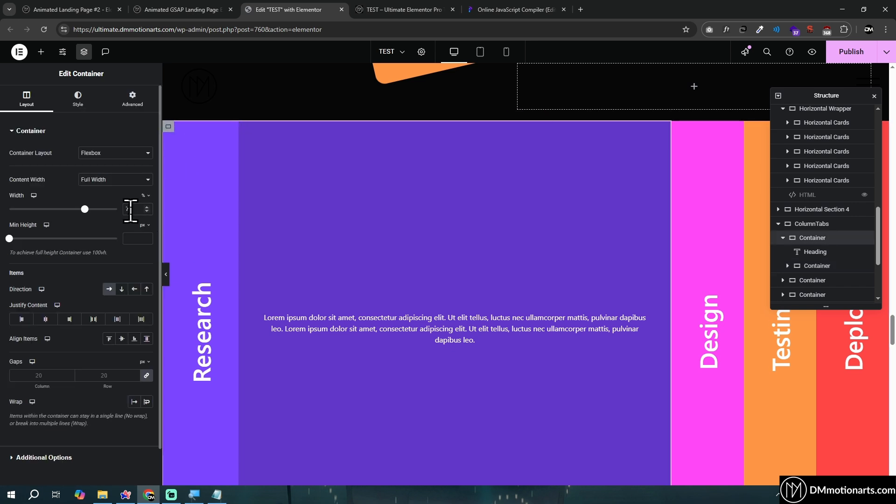
# Try horizontal offsets of 20% and 10% on the Research column's inner container, returning the offset to 15% each time
pyautogui.click(244, 127)
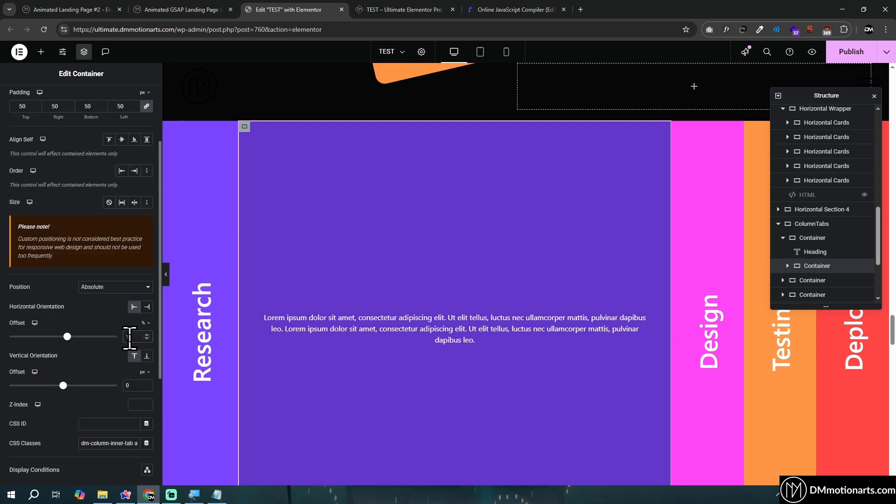
pyautogui.write('20')
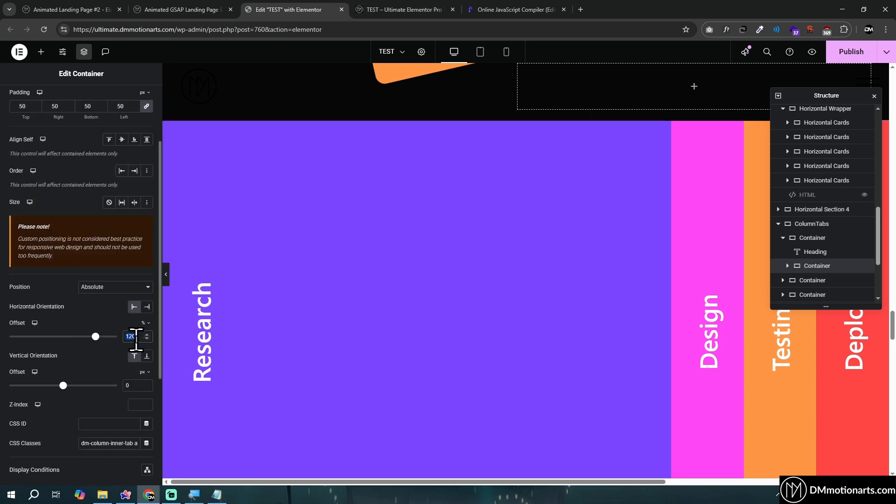
pyautogui.write('20')
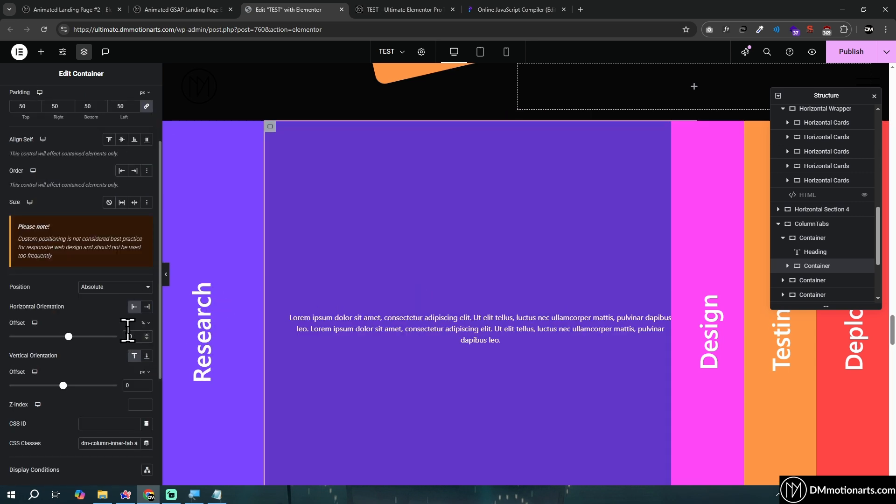
pyautogui.write('15')
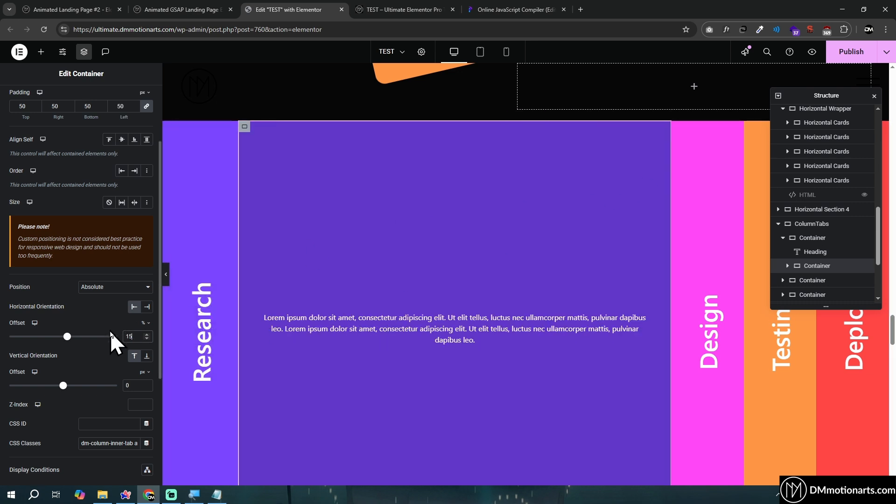
pyautogui.press('BackSpace')
pyautogui.write('0')
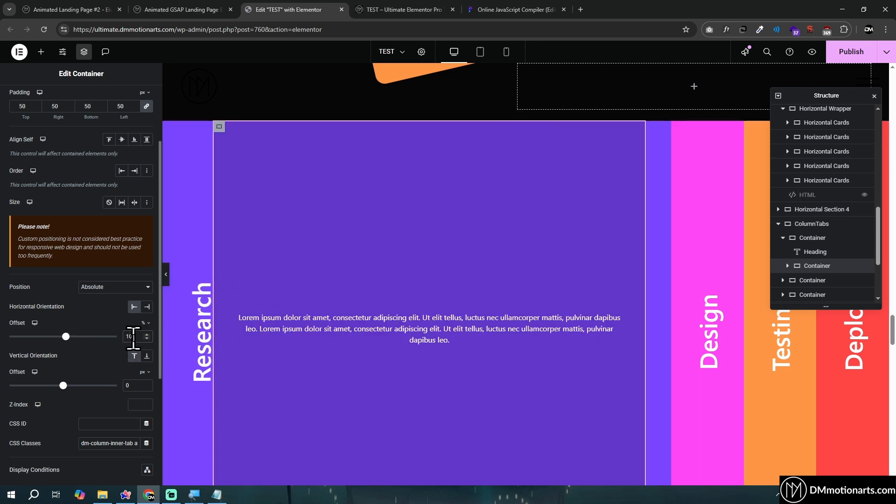
pyautogui.press('BackSpace')
pyautogui.write('5')
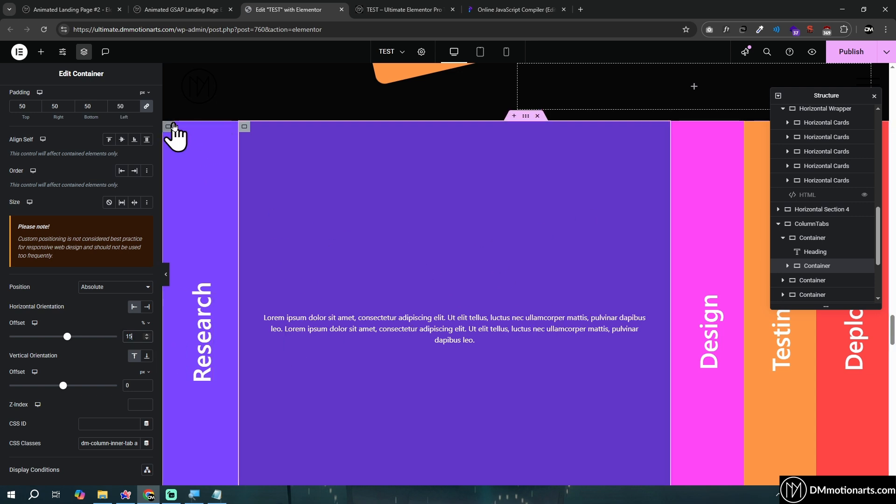
# Select the Research heading and open the HTML widget under ColumnTab Code to view its CSS
pyautogui.click(230, 126)
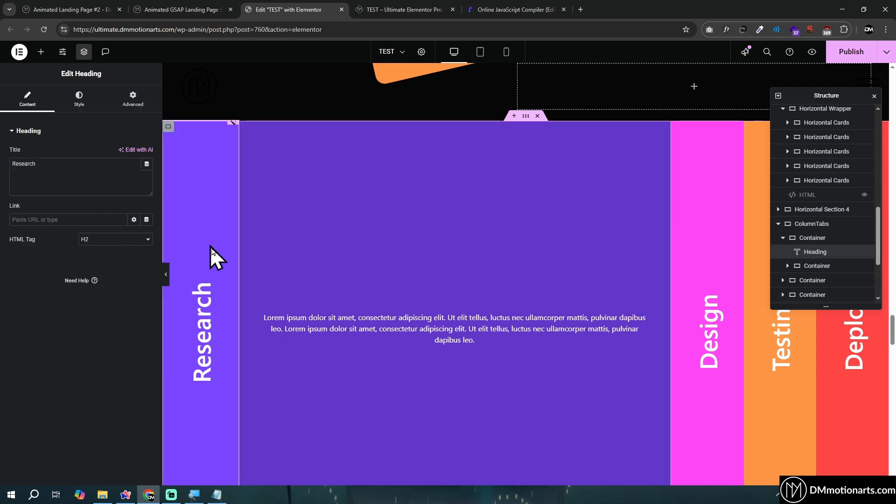
pyautogui.scroll(-1, 793, 260)
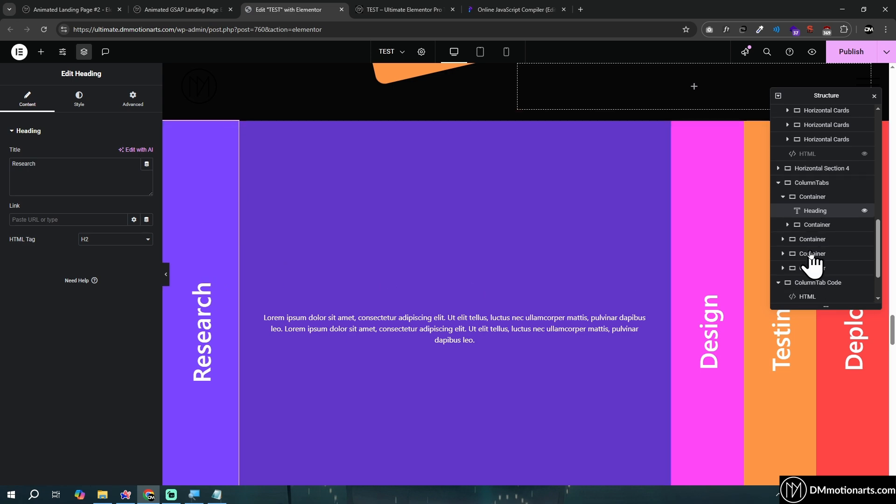
pyautogui.click(811, 294)
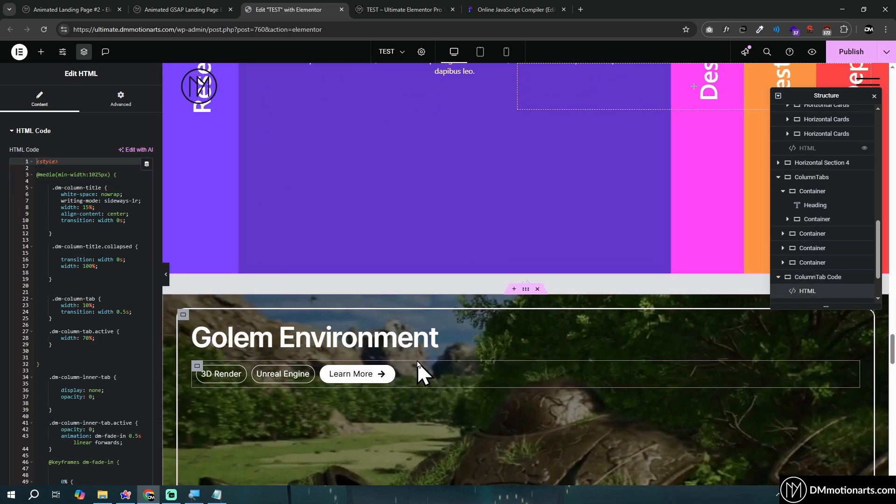
pyautogui.scroll(4, 418, 362)
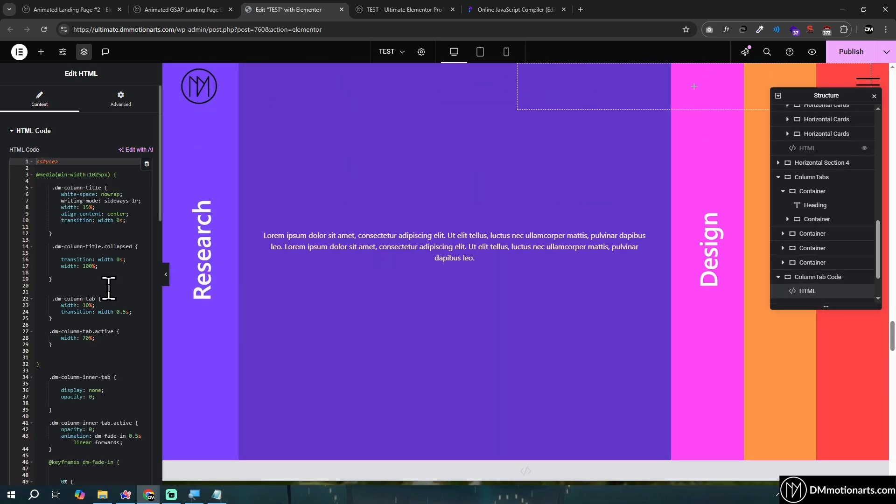
pyautogui.scroll(2, 212, 253)
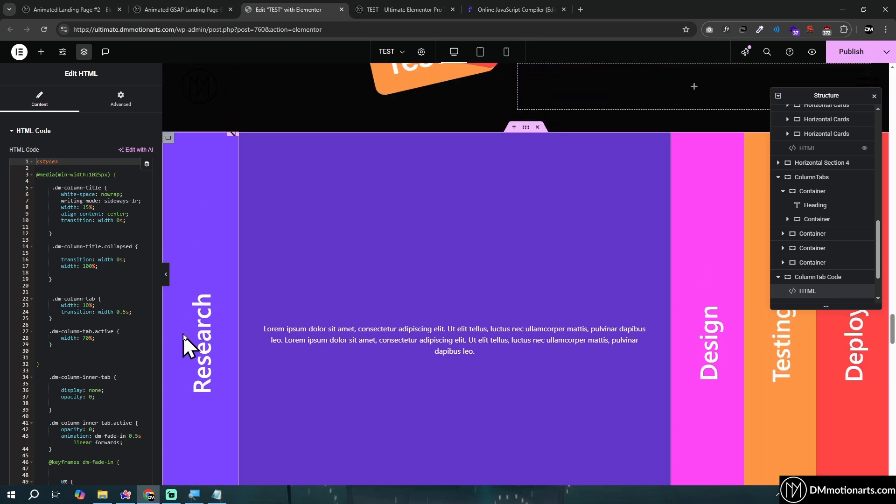
# Check the CSS classes in the Research heading's advanced settings
pyautogui.click(233, 136)
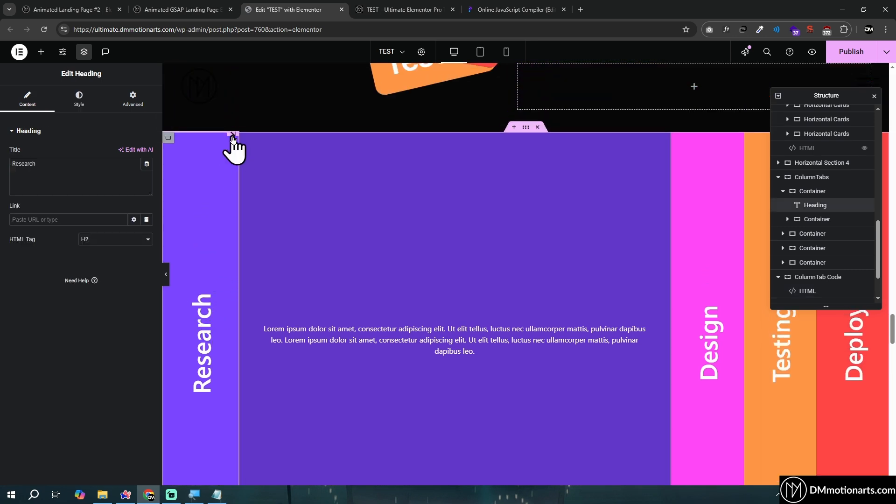
pyautogui.click(131, 102)
pyautogui.scroll(-1, 68, 264)
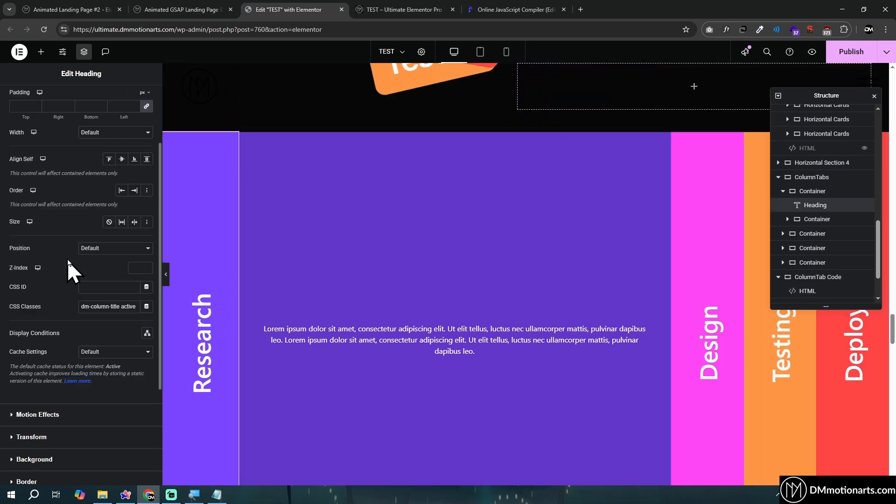
# Reopen the ColumnTab Code HTML widget and highlight the .dm-column-title selector and its width: 15% rule
pyautogui.click(809, 293)
pyautogui.moveTo(52, 188); pyautogui.dragTo(108, 188)
pyautogui.scroll(4, 302, 271)
pyautogui.moveTo(60, 207); pyautogui.dragTo(94, 208)
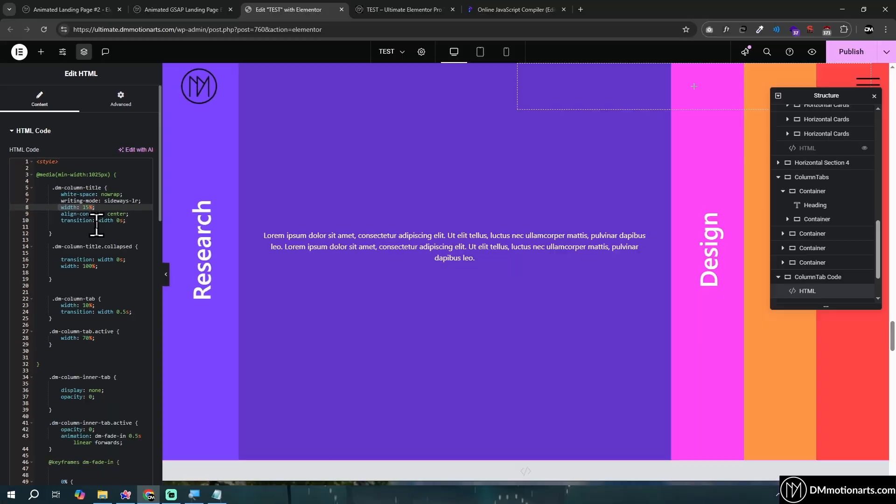
pyautogui.scroll(2, 411, 150)
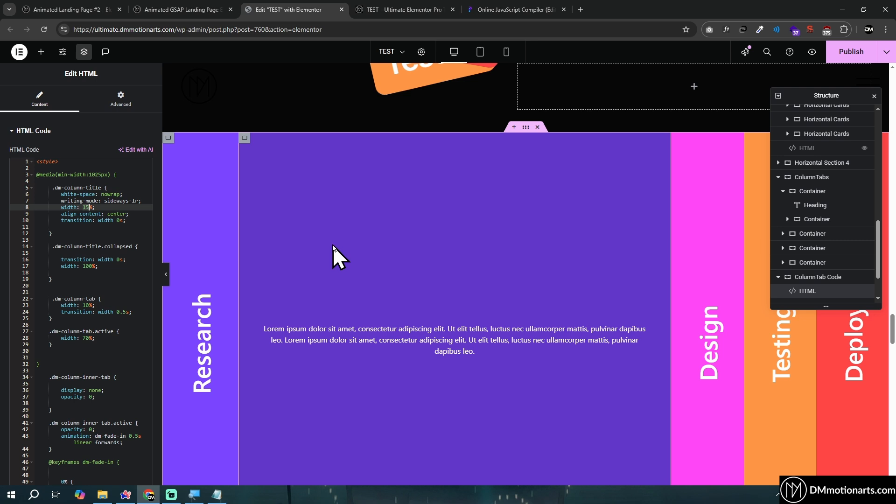
# Highlight the .dm-column-tab rule with its width: 10% and 0.5s transition in the ColumnTab Code CSS
pyautogui.scroll(-1, 332, 245)
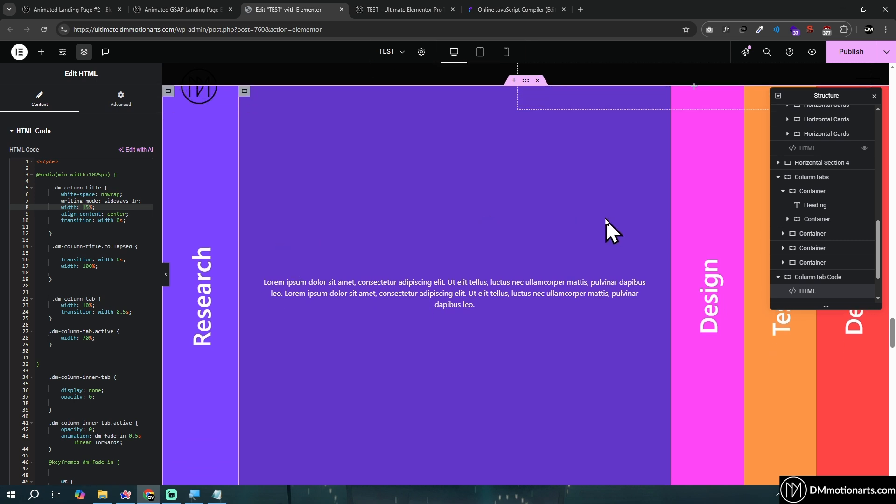
pyautogui.moveTo(50, 298); pyautogui.dragTo(102, 317)
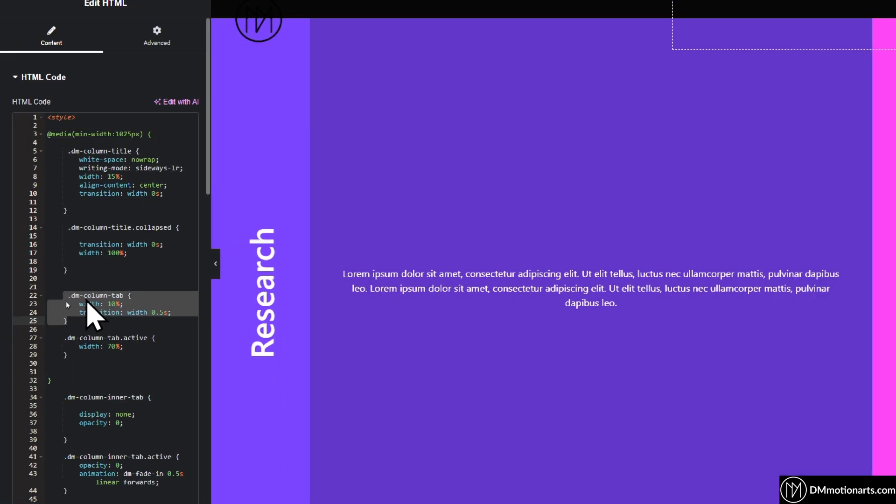
pyautogui.click(66, 300)
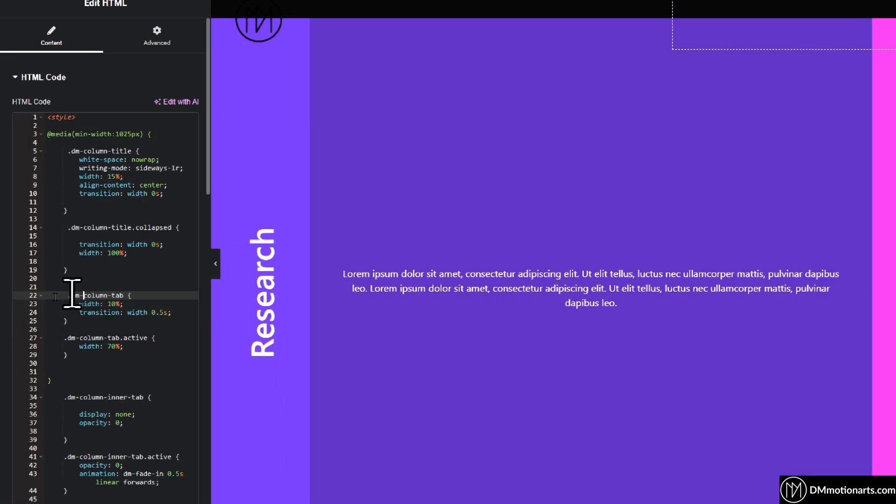
pyautogui.moveTo(76, 299); pyautogui.dragTo(135, 305)
pyautogui.hotkey('ctrl', 'z')
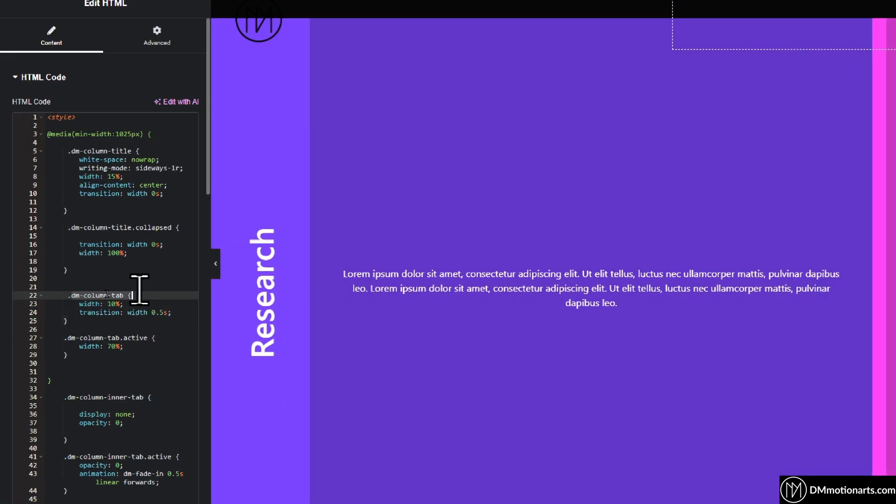
pyautogui.click(140, 286)
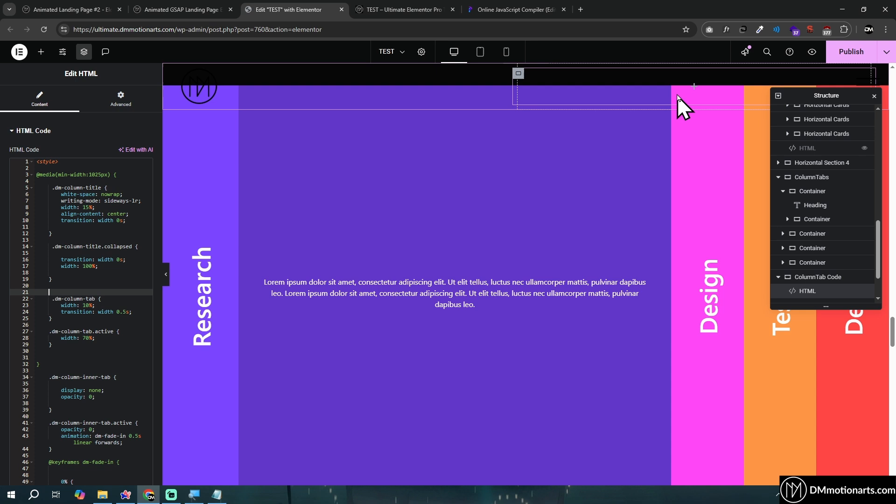
# Select the Design, Testing and Research column containers in turn to preview how each one expands
pyautogui.scroll(1, 696, 217)
pyautogui.click(677, 139)
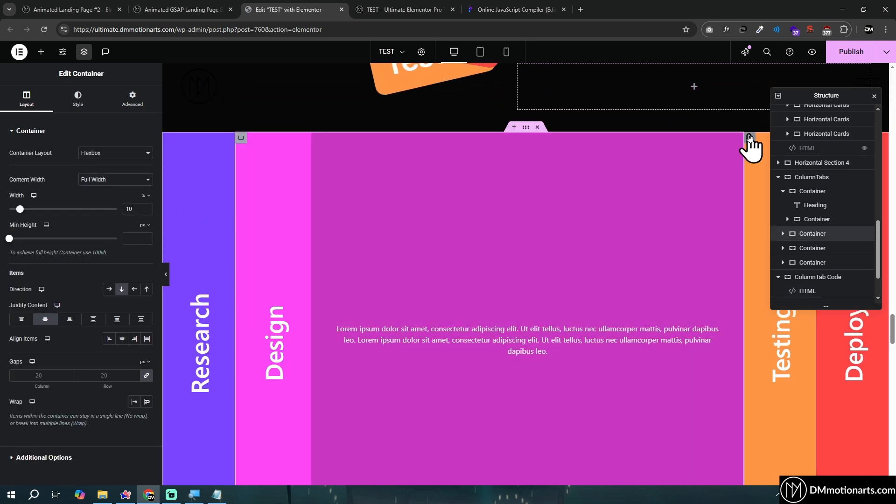
pyautogui.click(749, 138)
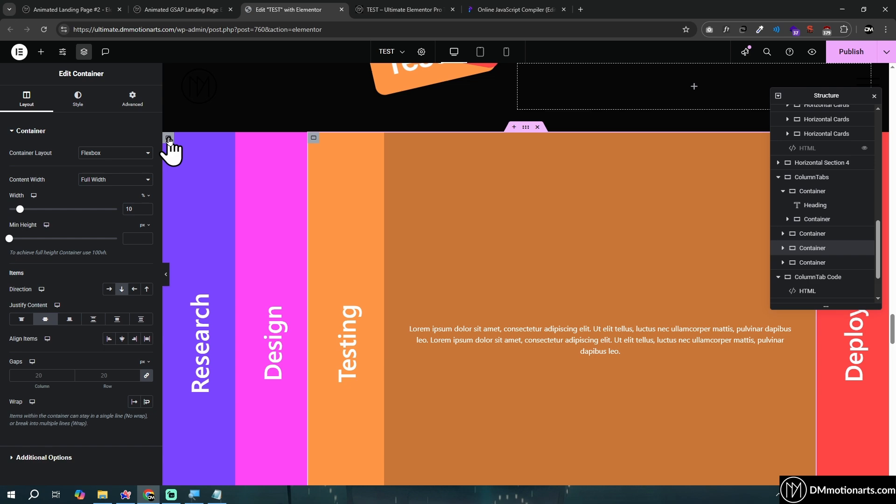
pyautogui.click(168, 138)
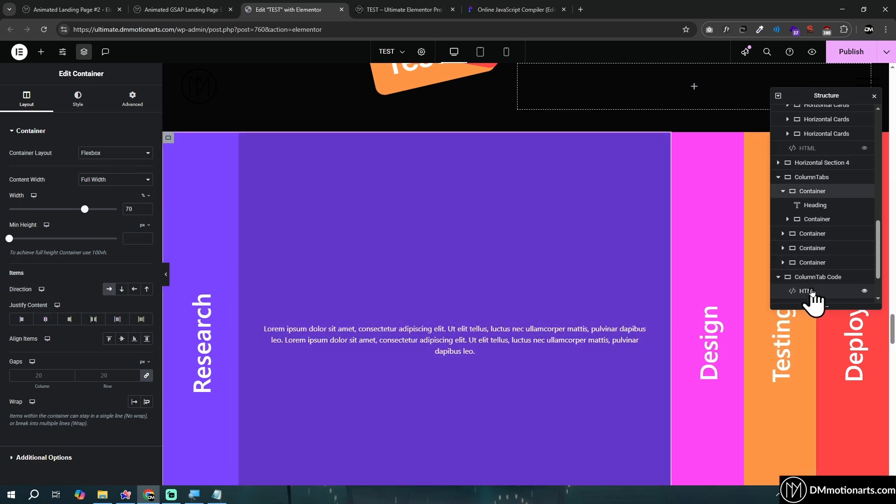
# Reopen the ColumnTab Code HTML widget and point out the width: 70% line of the .dm-column-tab.active rule
pyautogui.click(812, 292)
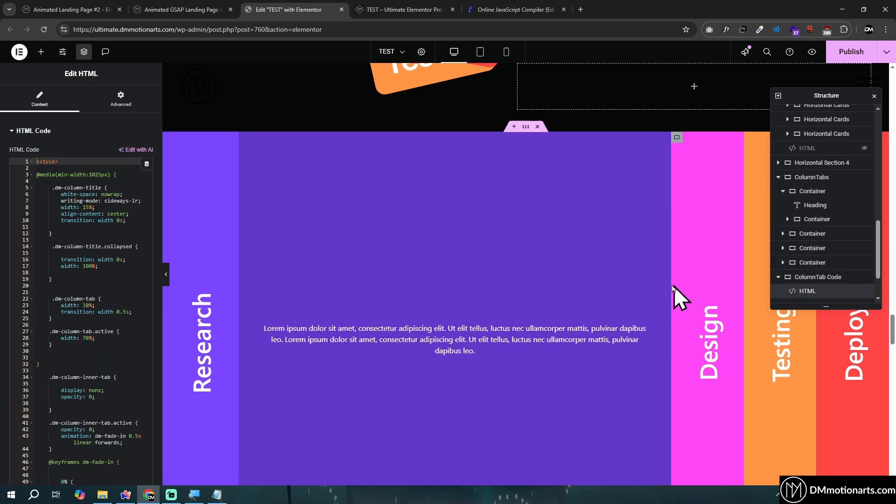
pyautogui.scroll(-5, 282, 275)
pyautogui.scroll(4, 255, 275)
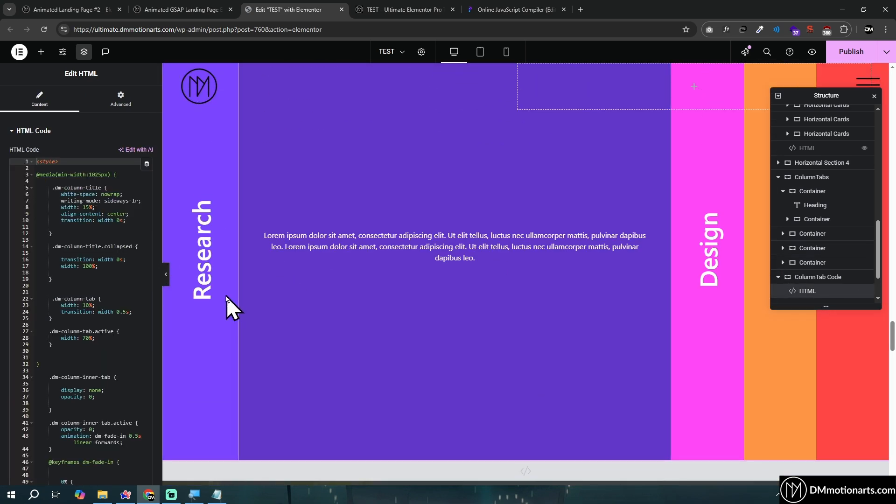
pyautogui.click(117, 337)
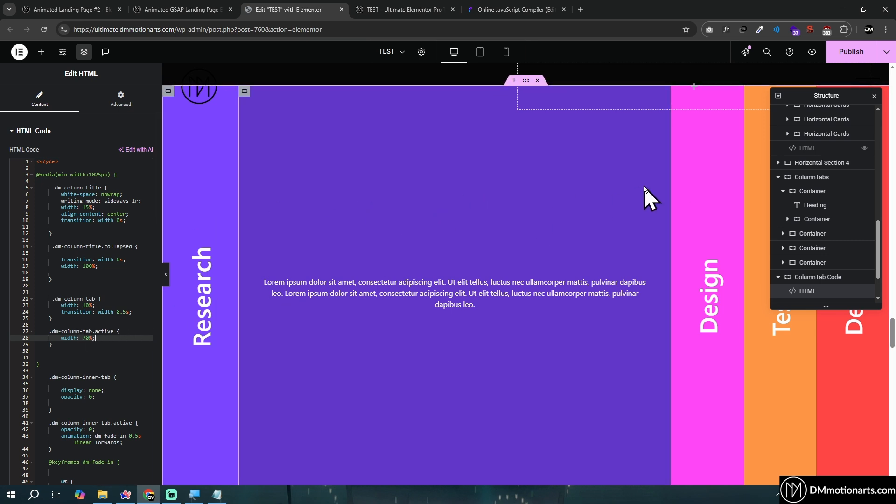
# Set the Research column container's flex size to Grow and its layout width to 700%
pyautogui.scroll(1, 420, 201)
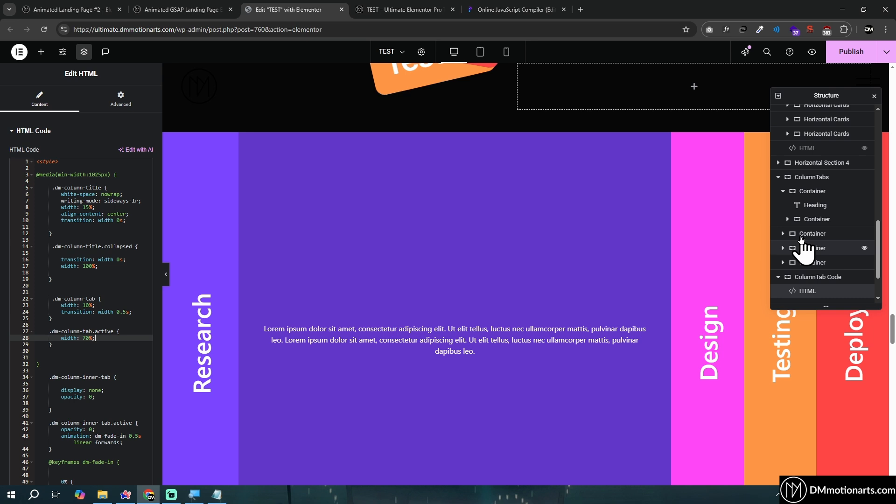
pyautogui.click(169, 138)
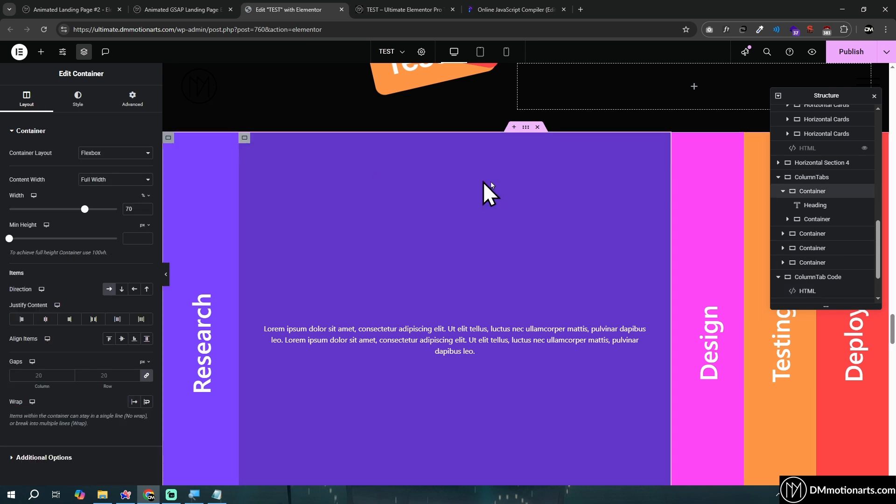
pyautogui.click(132, 98)
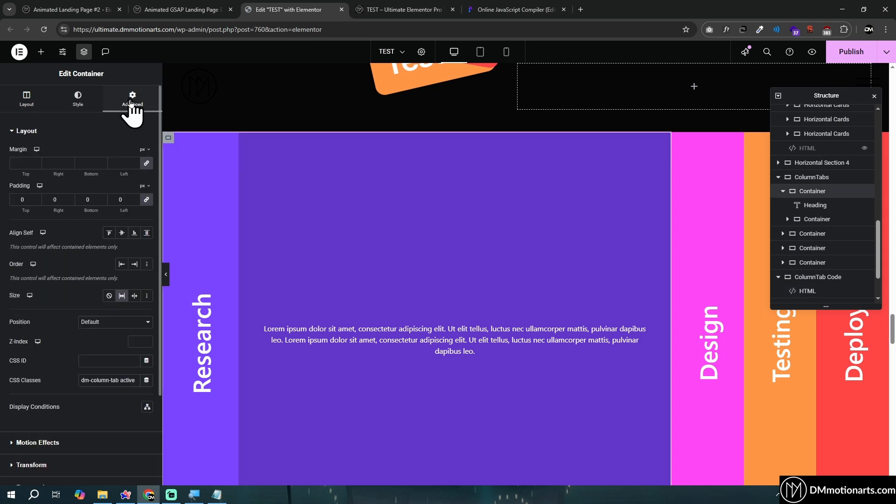
pyautogui.click(121, 296)
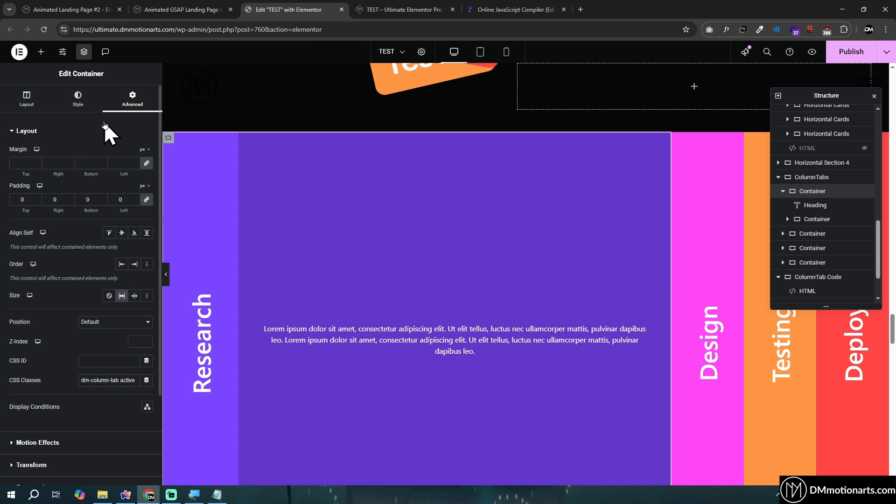
pyautogui.click(32, 120)
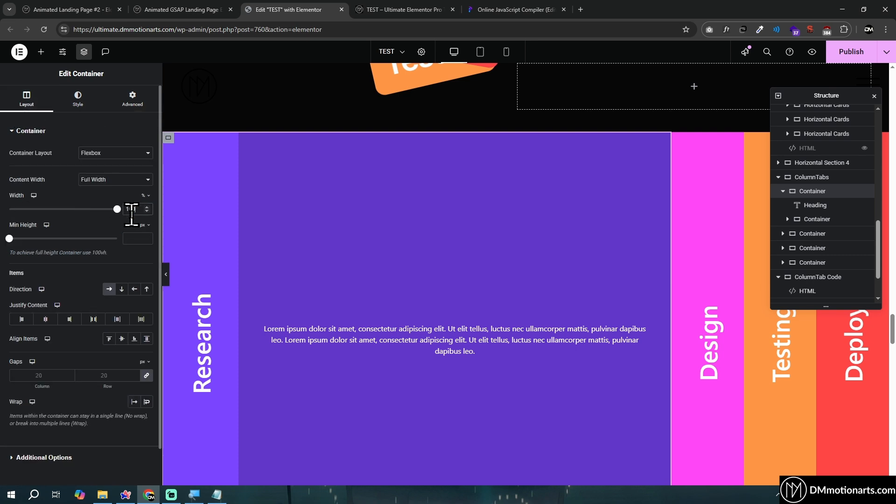
pyautogui.write('700')
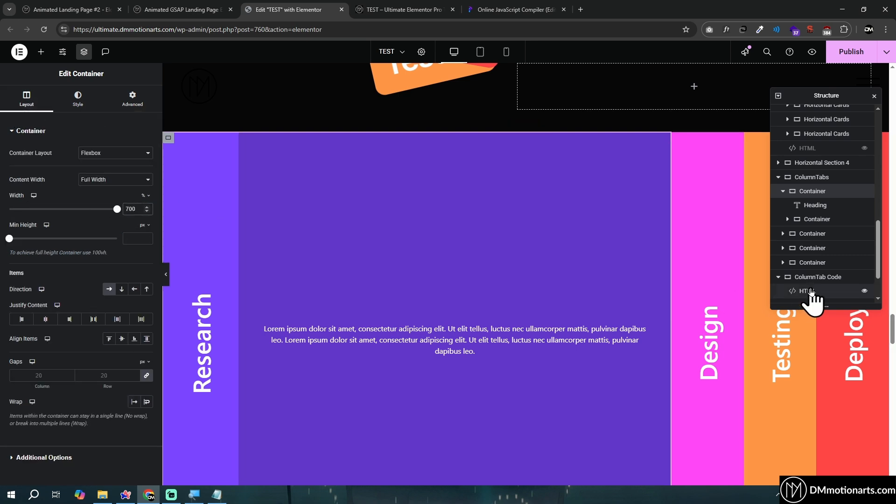
# In the ColumnTab Code HTML widget, try .dm-column-tab.active widths of 100% and 80%, returning the width to 70%
pyautogui.click(811, 291)
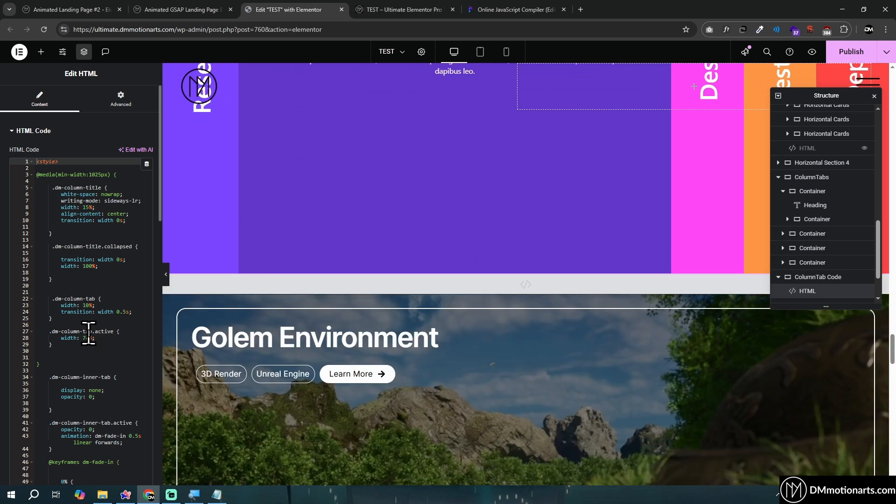
pyautogui.click(89, 337)
pyautogui.scroll(5, 329, 289)
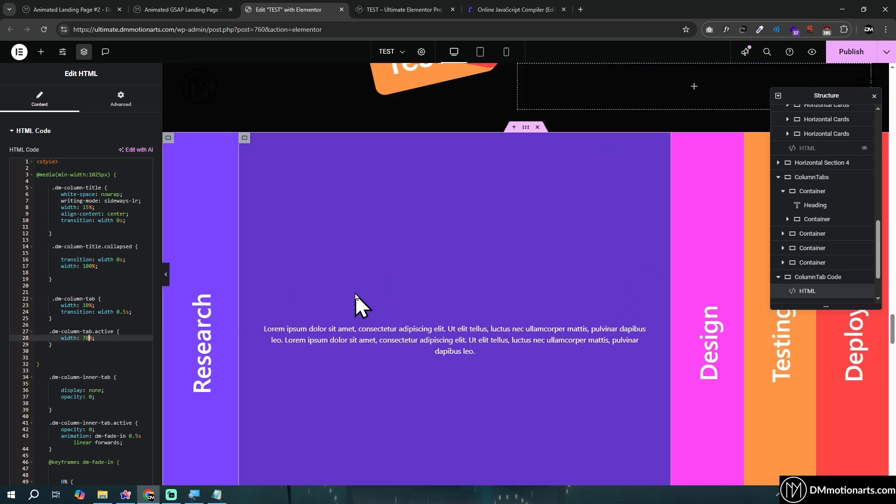
pyautogui.press('BackSpace')
pyautogui.write('10')
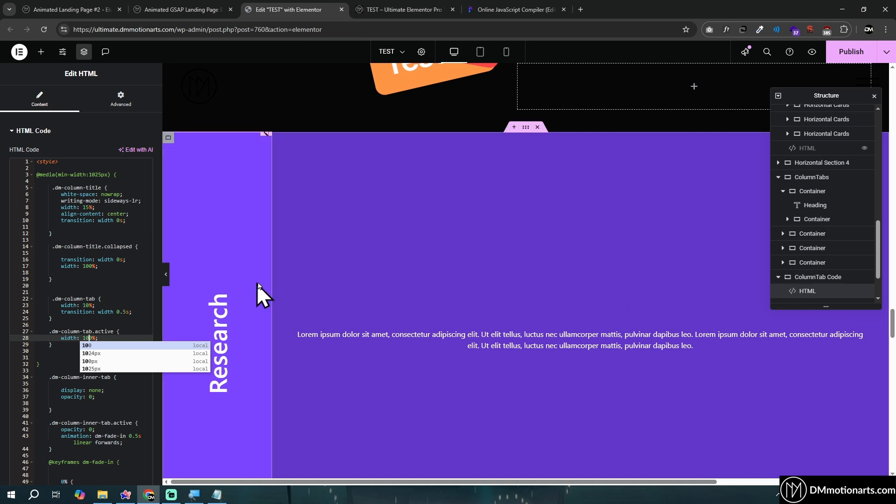
pyautogui.press('BackSpace')
pyautogui.press('BackSpace')
pyautogui.write('8')
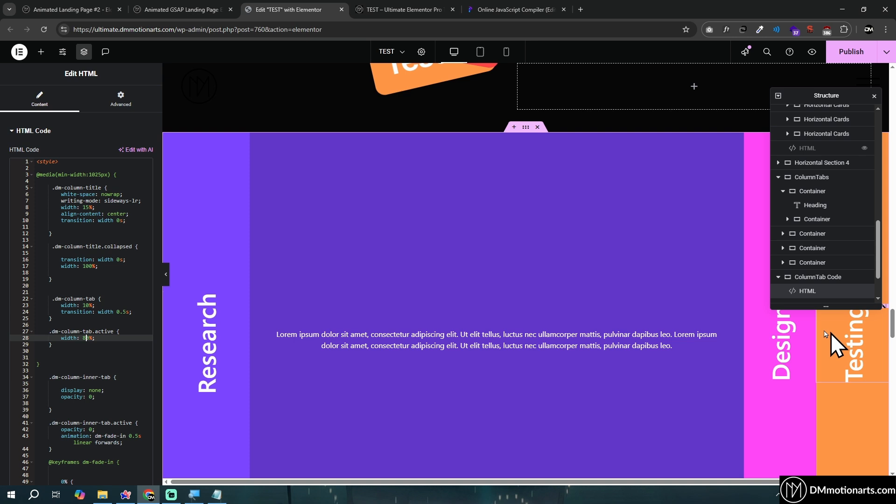
pyautogui.press('BackSpace')
pyautogui.write('7')
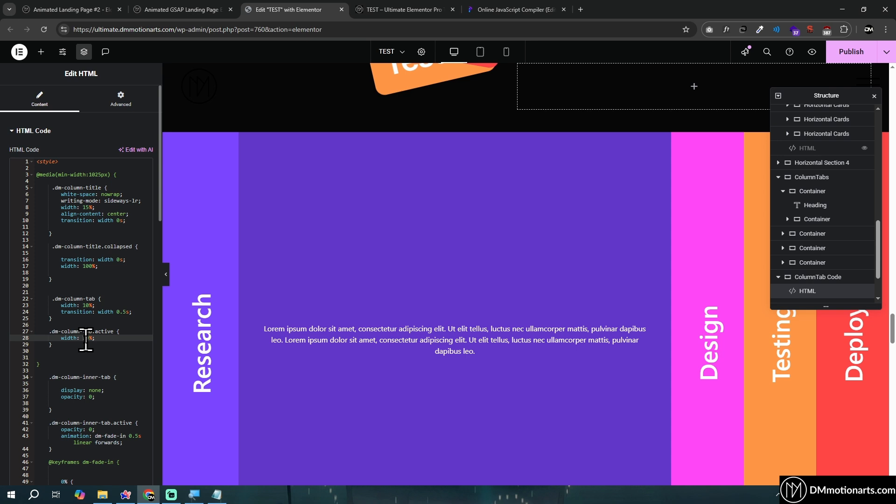
# Point out the .dm-column-tab width rule, move the Structure panel clear of the columns and duplicate the Deploy column container
pyautogui.click(56, 307)
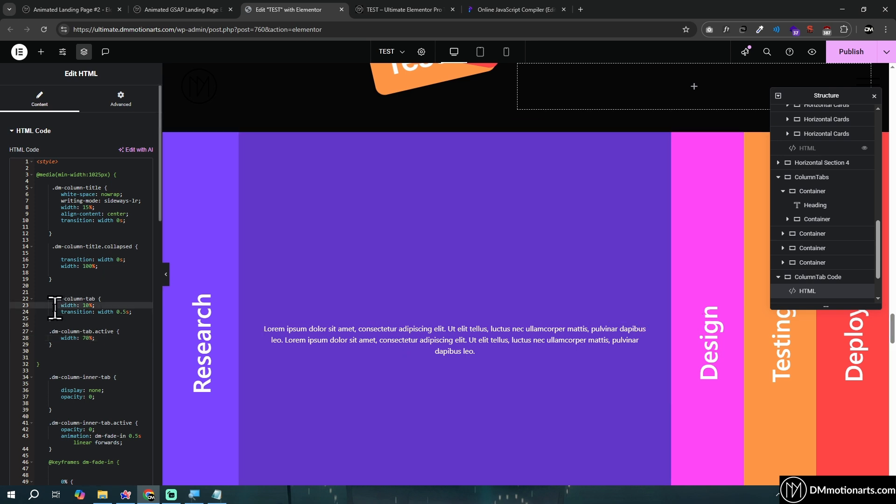
pyautogui.click(105, 304)
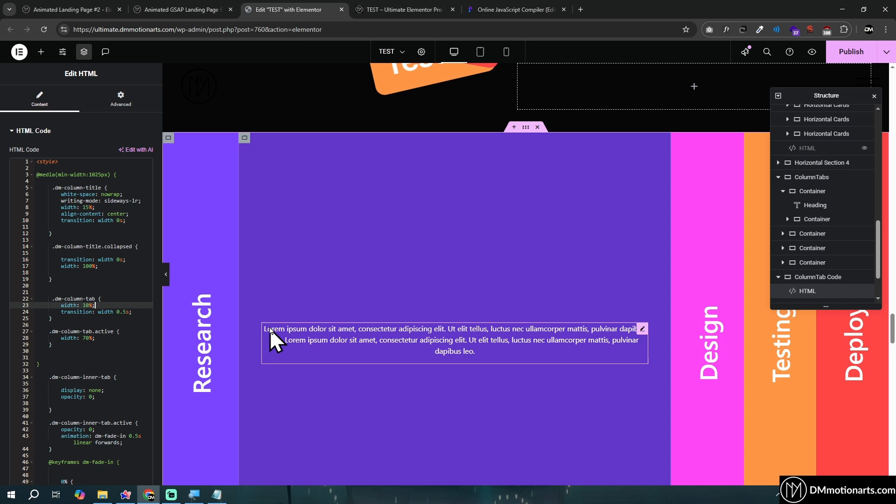
pyautogui.moveTo(799, 95); pyautogui.dragTo(520, 163)
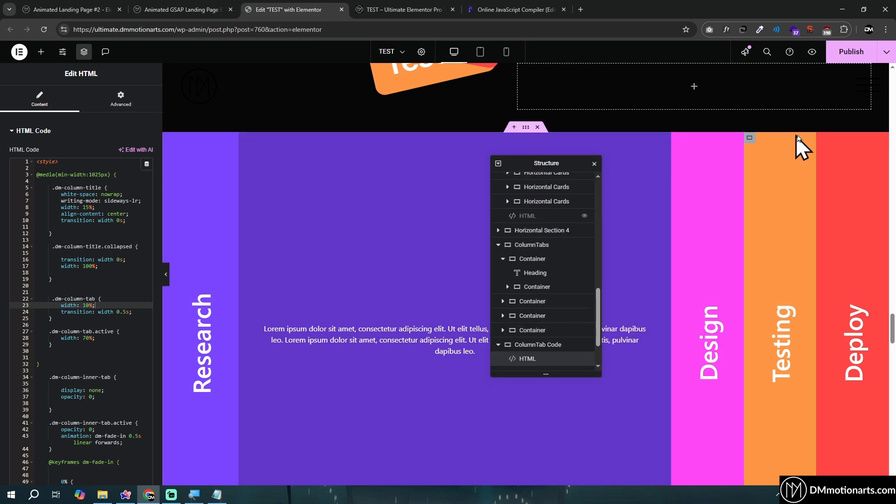
pyautogui.rightClick(827, 148)
pyautogui.click(824, 162)
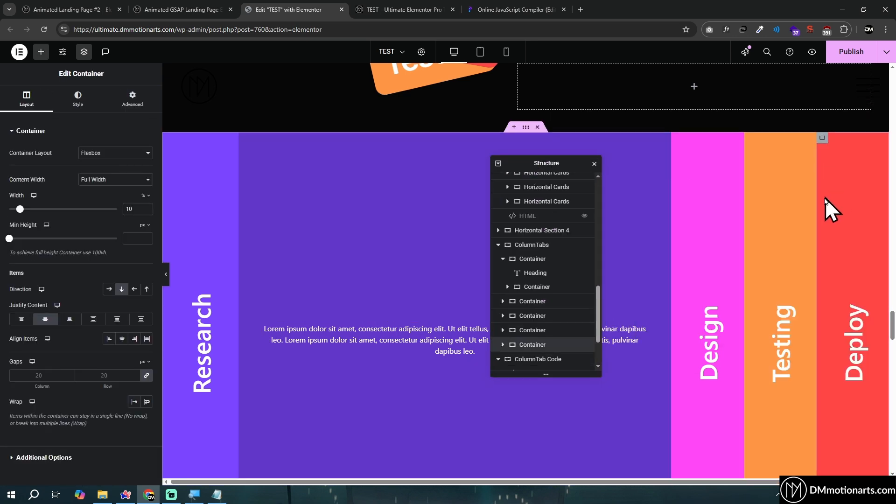
# Reopen the ColumnTab Code HTML widget and set the .dm-column-tab.active width to 60%
pyautogui.scroll(-3, 537, 329)
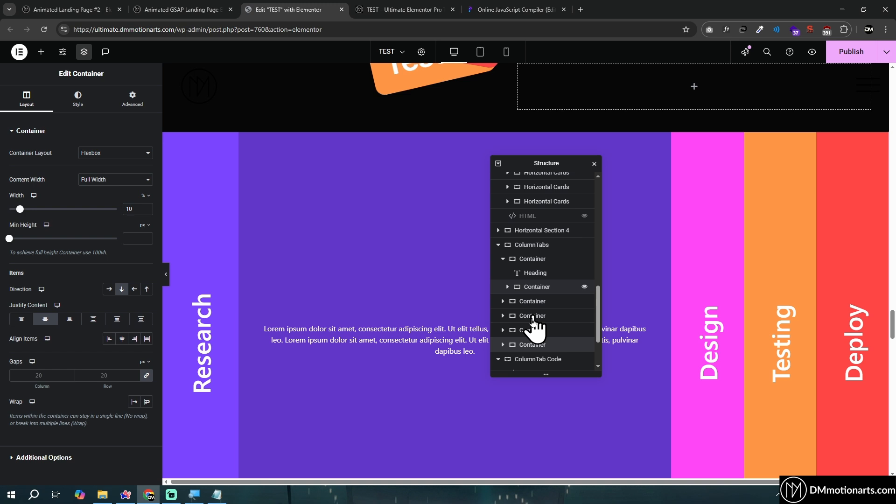
pyautogui.click(526, 306)
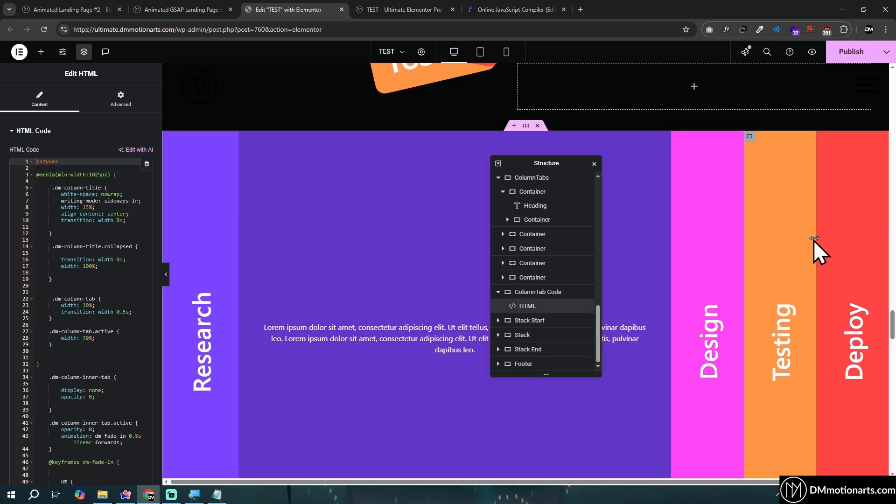
pyautogui.scroll(-5, 863, 233)
pyautogui.scroll(3, 794, 210)
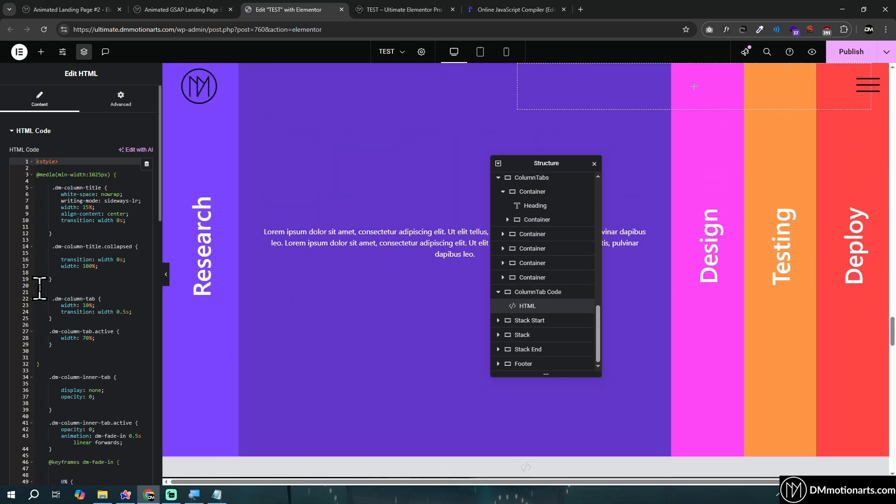
pyautogui.click(87, 337)
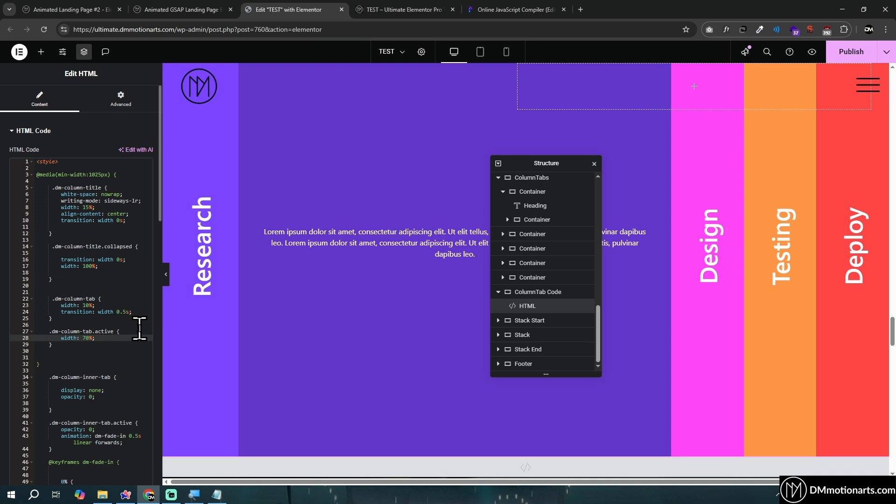
pyautogui.press('BackSpace')
pyautogui.write('6')
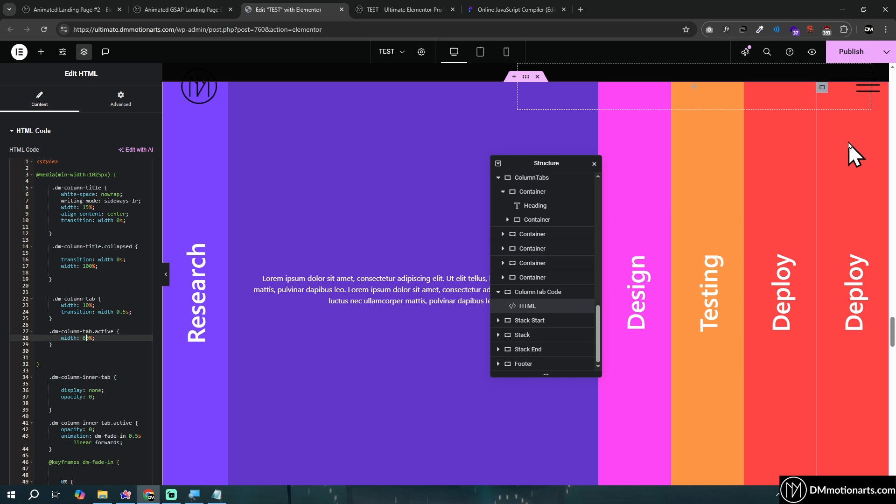
pyautogui.click(102, 338)
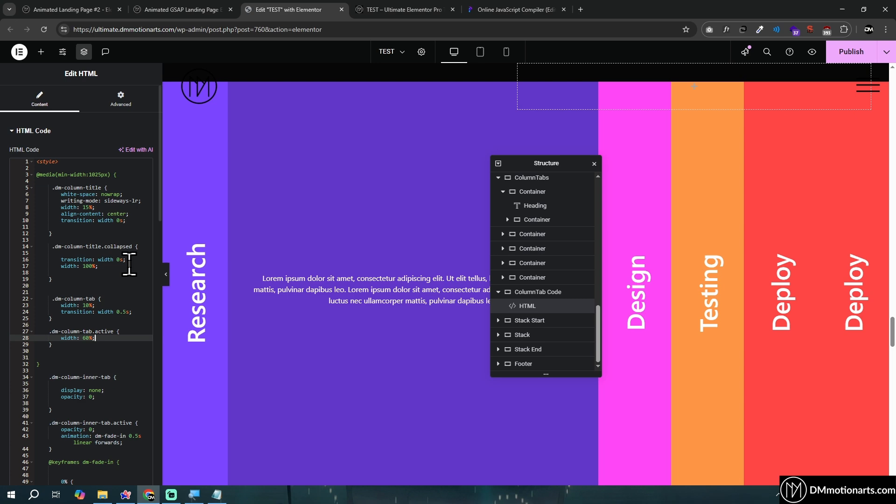
# Switch to the live TEST page and preview the Research and Design columns expanding in the ColumnTabs section
pyautogui.scroll(-5, 121, 244)
pyautogui.click(427, 9)
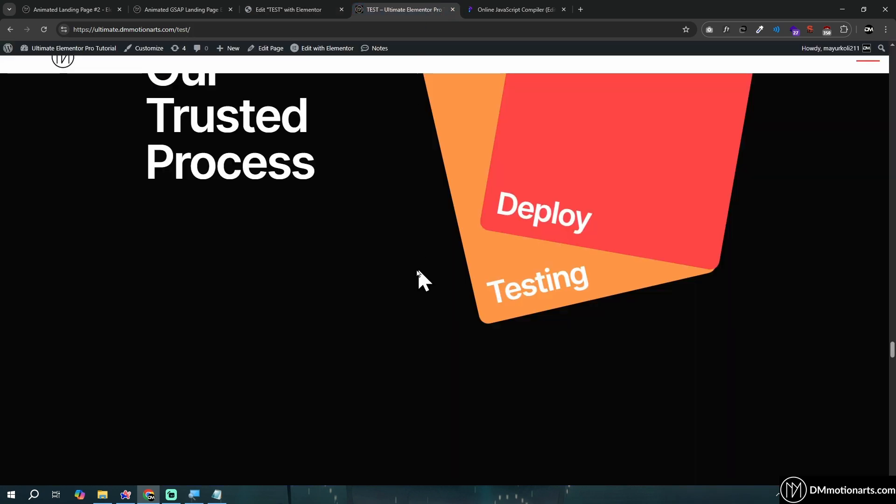
pyautogui.scroll(3, 410, 290)
pyautogui.scroll(-5, 404, 298)
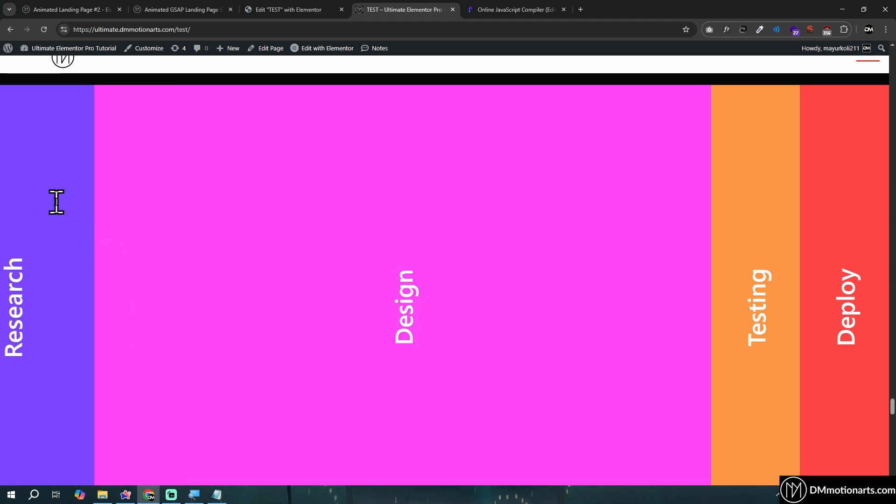
pyautogui.moveTo(56, 201)
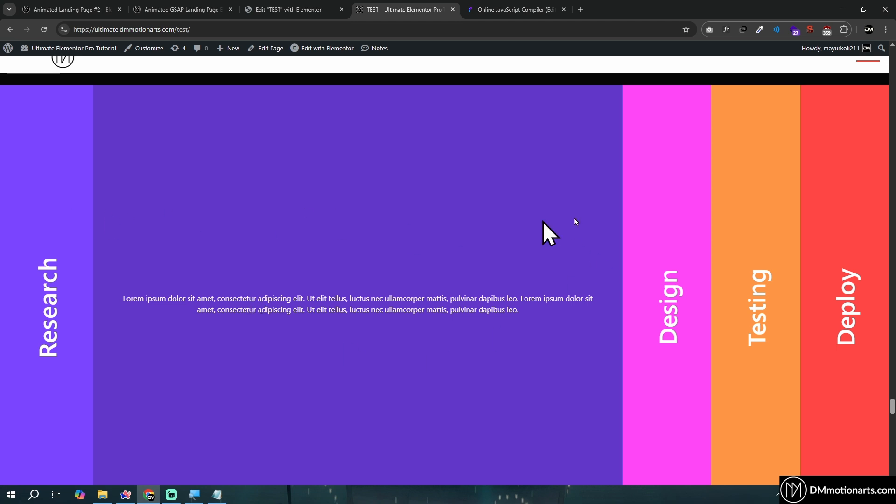
pyautogui.moveTo(639, 229)
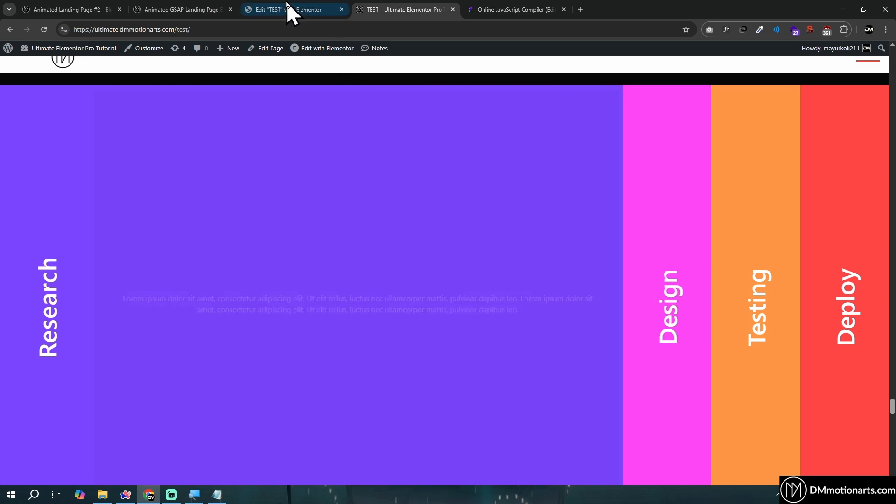
# Return to the Elementor editor and highlight the CSS from .dm-column-inner-tab.active through the dm-fade-in keyframes in the ColumnTab Code HTML widget
pyautogui.click(286, 9)
pyautogui.scroll(-2, 104, 329)
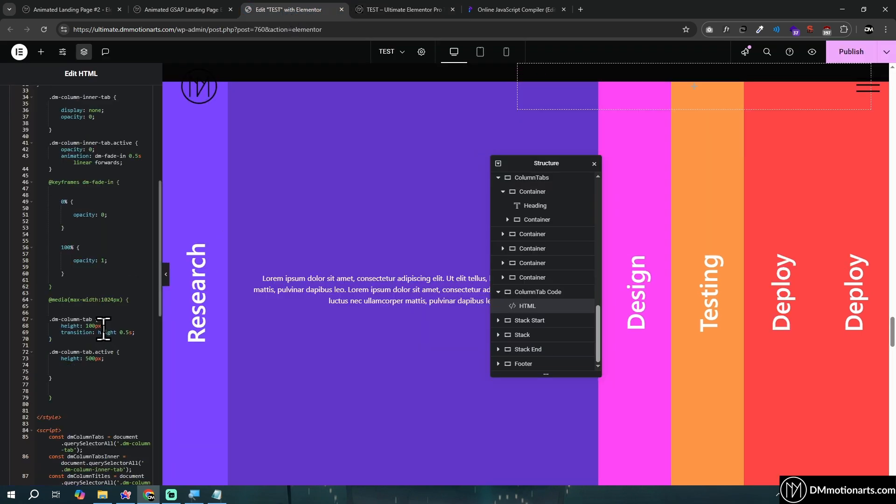
pyautogui.scroll(2, 91, 353)
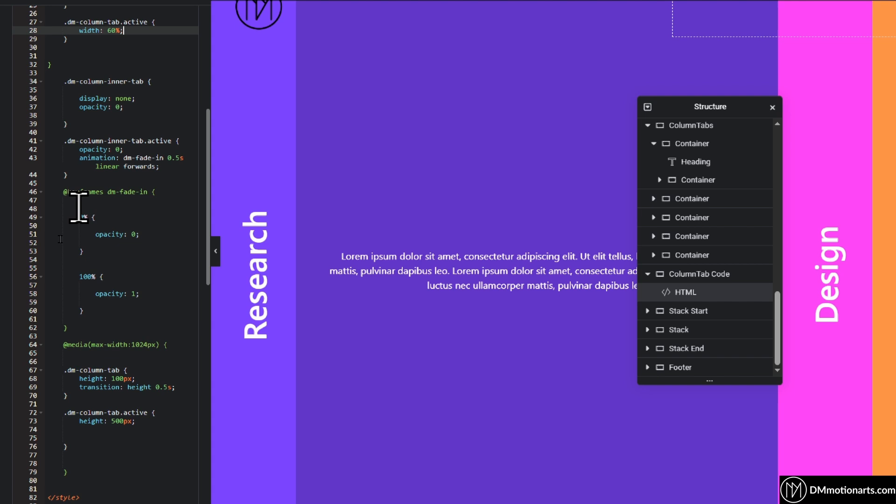
pyautogui.moveTo(55, 137); pyautogui.dragTo(196, 324)
pyautogui.click(184, 323)
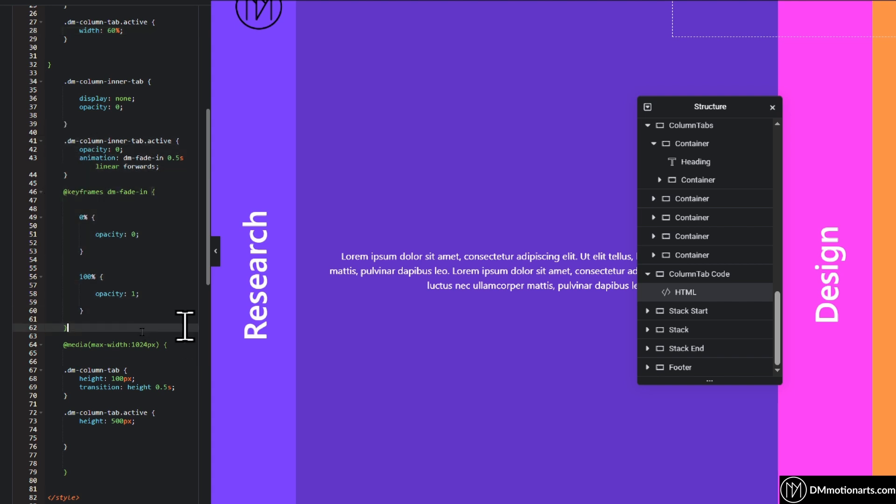
pyautogui.click(169, 235)
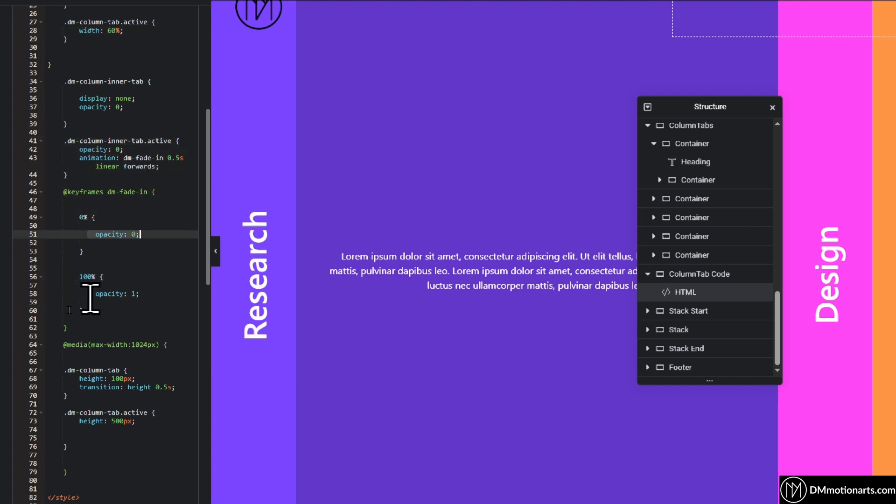
pyautogui.click(169, 294)
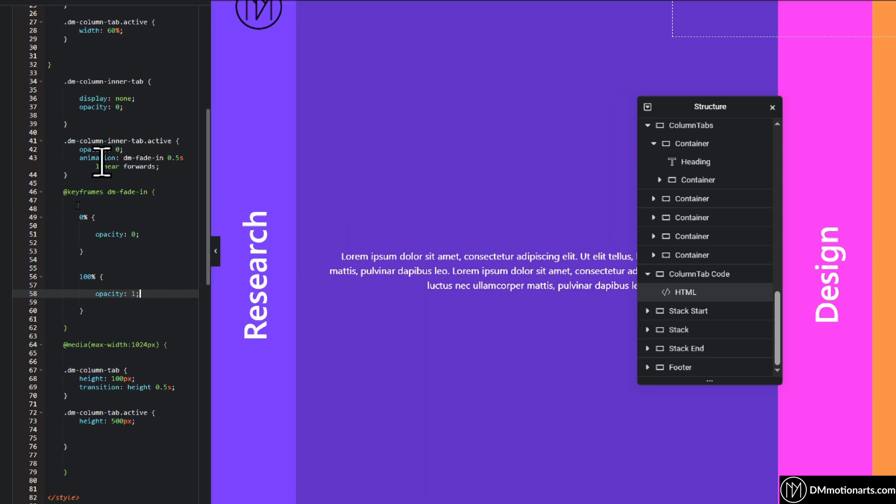
pyautogui.click(170, 158)
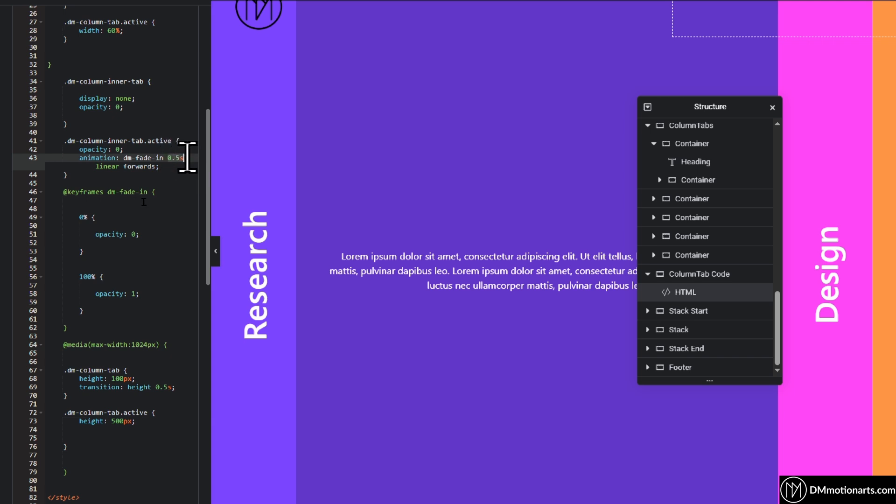
pyautogui.moveTo(59, 192); pyautogui.dragTo(178, 338)
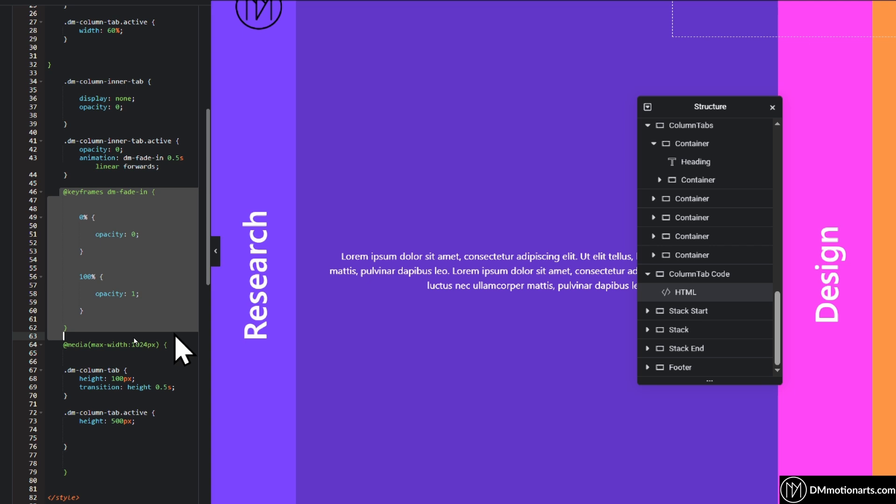
pyautogui.click(174, 334)
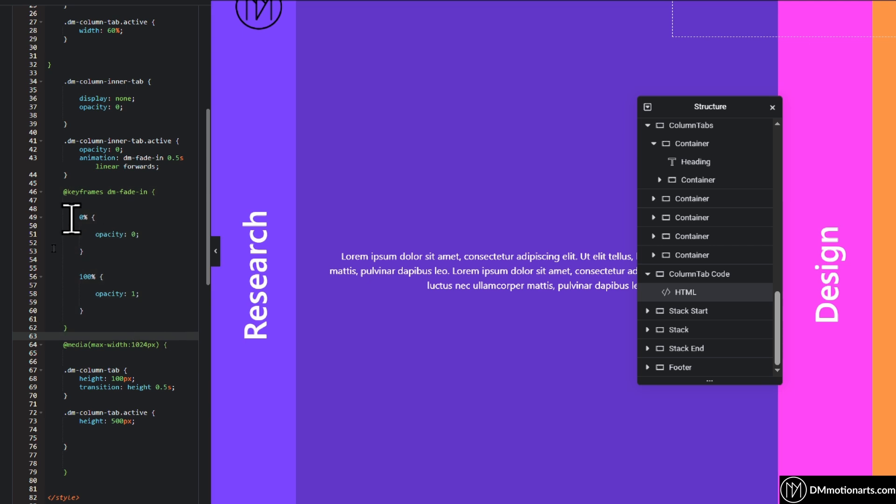
pyautogui.moveTo(71, 217); pyautogui.dragTo(154, 324)
pyautogui.click(154, 327)
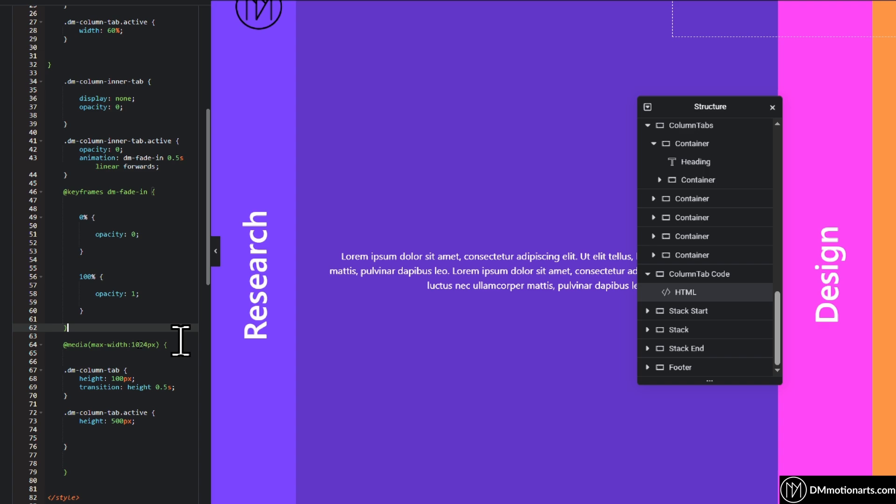
# Bring up the max-width:1024px media query, preview the ColumnTabs section in tablet view and move the Structure panel off the page preview
pyautogui.scroll(-3, 181, 340)
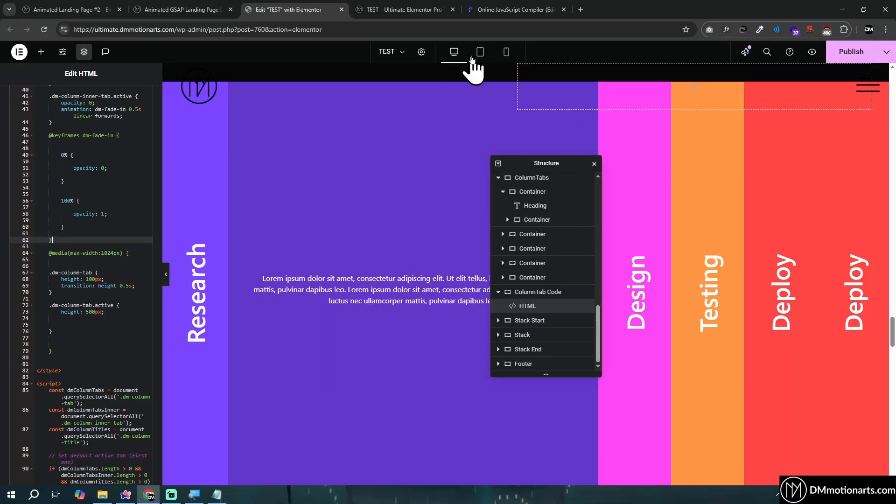
pyautogui.click(479, 52)
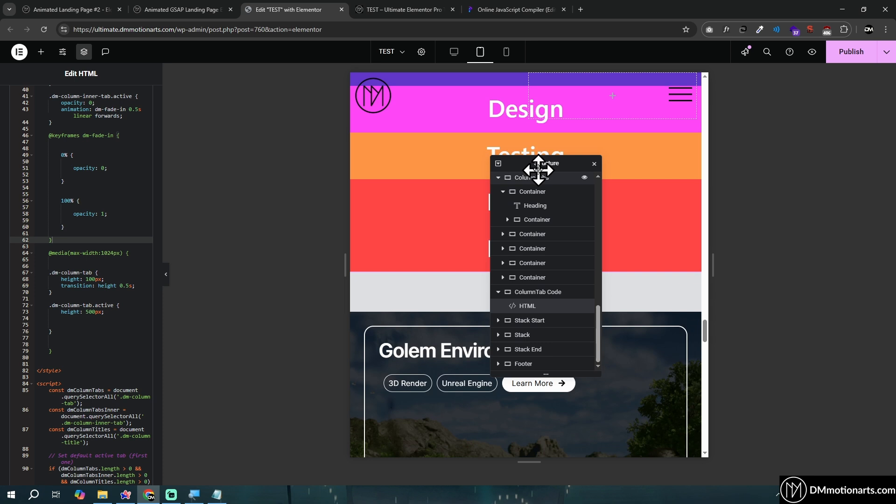
pyautogui.moveTo(537, 168); pyautogui.dragTo(756, 212)
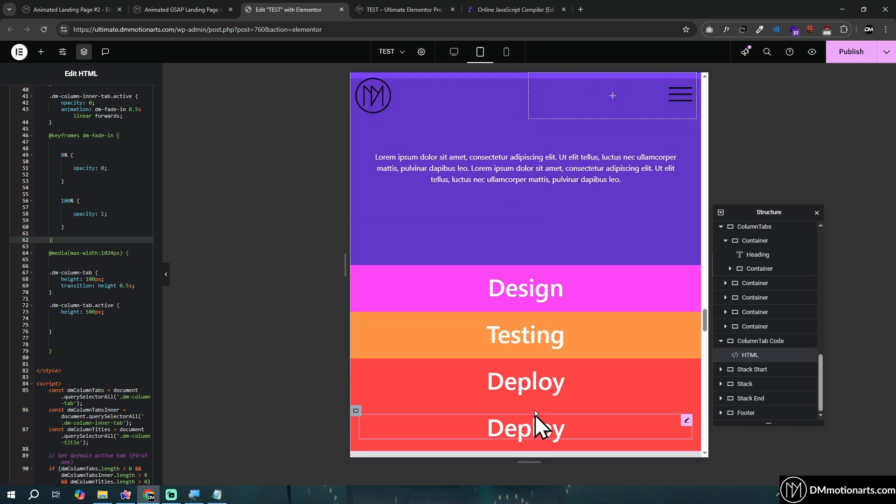
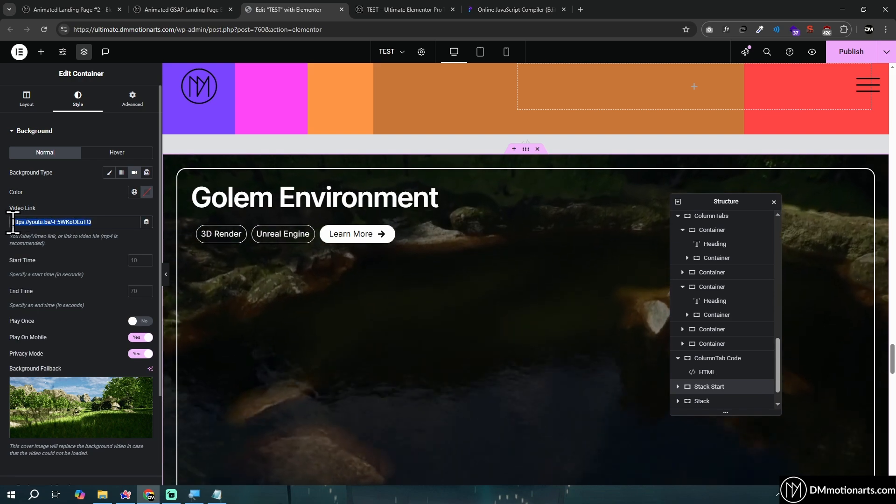
# Point out the background video link of the Stack Start container and preview the Golem Environment section on the page
pyautogui.click(102, 222)
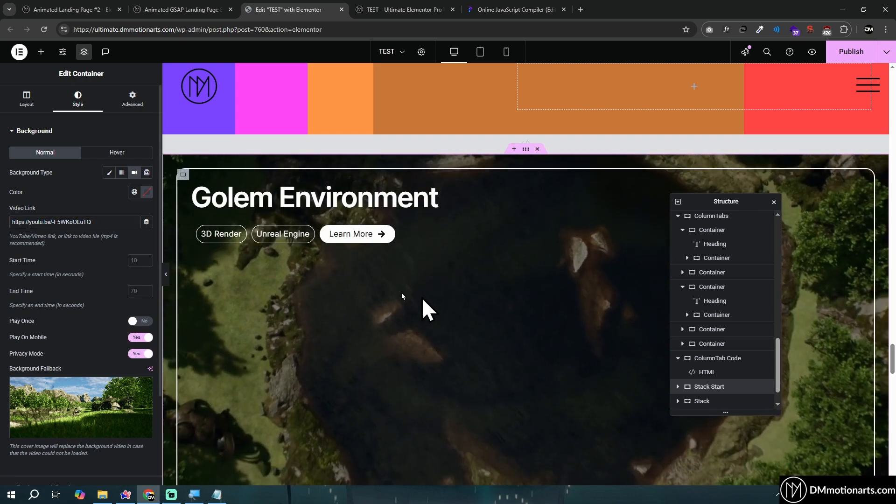
pyautogui.scroll(-6, 429, 294)
pyautogui.scroll(4, 443, 322)
pyautogui.scroll(2, 485, 289)
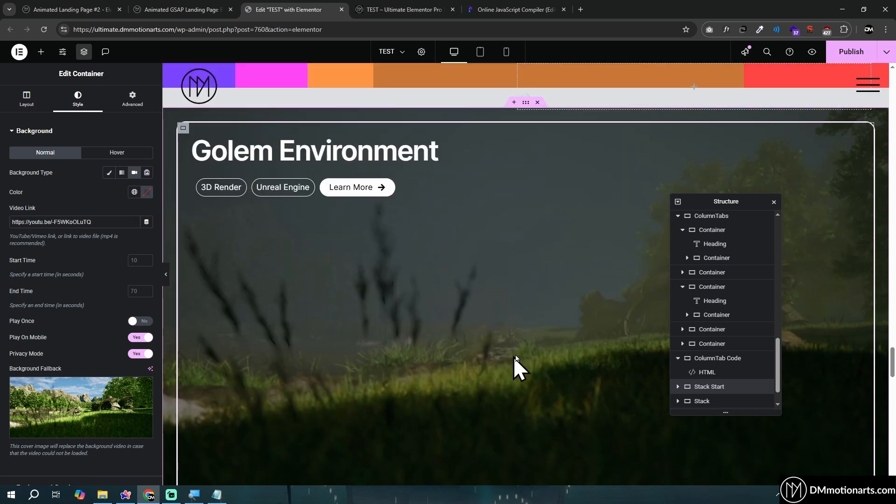
pyautogui.scroll(-1, 477, 303)
pyautogui.scroll(-3, 93, 262)
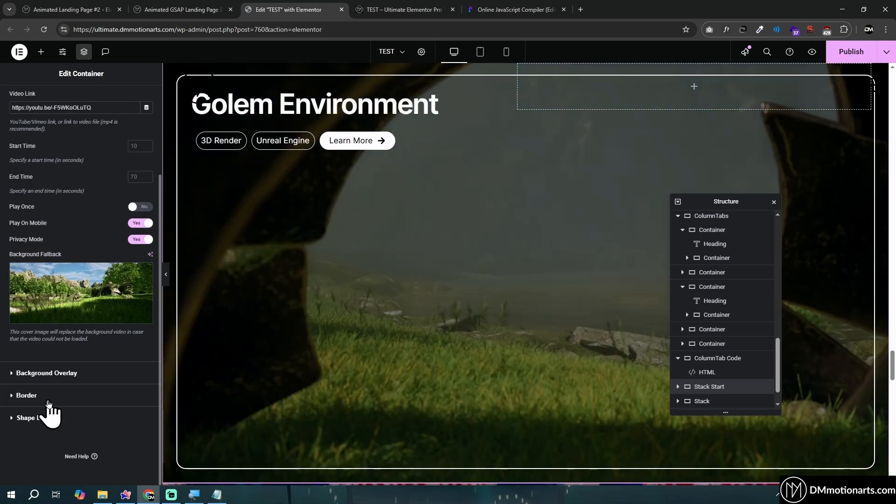
# Review the Stack Start container's border, shape divider and background overlay style settings
pyautogui.click(25, 396)
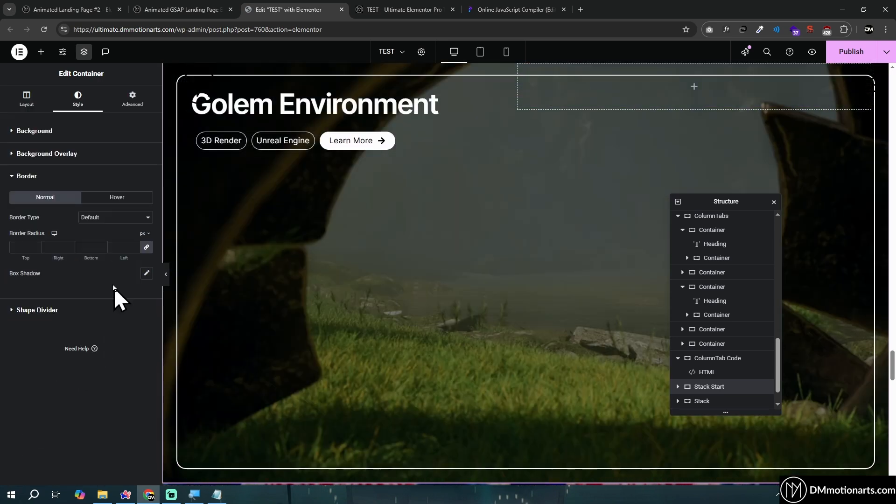
pyautogui.click(32, 314)
pyautogui.click(31, 155)
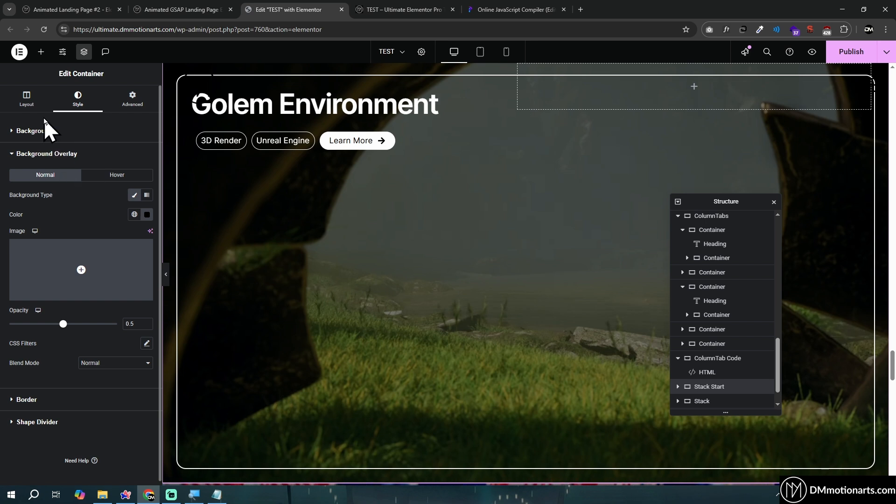
pyautogui.scroll(1, 317, 129)
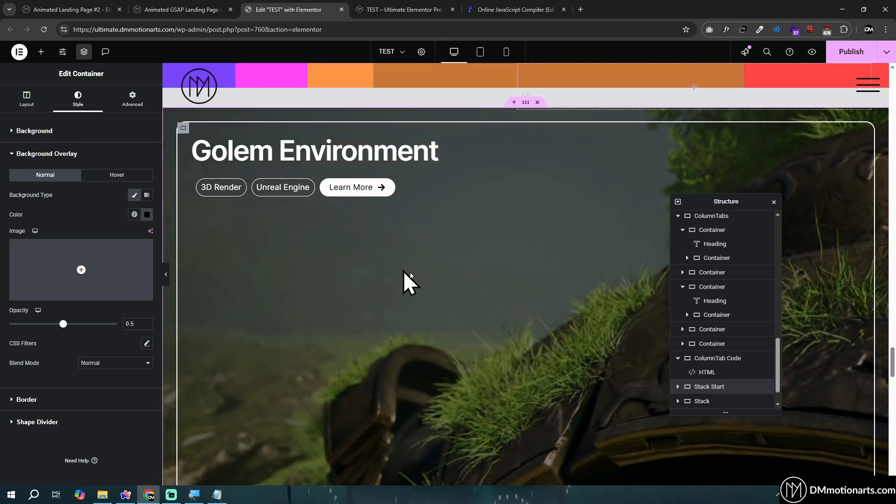
pyautogui.scroll(1, 548, 162)
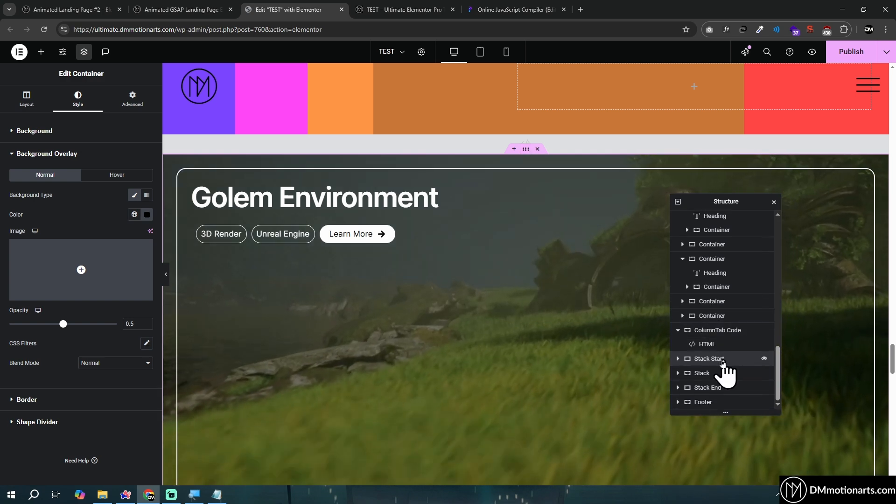
# Check the CSS Classes setting of the Stack Start, Stack and Stack End containers one after another
pyautogui.click(133, 99)
pyautogui.scroll(-3, 118, 184)
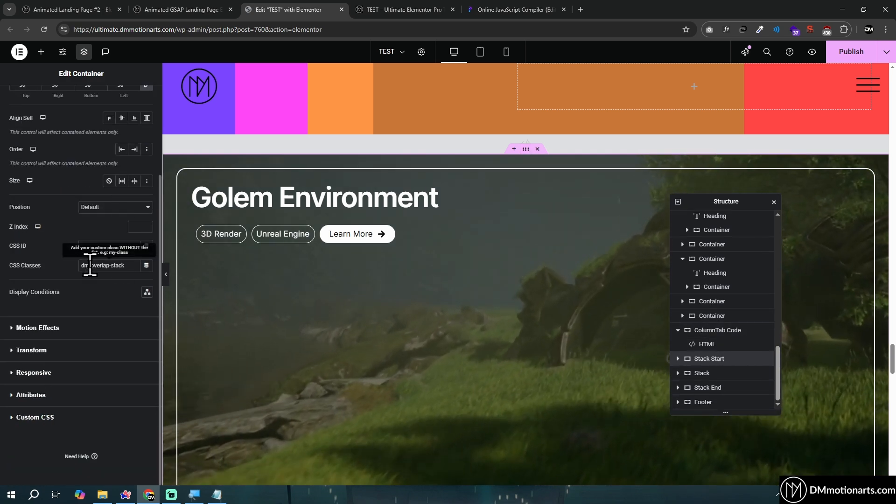
pyautogui.click(703, 374)
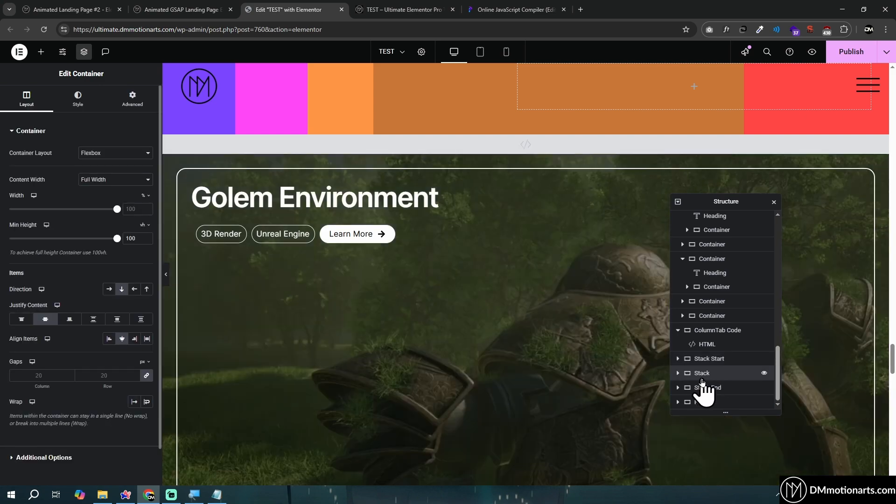
pyautogui.click(136, 101)
pyautogui.scroll(-1, 107, 280)
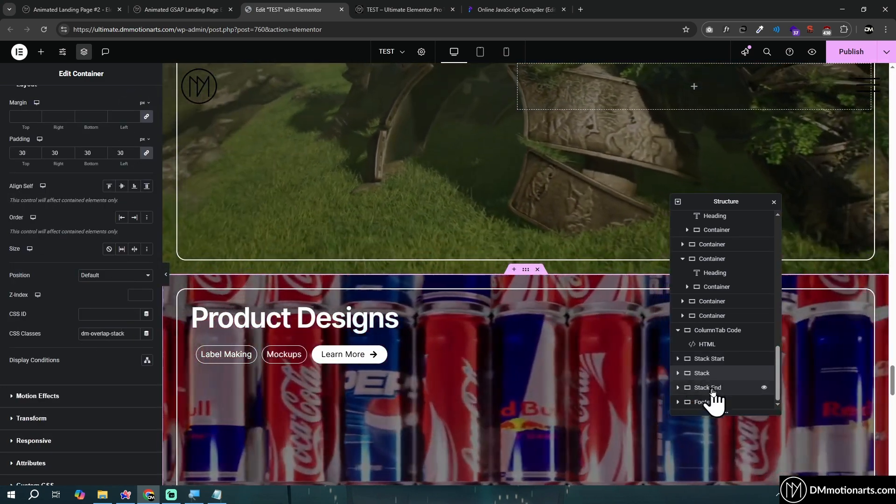
pyautogui.click(708, 388)
pyautogui.click(134, 101)
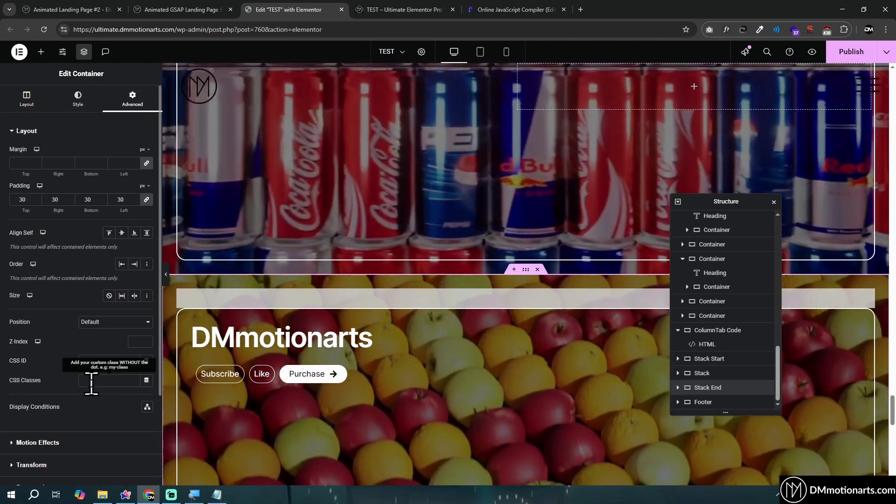
# Reselect the Stack Start container and point out the Duplicate option for the Stack End and Stack containers, ending with Stack selected
pyautogui.scroll(1, 418, 363)
pyautogui.scroll(4, 418, 363)
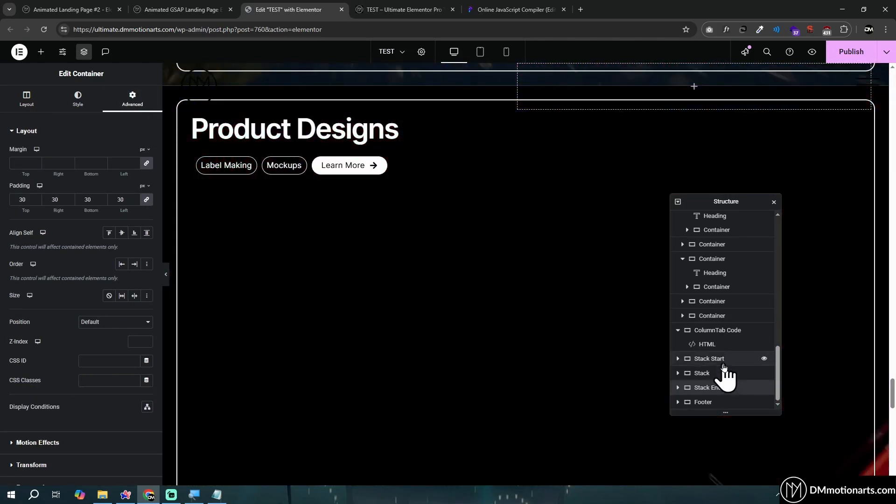
pyautogui.click(722, 360)
pyautogui.scroll(5, 564, 309)
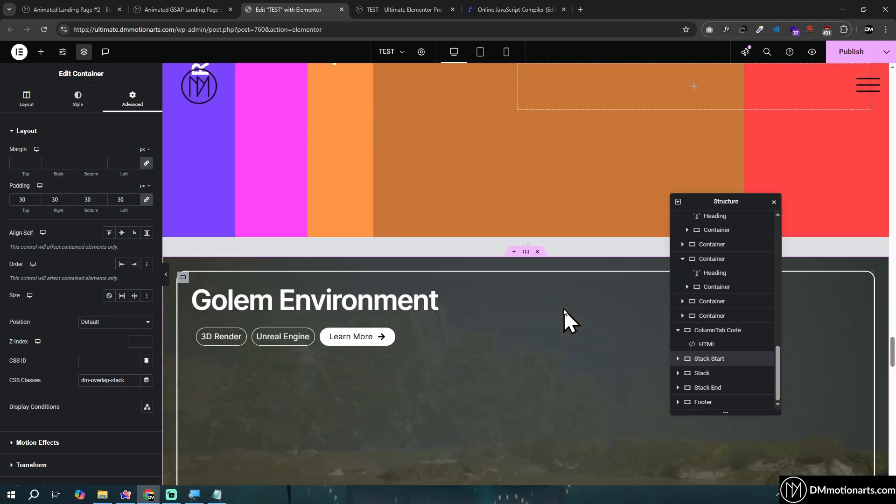
pyautogui.scroll(-1, 475, 279)
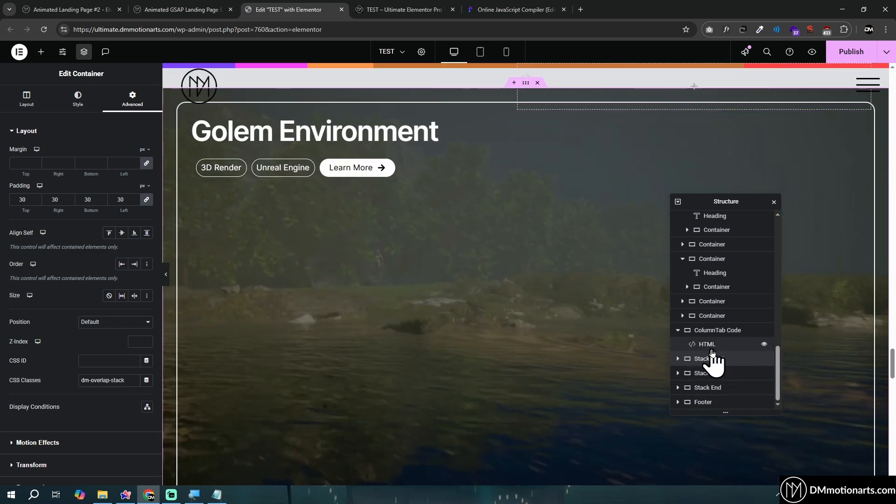
pyautogui.rightClick(713, 388)
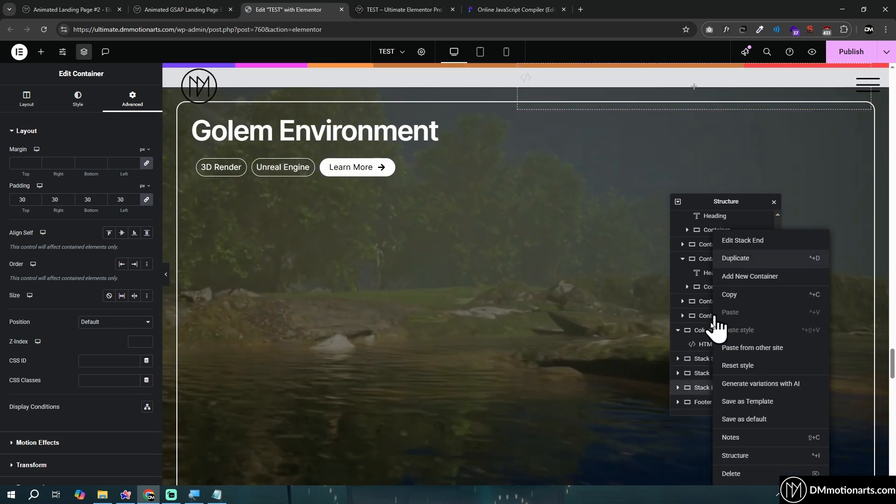
pyautogui.click(701, 373)
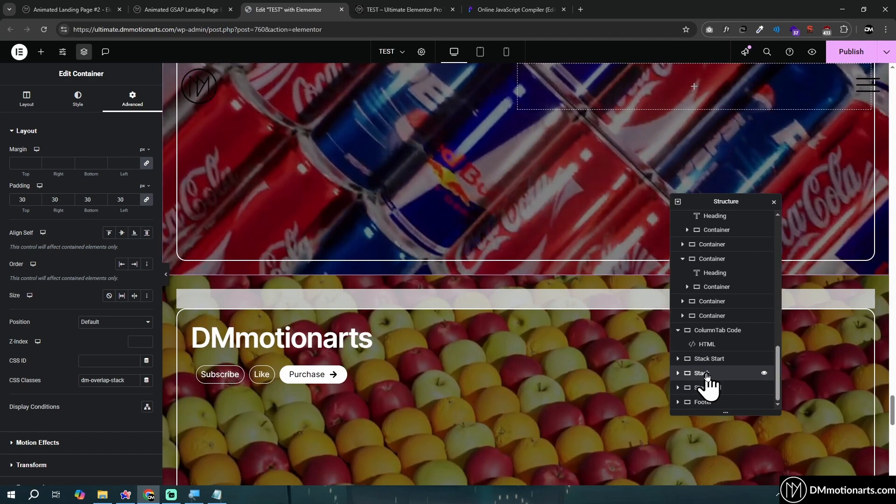
pyautogui.rightClick(708, 377)
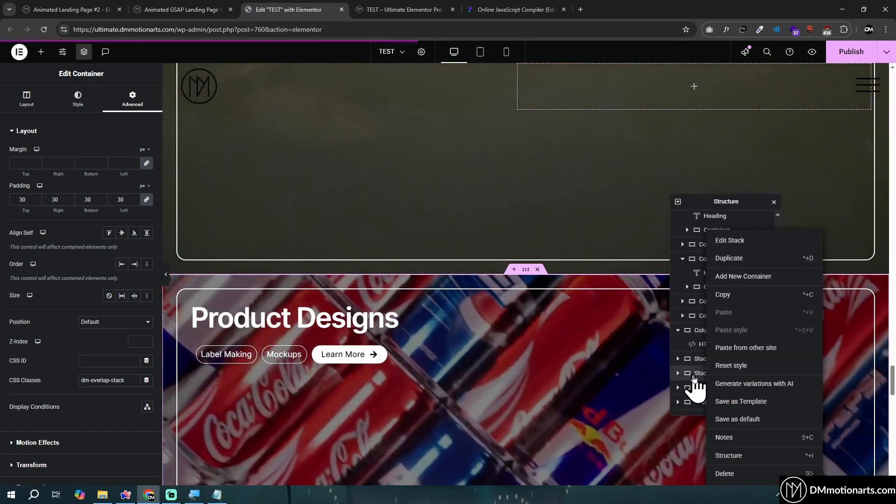
pyautogui.click(694, 377)
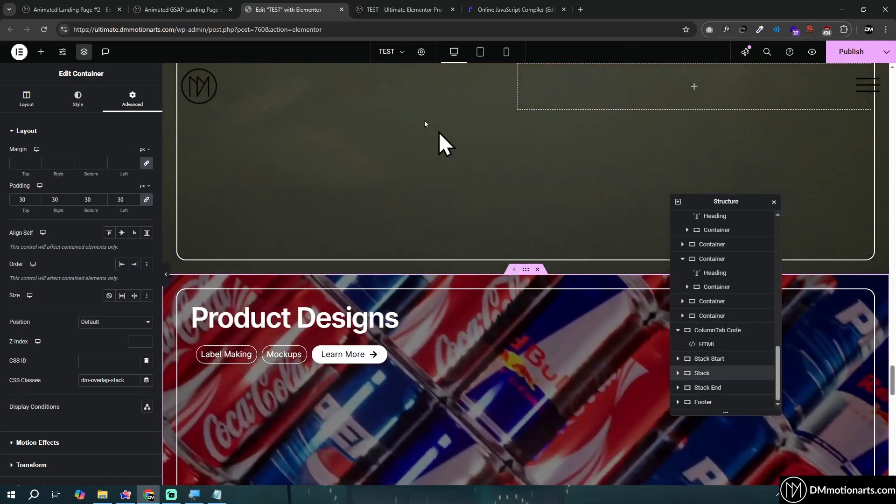
pyautogui.scroll(-1, 467, 231)
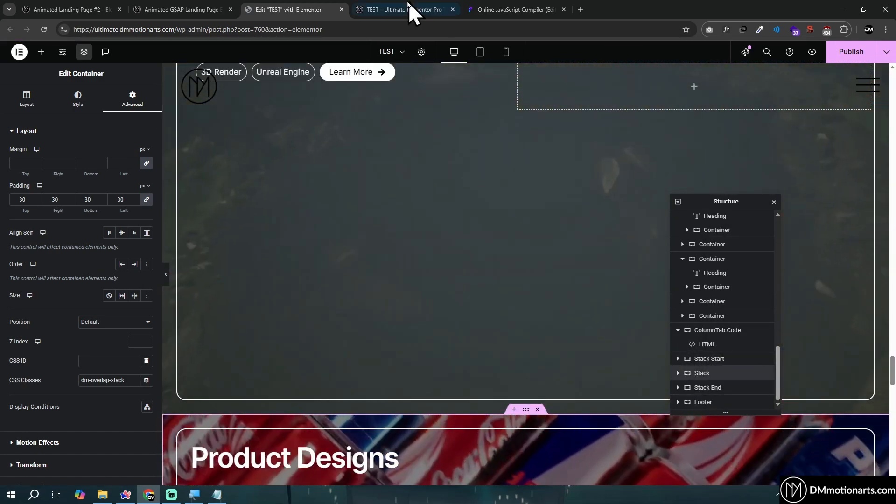
# Switch to the live TEST page and preview the stacking effect from Golem Environment through Product Designs and DMmotionarts to the footer
pyautogui.click(410, 9)
pyautogui.scroll(-5, 448, 330)
pyautogui.scroll(-5, 415, 265)
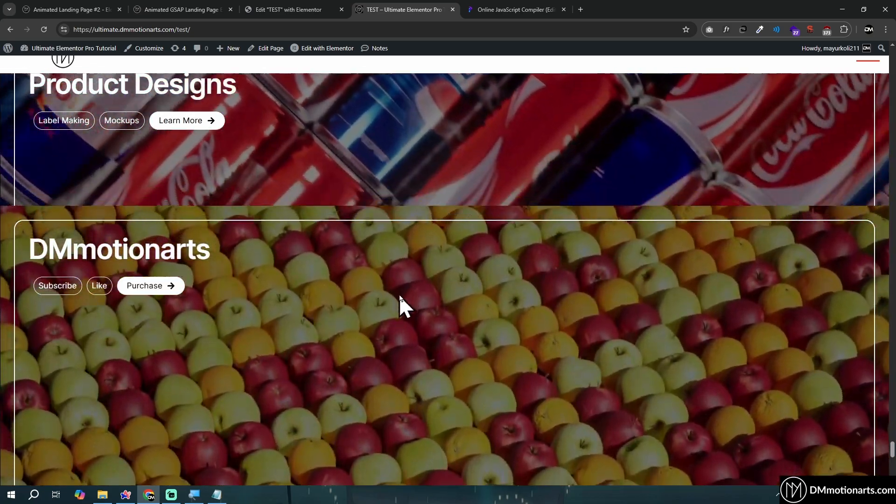
pyautogui.scroll(4, 411, 358)
pyautogui.scroll(-2, 447, 414)
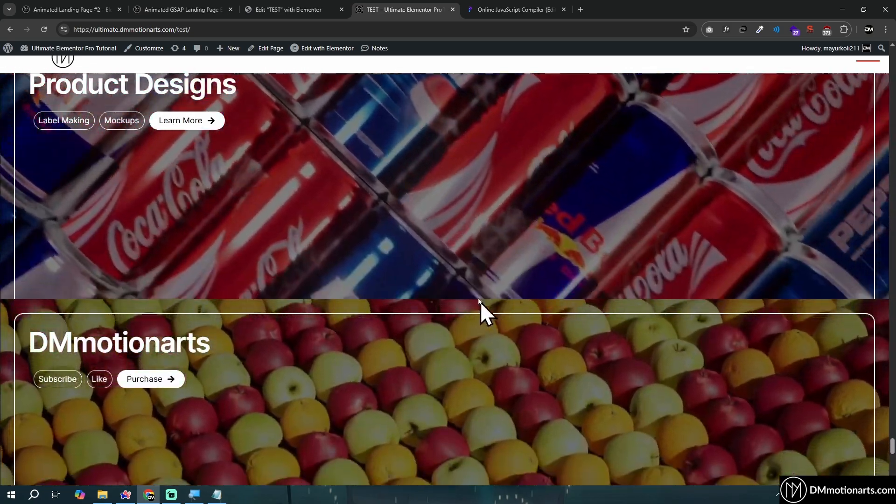
pyautogui.scroll(5, 513, 322)
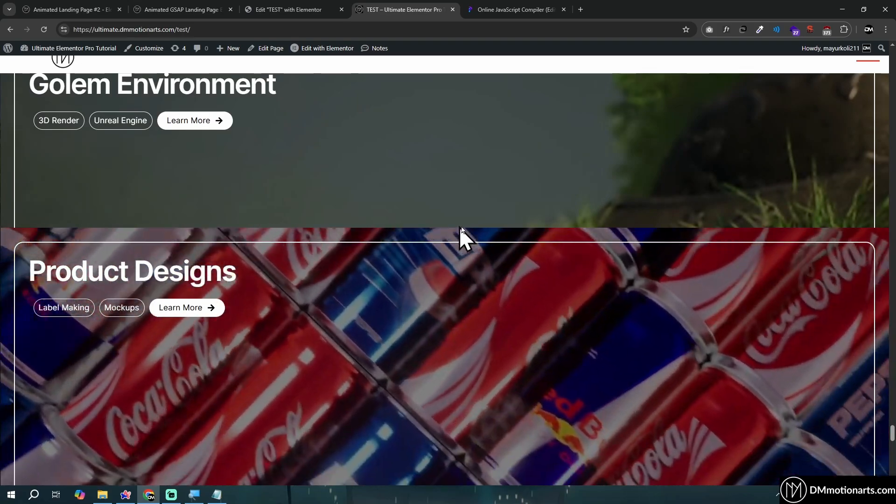
pyautogui.scroll(-1, 495, 59)
pyautogui.scroll(-5, 496, 61)
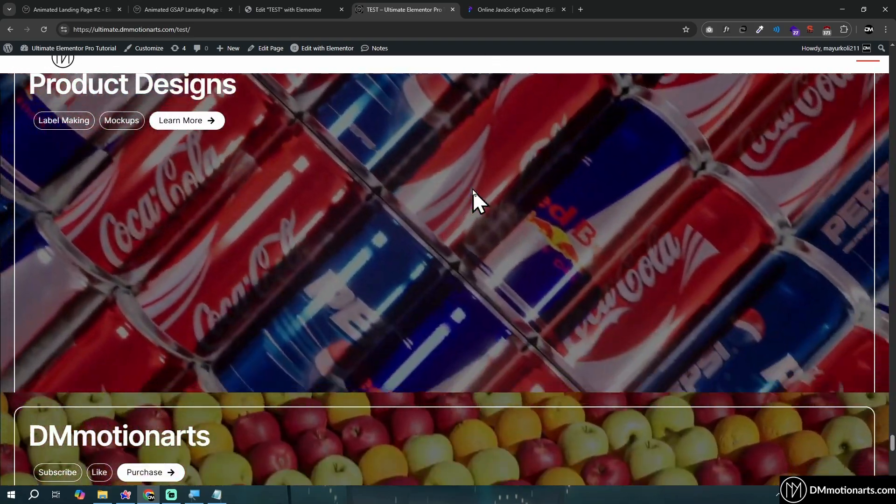
pyautogui.scroll(-2, 455, 193)
pyautogui.scroll(-4, 455, 194)
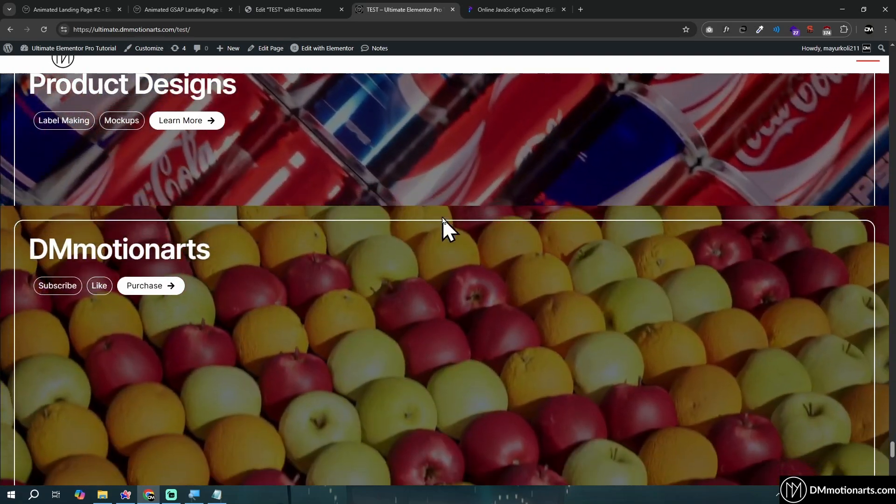
pyautogui.scroll(3, 425, 234)
pyautogui.scroll(-3, 387, 295)
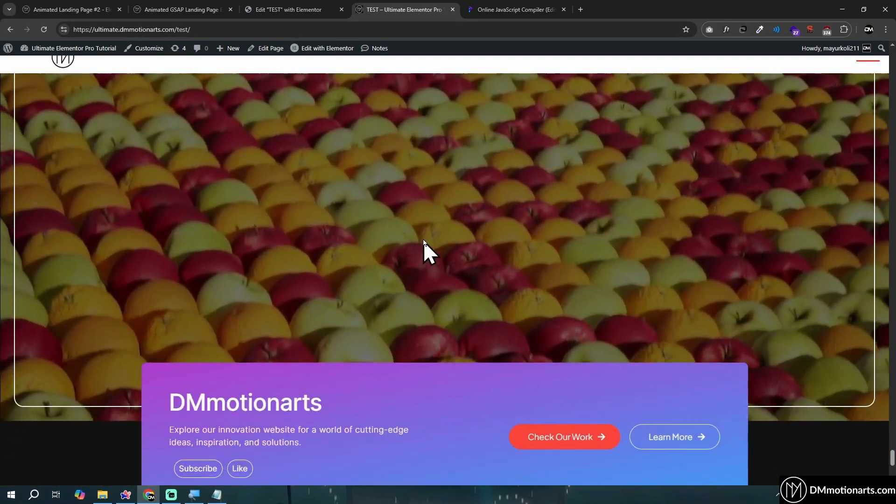
# Return to the Elementor editor, select the Stack End container and point out the Duplicate option for the Stack container between the others
pyautogui.click(282, 7)
pyautogui.click(714, 388)
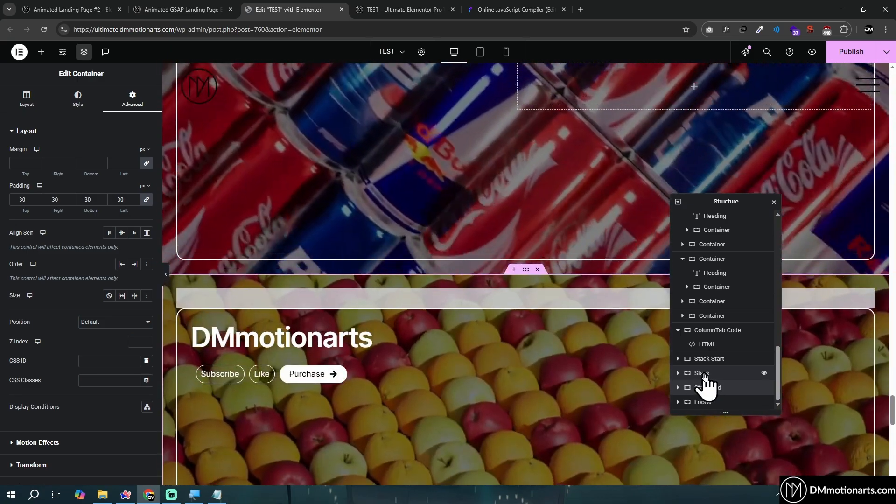
pyautogui.rightClick(703, 374)
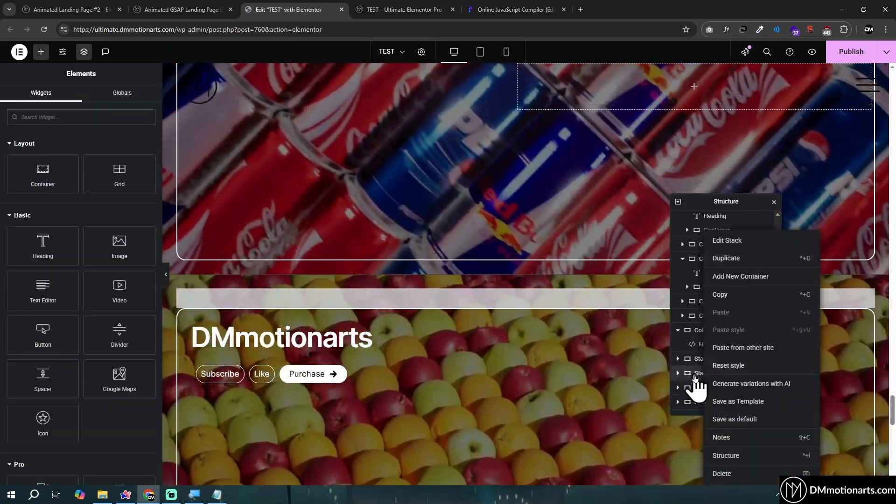
pyautogui.click(694, 374)
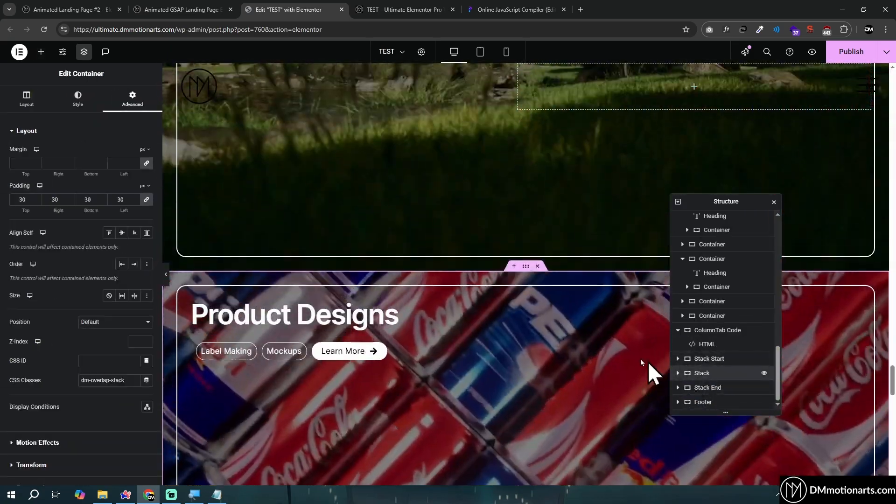
# Review the Stack Start container's minimum height and its CSS Classes setting, previewing the full Golem Environment section
pyautogui.scroll(5, 451, 366)
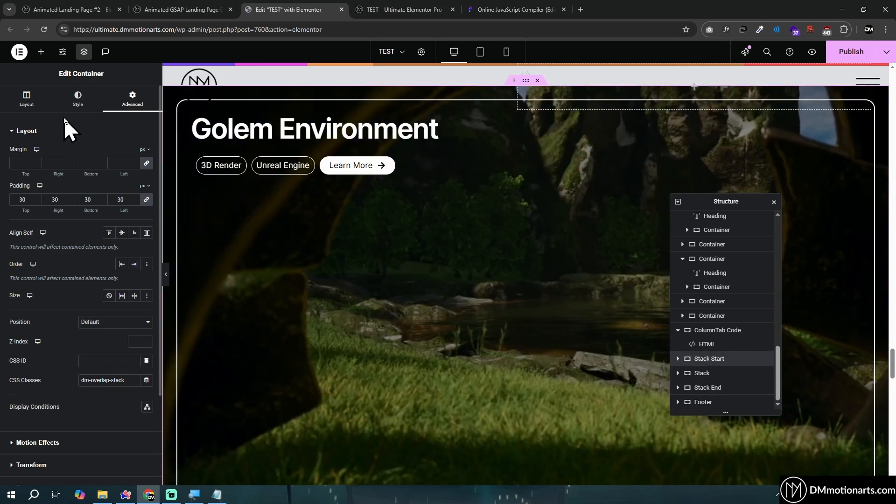
pyautogui.click(42, 109)
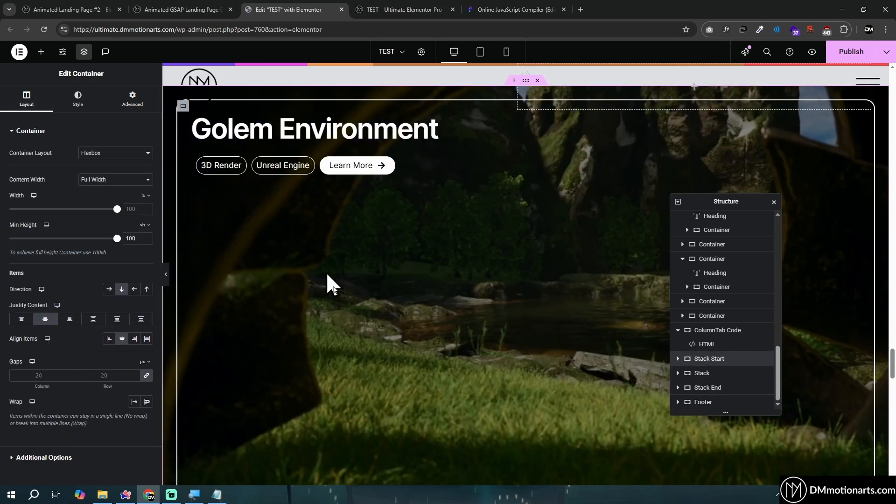
pyautogui.scroll(-1, 508, 325)
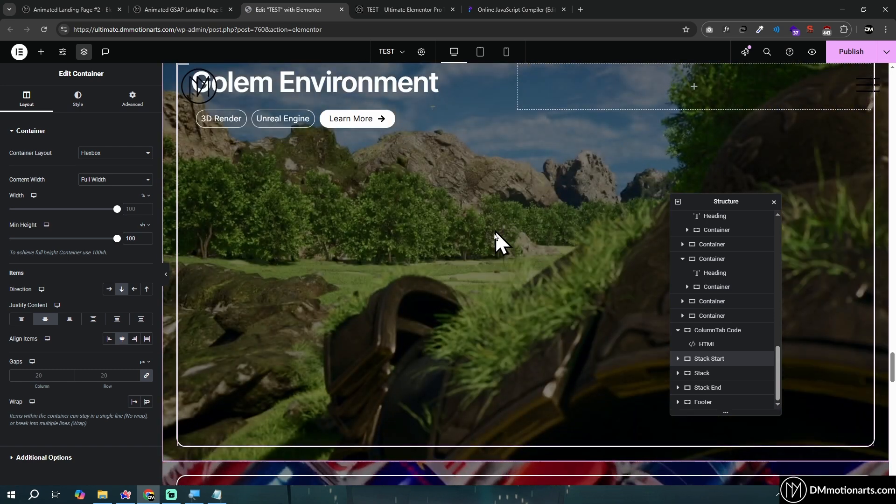
pyautogui.scroll(1, 496, 240)
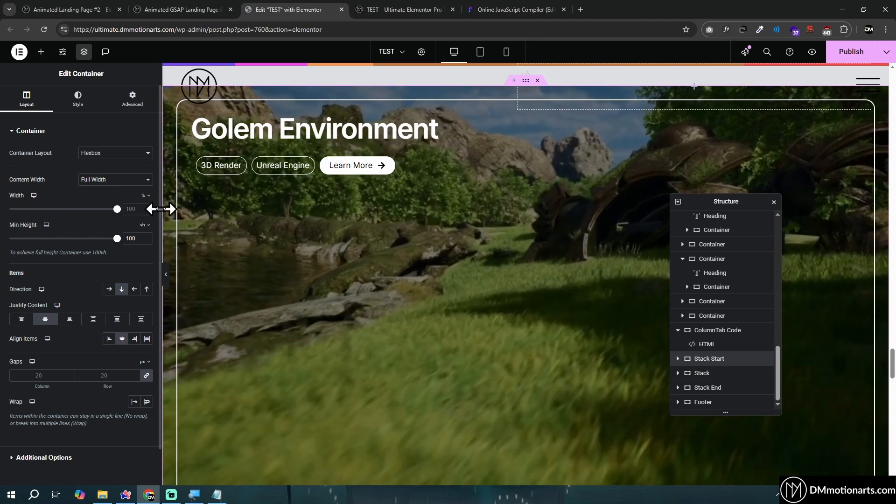
pyautogui.click(89, 107)
pyautogui.click(129, 111)
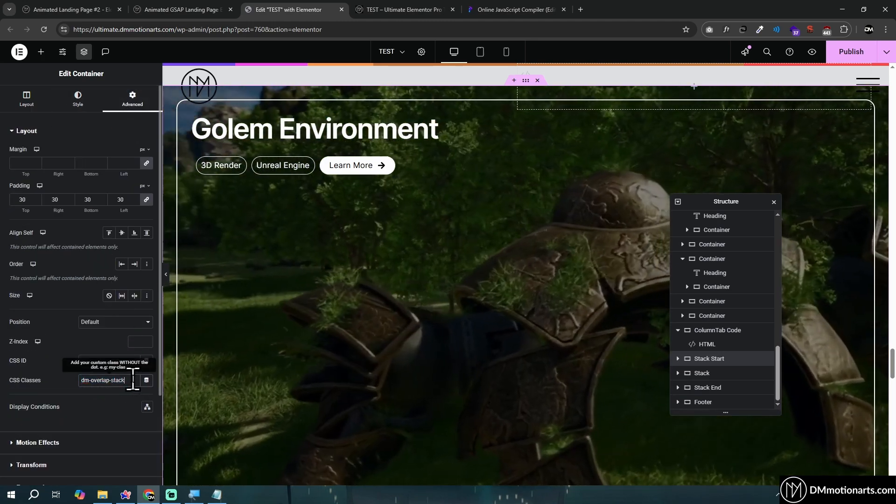
# Expand the Stack End container and open its HTML widget to show the overlap-stack style and ScrollTrigger script
pyautogui.click(679, 388)
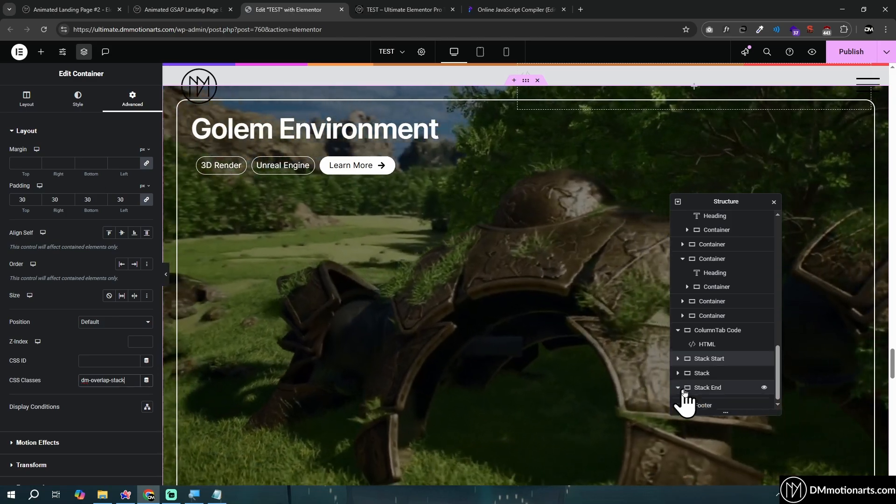
pyautogui.scroll(-2, 730, 362)
pyautogui.click(728, 374)
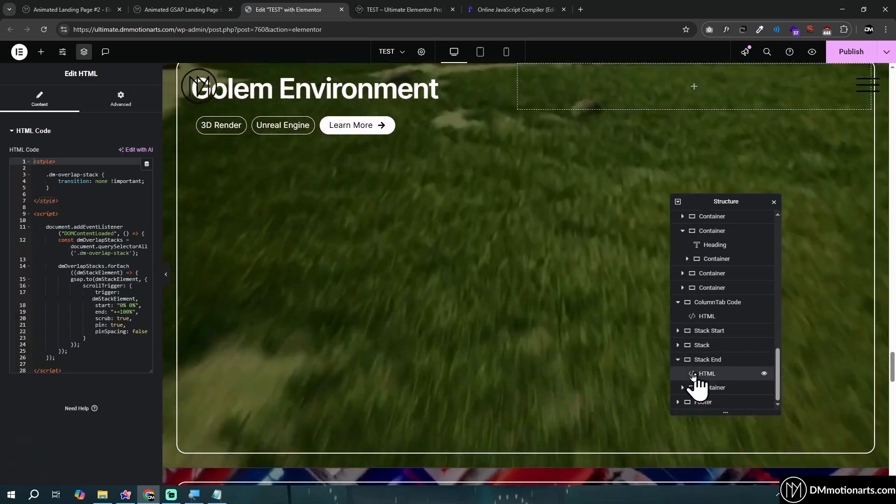
pyautogui.scroll(5, 426, 366)
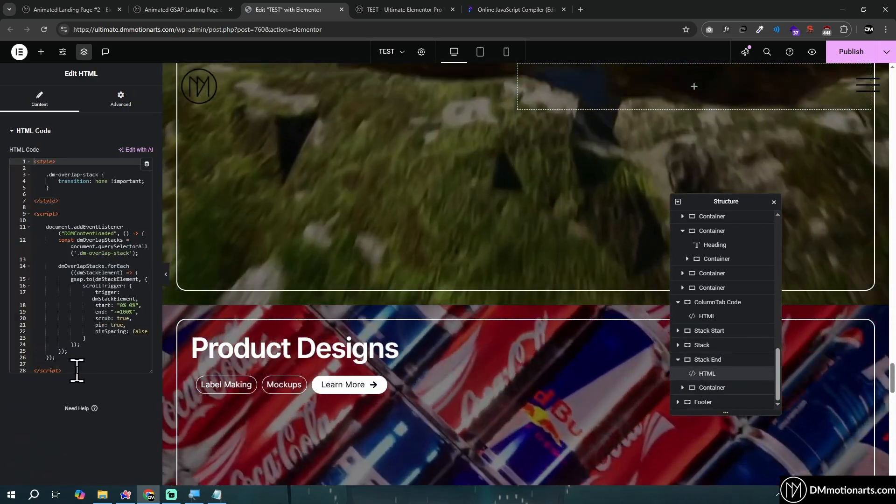
# Highlight the complete overlap-stack style and ScrollTrigger script in the Stack End container's HTML widget
pyautogui.moveTo(70, 370); pyautogui.dragTo(28, 164)
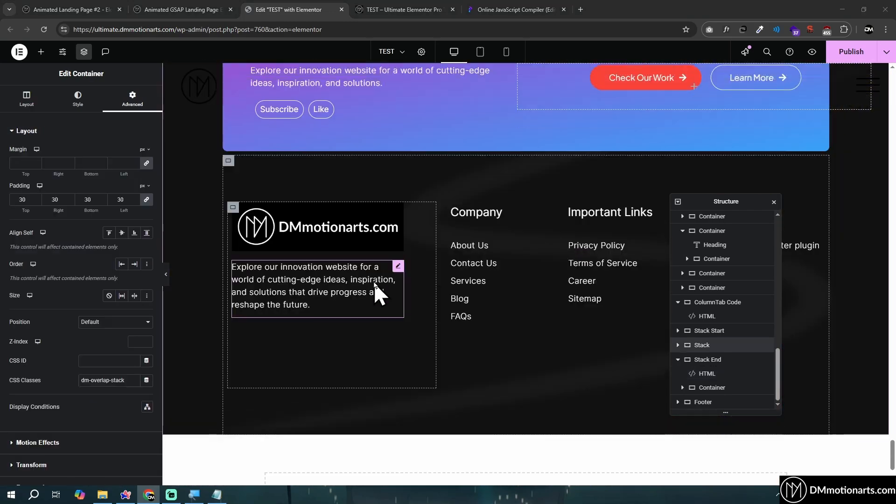
pyautogui.scroll(2, 373, 282)
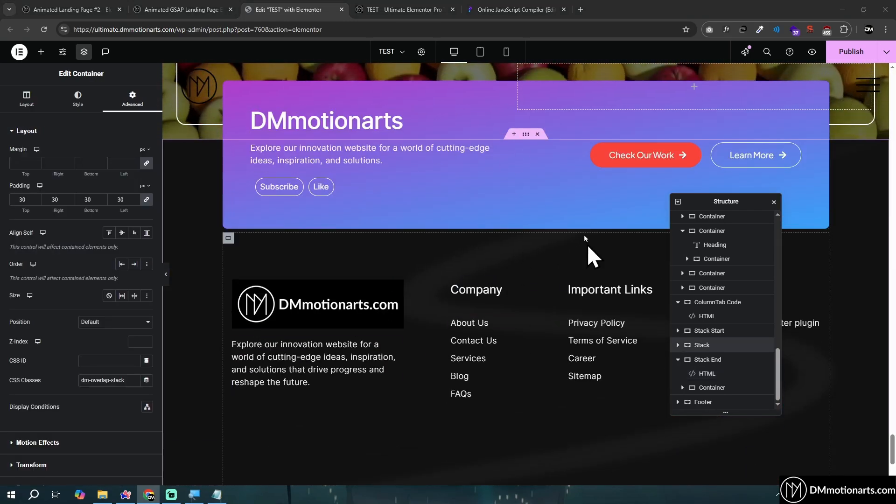
# Review the absolute position and offset settings of the Footer's Content container, along with the footer columns beneath it
pyautogui.moveTo(716, 204); pyautogui.dragTo(630, 262)
pyautogui.scroll(3, 280, 267)
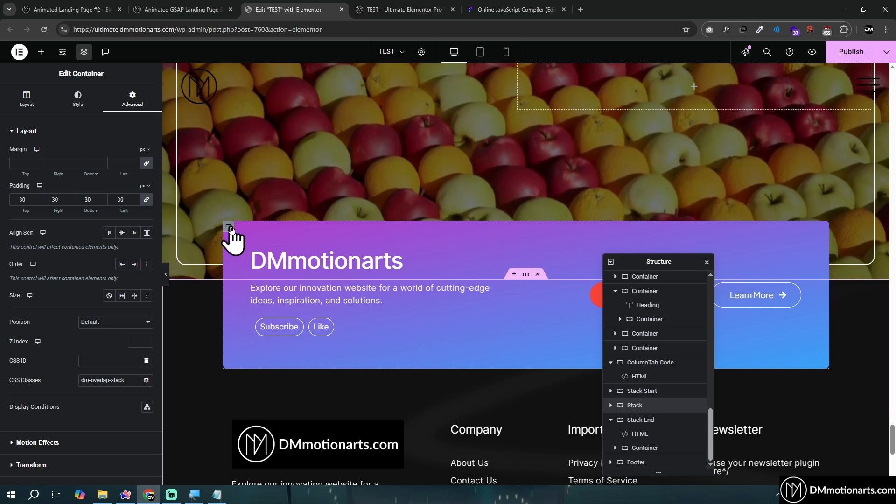
pyautogui.click(232, 240)
pyautogui.click(132, 99)
pyautogui.scroll(-6, 91, 296)
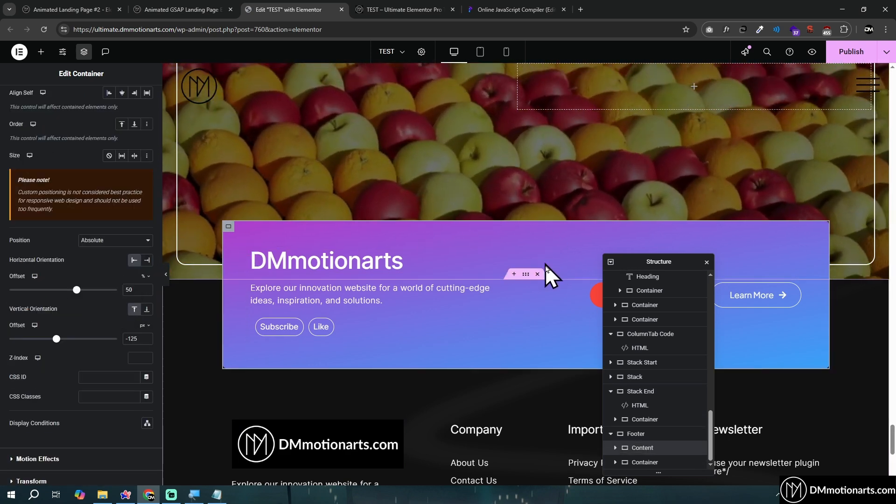
pyautogui.scroll(-4, 493, 325)
pyautogui.scroll(-3, 516, 371)
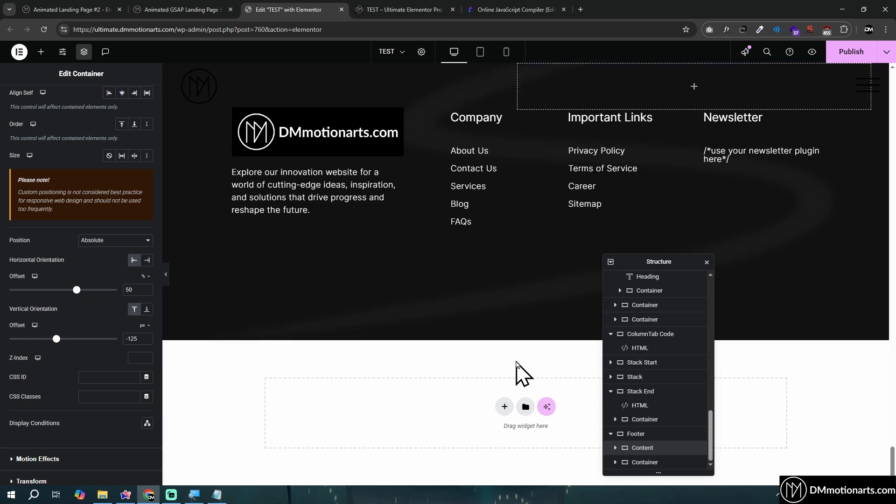
pyautogui.scroll(4, 532, 327)
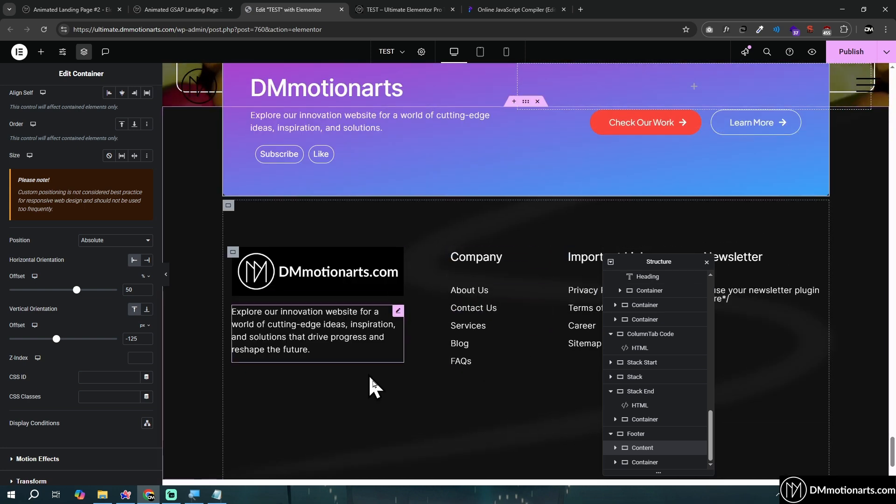
# Return to the start of the page and hide the Base Codes container in the Structure
pyautogui.middleClick(507, 349)
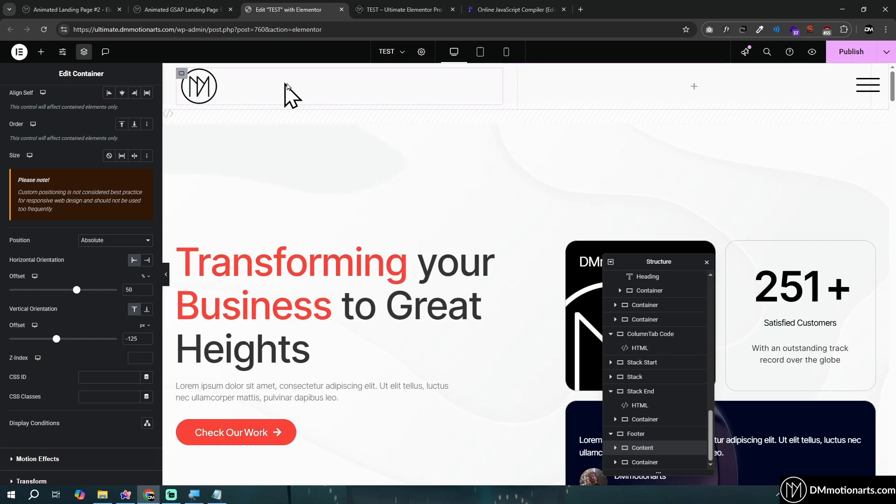
pyautogui.scroll(10, 656, 341)
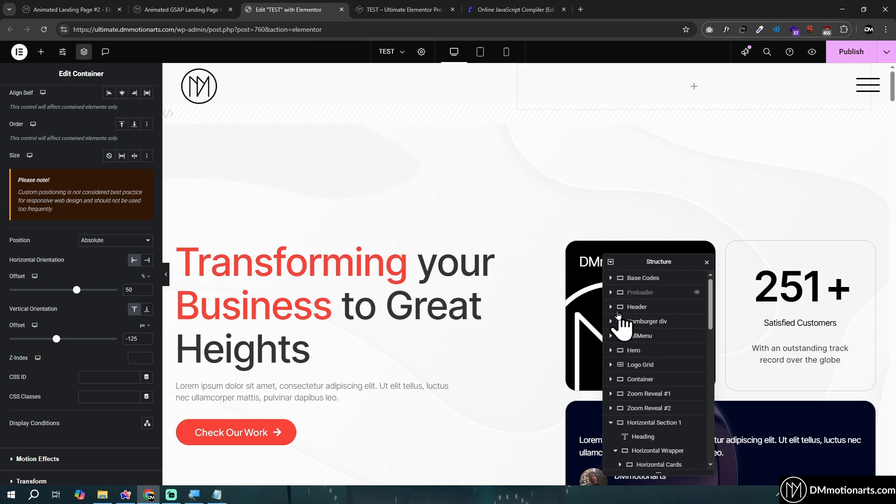
pyautogui.click(697, 279)
pyautogui.click(697, 279)
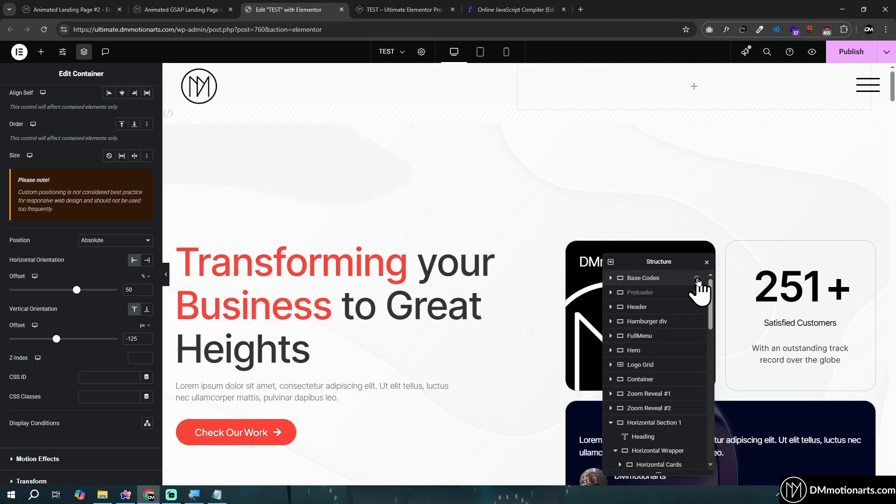
pyautogui.click(697, 279)
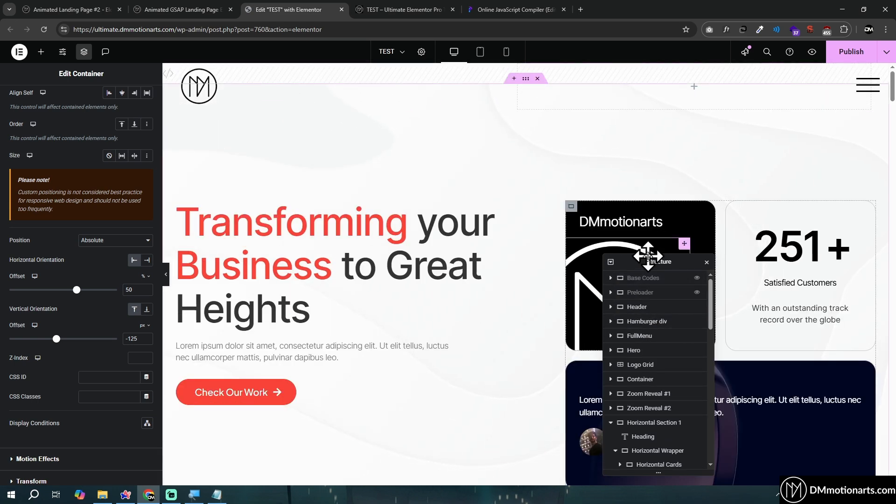
# Expand the Header's Left container in the Structure and show the images used by Logo 1 and Logo 2
pyautogui.moveTo(648, 256); pyautogui.dragTo(674, 211)
pyautogui.click(637, 260)
pyautogui.click(667, 262)
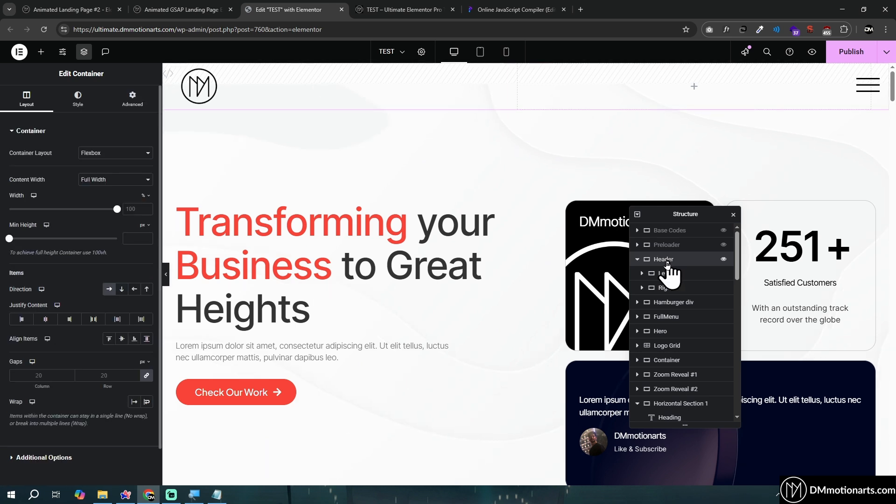
pyautogui.click(673, 288)
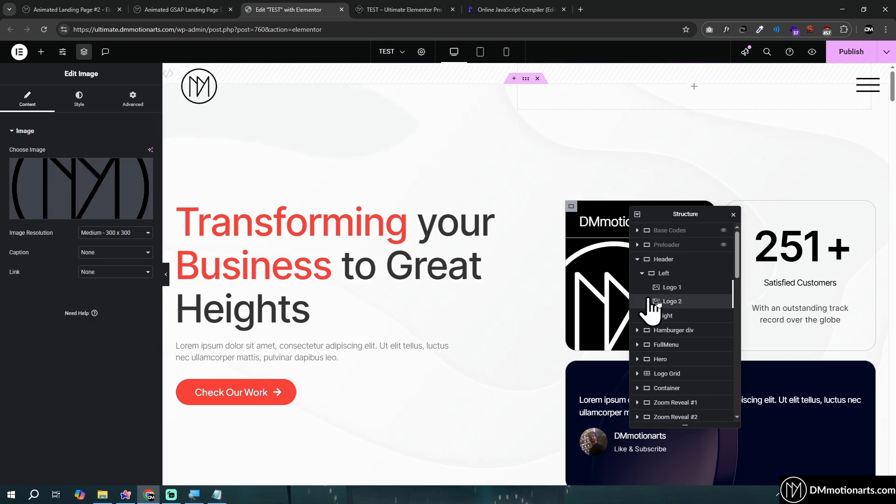
pyautogui.click(388, 1)
pyautogui.click(323, 2)
pyautogui.click(81, 192)
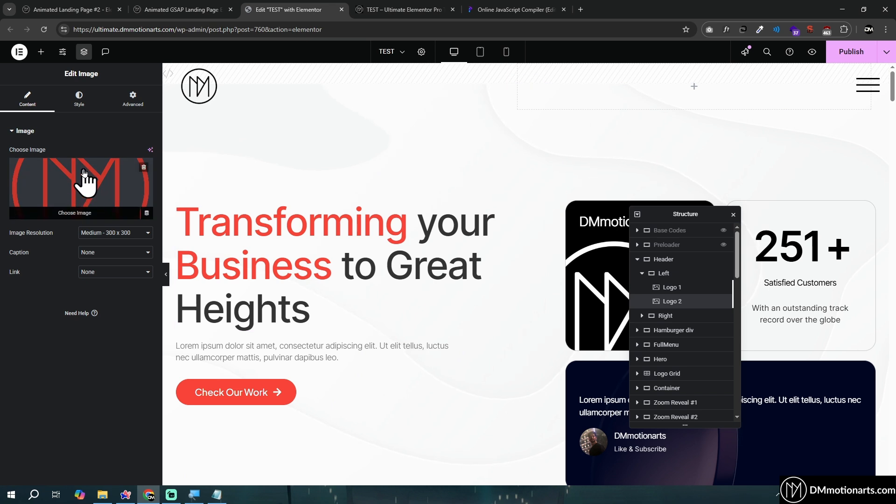
pyautogui.click(670, 287)
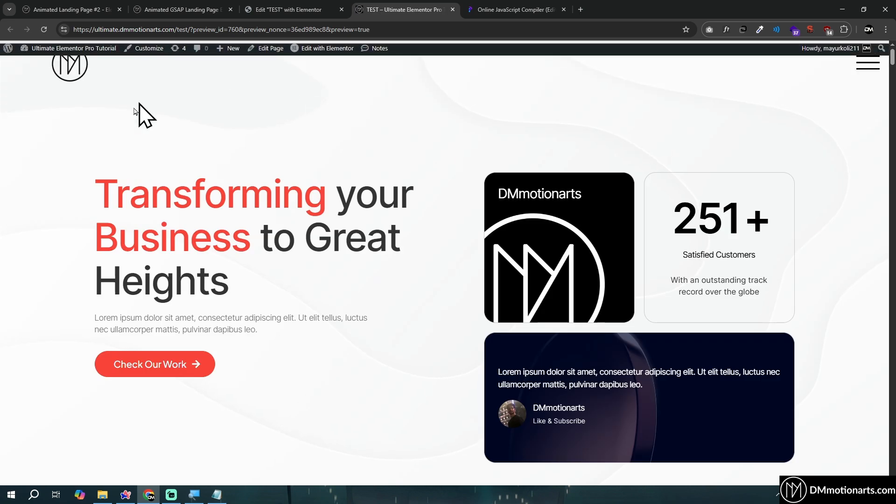
# Preview the header's logo swap on the live TEST page, going back and forth between the hero and the brand logos
pyautogui.scroll(-4, 406, 168)
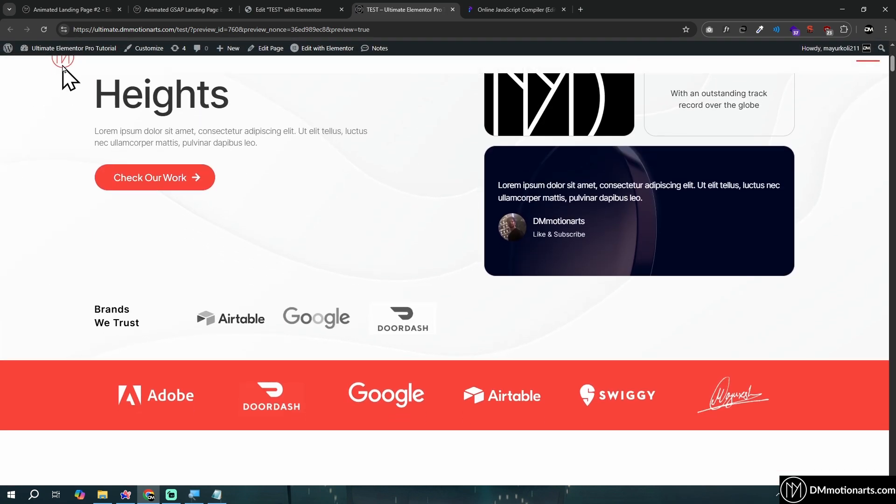
pyautogui.scroll(4, 63, 74)
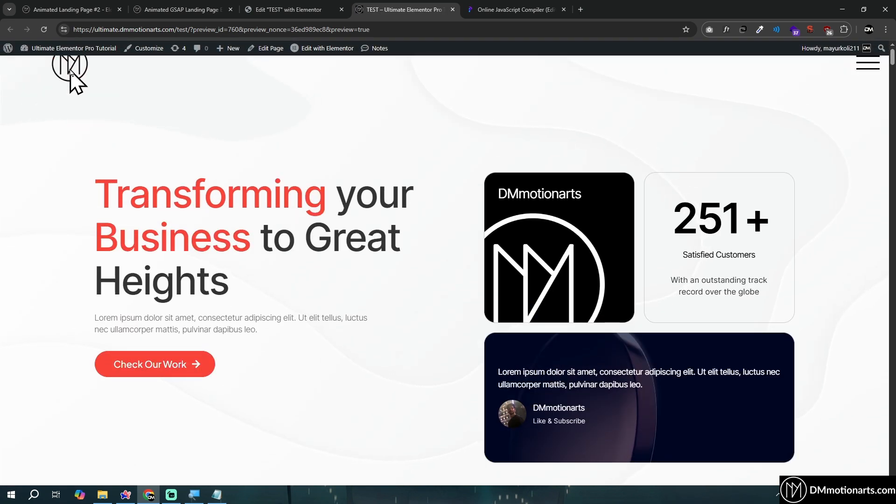
pyautogui.scroll(-3, 71, 76)
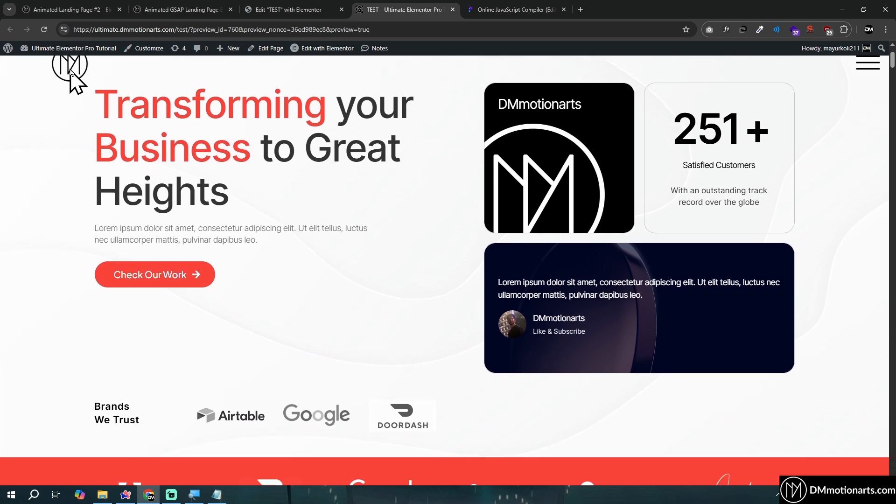
pyautogui.scroll(3, 176, 134)
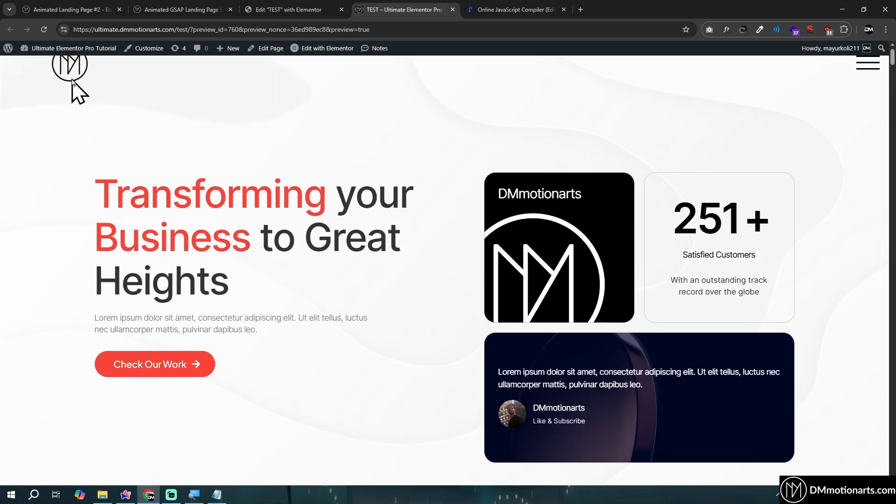
pyautogui.scroll(-4, 74, 86)
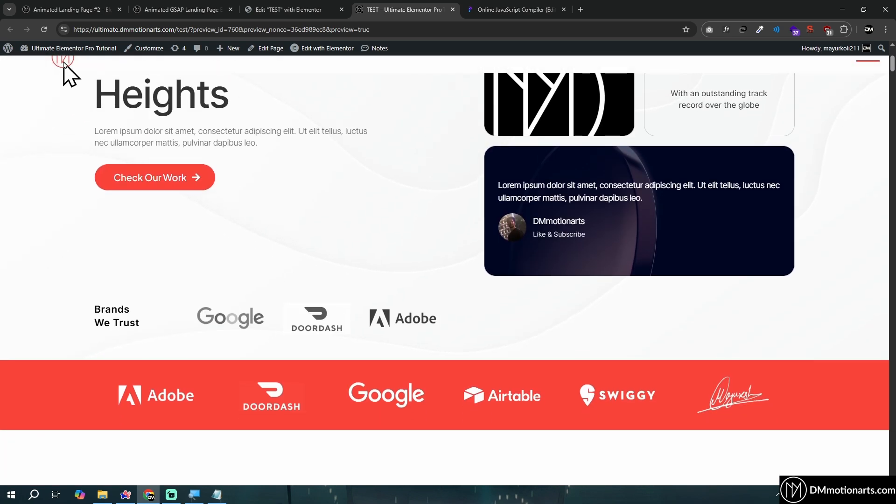
pyautogui.scroll(-3, 194, 176)
pyautogui.scroll(7, 376, 236)
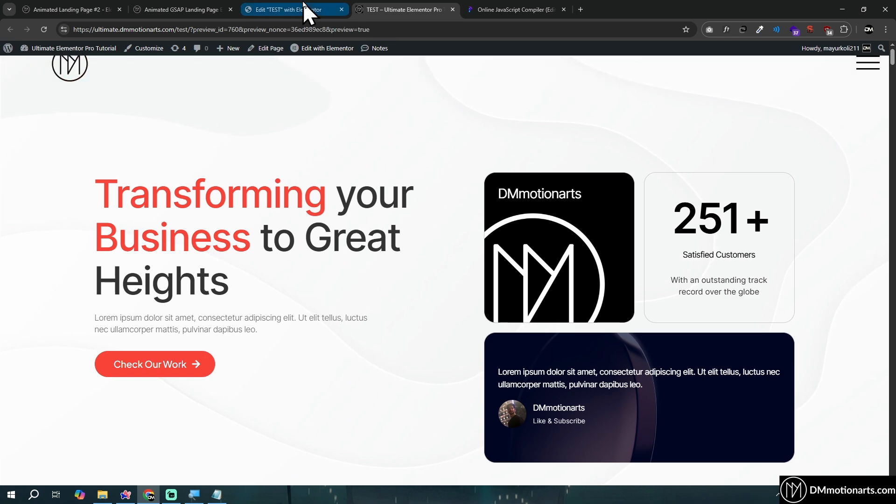
# Return to the Elementor editor and inspect Logo 1's image in the media library, closing it without changes
pyautogui.click(305, 10)
pyautogui.click(680, 289)
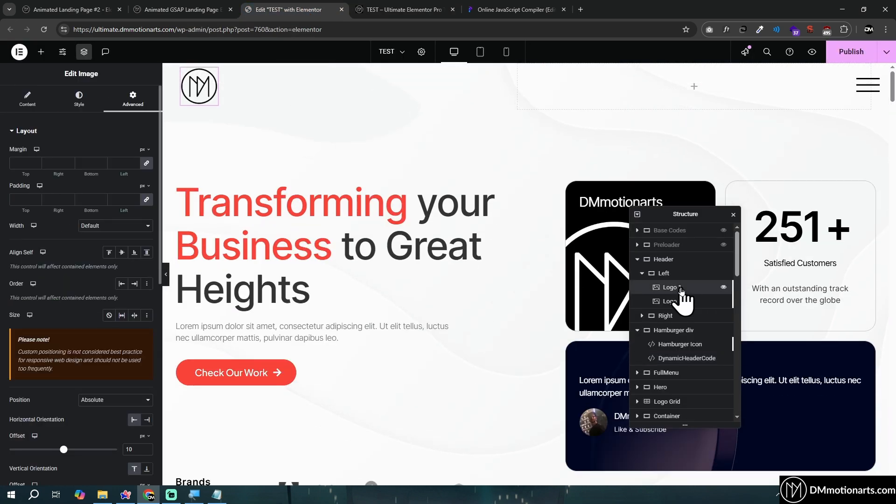
pyautogui.click(27, 99)
pyautogui.click(86, 186)
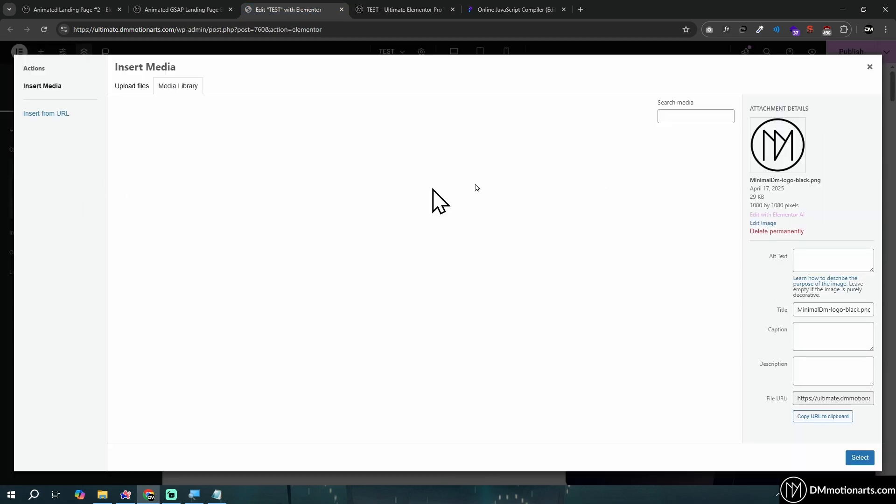
pyautogui.click(868, 67)
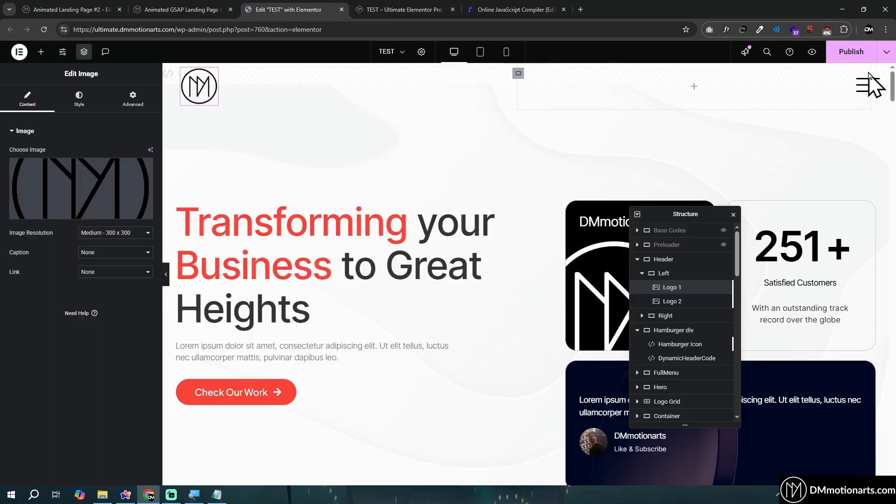
# Review the Advanced position and CSS Classes settings of Logo 1 and Logo 2
pyautogui.click(132, 102)
pyautogui.scroll(-4, 96, 242)
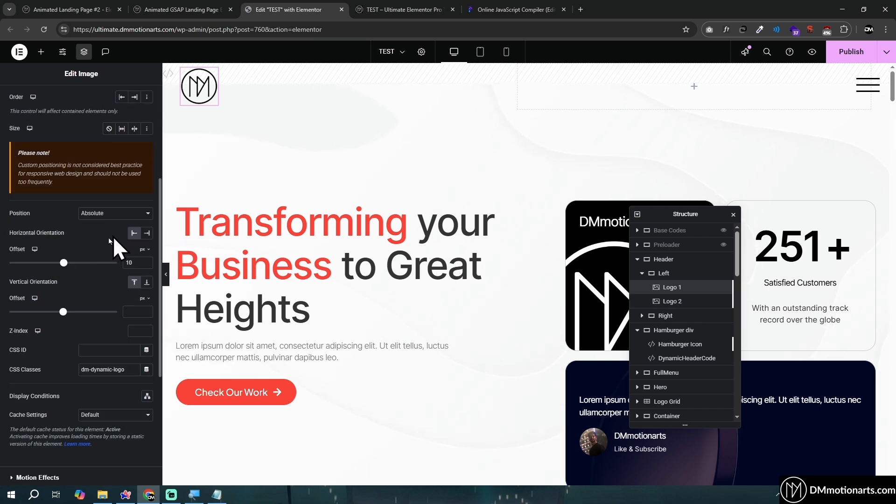
pyautogui.scroll(4, 127, 126)
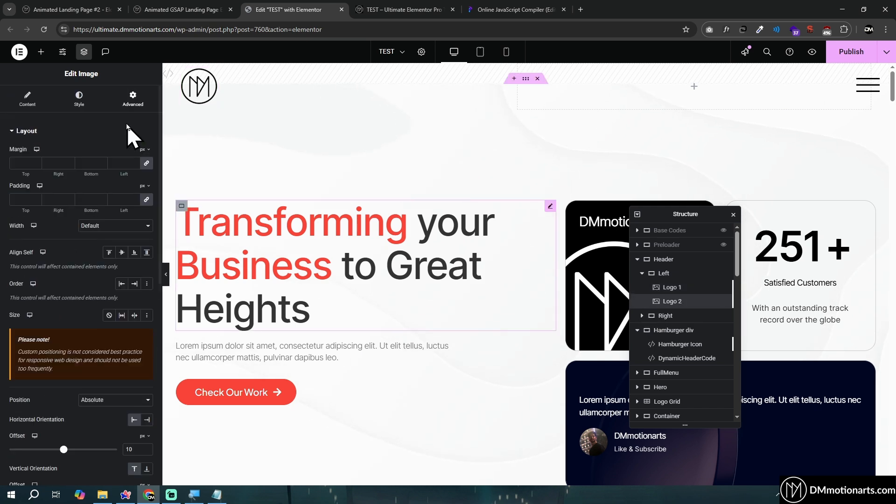
pyautogui.scroll(-2, 120, 168)
pyautogui.scroll(2, 83, 293)
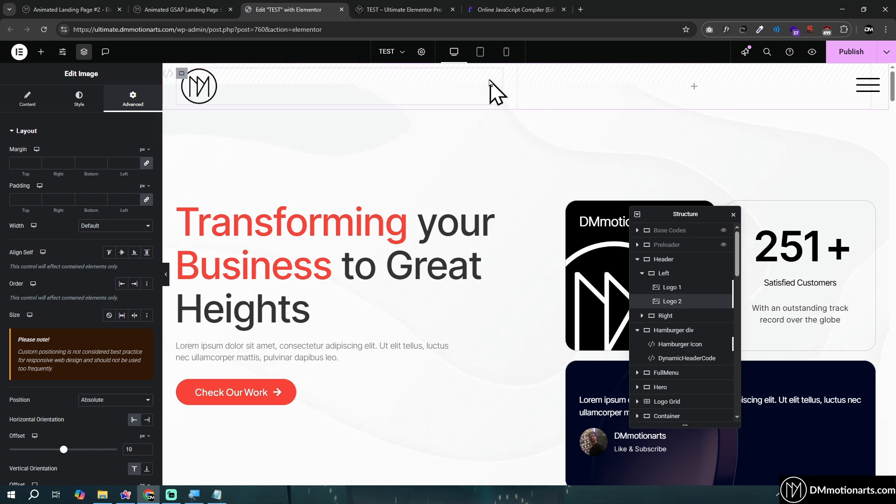
# Compare Logo 1's dm-dynamic-logo class with Logo 2's dm-dynamic-logo-2 class, including Logo 2's image content
pyautogui.click(26, 104)
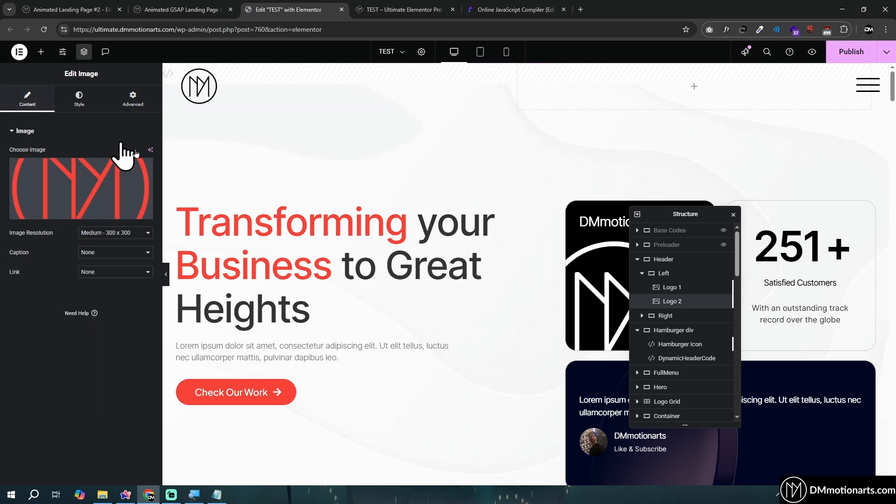
pyautogui.click(133, 99)
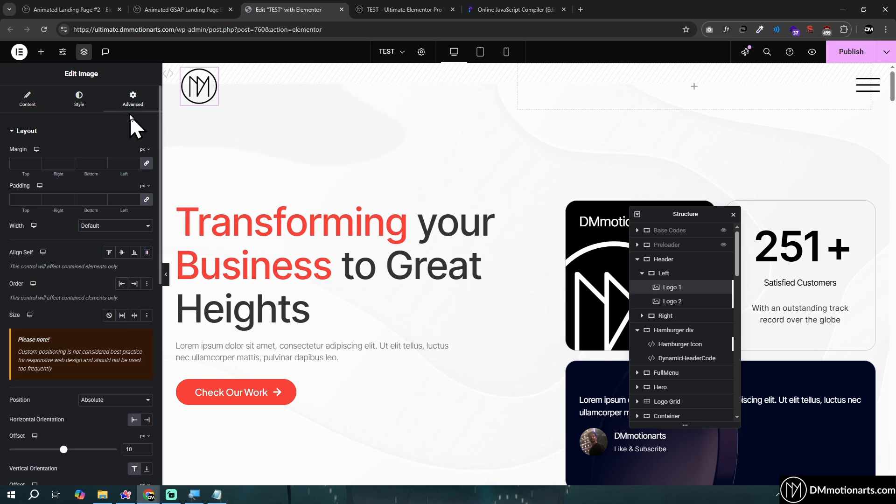
pyautogui.scroll(-5, 114, 236)
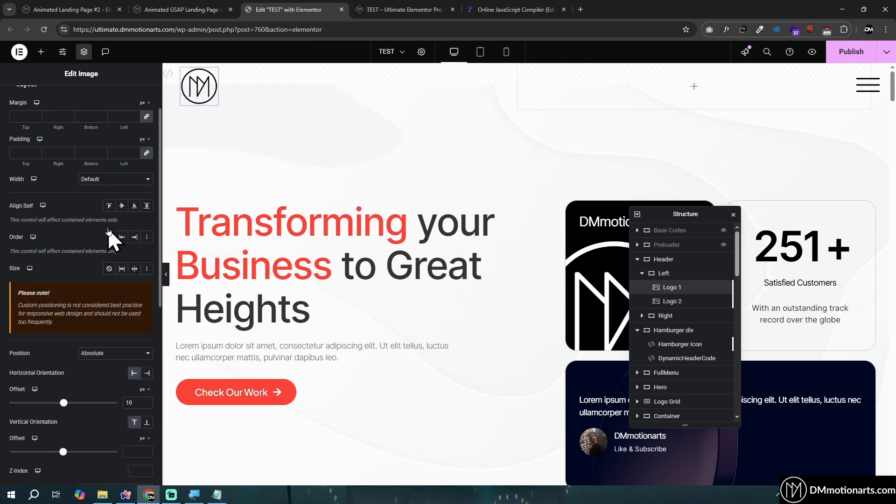
pyautogui.click(675, 302)
pyautogui.click(133, 99)
pyautogui.scroll(-5, 102, 303)
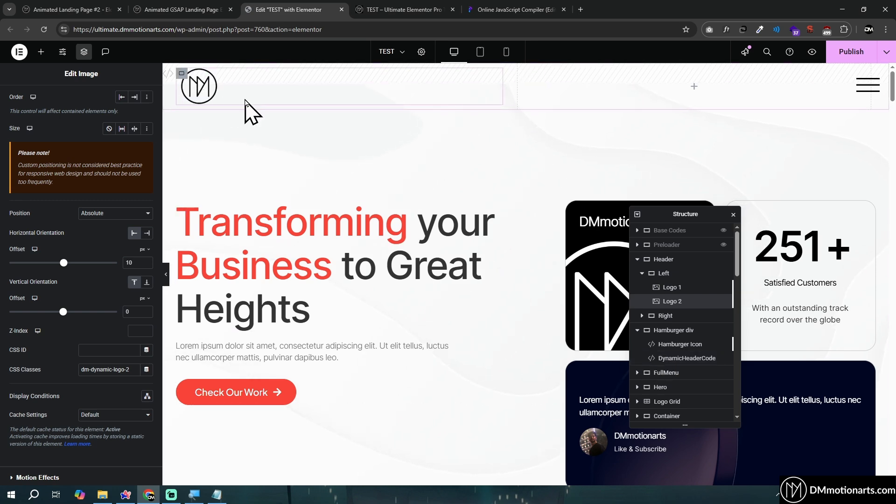
pyautogui.scroll(5, 85, 150)
pyautogui.click(28, 100)
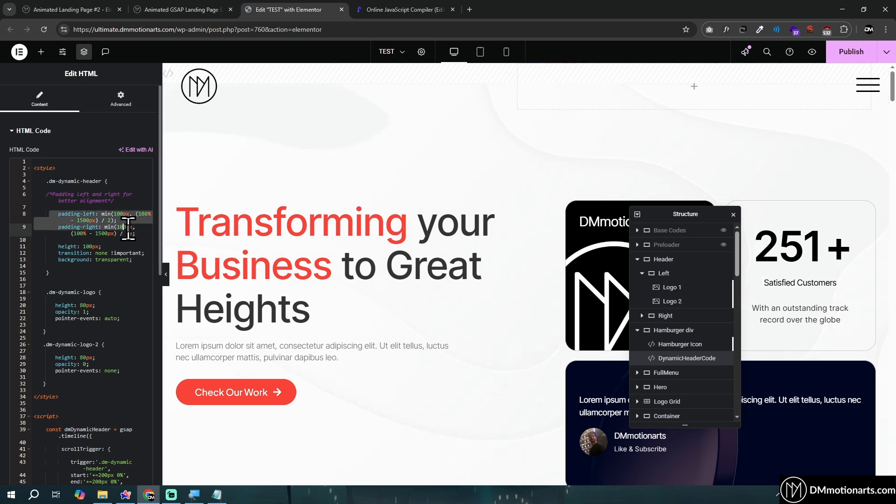
# Try a red Classic background on the Header container and clear it again
pyautogui.click(242, 65)
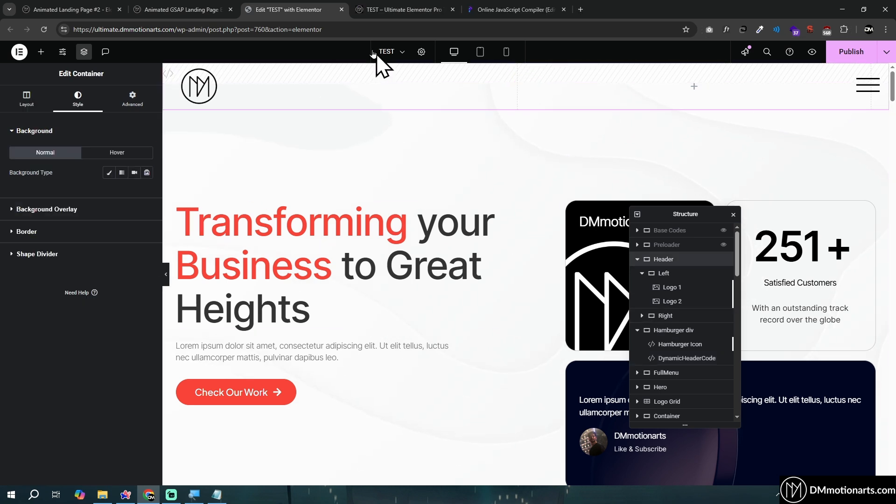
pyautogui.click(110, 173)
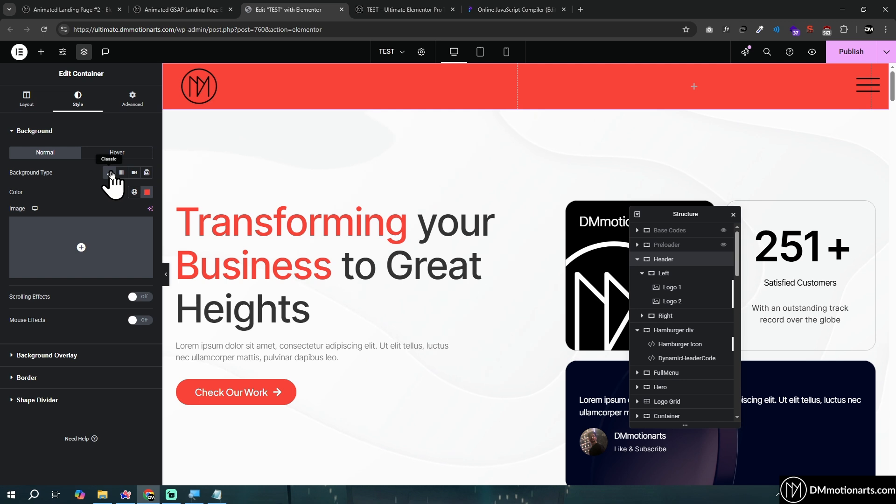
pyautogui.click(109, 173)
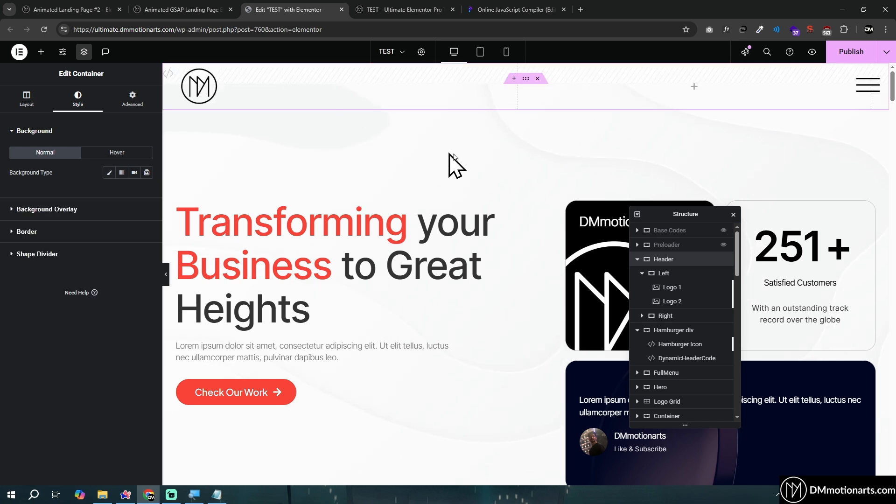
# Open the DynamicHeaderCode widget and point out the background: transparent rule under .dm-dynamic-header
pyautogui.click(683, 344)
pyautogui.click(691, 362)
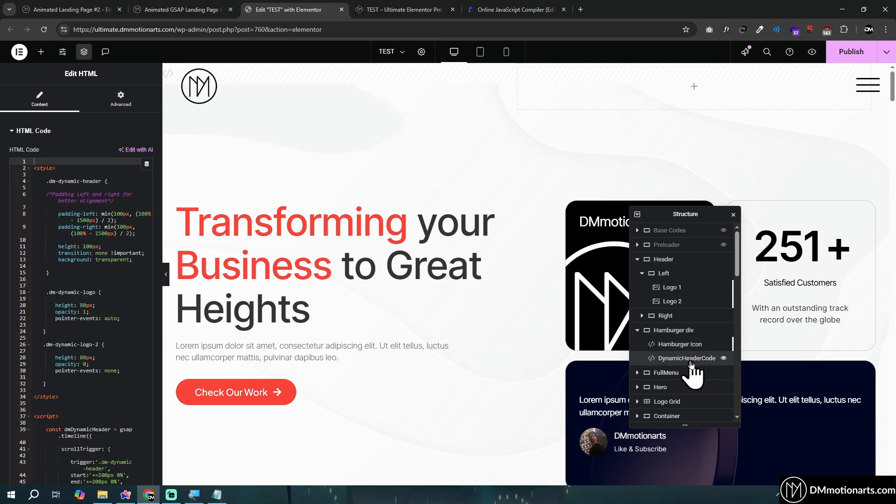
pyautogui.click(71, 265)
pyautogui.click(86, 260)
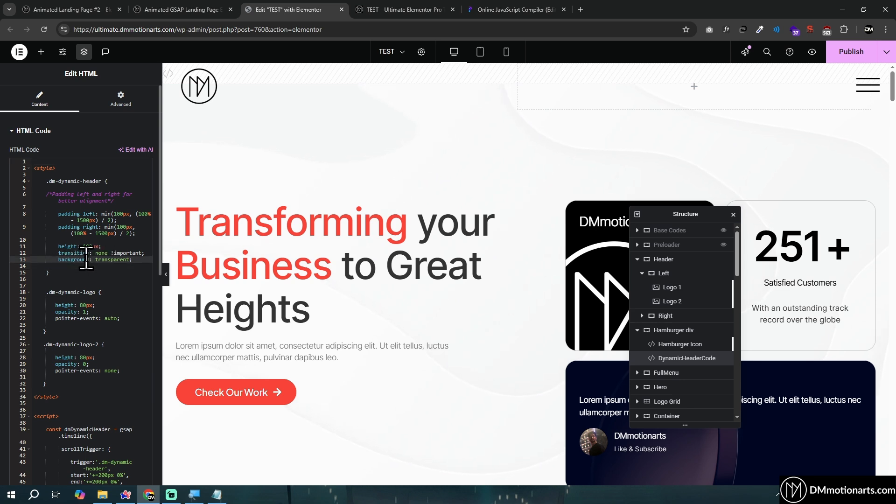
# Set the .dm-dynamic-header background to red and check the header's scroll behaviour on the preview page
pyautogui.write('red')
pyautogui.click(113, 262)
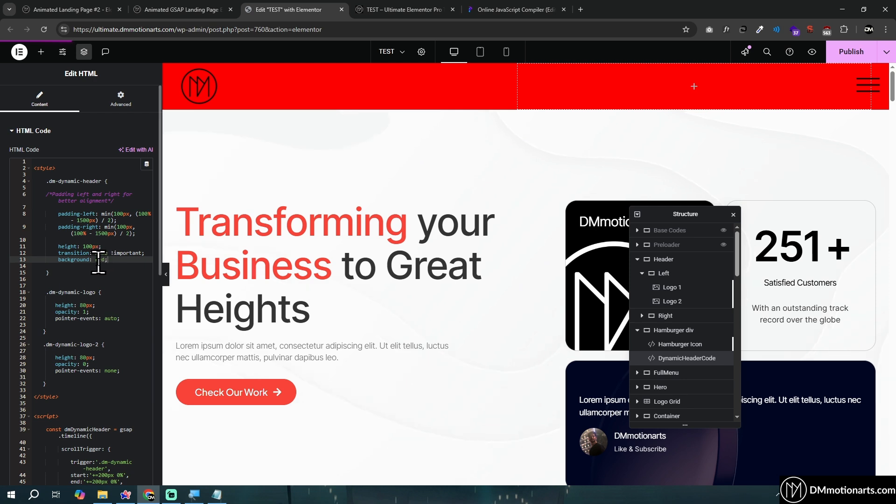
pyautogui.hotkey('ctrl', 'Tab')
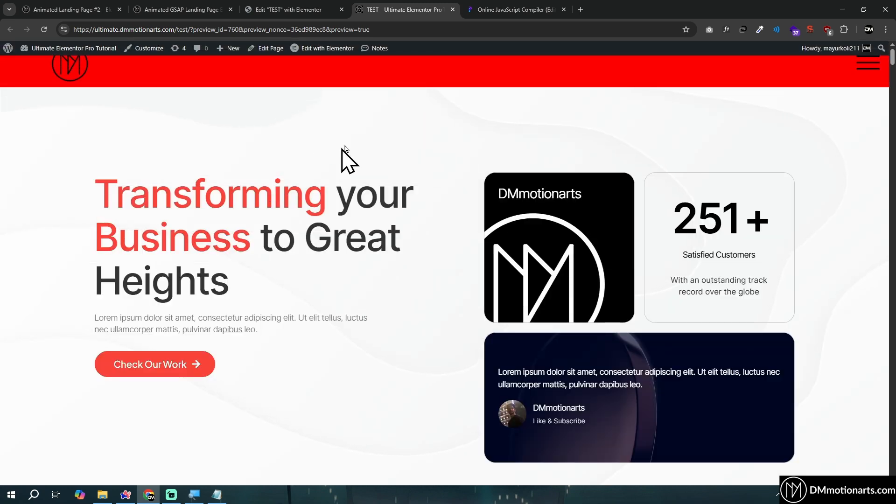
pyautogui.scroll(-5, 476, 276)
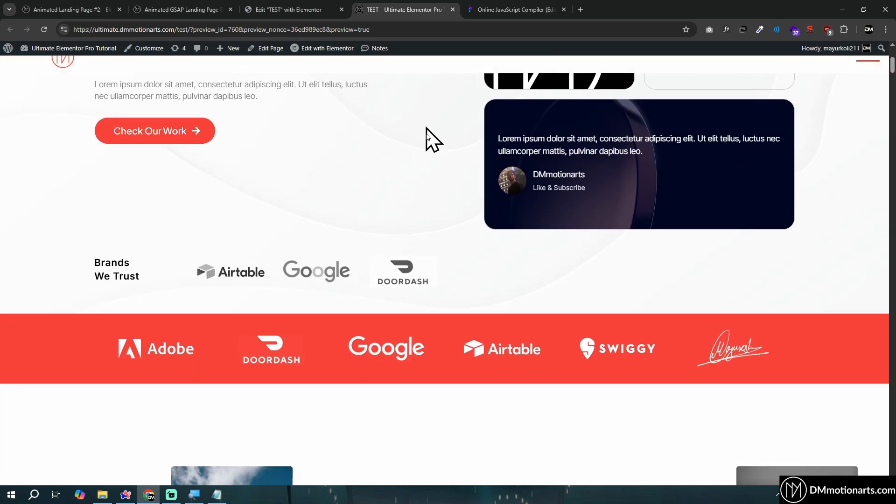
pyautogui.scroll(5, 430, 230)
pyautogui.scroll(-6, 430, 230)
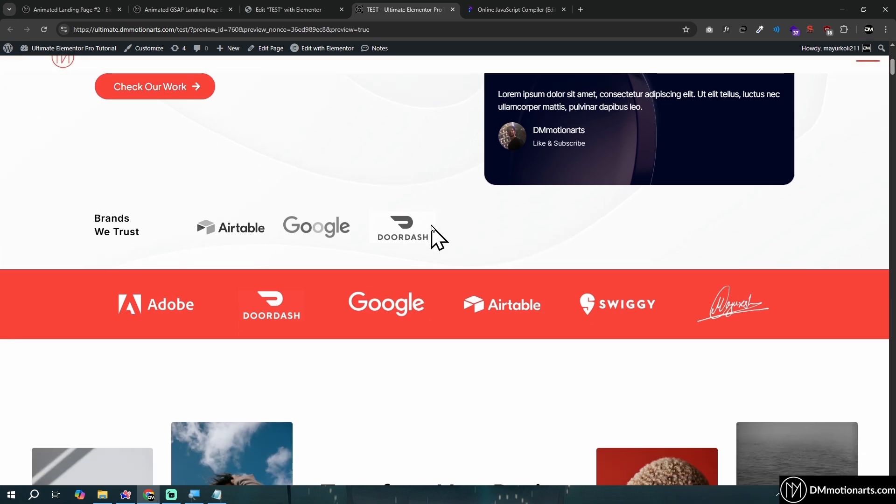
pyautogui.scroll(6, 431, 226)
pyautogui.click(322, 10)
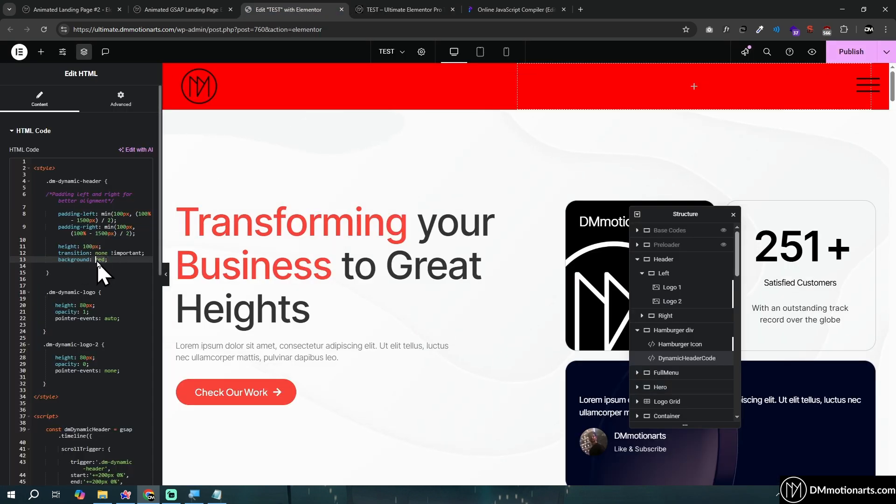
# Review the header's height rule, then compare the height and opacity rules of .dm-dynamic-logo and .dm-dynamic-logo-2
pyautogui.click(60, 247)
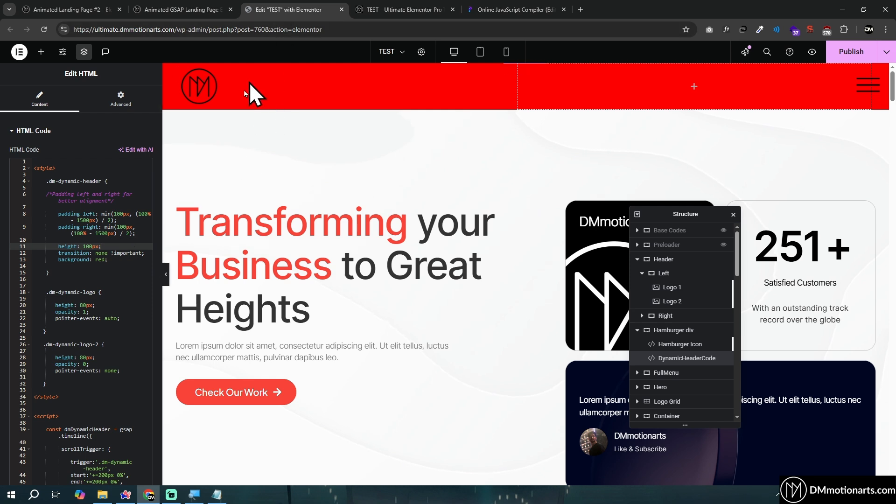
pyautogui.scroll(-3, 94, 264)
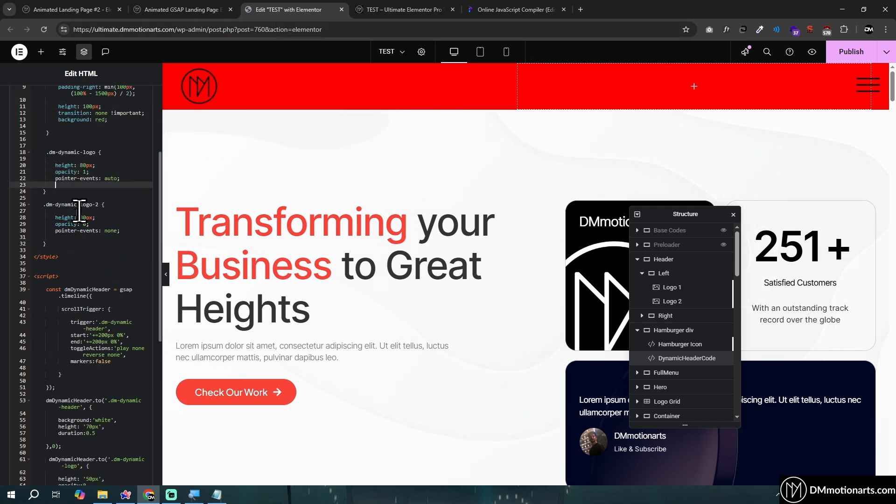
pyautogui.moveTo(53, 217); pyautogui.dragTo(125, 224)
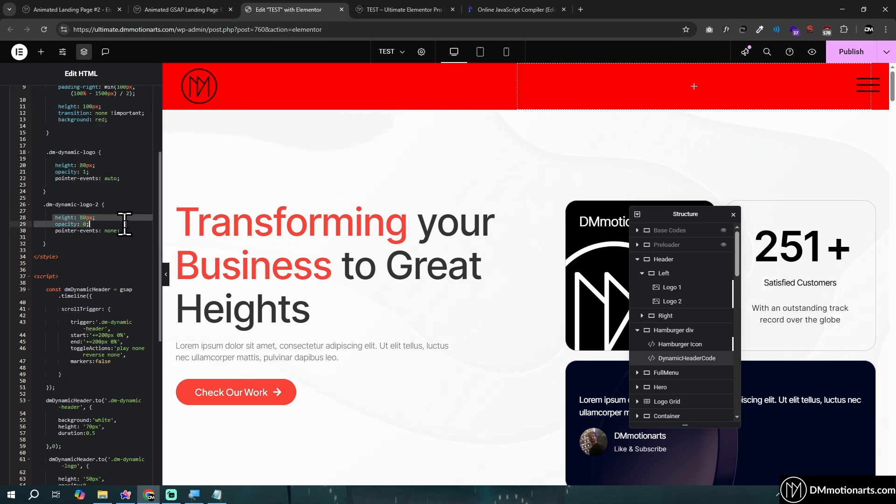
pyautogui.click(57, 165)
pyautogui.click(104, 216)
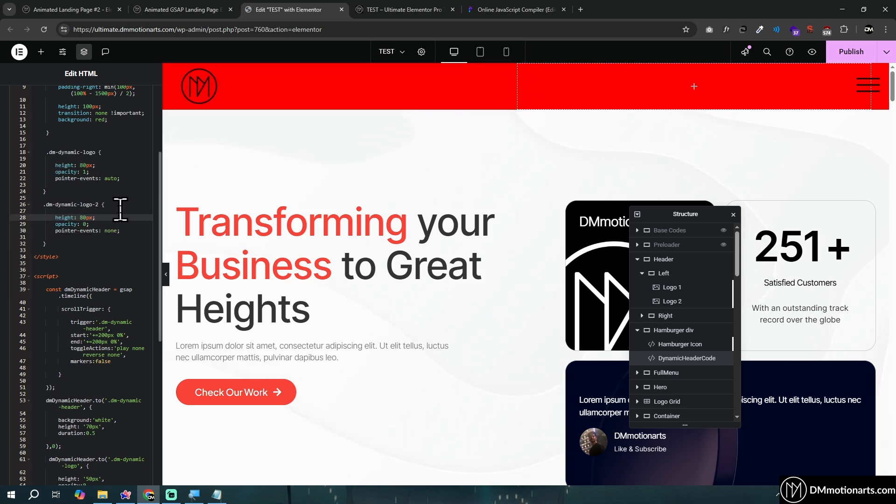
pyautogui.moveTo(54, 166); pyautogui.dragTo(130, 171)
pyautogui.click(132, 172)
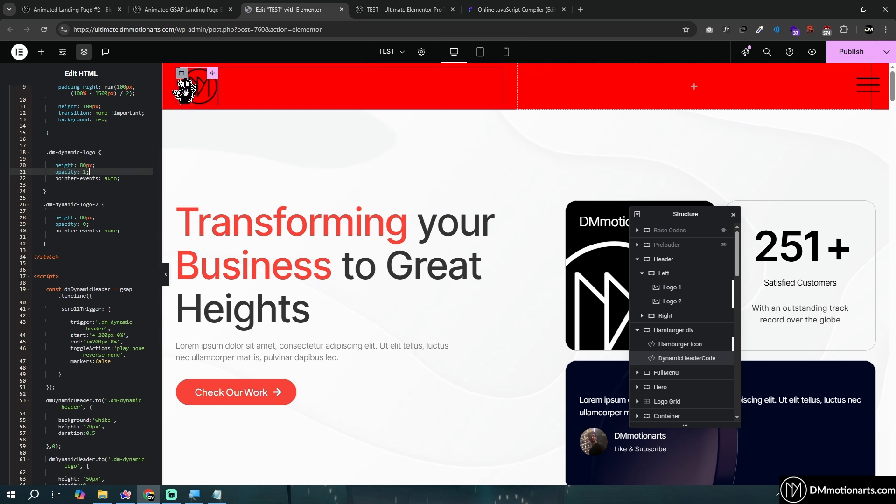
pyautogui.moveTo(55, 218); pyautogui.dragTo(122, 222)
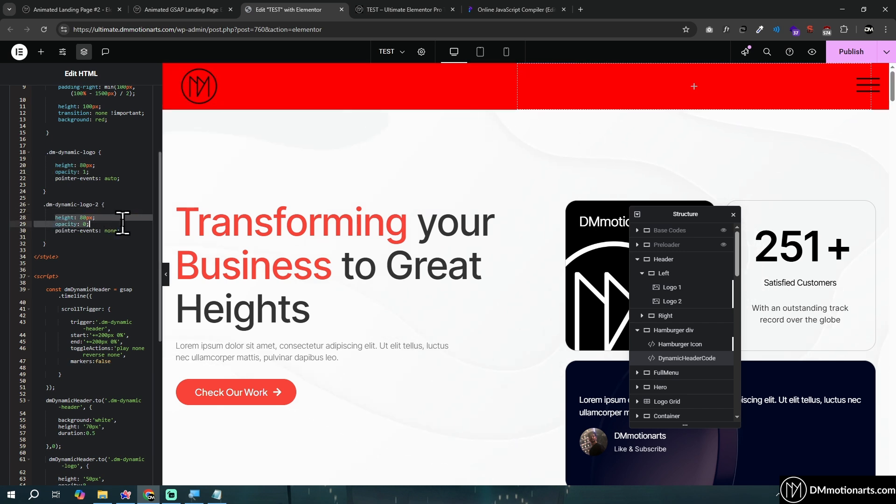
pyautogui.click(123, 223)
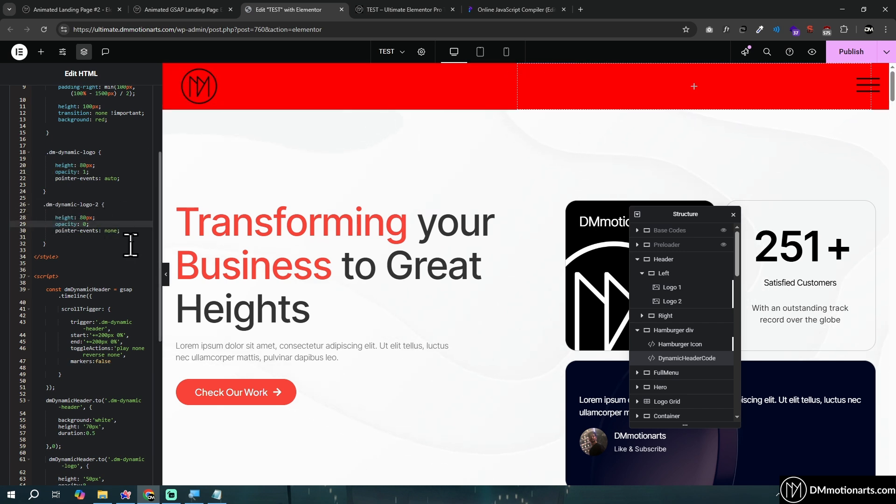
# Locate the dmDynamicHeader.to tween for .dm-dynamic-header in the script and watch its effect while scrolling the preview page
pyautogui.scroll(-3, 100, 236)
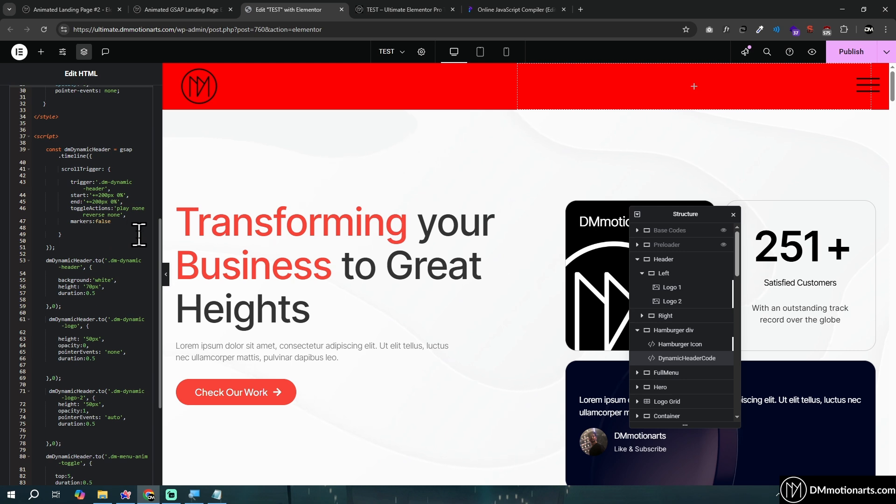
pyautogui.scroll(-1, 126, 231)
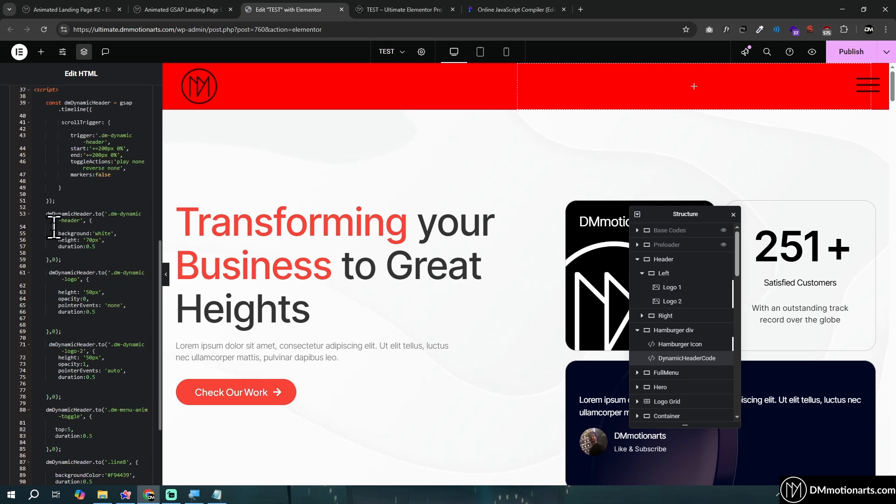
pyautogui.moveTo(48, 214); pyautogui.dragTo(142, 262)
pyautogui.click(142, 262)
pyautogui.hotkey('ctrl', 'Tab')
pyautogui.scroll(-5, 348, 233)
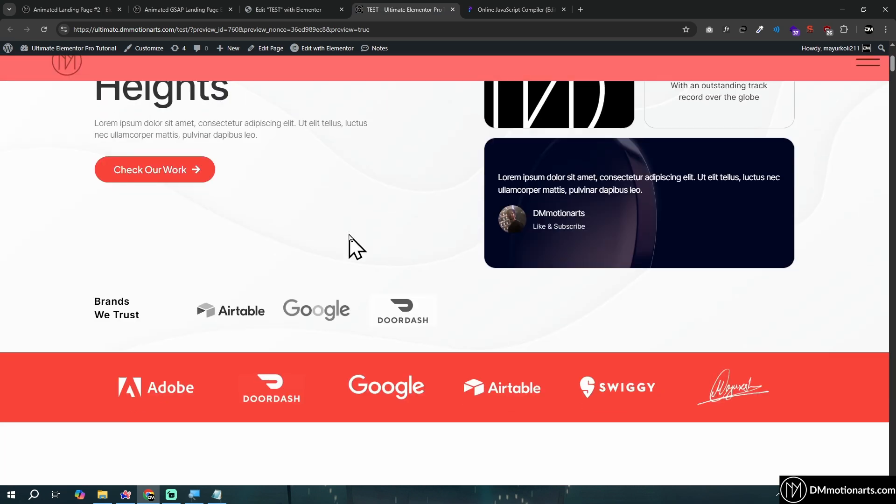
pyautogui.click(287, 2)
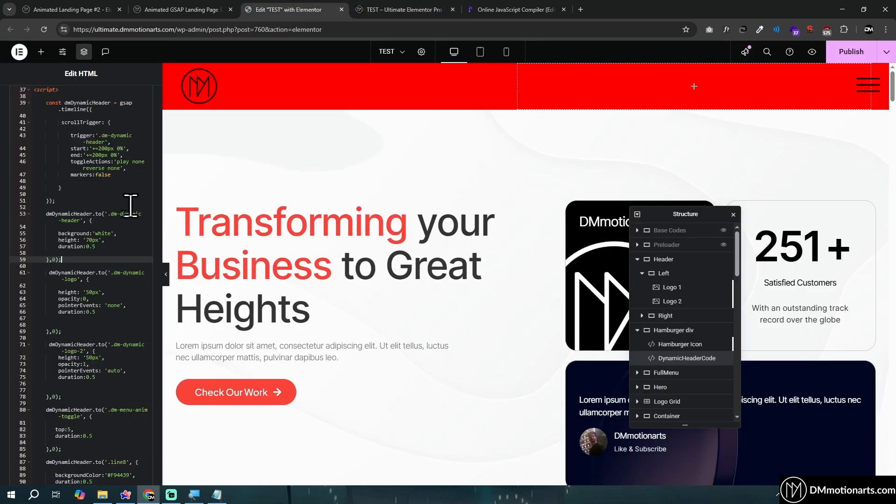
# Point out the background, height and duration properties in the .dm-dynamic-header tween, checking the shrunken header in the preview
pyautogui.click(96, 233)
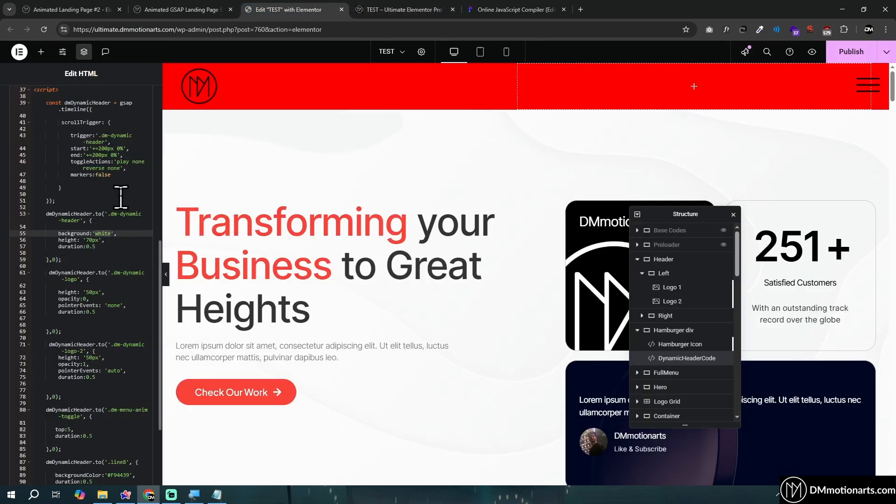
pyautogui.click(92, 240)
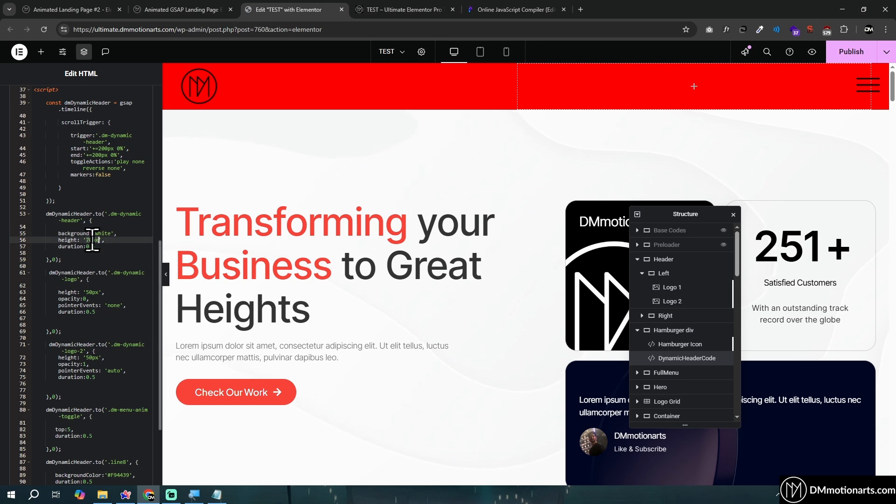
pyautogui.click(399, 9)
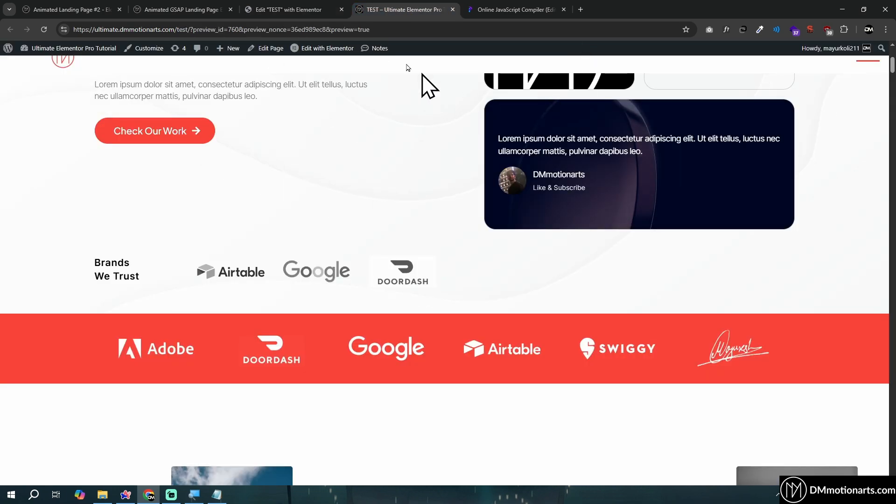
pyautogui.click(287, 10)
pyautogui.click(77, 247)
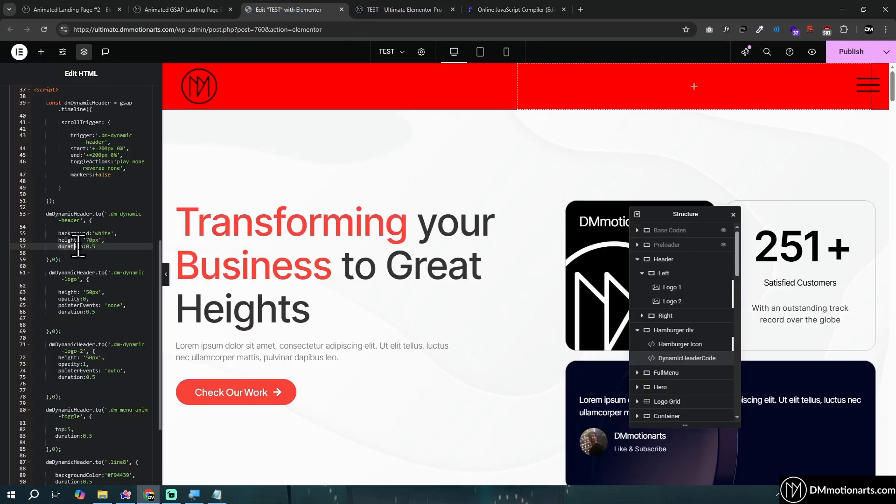
# Replay the header's background and height transition by scrolling the preview page up and down, and return to the editor
pyautogui.hotkey('ctrl', 'Tab')
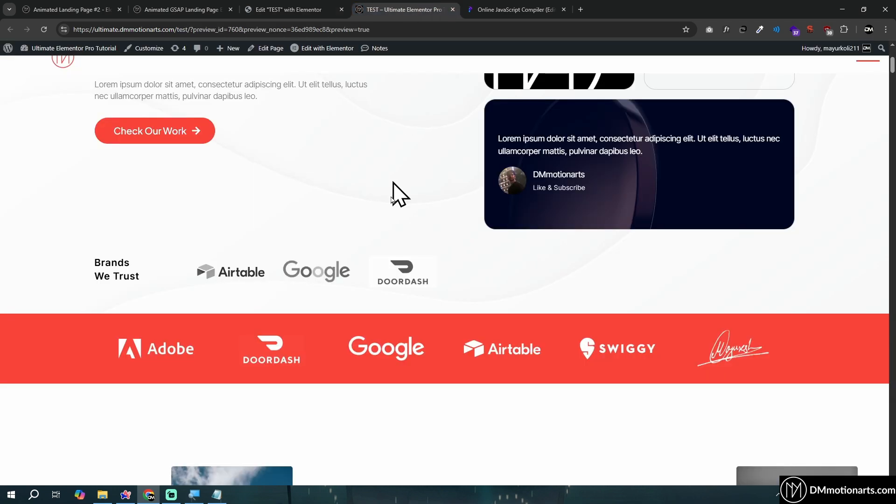
pyautogui.scroll(5, 392, 194)
pyautogui.scroll(-3, 390, 98)
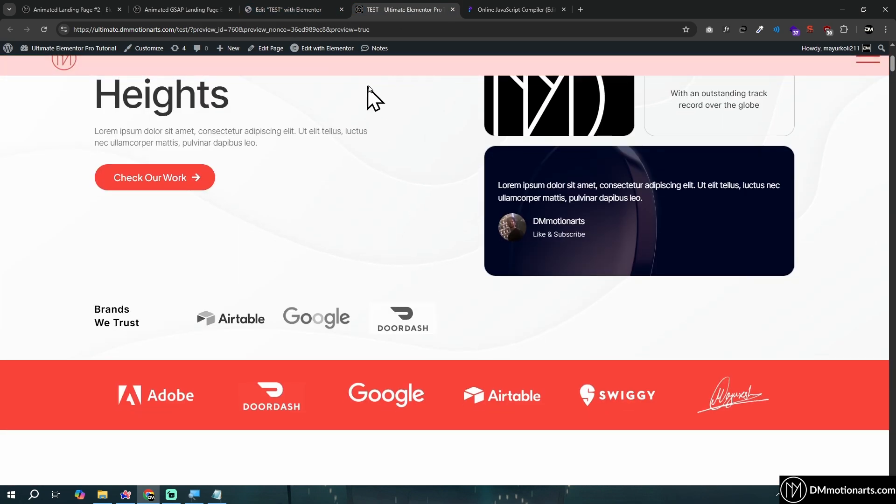
pyautogui.scroll(-1, 421, 103)
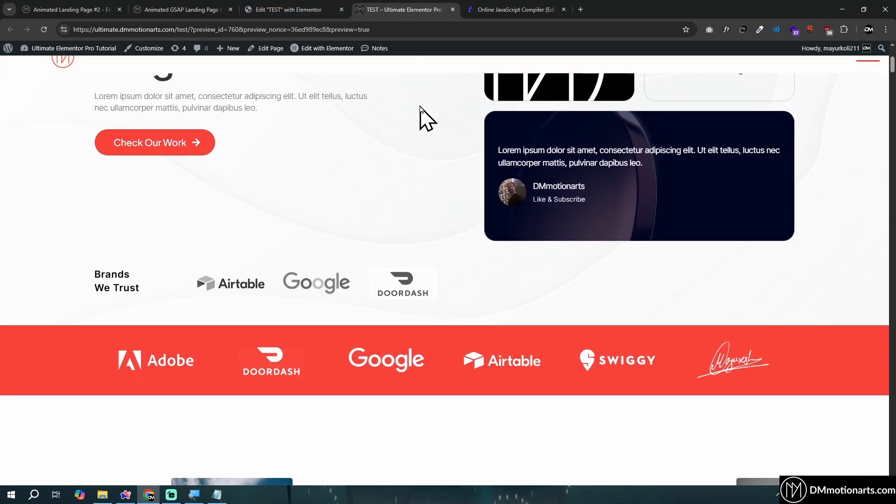
pyautogui.scroll(4, 420, 133)
pyautogui.scroll(-4, 448, 110)
pyautogui.click(279, 3)
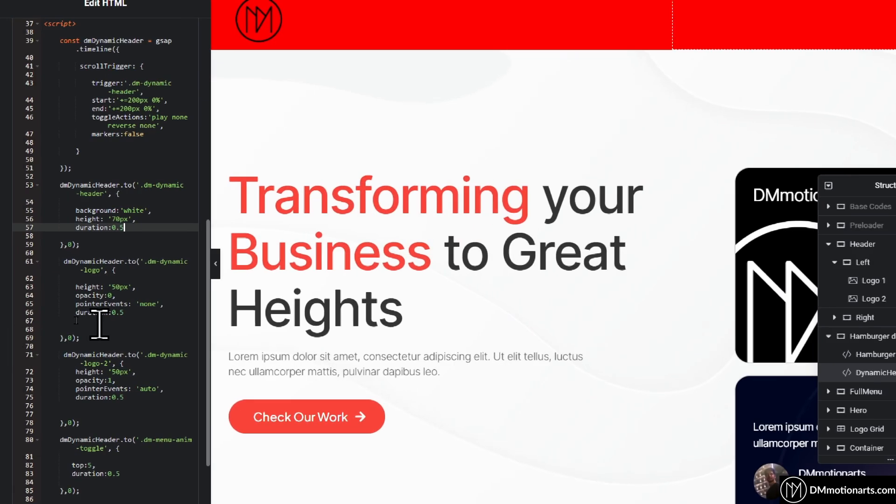
# Highlight the .dm-dynamic-logo and .dm-dynamic-logo-2 tween blocks in the script, together and one at a time
pyautogui.scroll(-3, 100, 322)
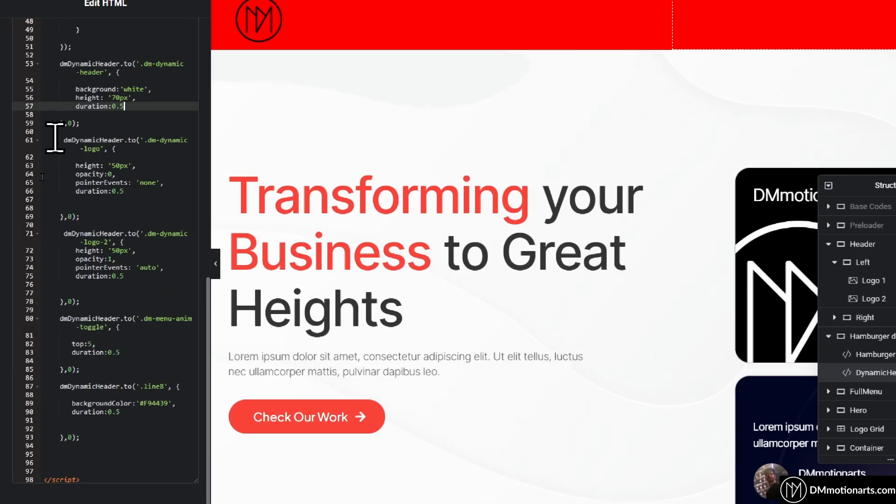
pyautogui.moveTo(56, 140); pyautogui.dragTo(149, 307)
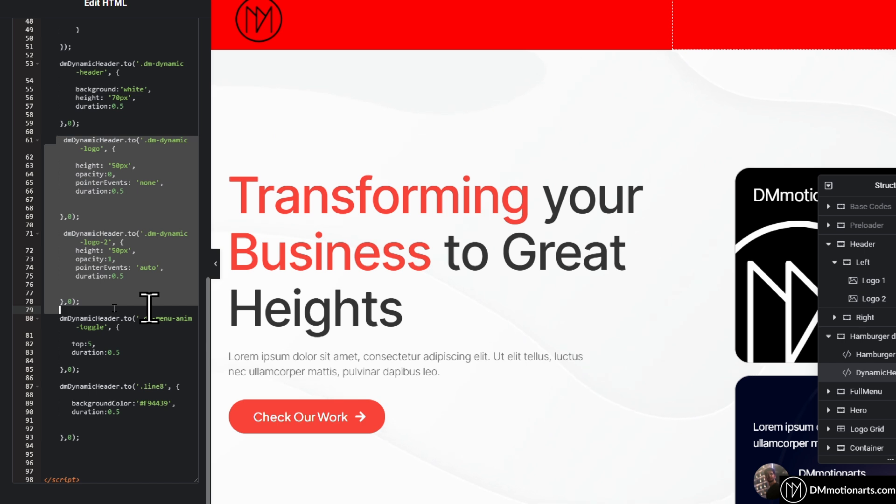
pyautogui.click(111, 133)
pyautogui.click(109, 174)
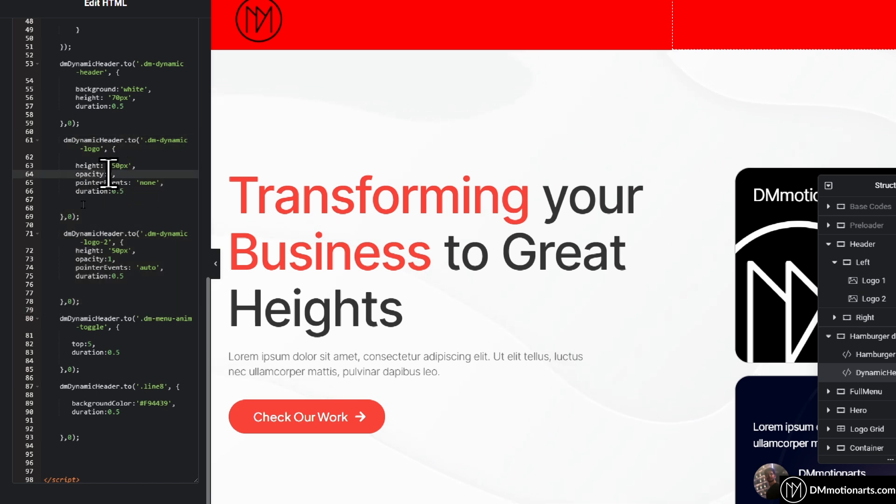
pyautogui.moveTo(60, 140); pyautogui.dragTo(124, 216)
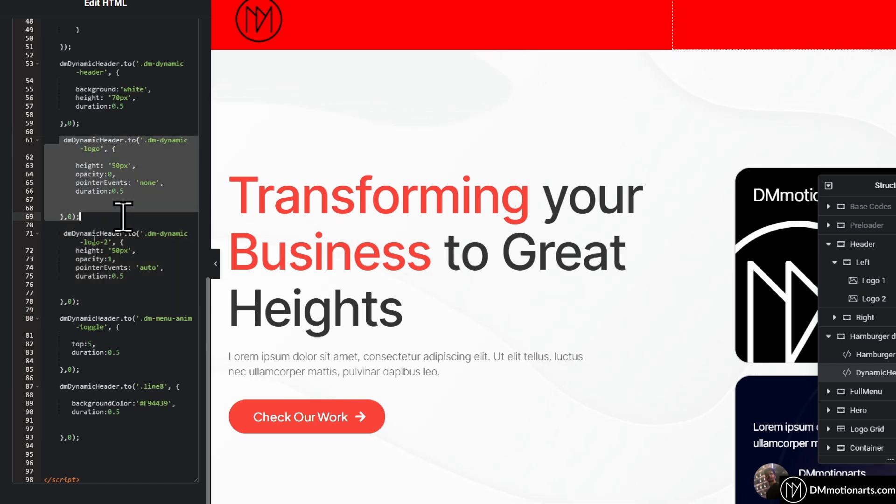
pyautogui.moveTo(61, 249); pyautogui.dragTo(121, 312)
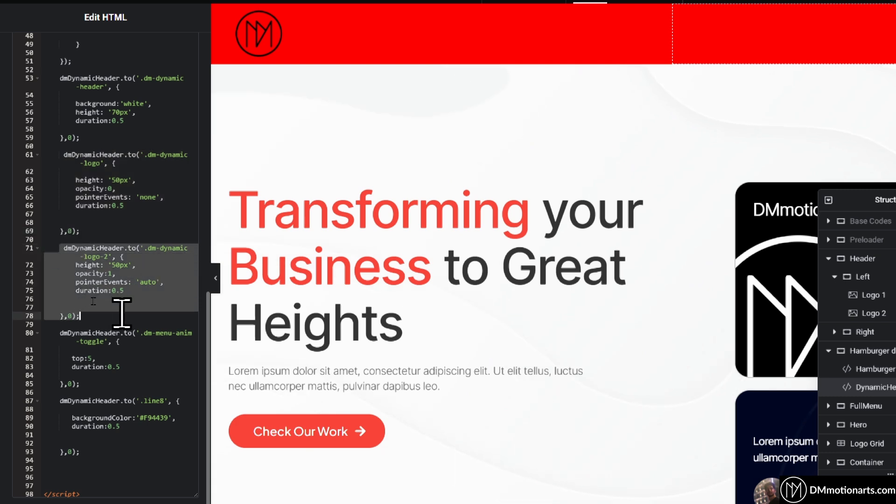
pyautogui.click(115, 280)
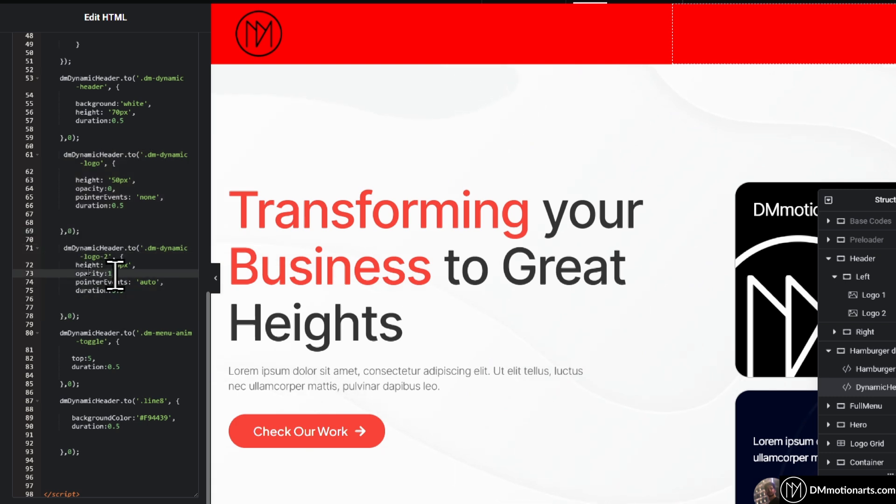
# Compare the duration values of both logo tweens and examine the height property in the .dm-dynamic-logo tween
pyautogui.click(125, 206)
pyautogui.click(123, 291)
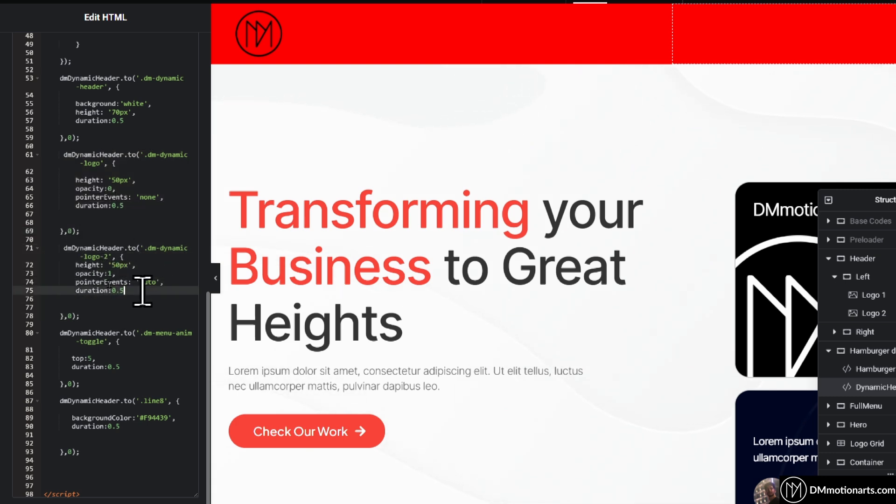
pyautogui.click(75, 180)
pyautogui.click(133, 180)
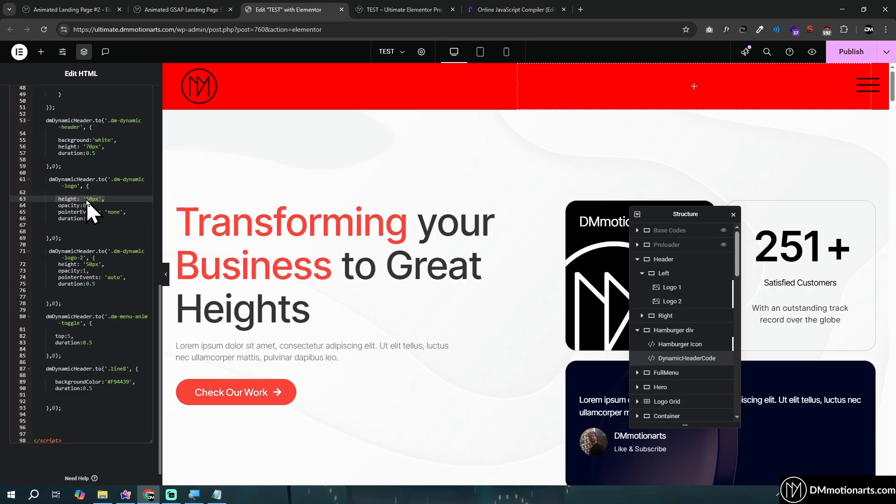
pyautogui.scroll(4, 134, 151)
pyautogui.scroll(-4, 78, 242)
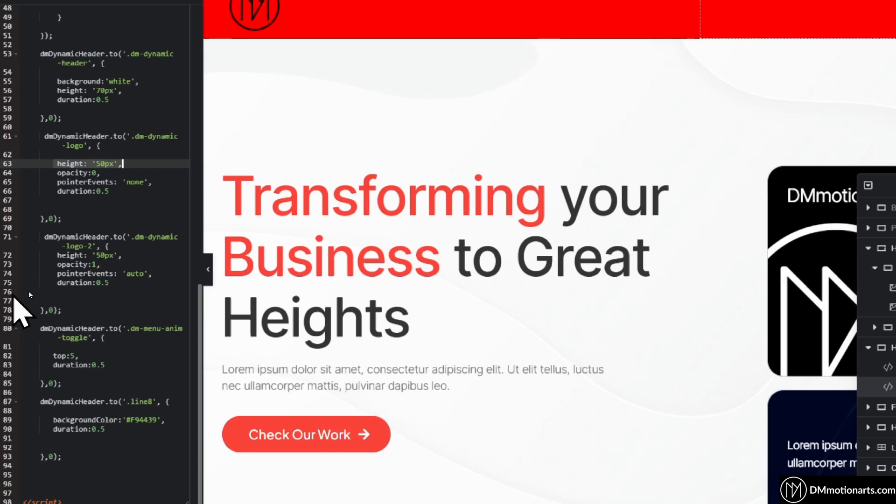
pyautogui.scroll(-1, 28, 294)
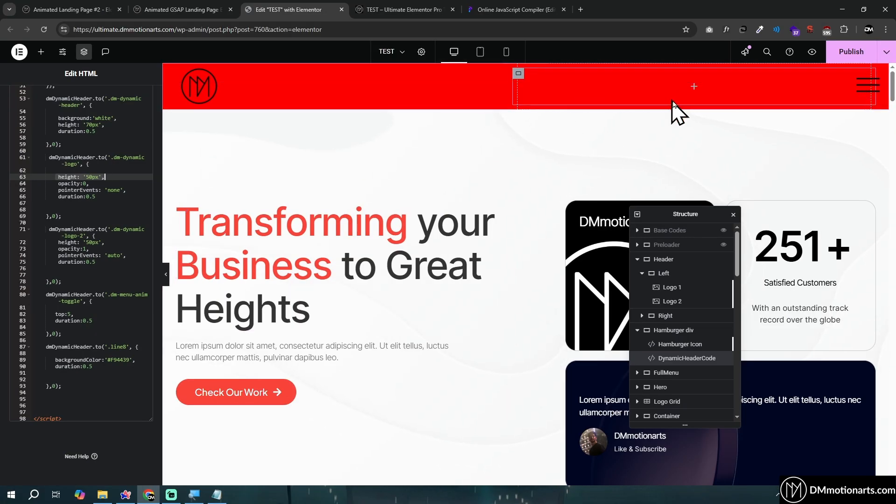
# Move the floating Structure navigator aside and hide the Header container in the editor
pyautogui.moveTo(678, 218); pyautogui.dragTo(620, 189)
pyautogui.click(665, 231)
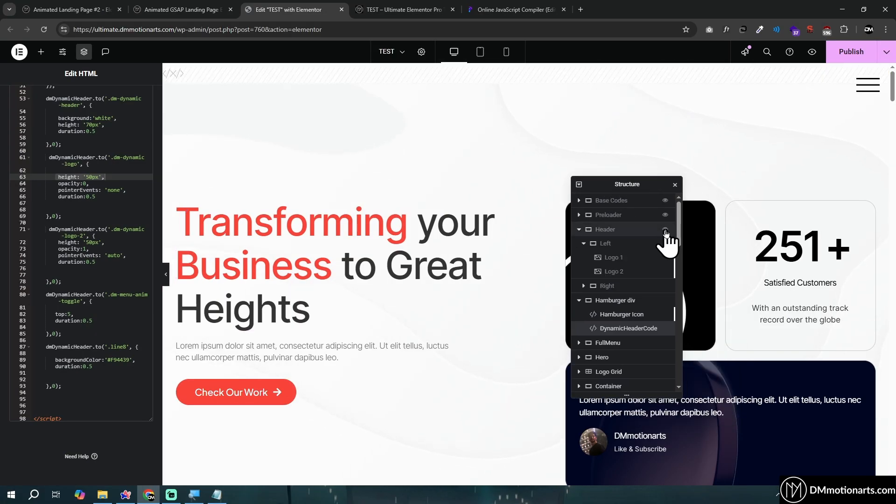
pyautogui.click(666, 230)
pyautogui.click(666, 230)
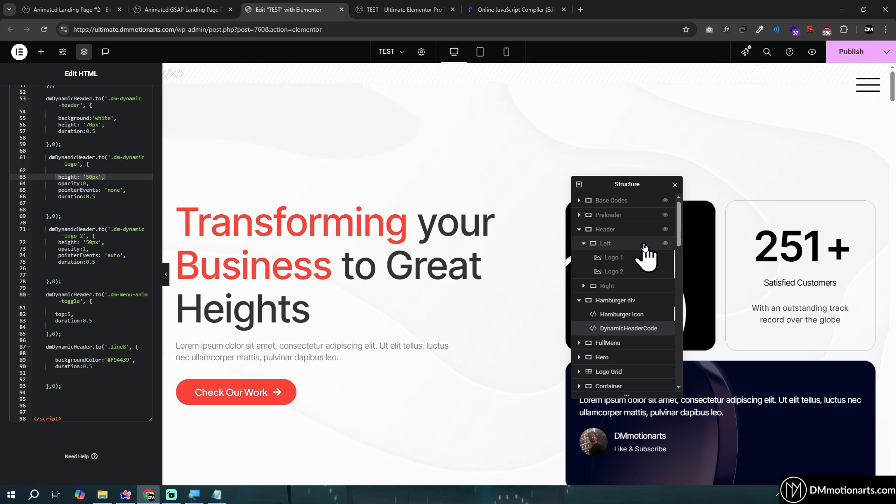
# Show the Header container again, collapse it in the Structure navigator, and select the Hamburger Icon and its parent Hamburger div
pyautogui.click(665, 231)
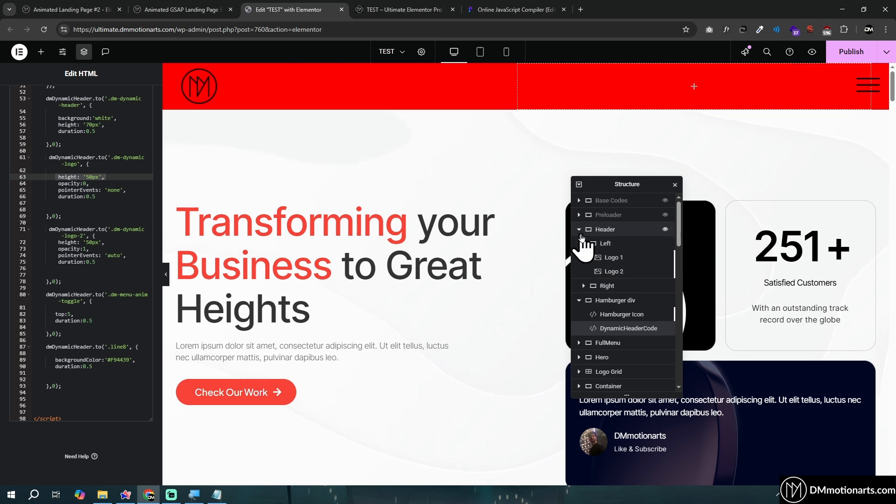
pyautogui.click(625, 317)
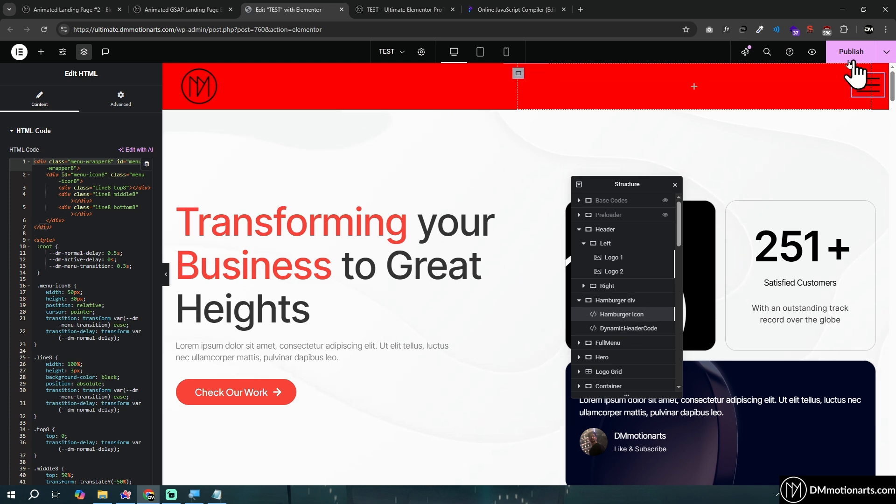
pyautogui.click(579, 229)
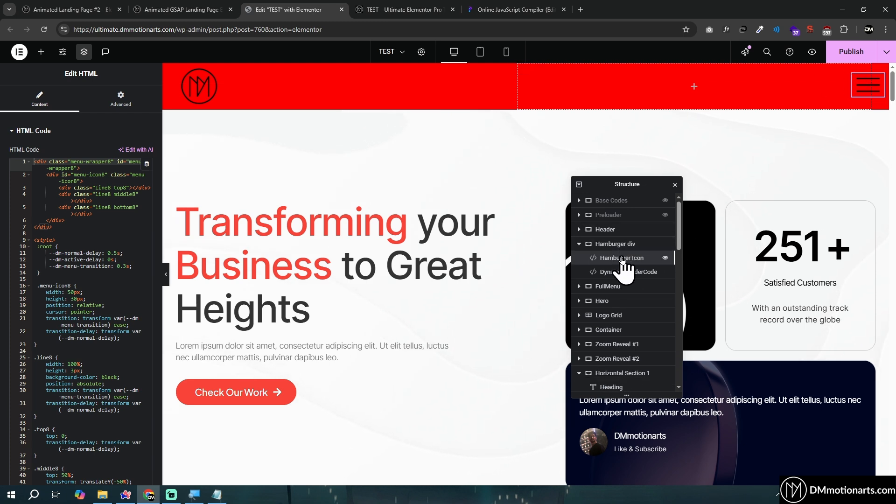
pyautogui.click(616, 244)
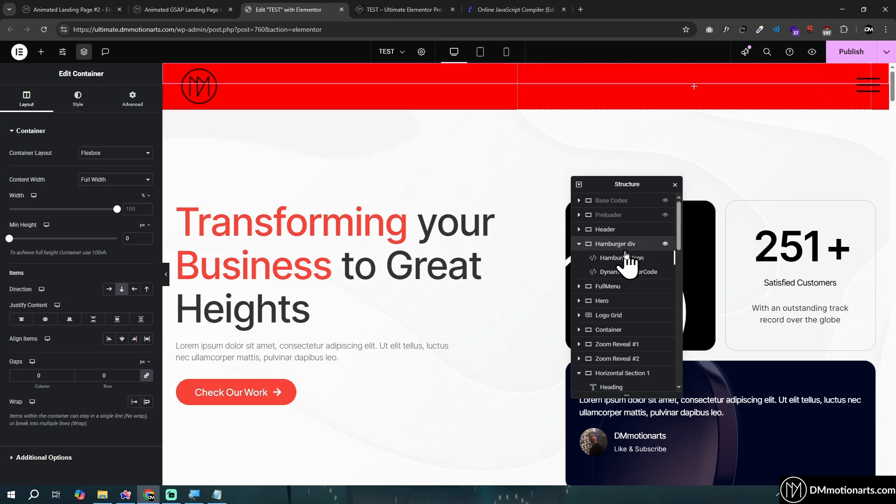
# Check the preview page briefly, return to the editor, and select and expand the Header container in the navigator
pyautogui.click(417, 9)
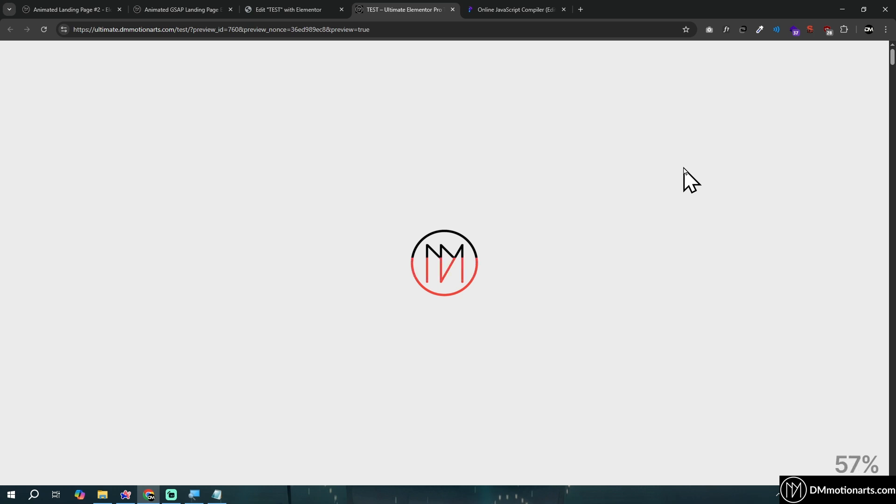
pyautogui.click(333, 10)
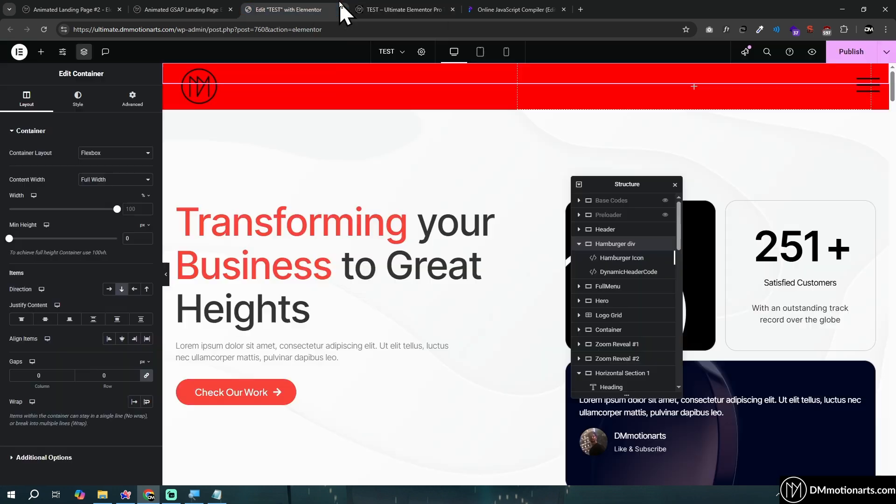
pyautogui.click(605, 230)
pyautogui.click(580, 229)
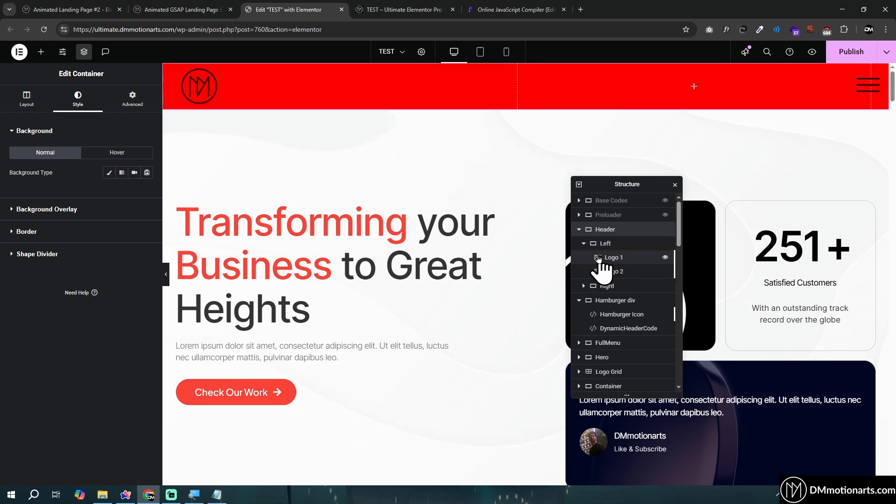
# Inspect the Hamburger Icon's advanced positioning settings and choose Fixed among the Position options
pyautogui.click(626, 315)
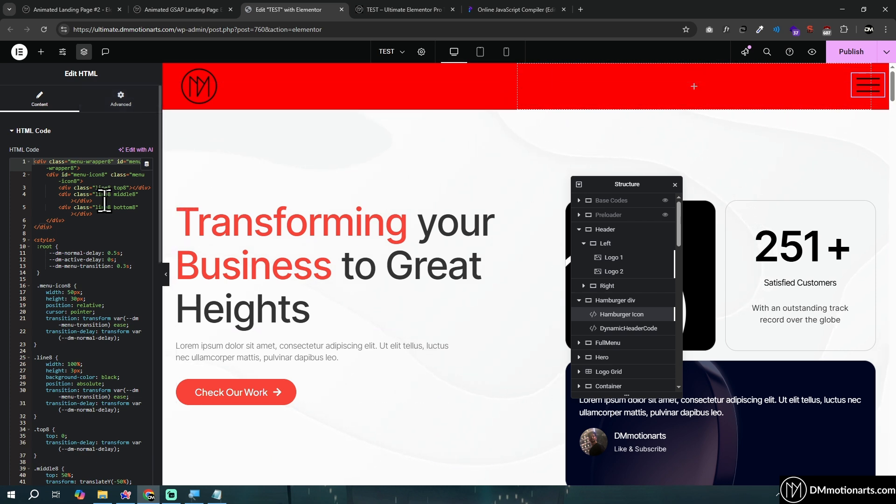
pyautogui.click(126, 102)
pyautogui.scroll(-5, 92, 255)
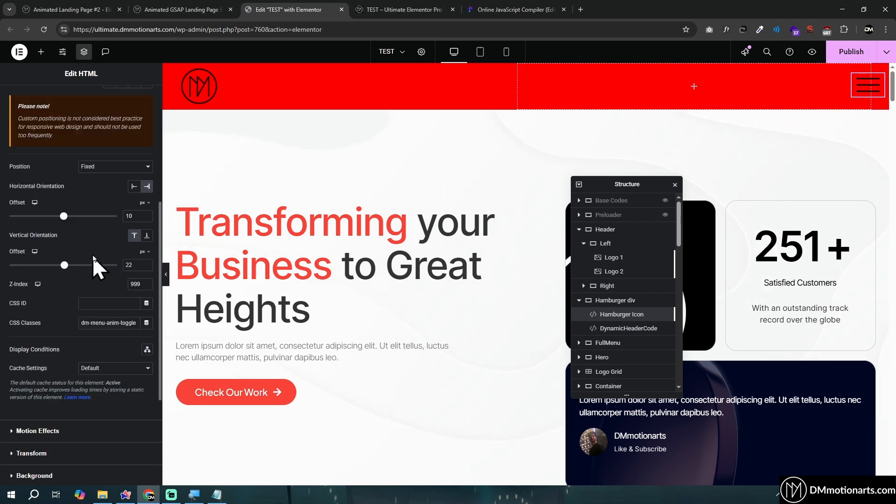
pyautogui.click(98, 168)
pyautogui.click(102, 200)
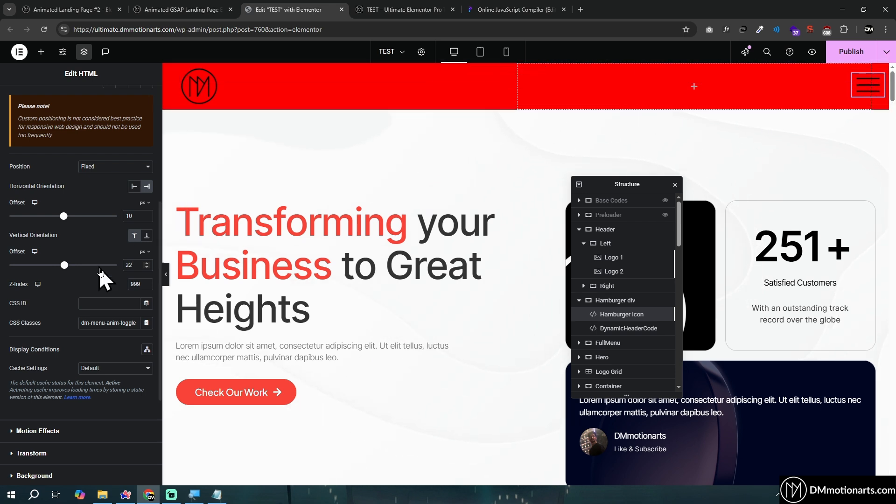
# Replay the hamburger icon's scroll transition by moving down and back up the preview page
pyautogui.click(387, 8)
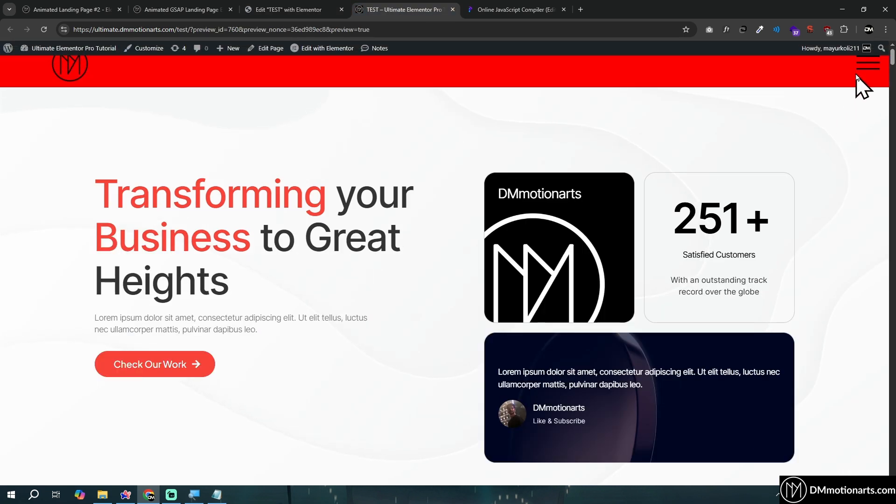
pyautogui.scroll(-5, 450, 184)
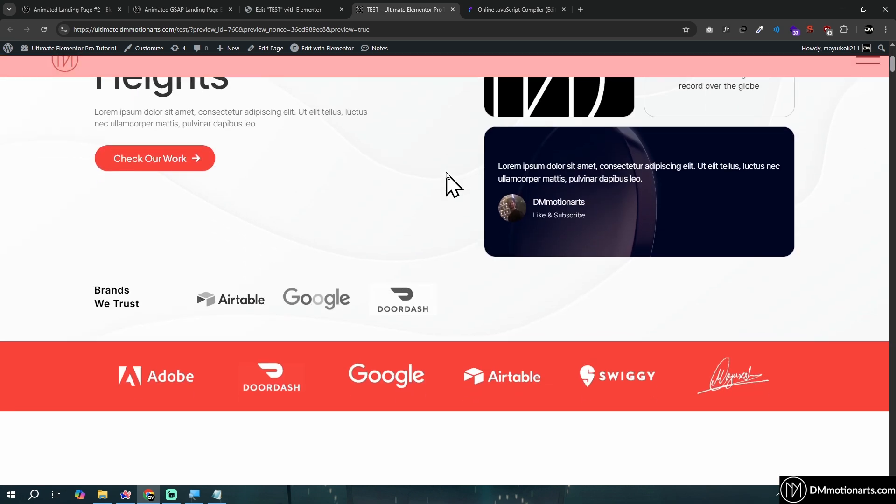
pyautogui.scroll(5, 466, 182)
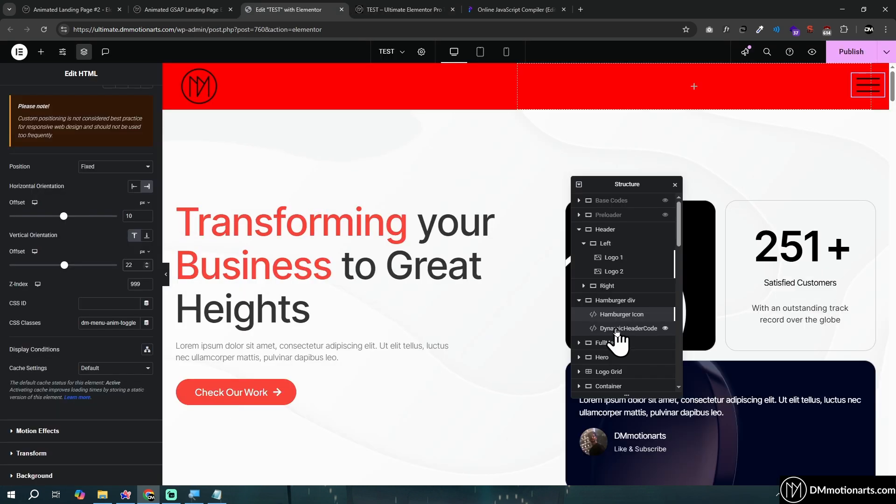
# Open the DynamicHeaderCode widget and locate the top property in the .dm-menu-anim-toggle tween
pyautogui.click(617, 330)
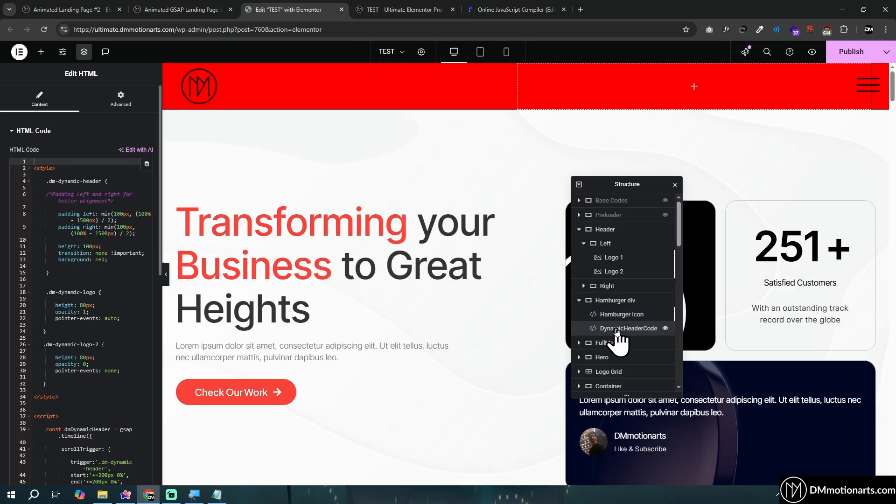
pyautogui.scroll(-10, 98, 243)
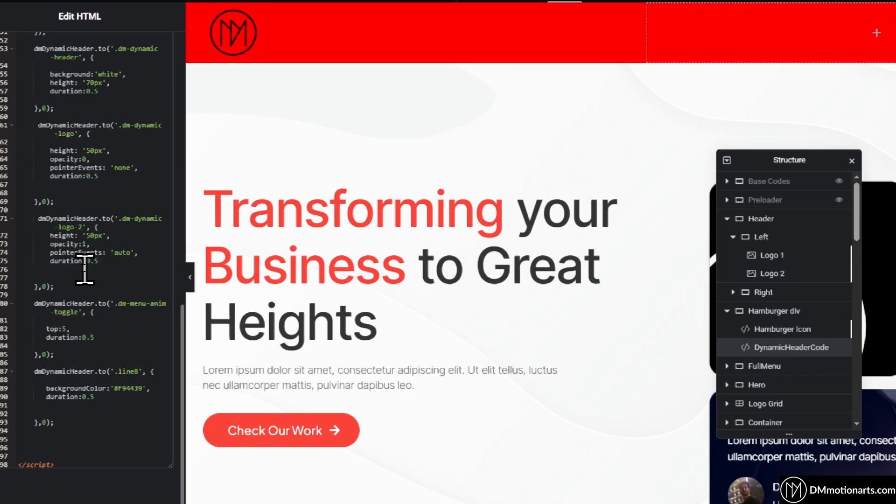
pyautogui.click(101, 329)
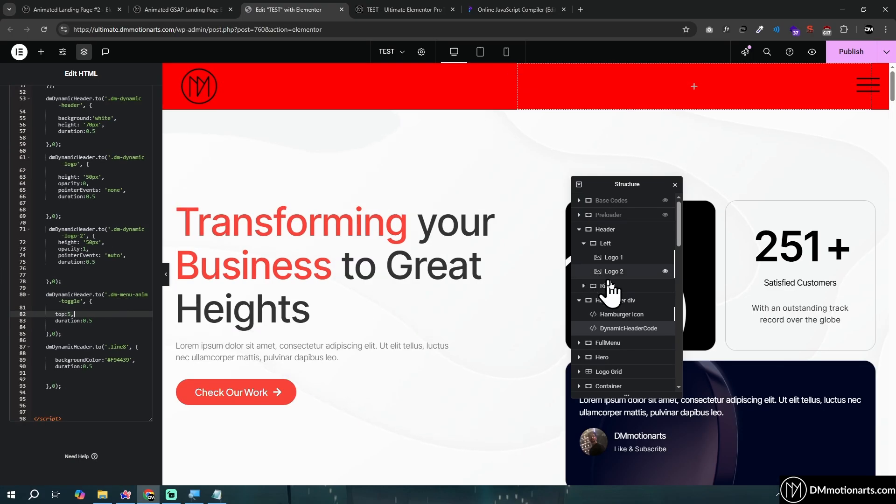
# Examine the Hamburger Icon's vertical offset in its advanced settings and compare it with the preview page
pyautogui.click(607, 315)
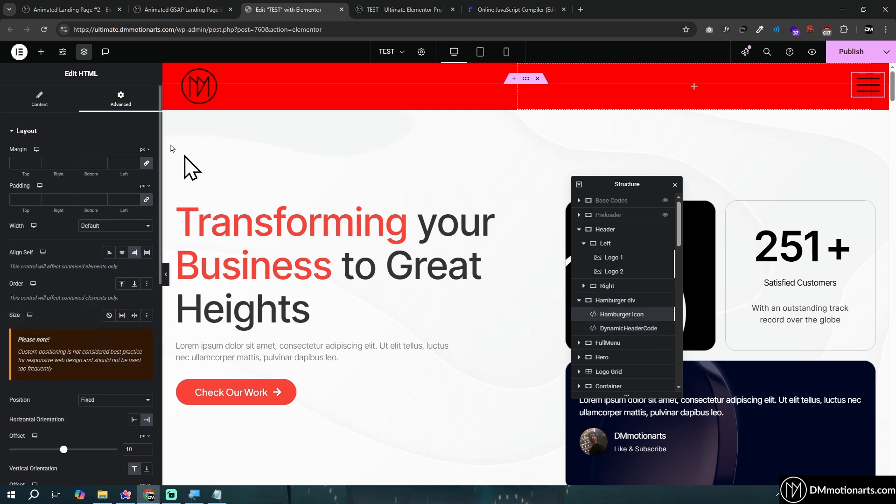
pyautogui.scroll(-4, 92, 260)
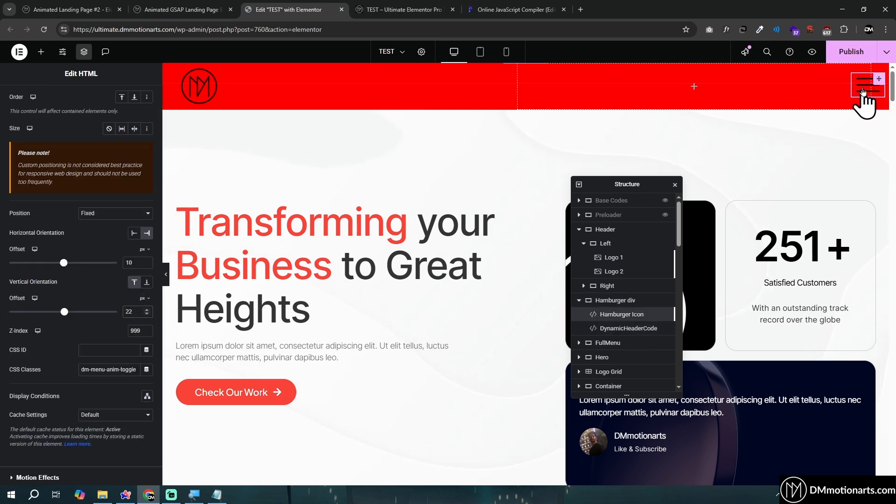
pyautogui.click(413, 9)
pyautogui.click(298, 10)
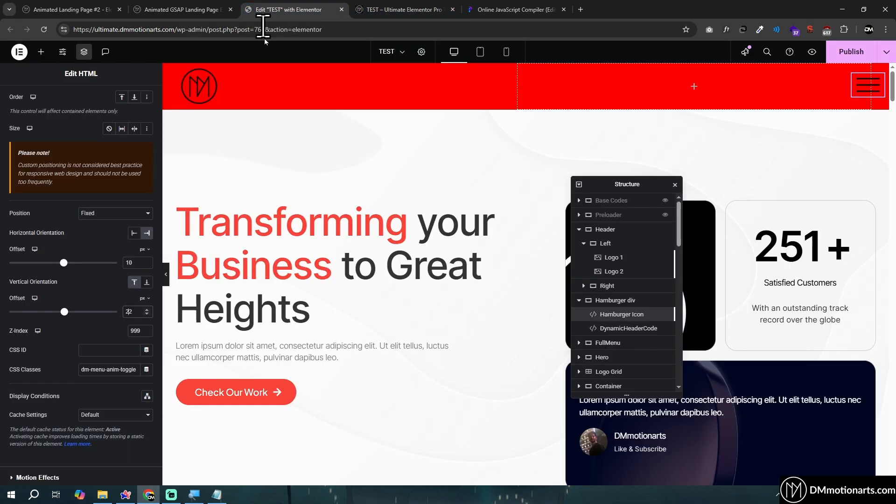
# Reopen the DynamicHeaderCode script and point out the .dm-menu-anim-toggle tween's top value against the icon's offset
pyautogui.click(621, 329)
pyautogui.scroll(-4, 69, 269)
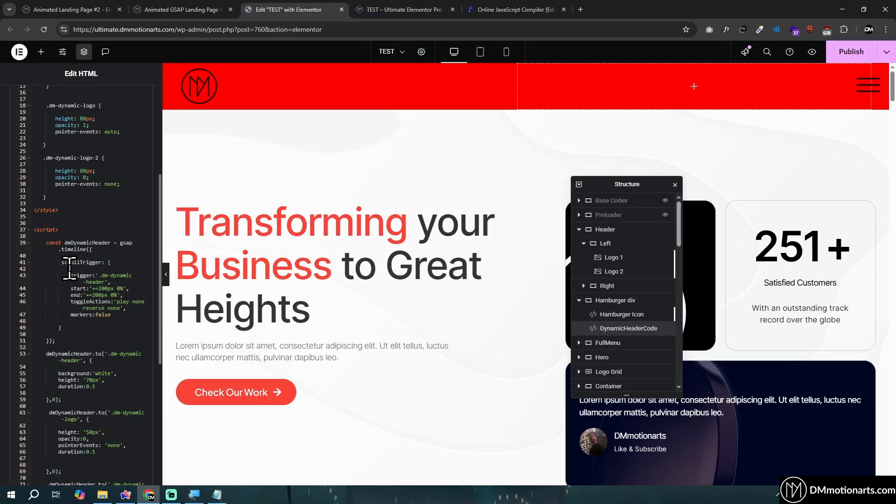
pyautogui.scroll(-5, 89, 264)
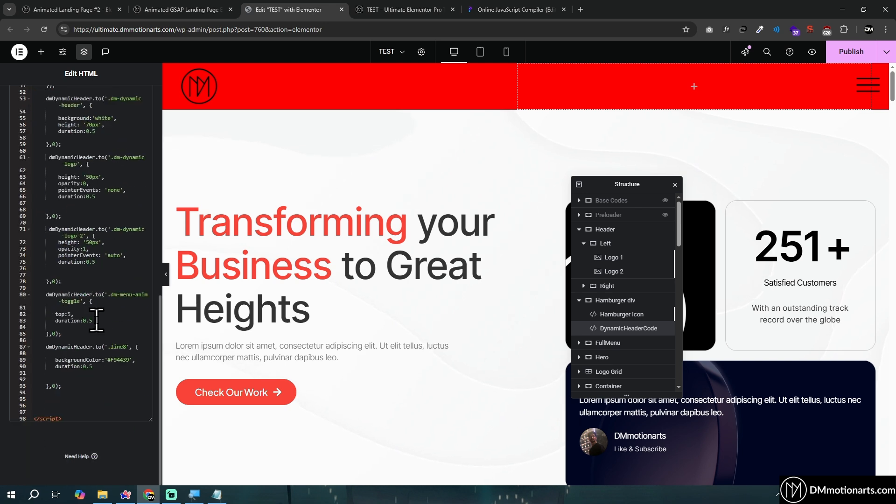
pyautogui.click(67, 313)
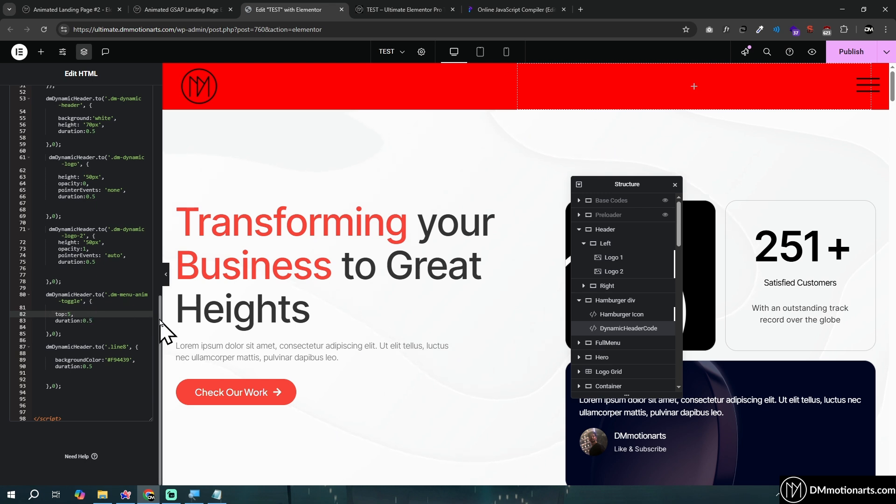
# Highlight the .line8 tween block and examine its backgroundColor value
pyautogui.moveTo(43, 347); pyautogui.dragTo(111, 381)
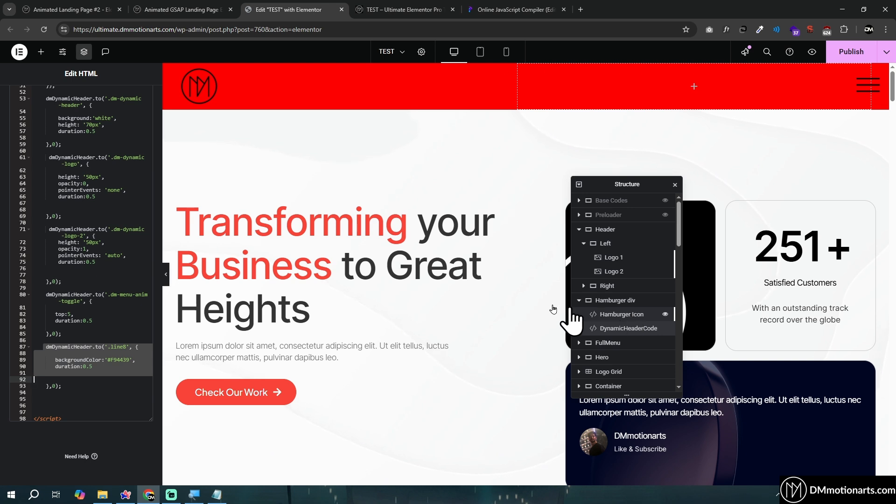
pyautogui.click(108, 360)
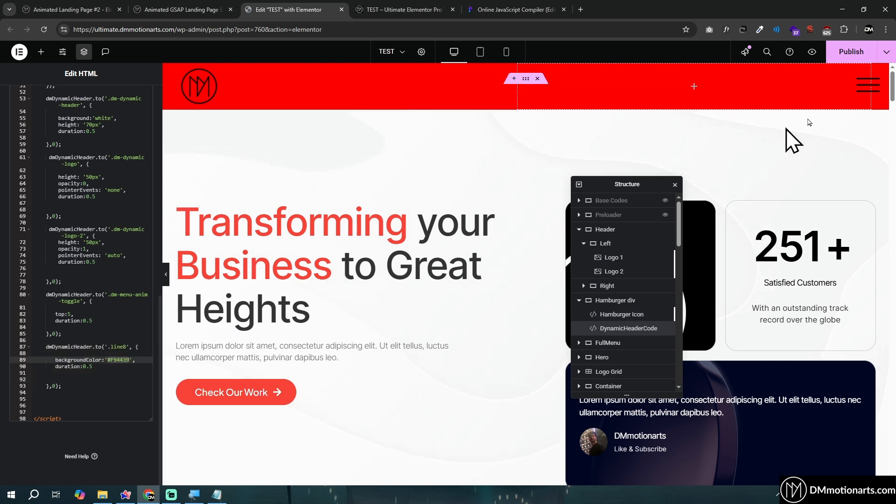
pyautogui.click(108, 355)
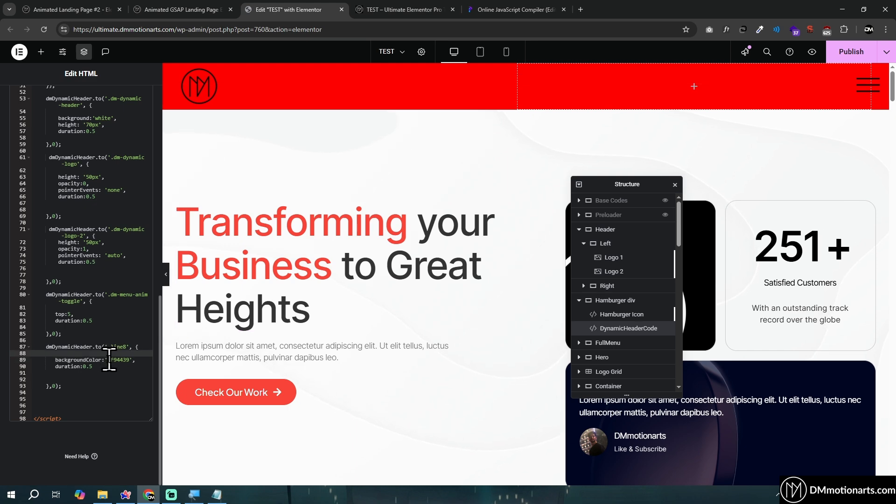
pyautogui.click(134, 360)
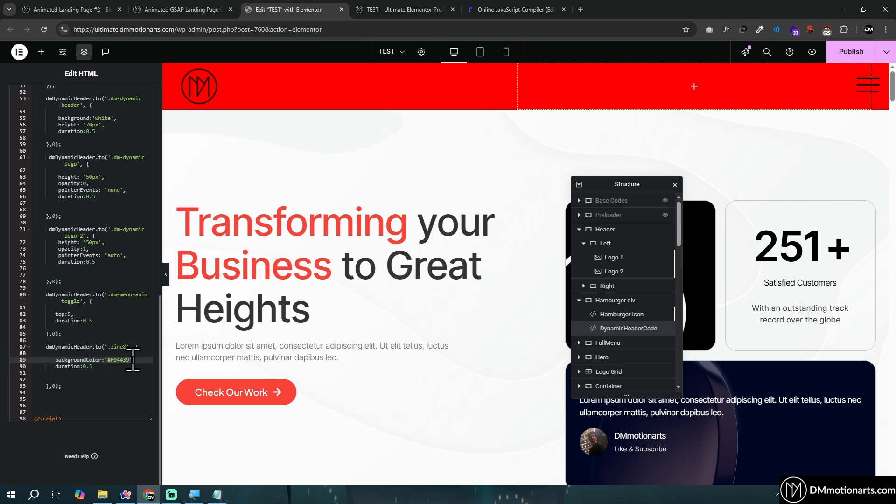
# Open the Hamburger Icon's HTML code and highlight the background-color value in its .line8 rule
pyautogui.click(636, 314)
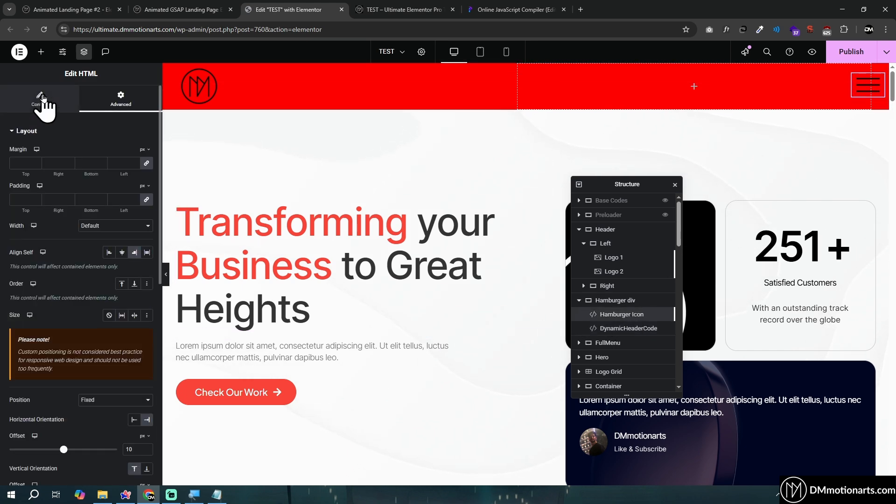
pyautogui.click(42, 99)
pyautogui.scroll(-10, 88, 262)
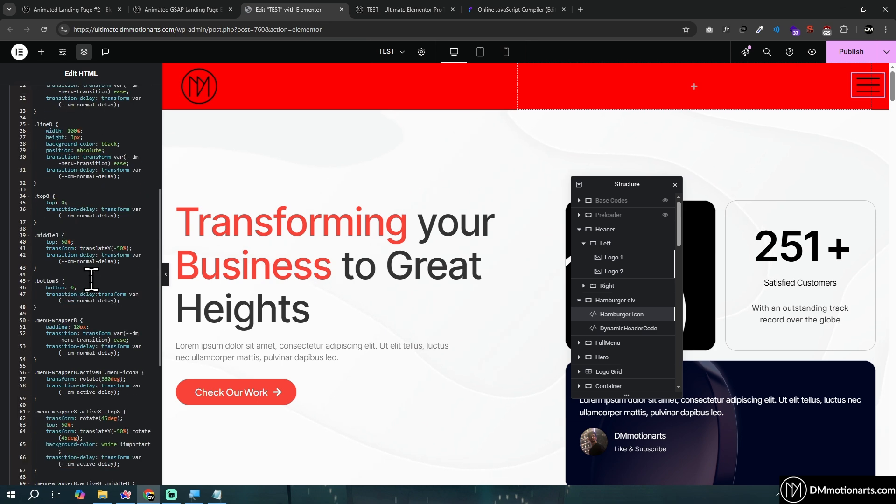
pyautogui.scroll(10, 91, 279)
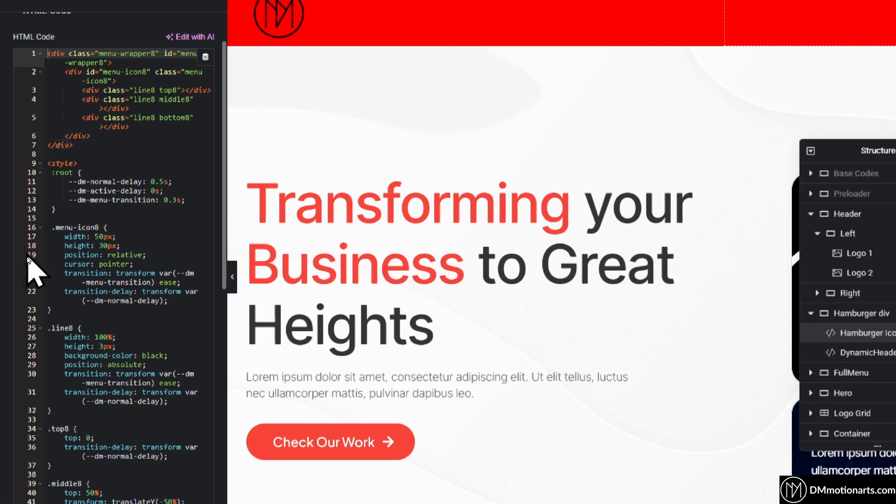
pyautogui.scroll(-2, 135, 252)
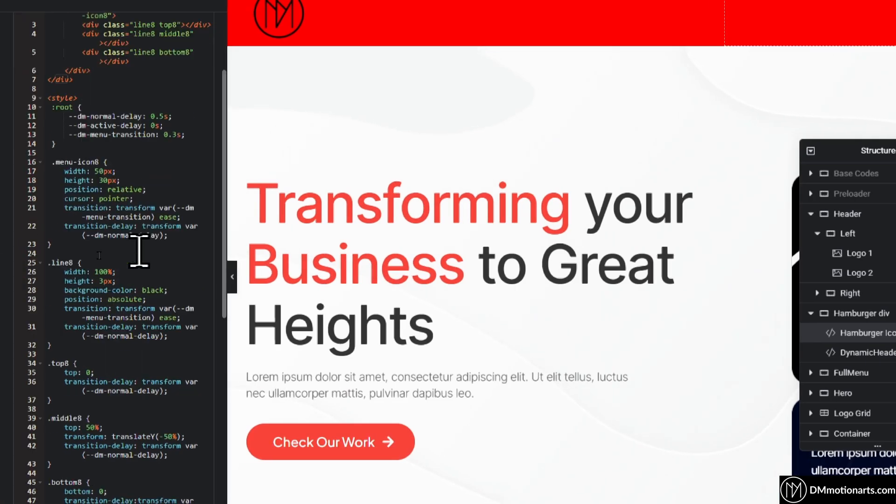
pyautogui.doubleClick(156, 292)
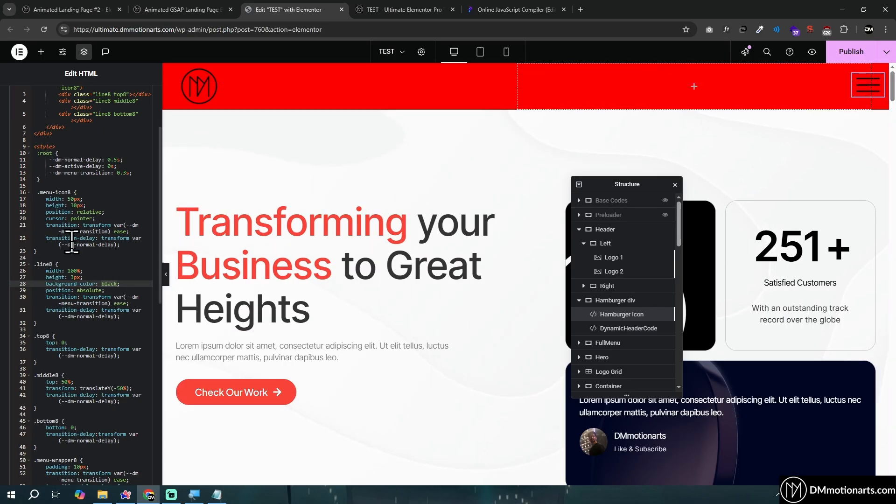
# Point out the width and height properties in the .menu-icon8 rule and the height property in the .line8 rule
pyautogui.scroll(-2, 72, 242)
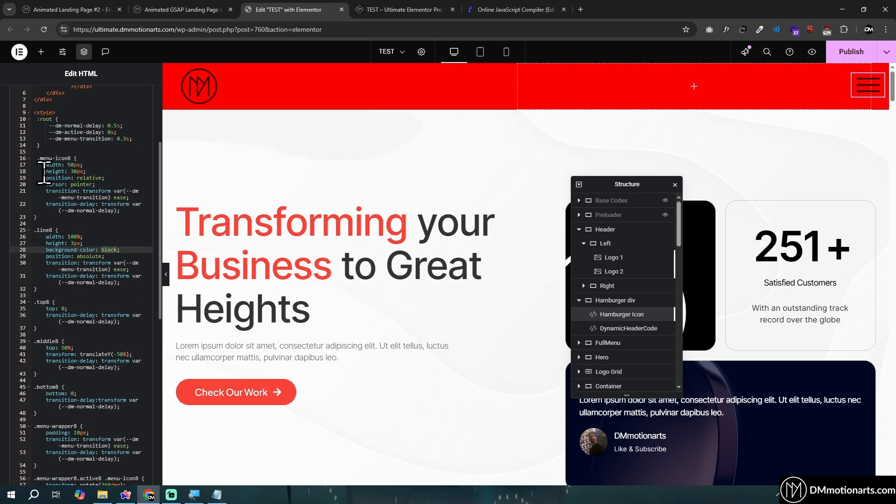
pyautogui.moveTo(45, 173); pyautogui.dragTo(97, 167)
pyautogui.moveTo(46, 245); pyautogui.dragTo(51, 246)
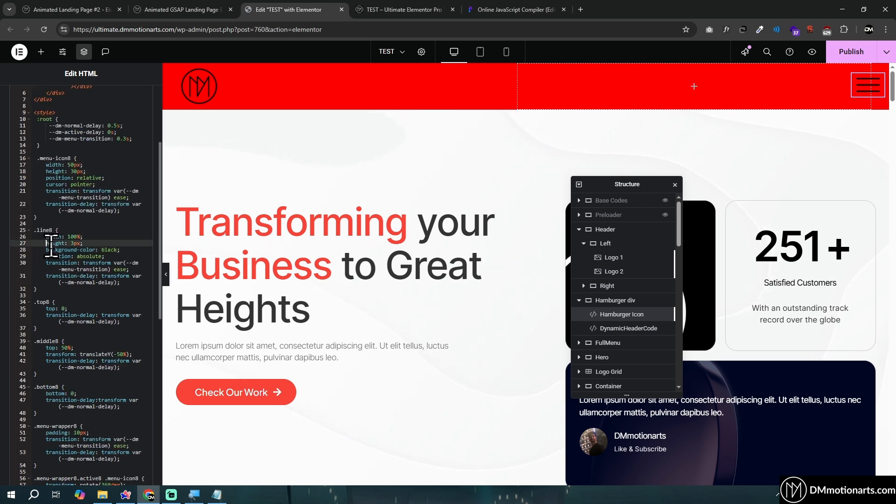
# Try a height of 5px in the .line8 rule and restore it to 3px
pyautogui.click(72, 243)
pyautogui.write('5')
pyautogui.press('BackSpace')
pyautogui.write('3')
pyautogui.click(79, 230)
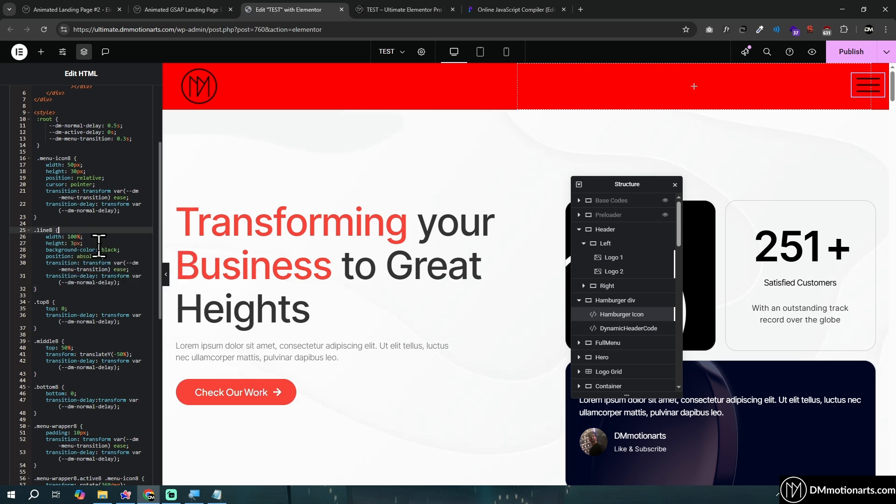
# Try a width of 40px in the .menu-icon8 rule and restore it to 50px, keeping the height at 30px
pyautogui.click(76, 173)
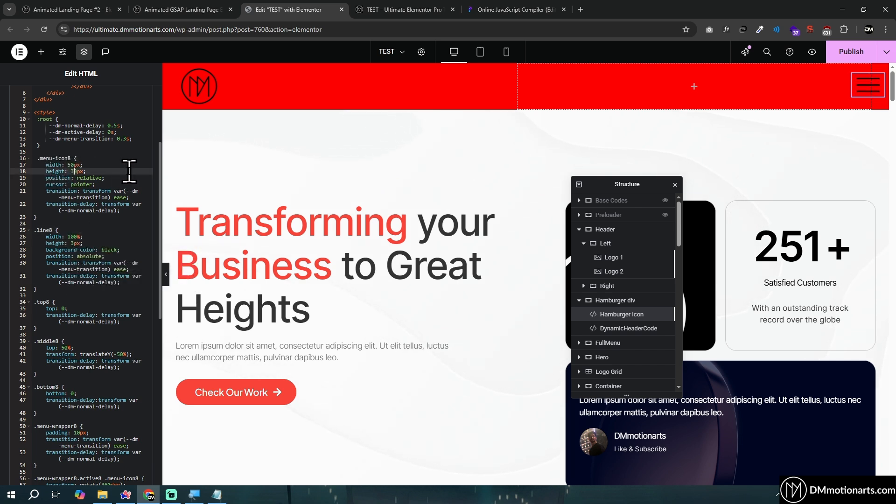
pyautogui.write('0')
pyautogui.click(70, 164)
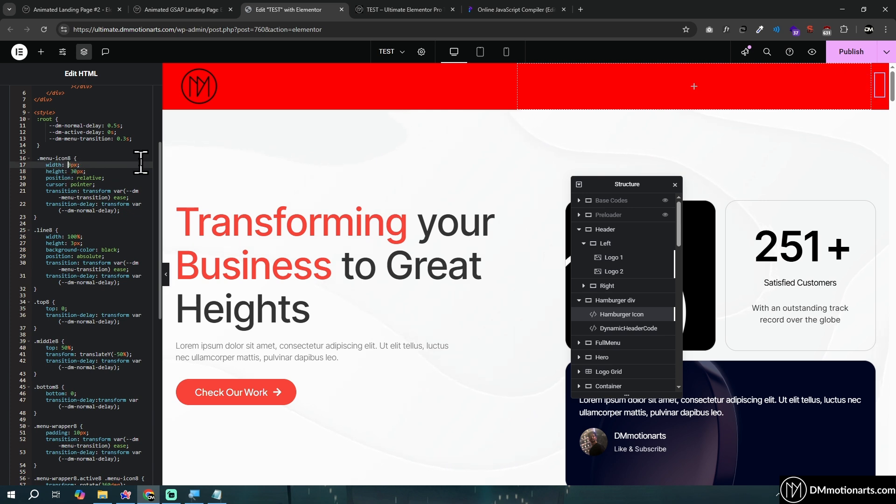
pyautogui.write('4')
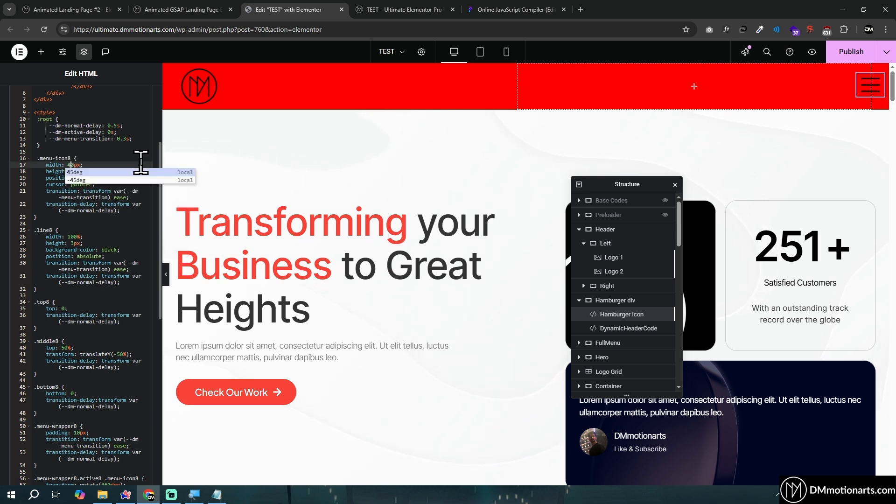
pyautogui.press('BackSpace')
pyautogui.write('5')
pyautogui.press('Escape')
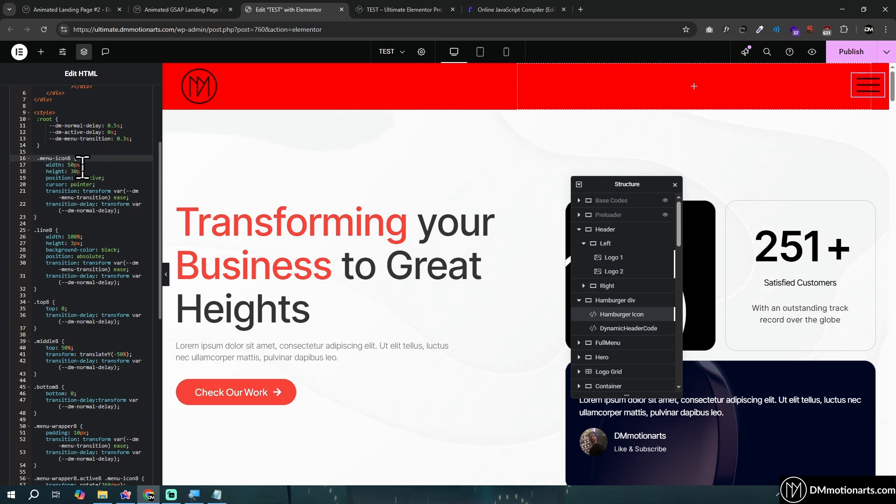
# Switch to the TEST page preview and examine the hamburger icon's line color at different scroll positions and with the full menu open
pyautogui.scroll(-8, 76, 190)
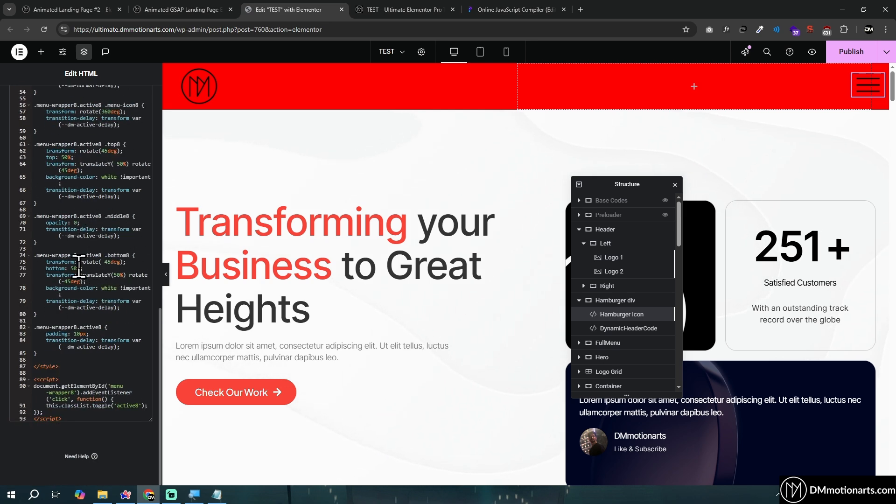
pyautogui.click(416, 4)
pyautogui.scroll(-10, 412, 218)
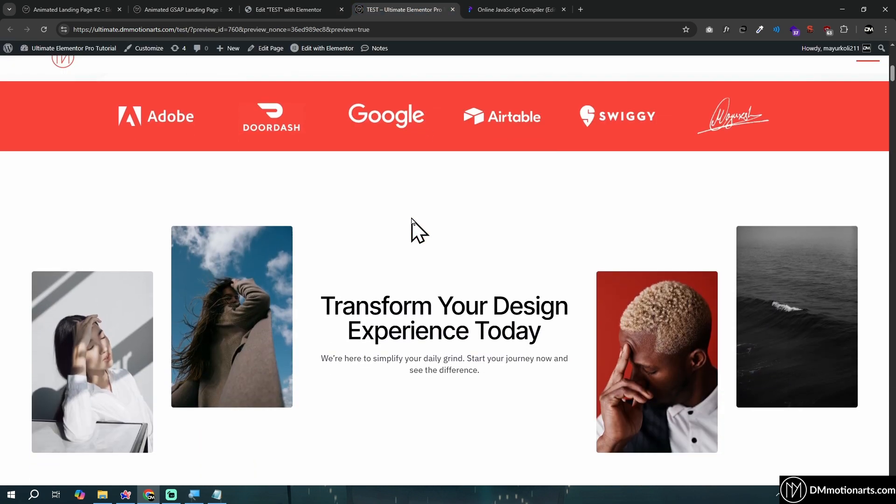
pyautogui.scroll(10, 413, 218)
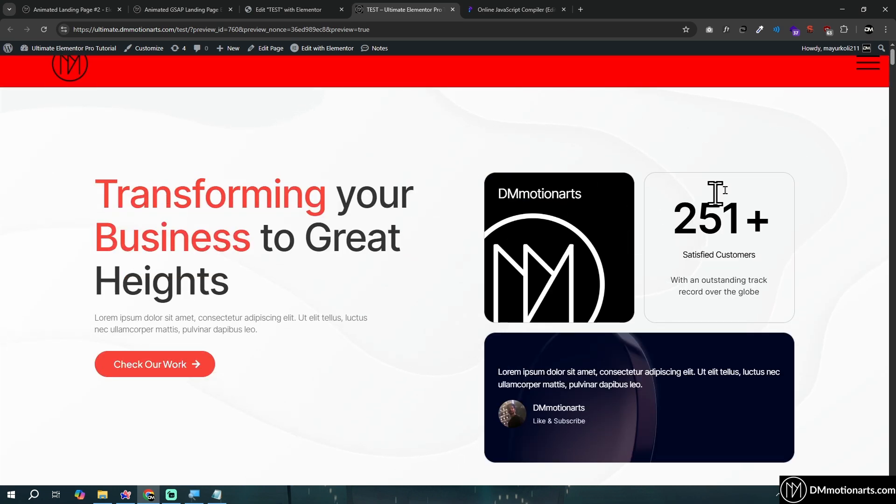
pyautogui.scroll(-3, 768, 170)
pyautogui.scroll(-7, 766, 170)
pyautogui.scroll(3, 761, 170)
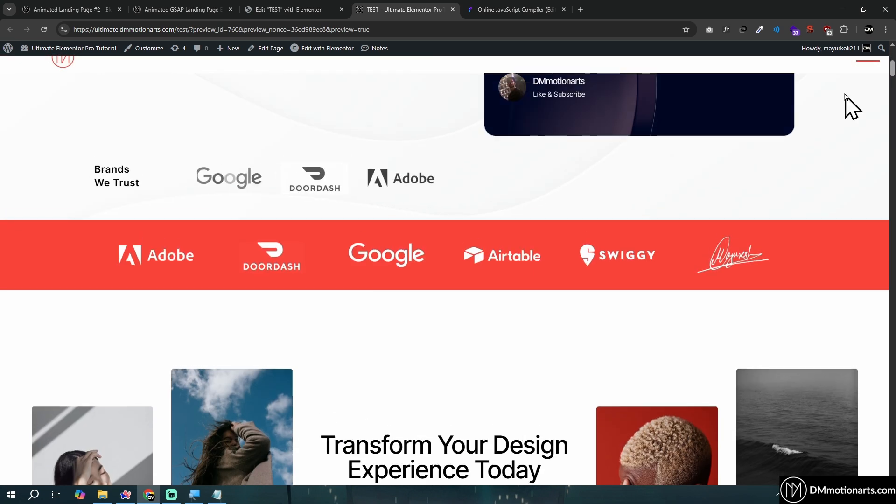
pyautogui.scroll(3, 861, 98)
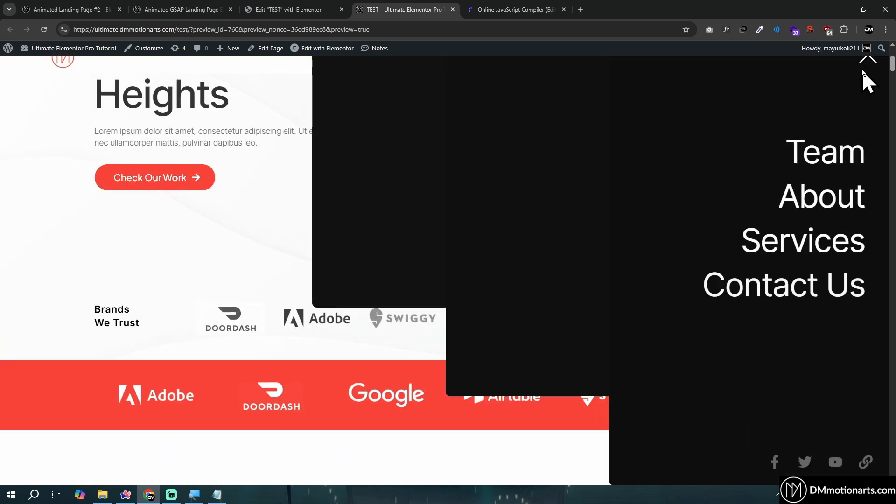
pyautogui.scroll(4, 840, 140)
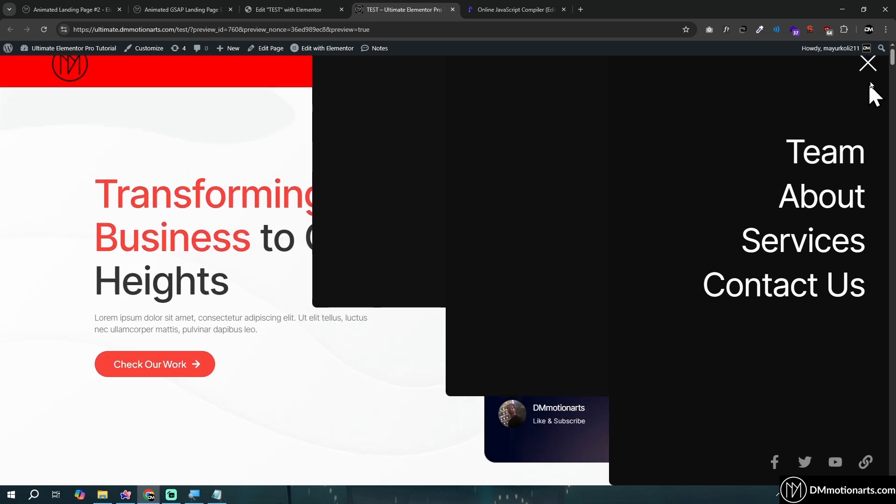
# Close and reopen the full menu repeatedly to examine the hamburger icon's change into a cross
pyautogui.click(868, 64)
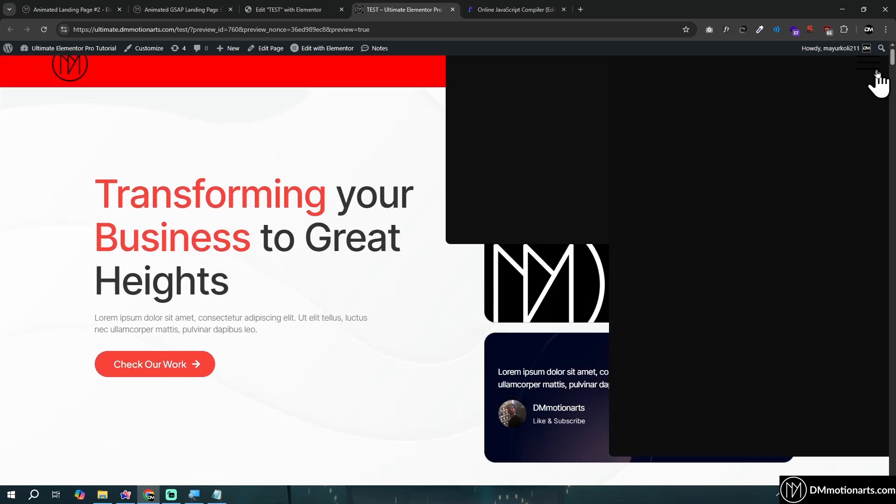
pyautogui.click(877, 72)
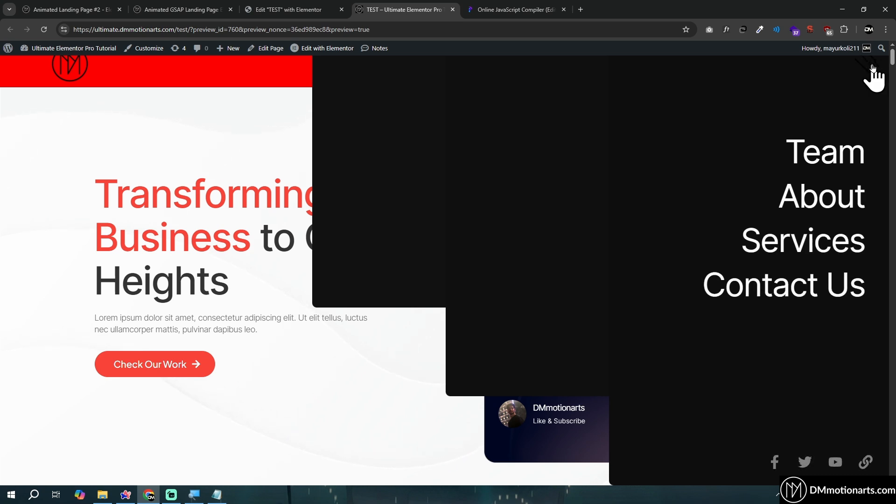
pyautogui.click(872, 68)
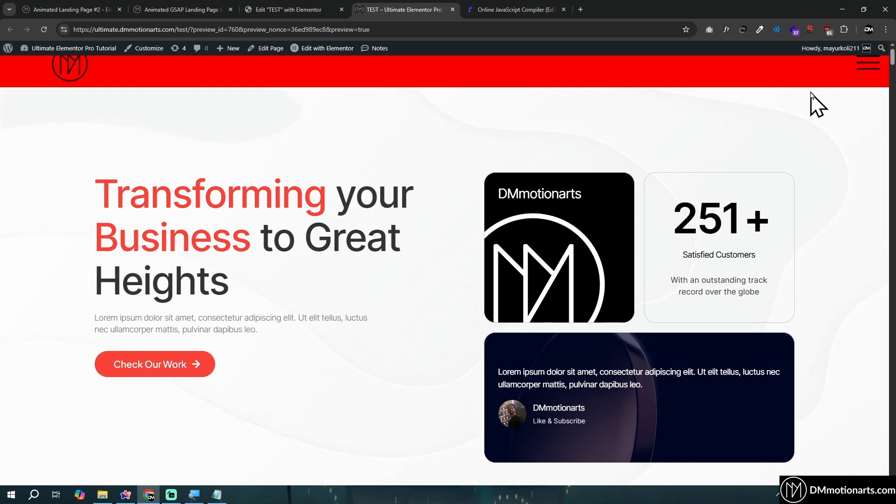
pyautogui.click(874, 67)
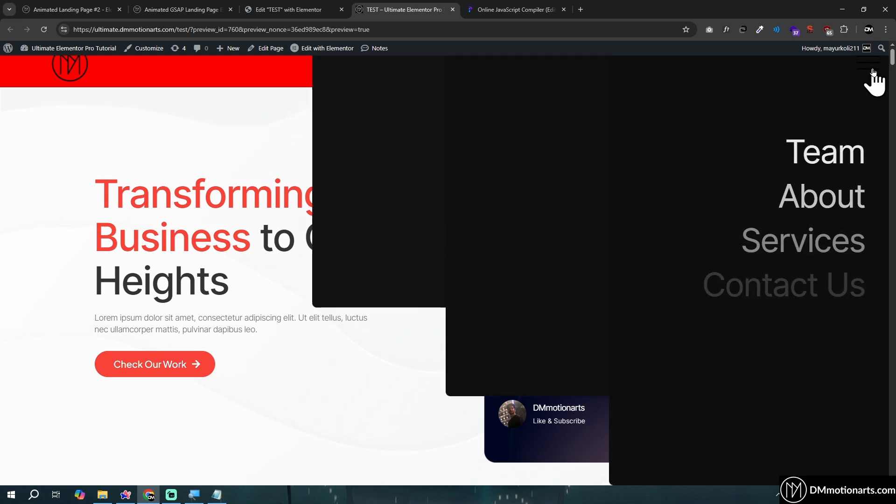
pyautogui.click(873, 70)
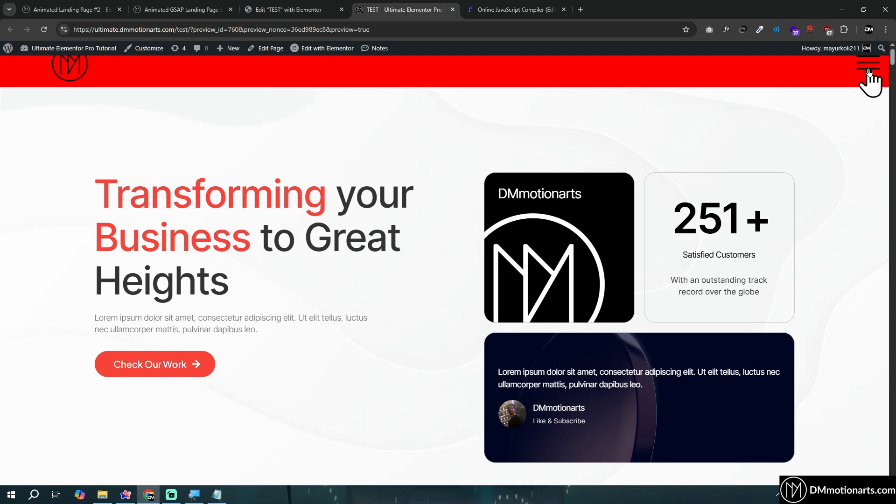
pyautogui.click(869, 70)
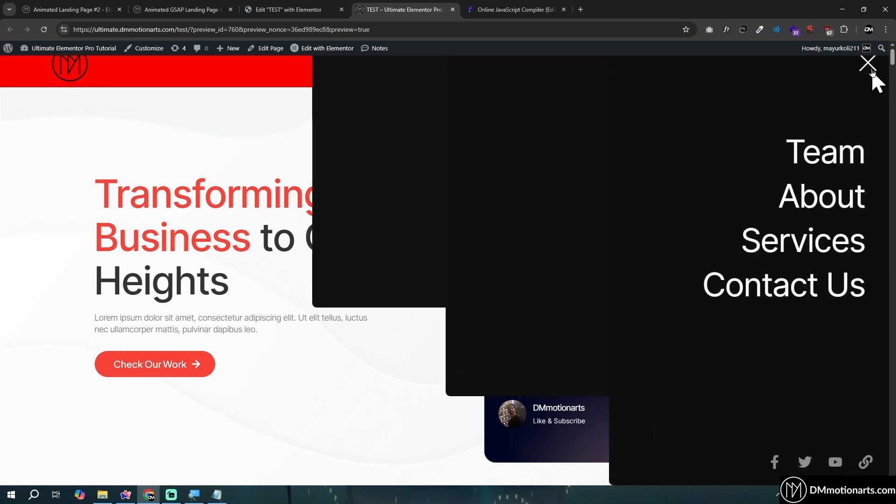
# Return to the Hamburger Icon code and highlight the white background-color values in the active .top8 and .bottom8 rules
pyautogui.click(270, 10)
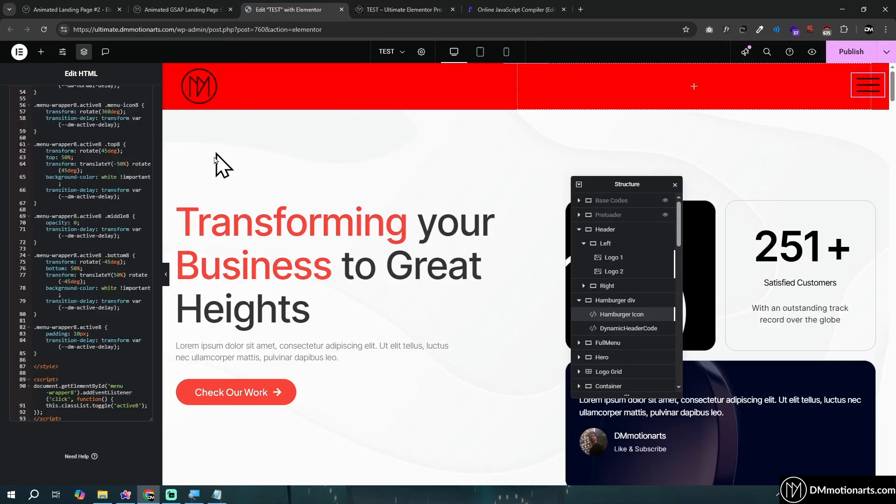
pyautogui.doubleClick(111, 290)
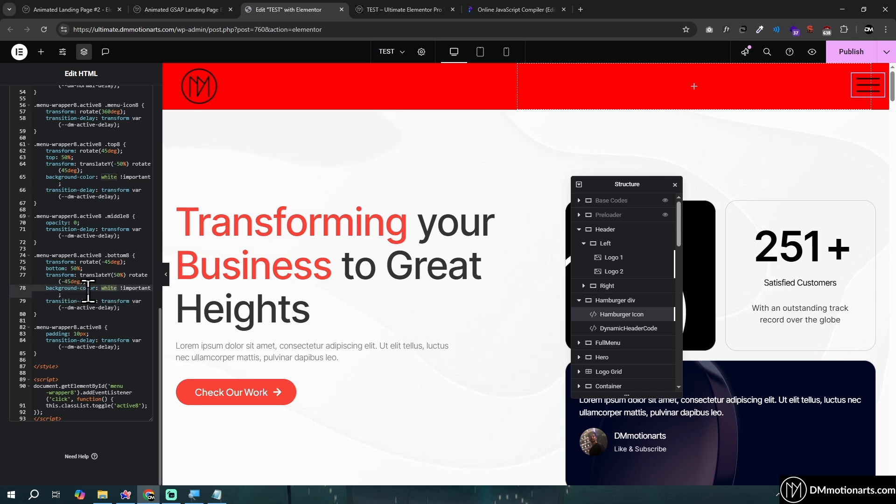
pyautogui.click(108, 294)
pyautogui.click(111, 288)
pyautogui.click(110, 173)
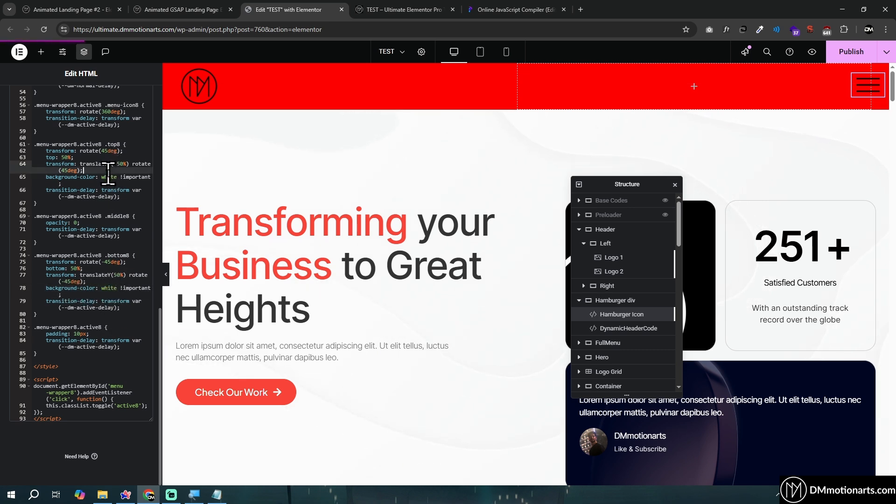
pyautogui.click(110, 292)
pyautogui.doubleClick(109, 290)
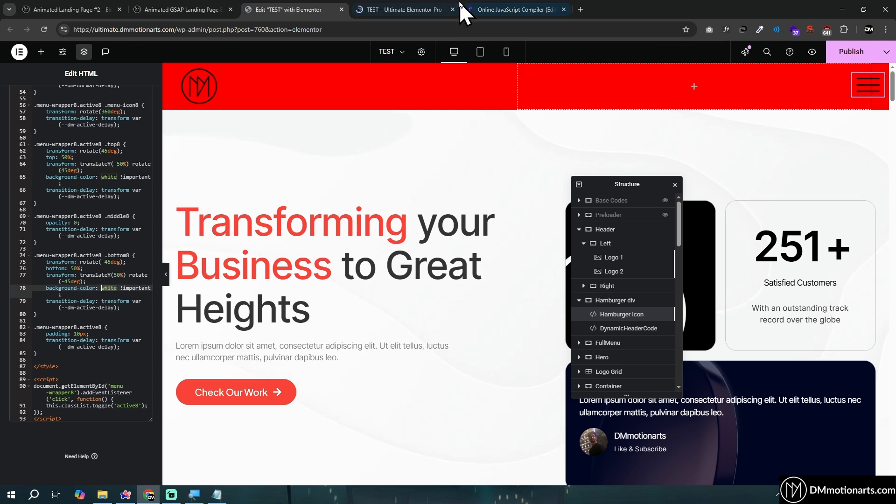
# Open the full menu in the preview and toggle the hamburger icon in the editor to compare the color of the cross
pyautogui.click(439, 10)
pyautogui.click(271, 9)
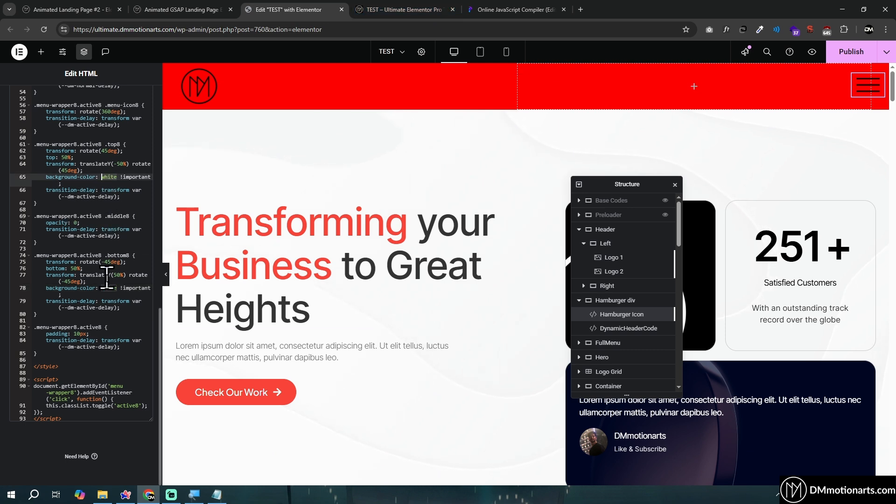
pyautogui.click(401, 9)
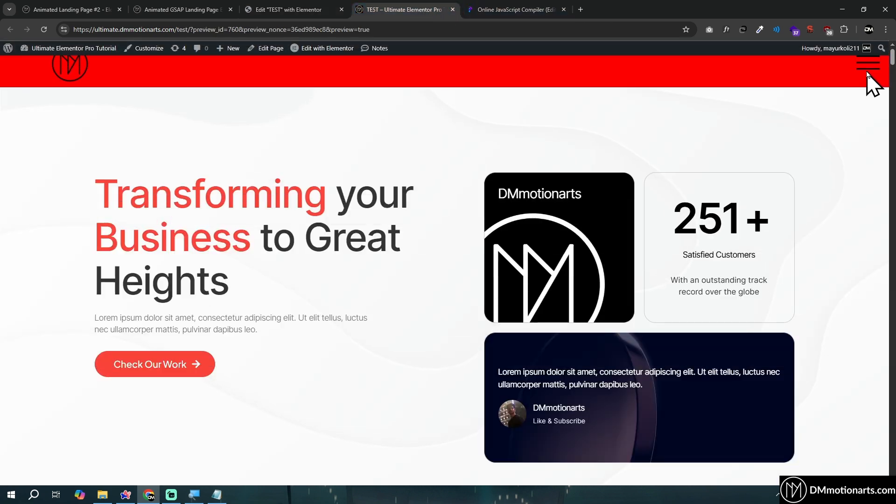
pyautogui.click(867, 67)
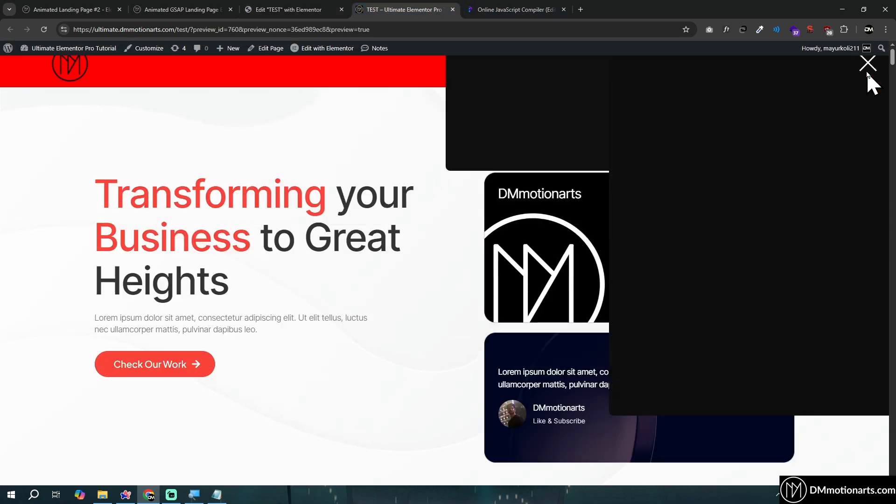
pyautogui.hotkey('ctrl', 'shift', 'Tab')
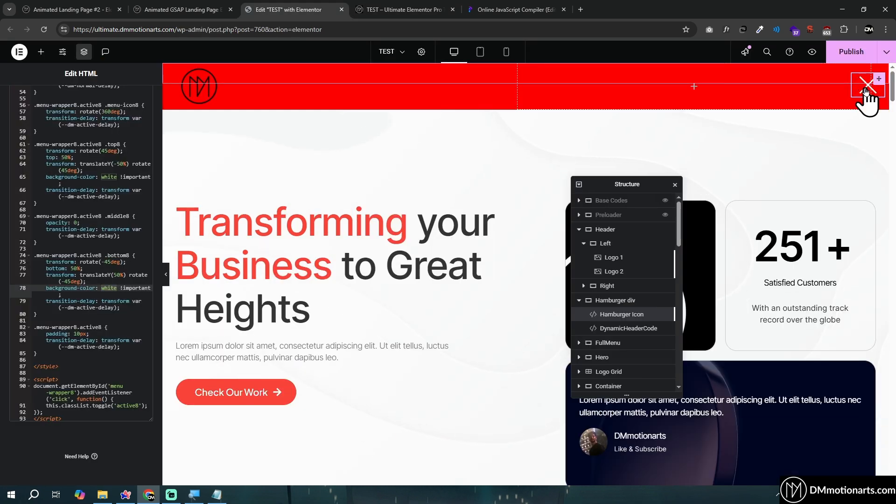
pyautogui.click(863, 92)
pyautogui.hotkey('ctrl', 'Tab')
pyautogui.click(865, 70)
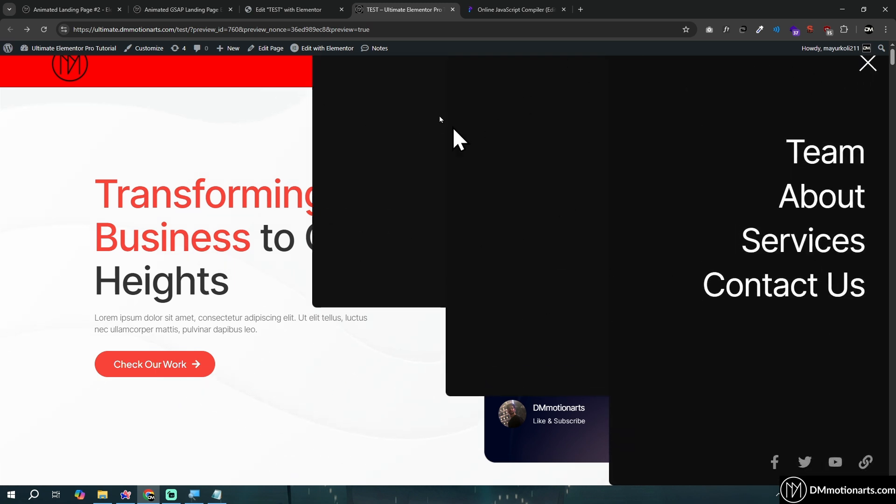
# Collapse the Header and Hamburger div in the editor's structure, then select and expand the FullMenu container
pyautogui.hotkey('ctrl', 'shift', 'Tab')
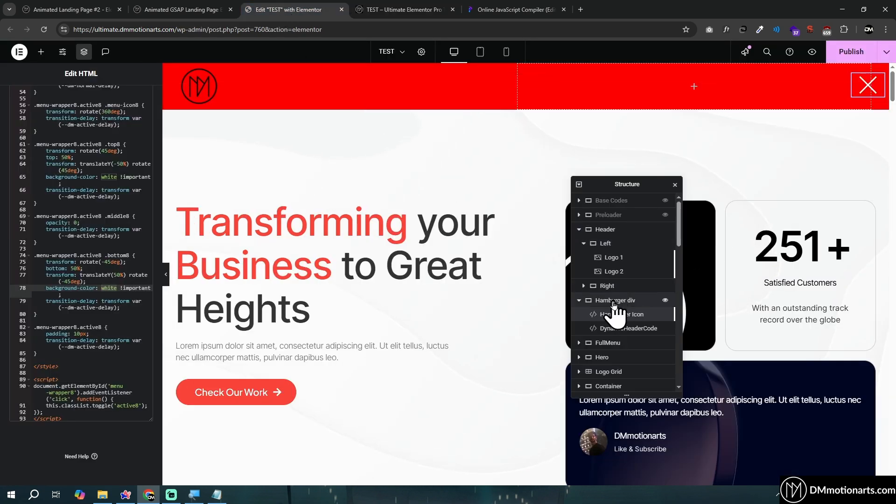
pyautogui.scroll(-1, 617, 313)
pyautogui.scroll(1, 605, 315)
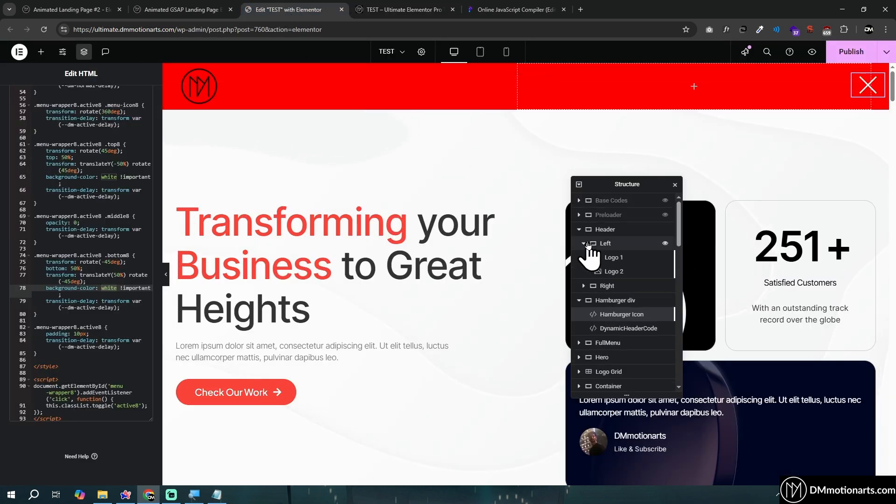
pyautogui.click(579, 230)
pyautogui.click(580, 245)
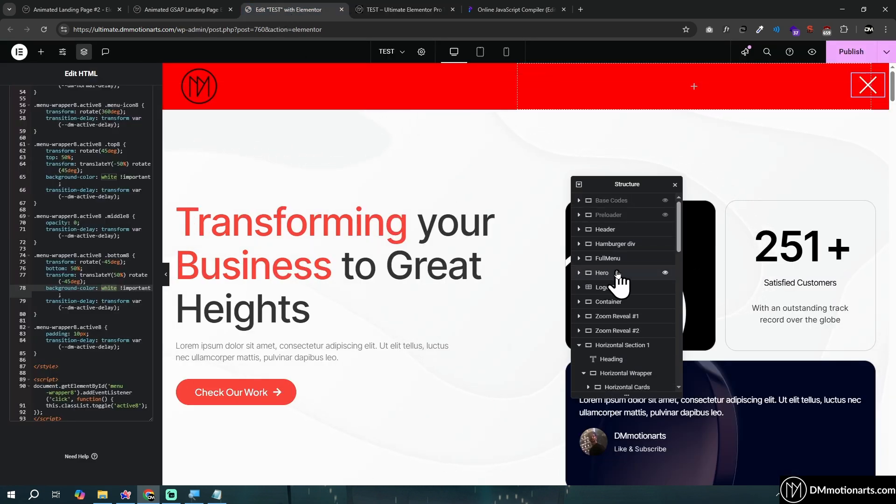
pyautogui.click(591, 258)
pyautogui.click(580, 258)
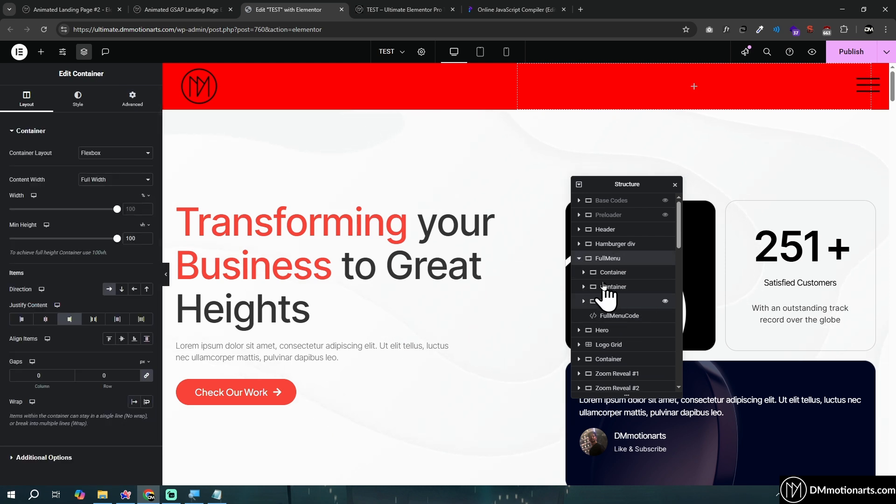
# Inspect the nested containers inside FullMenu and compare them with the black columns of the open menu in the preview
pyautogui.click(584, 273)
pyautogui.click(584, 273)
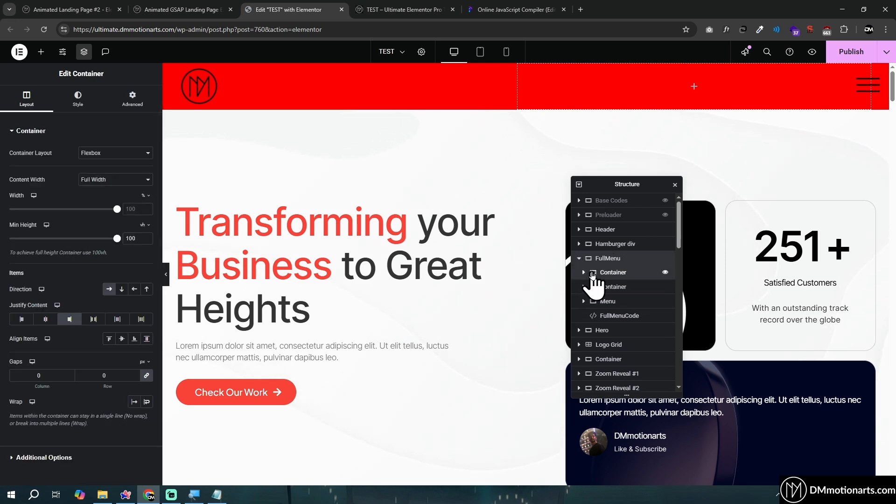
pyautogui.click(613, 287)
pyautogui.click(410, 5)
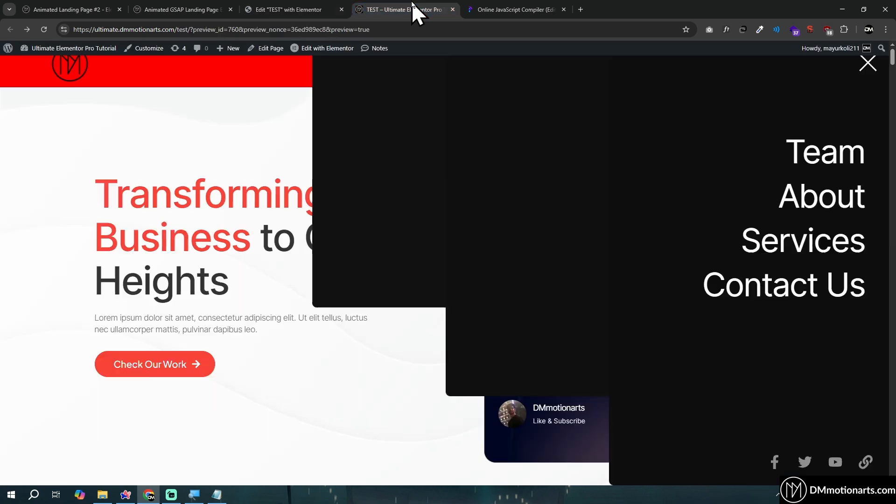
pyautogui.click(299, 10)
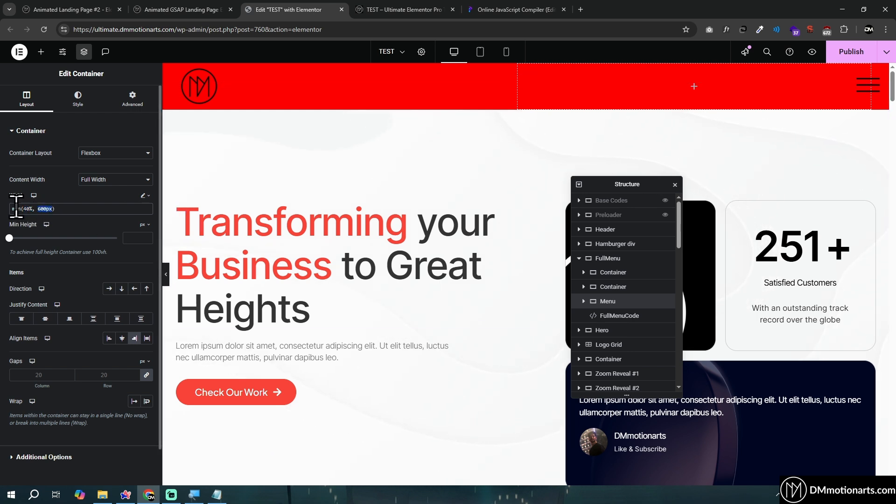
# Highlight the 600px limit in the Menu container's custom width and inspect the layout settings of FullMenu's other two containers
pyautogui.moveTo(37, 208); pyautogui.dragTo(56, 208)
pyautogui.click(56, 209)
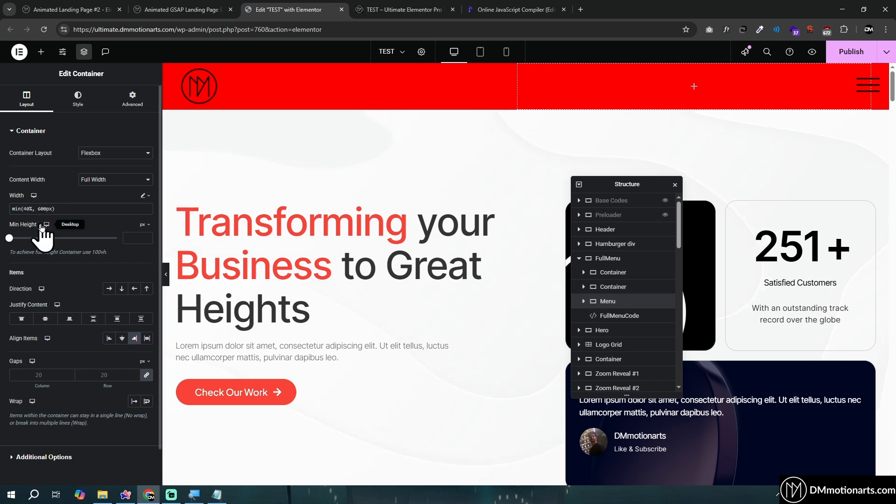
pyautogui.click(608, 290)
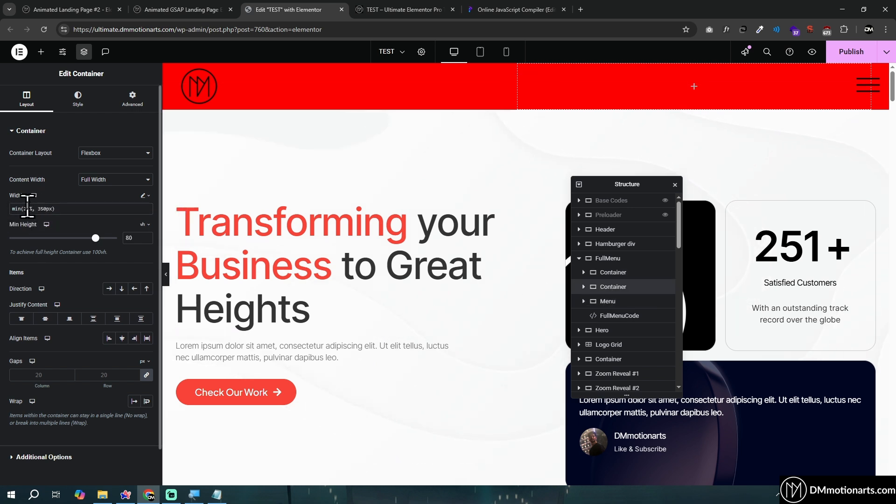
pyautogui.click(610, 276)
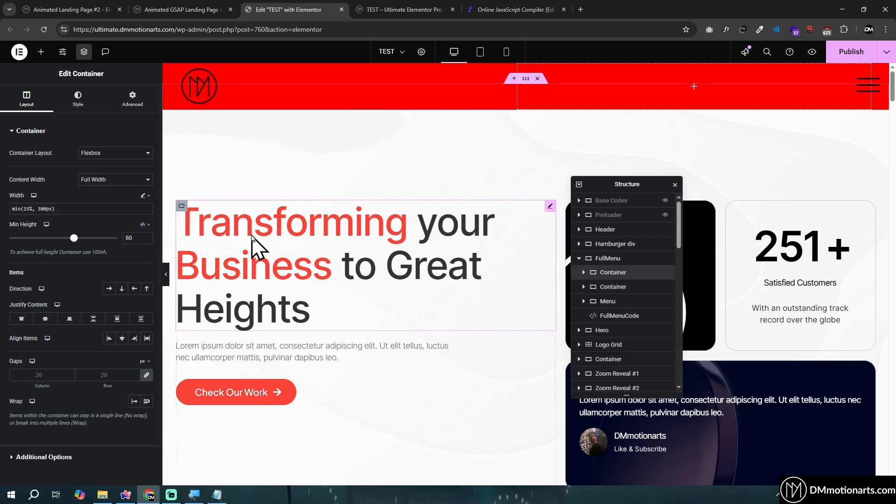
# Comment out display: none in the .dm-menu-anim-bg rule of FullMenuCode to show the full menu in the editor
pyautogui.click(611, 301)
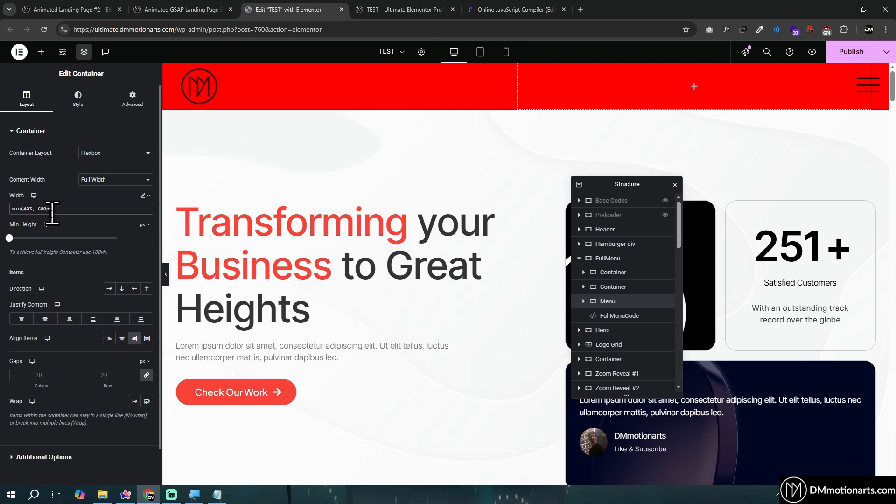
pyautogui.click(624, 316)
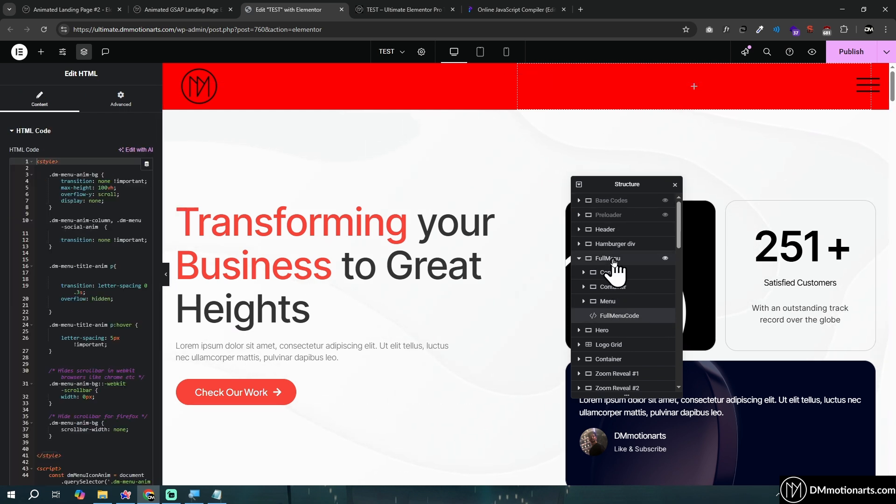
pyautogui.click(59, 201)
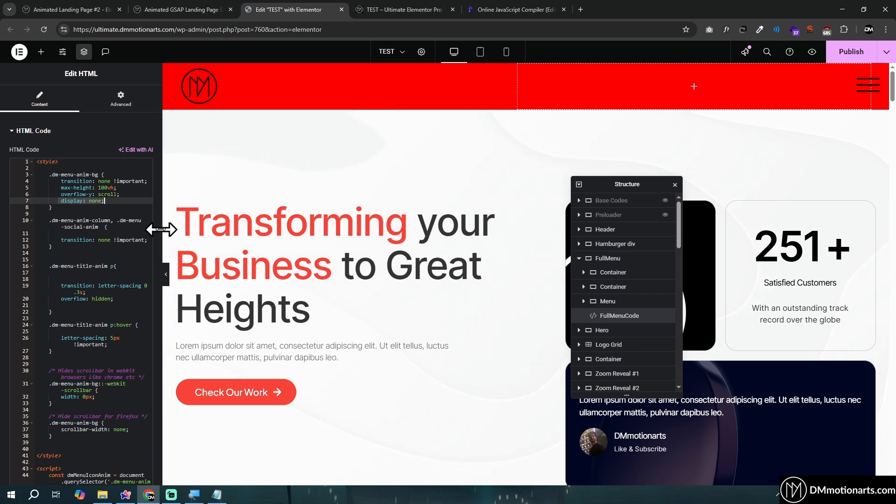
pyautogui.hotkey('ctrl', '/')
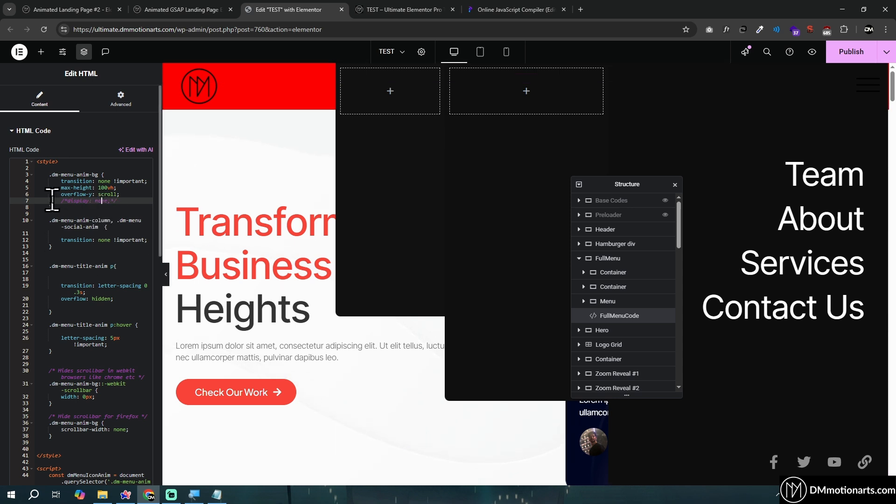
# Toggle the comment on the display: none line several times to compare the hidden and visible menu, leaving it commented out
pyautogui.moveTo(52, 200); pyautogui.dragTo(120, 203)
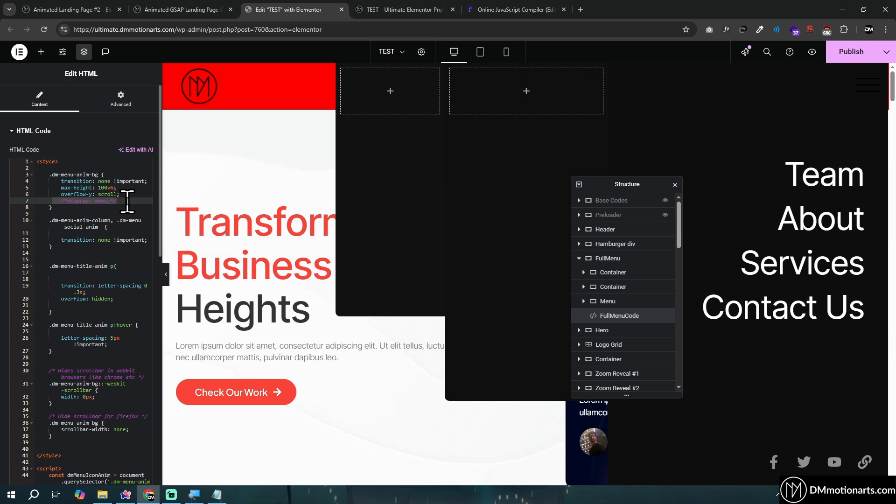
pyautogui.hotkey('ctrl', '/')
pyautogui.hotkey('ctrl', '/')
pyautogui.hotkey('ctrl', '/')
pyautogui.hotkey('ctrl', '/')
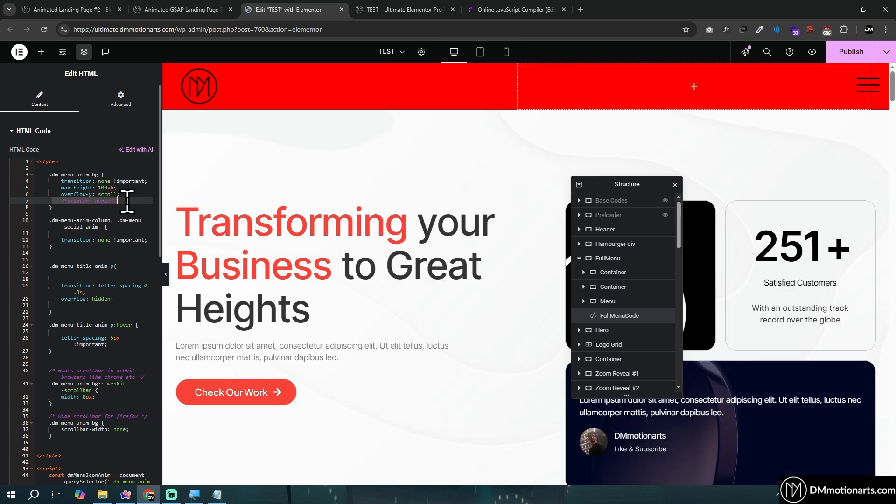
pyautogui.hotkey('ctrl', '/')
pyautogui.hotkey('ctrl', '/')
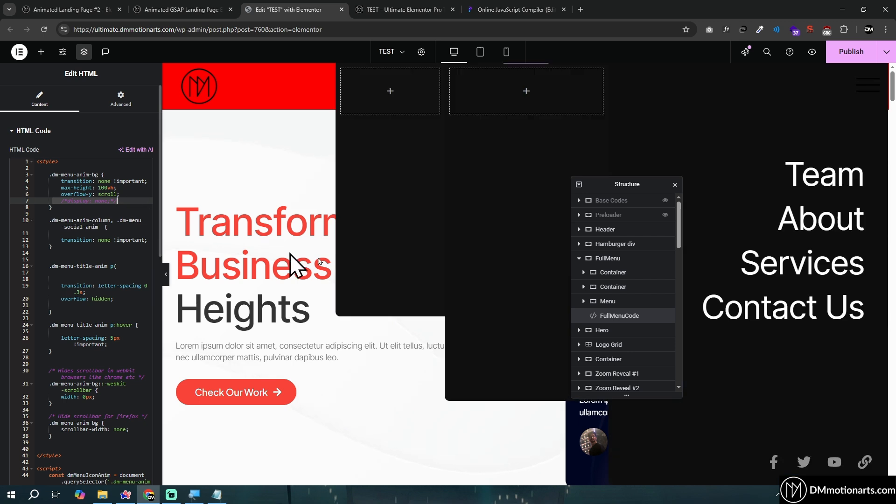
# Move the Structure window off the menu and inspect the Team heading's link, typography and CSS class
pyautogui.moveTo(624, 183); pyautogui.dragTo(434, 182)
pyautogui.click(857, 162)
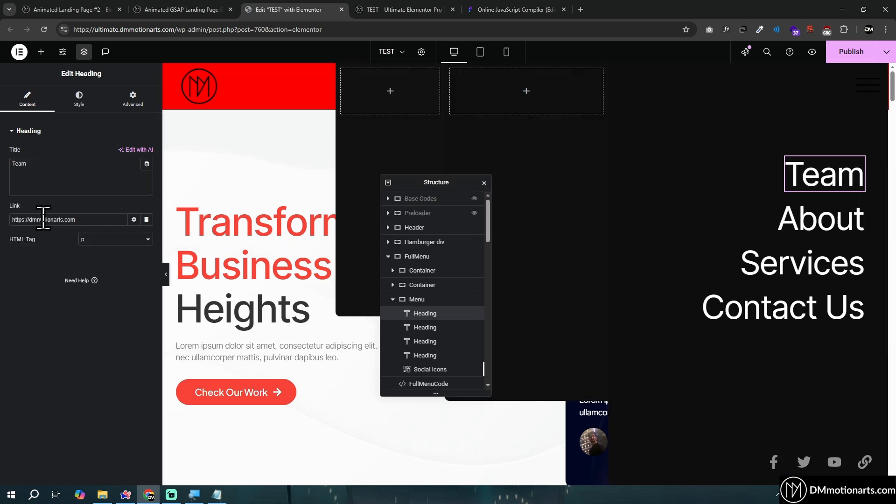
pyautogui.click(80, 99)
pyautogui.click(146, 180)
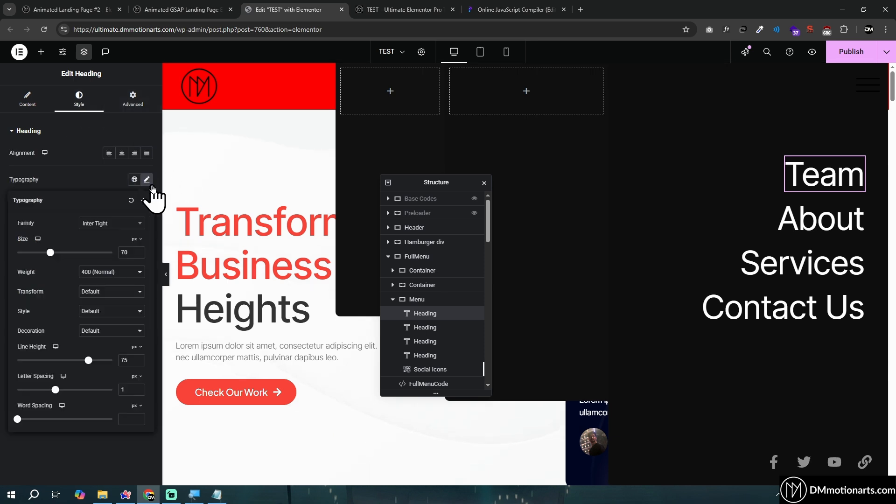
pyautogui.click(133, 99)
pyautogui.scroll(-3, 77, 280)
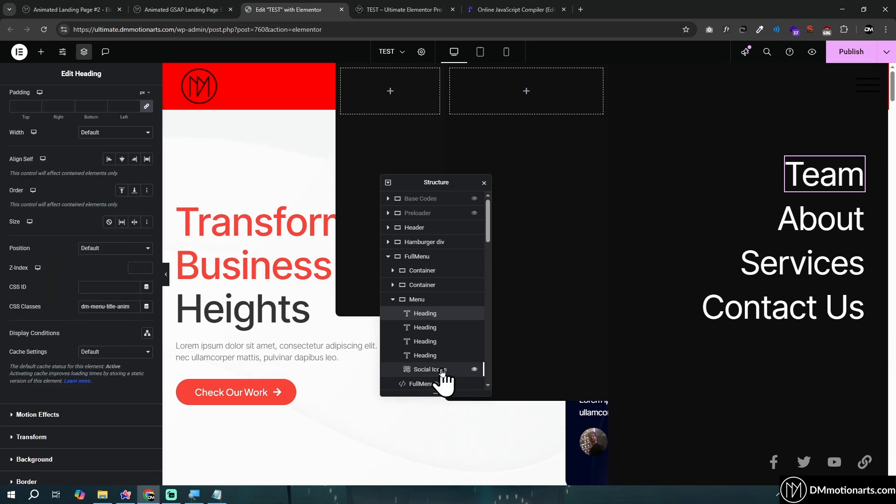
# Highlight the 5px letter-spacing and the whole .dm-menu-title-anim p:hover rule in FullMenuCode
pyautogui.click(427, 384)
pyautogui.scroll(-1, 97, 242)
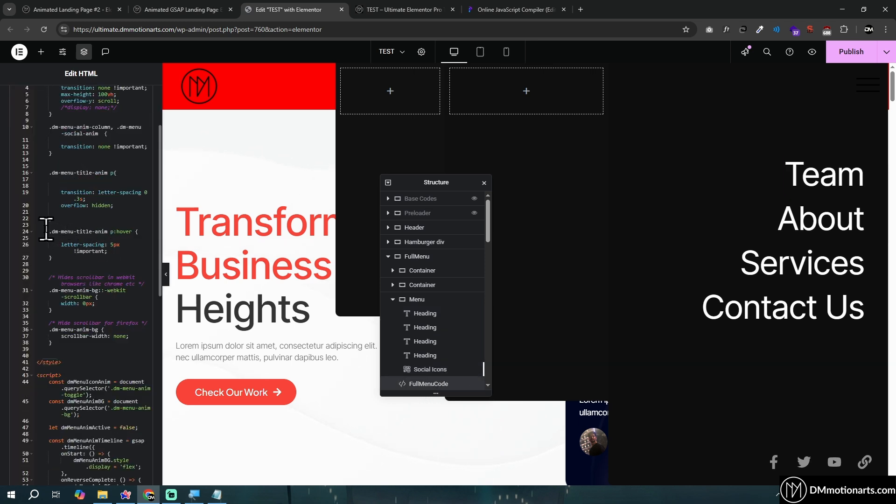
pyautogui.moveTo(46, 229); pyautogui.dragTo(112, 256)
pyautogui.click(124, 247)
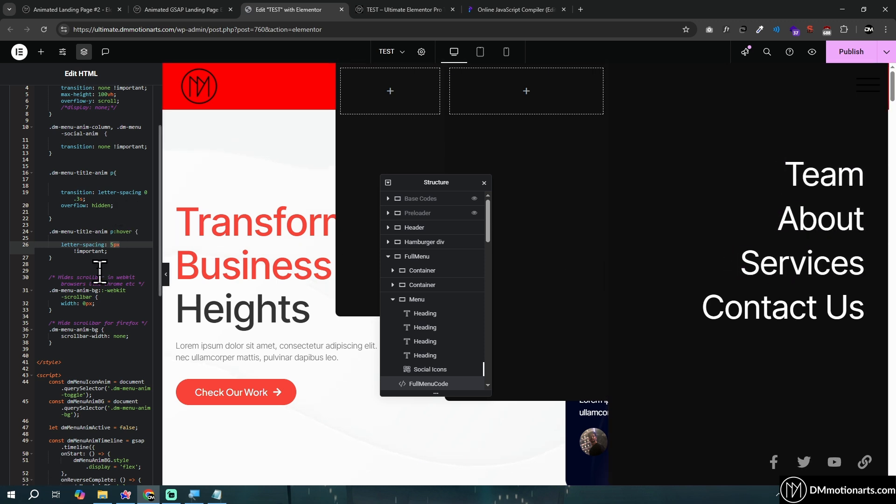
pyautogui.moveTo(65, 262); pyautogui.dragTo(48, 233)
# Try filter:blur(20px) in the .dm-menu-title-anim p:hover rule, test it on the Contact Us link, and delete the declaration
pyautogui.click(93, 239)
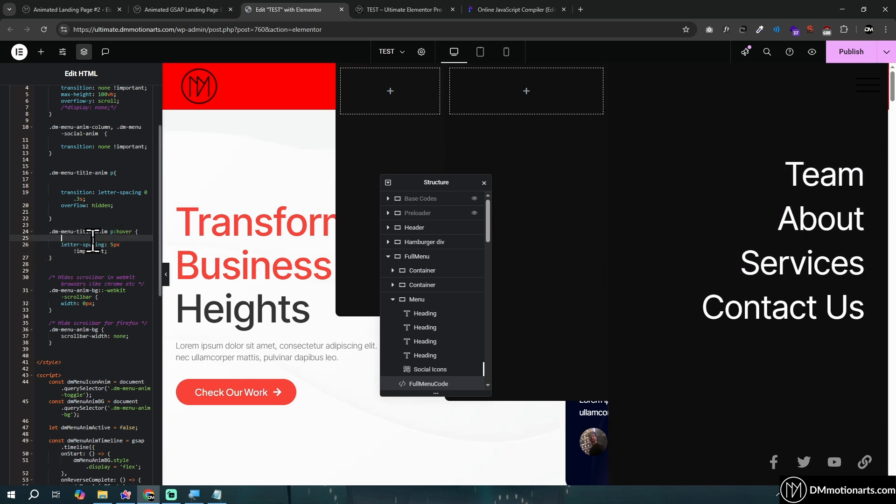
pyautogui.press('Return')
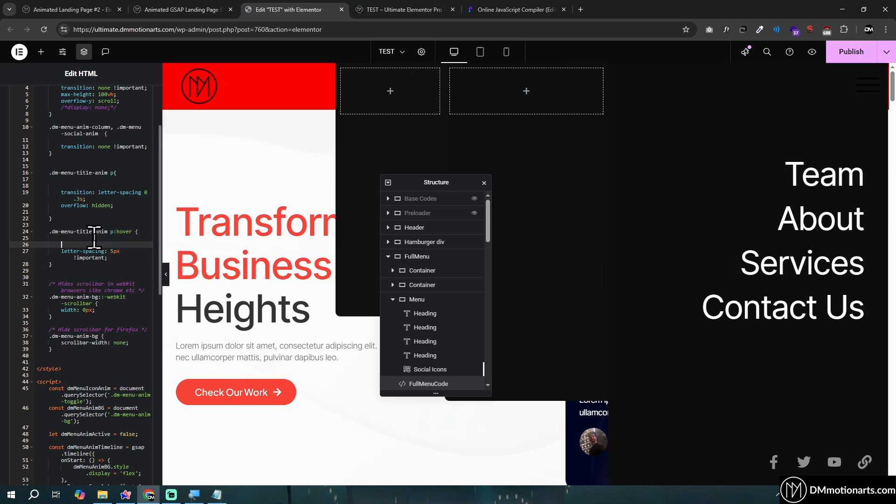
pyautogui.write('filter:blur(20px);')
pyautogui.click(125, 244)
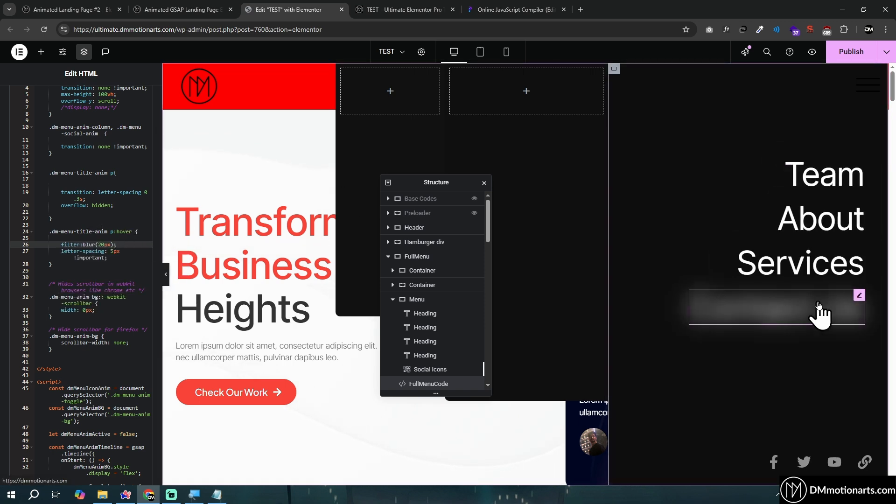
pyautogui.moveTo(61, 244); pyautogui.dragTo(130, 245)
pyautogui.press('BackSpace')
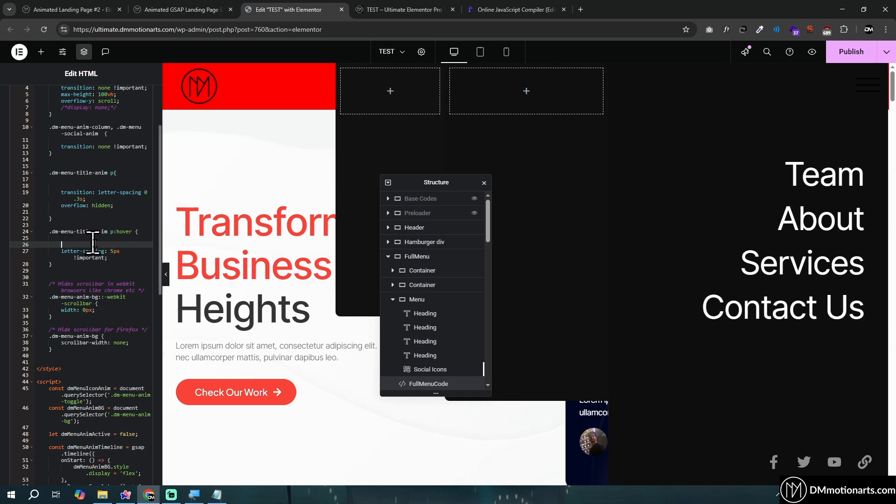
# Highlight the 0.3s letter-spacing transition in the .dm-menu-title-anim p rule
pyautogui.scroll(2, 94, 232)
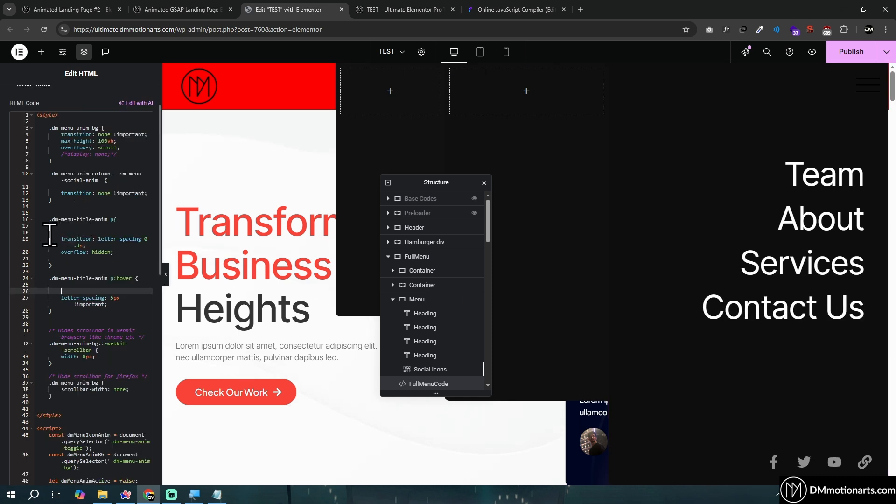
pyautogui.moveTo(50, 234); pyautogui.dragTo(107, 246)
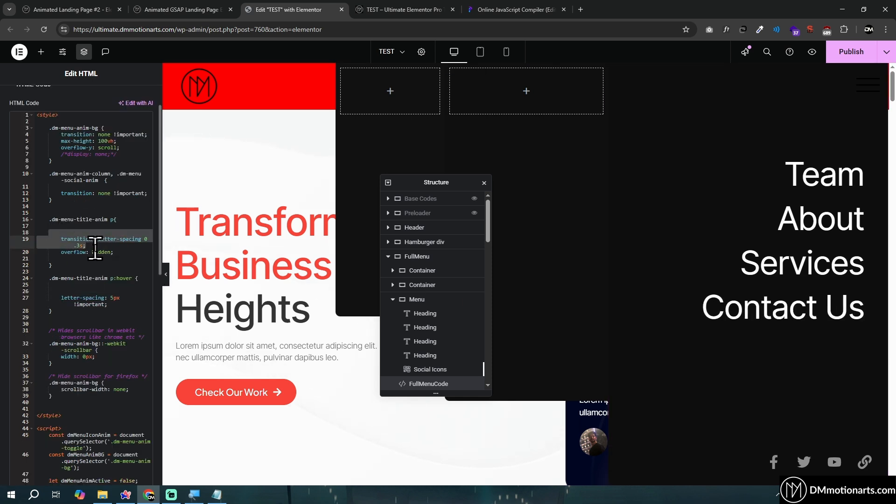
pyautogui.click(112, 239)
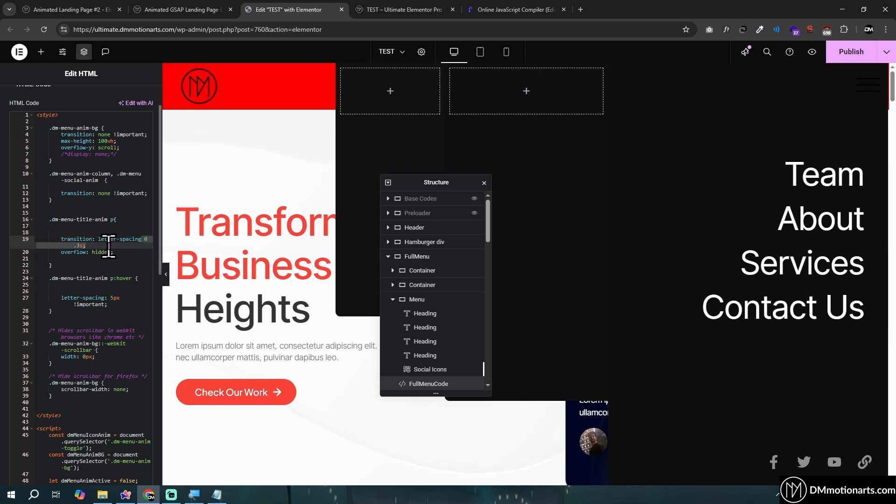
# Highlight the y value '-100%' of the GSAP column animation and replay the menu's closing and opening in the page preview
pyautogui.scroll(-10, 121, 257)
pyautogui.scroll(-1, 108, 270)
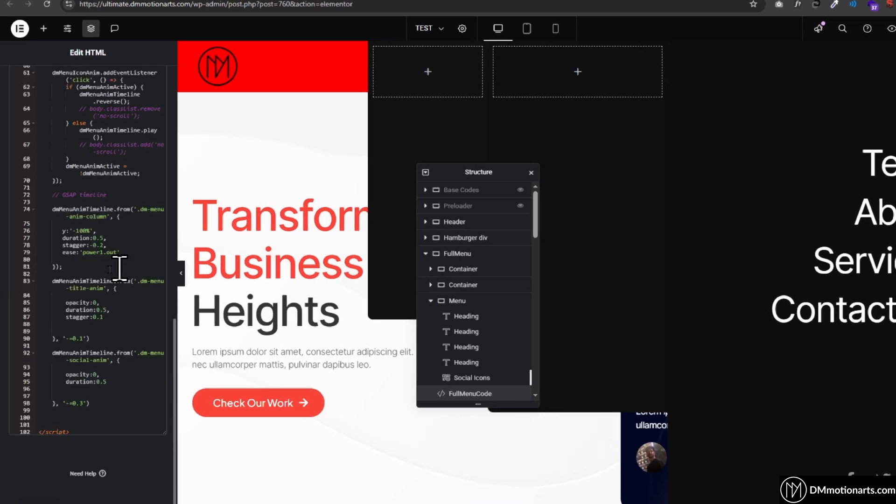
pyautogui.click(88, 230)
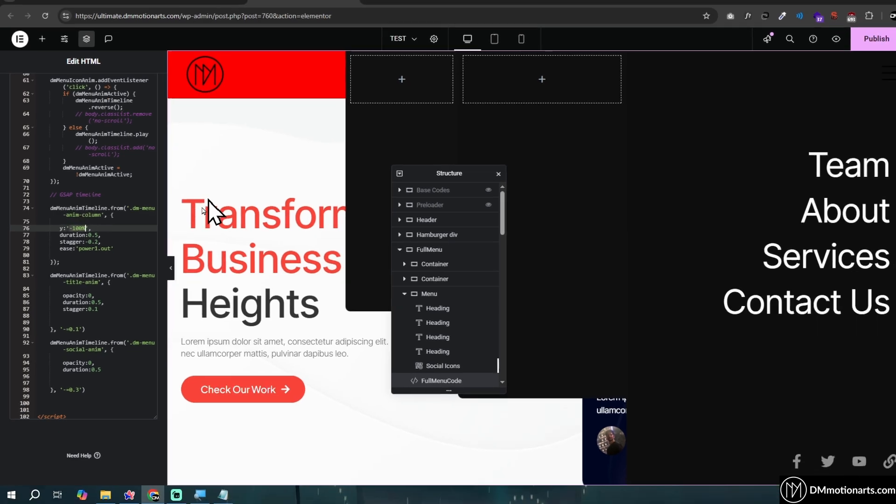
pyautogui.click(411, 10)
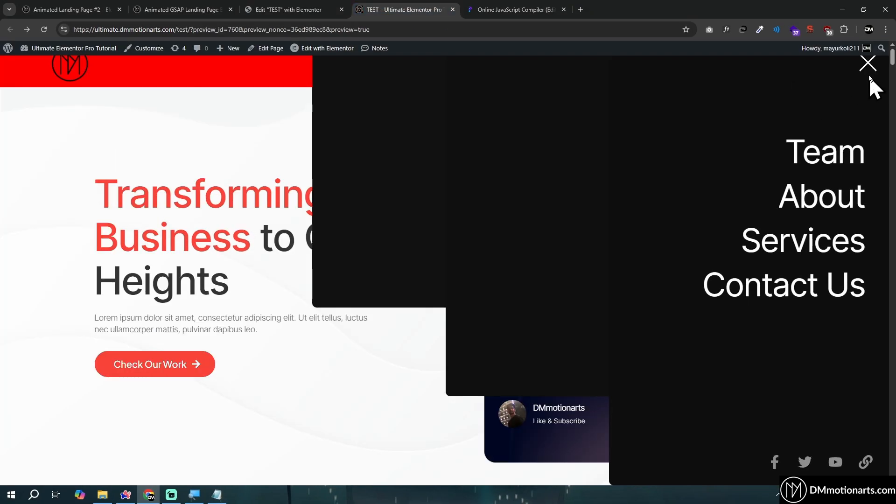
pyautogui.click(868, 65)
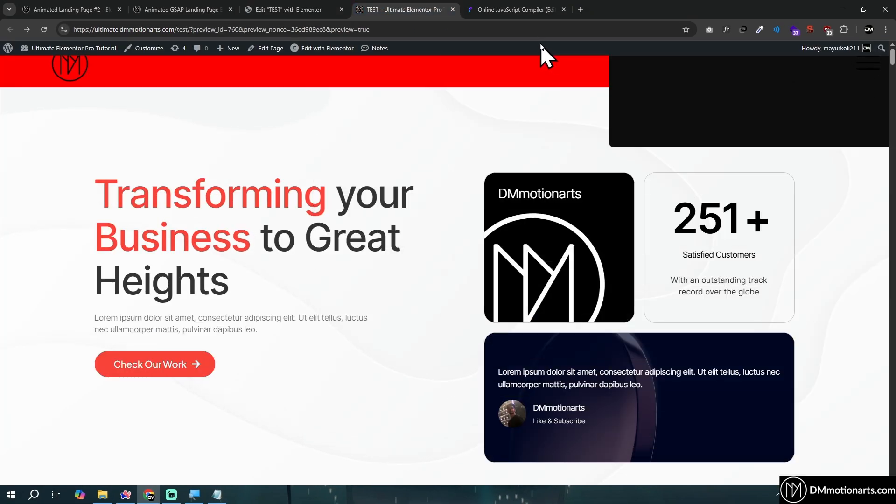
pyautogui.click(854, 69)
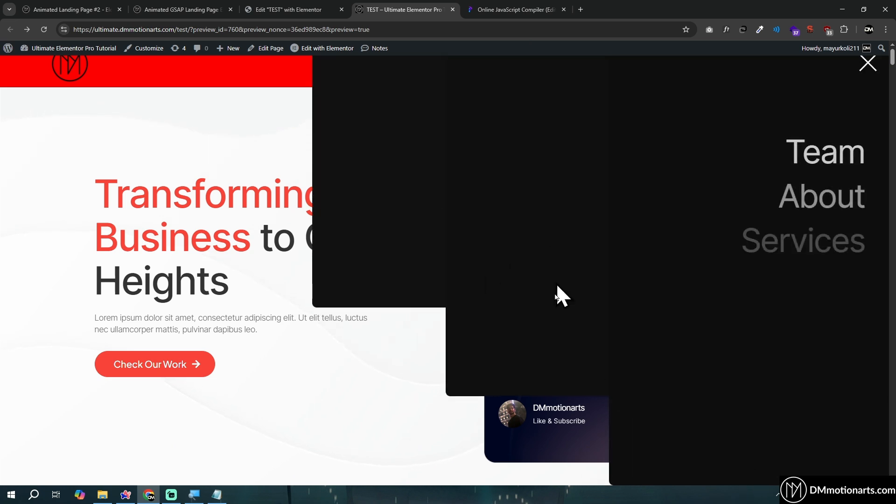
# Return to the editor and highlight the column animation's duration of 0.5 and stagger of -0.2
pyautogui.click(244, 5)
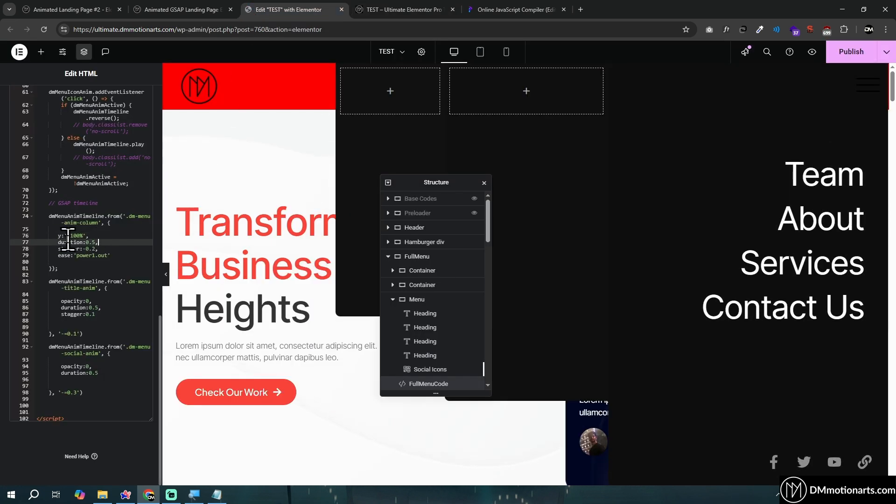
pyautogui.moveTo(74, 241); pyautogui.dragTo(116, 242)
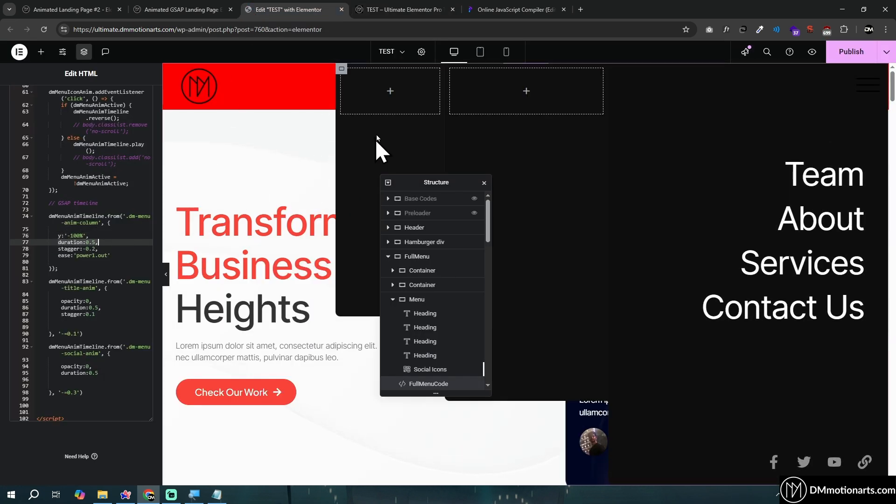
pyautogui.moveTo(55, 249); pyautogui.dragTo(114, 249)
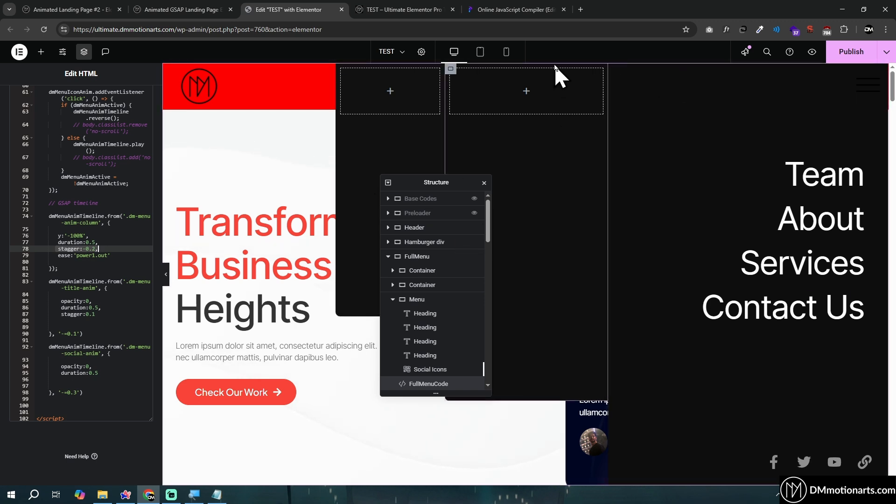
# Examine the .dm-menu-title-anim animation in the GSAP timeline and highlight the opacity and duration of the .dm-menu-social-anim animation
pyautogui.click(131, 284)
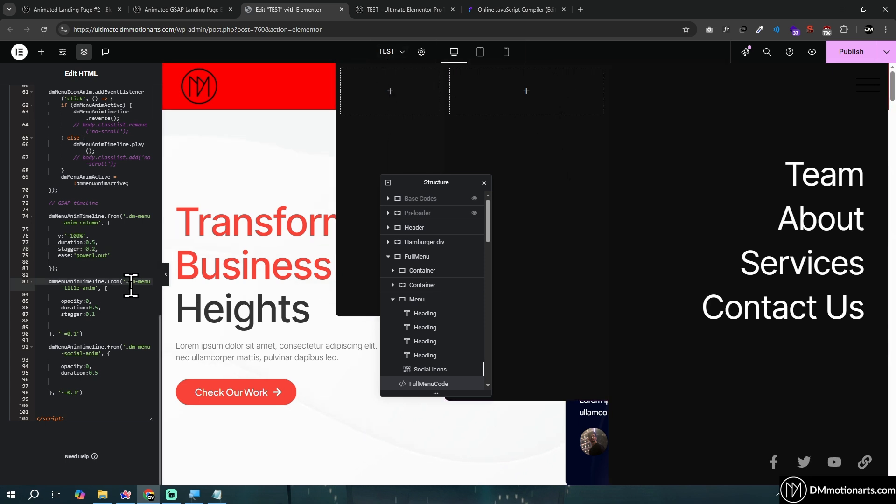
pyautogui.click(130, 287)
pyautogui.click(101, 301)
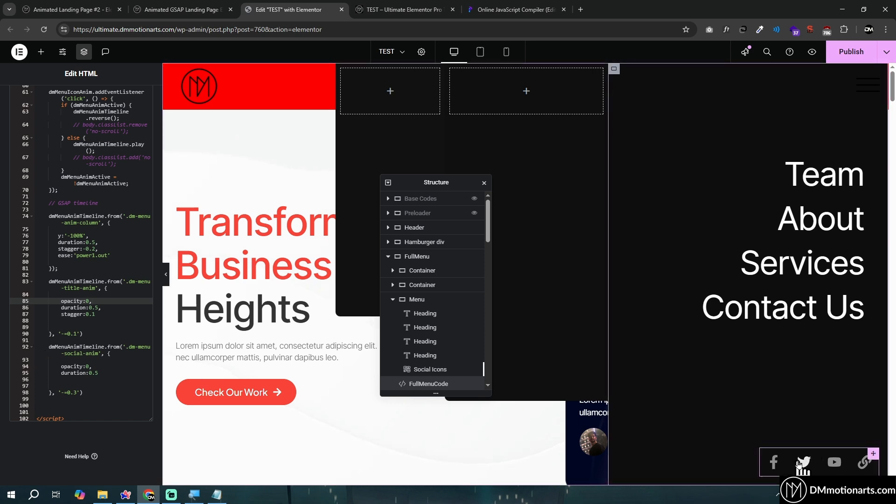
pyautogui.moveTo(52, 366); pyautogui.dragTo(110, 373)
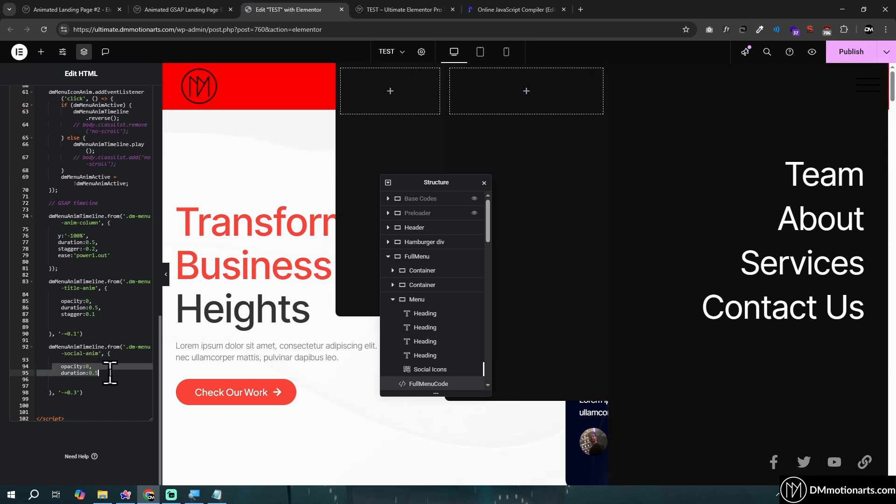
pyautogui.click(110, 373)
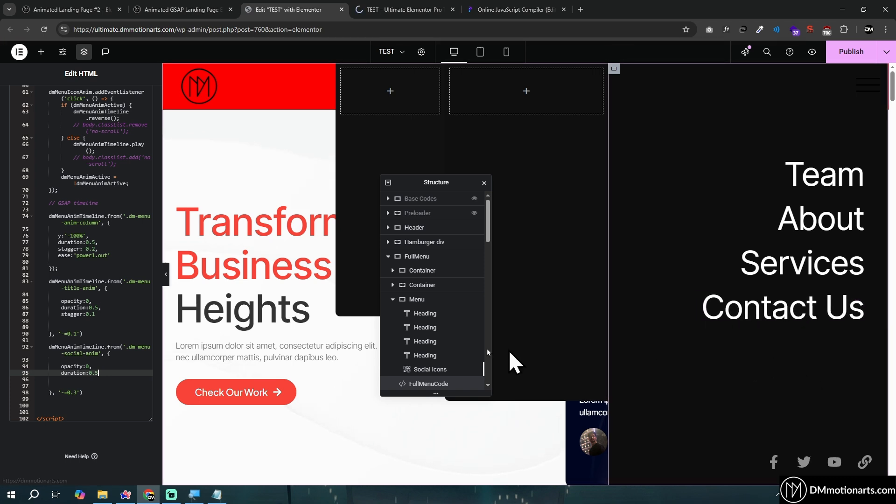
# Check the CSS class on the Team heading's advanced settings and select the menu's social icons
pyautogui.click(832, 182)
pyautogui.click(133, 98)
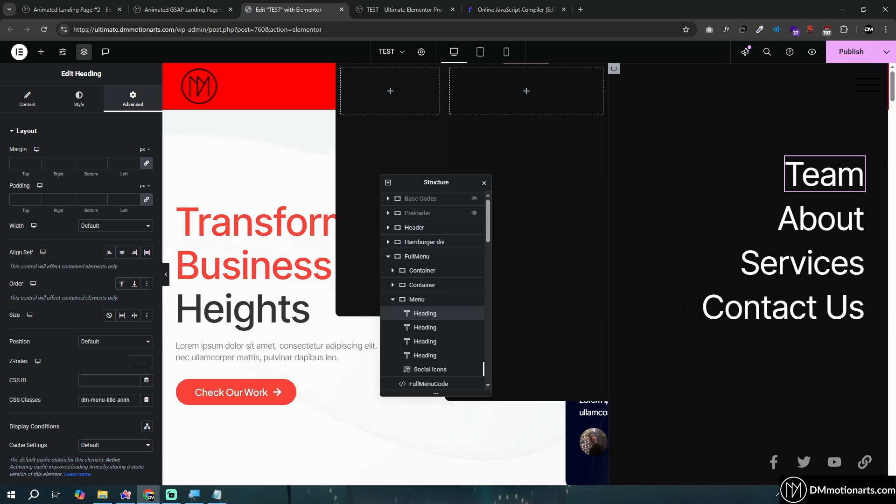
pyautogui.click(759, 464)
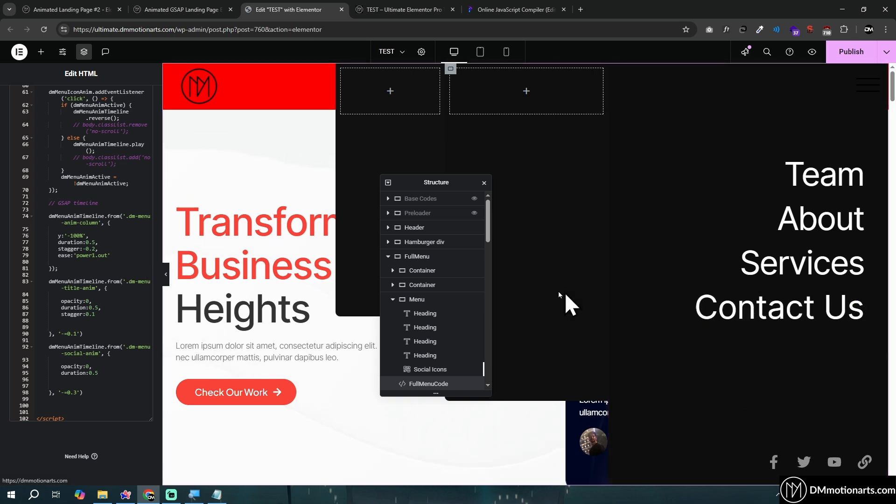
# Go back to the commented-out display: none line in FullMenuCode's .dm-menu-anim-bg rule and toggle its comment, keeping the menu visible
pyautogui.scroll(8, 97, 196)
pyautogui.scroll(4, 97, 196)
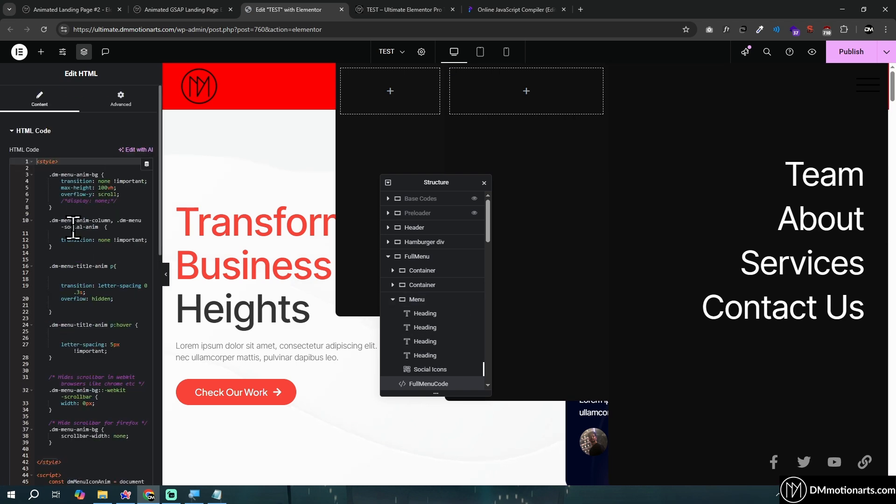
pyautogui.moveTo(58, 201); pyautogui.dragTo(137, 201)
pyautogui.hotkey('ctrl', '/')
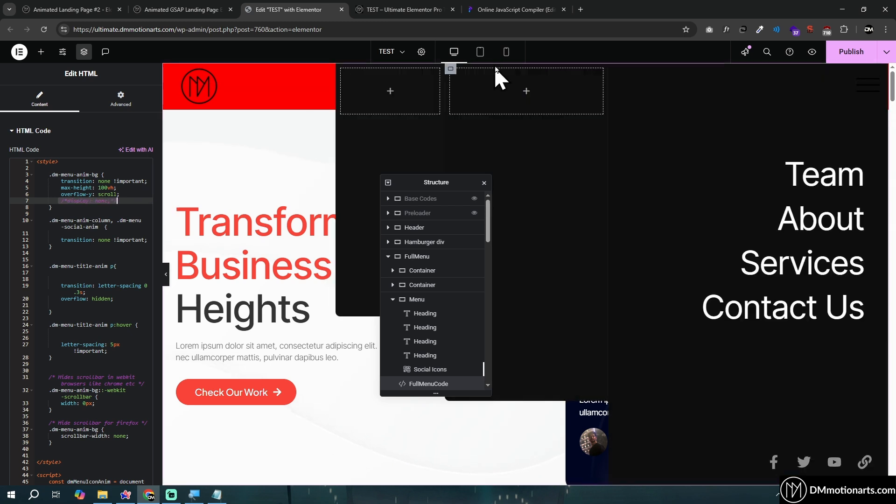
# Preview the full menu at tablet and mobile sizes, then return to the desktop view and collapse the Preloader container
pyautogui.click(481, 54)
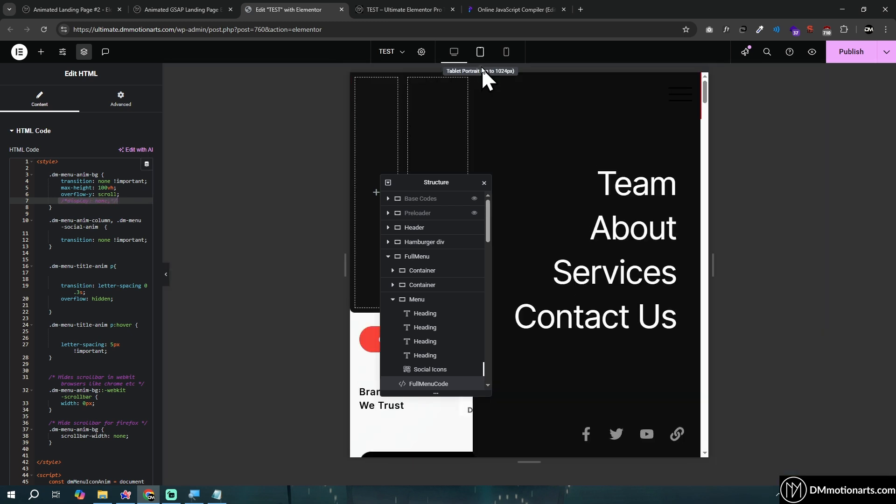
pyautogui.click(505, 53)
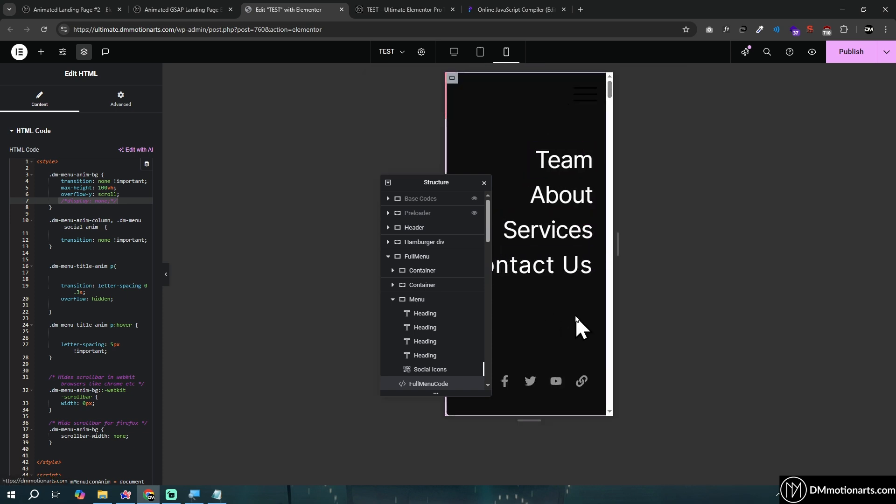
pyautogui.click(448, 51)
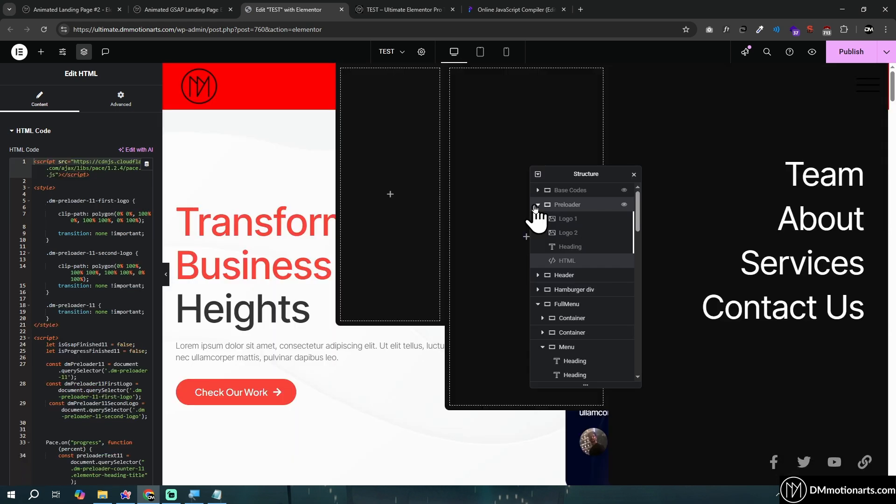
pyautogui.click(541, 205)
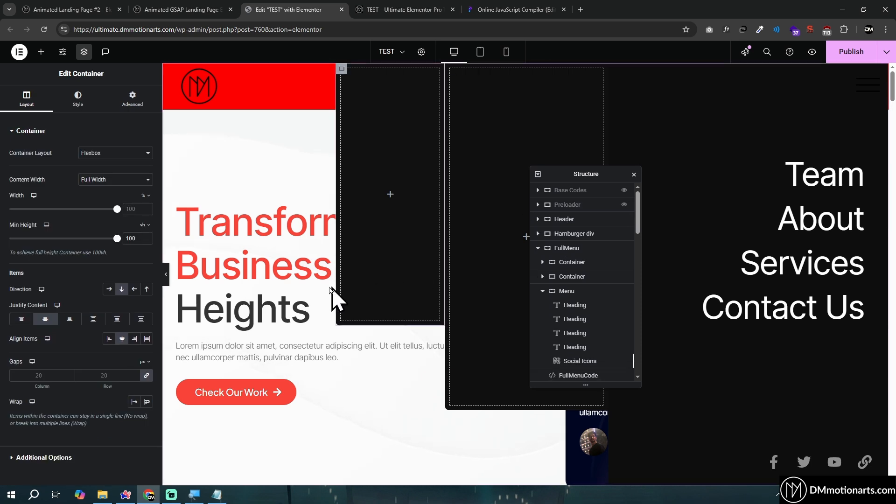